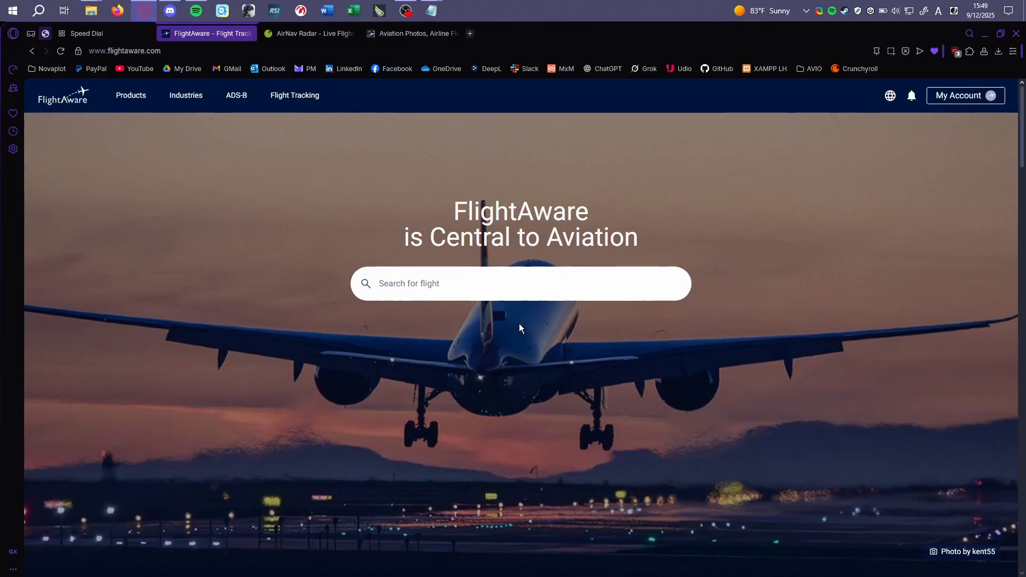
Search for the airport code YSSY and open the Sydney airport page
left_click(513, 286)
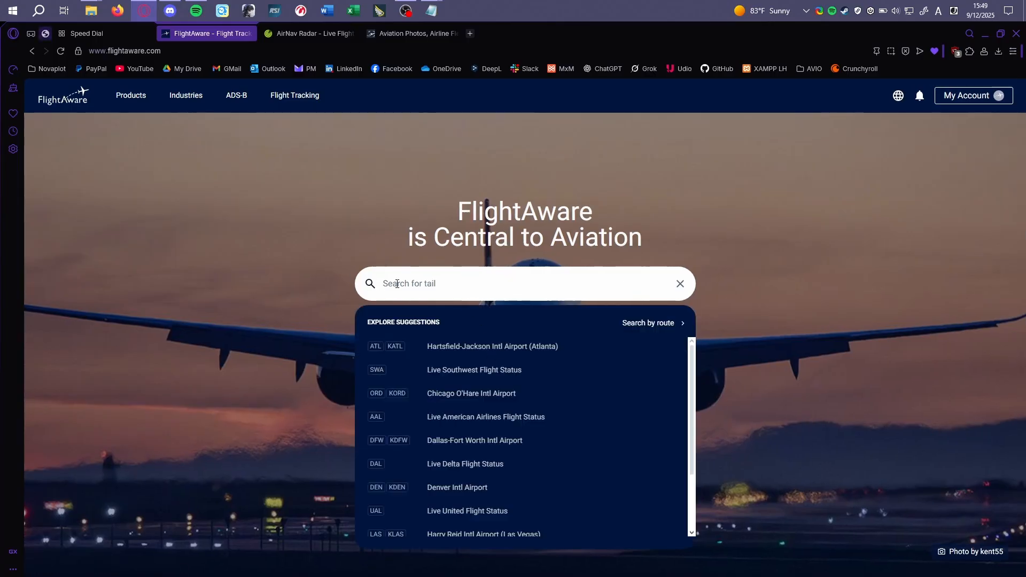
type("YSSY")
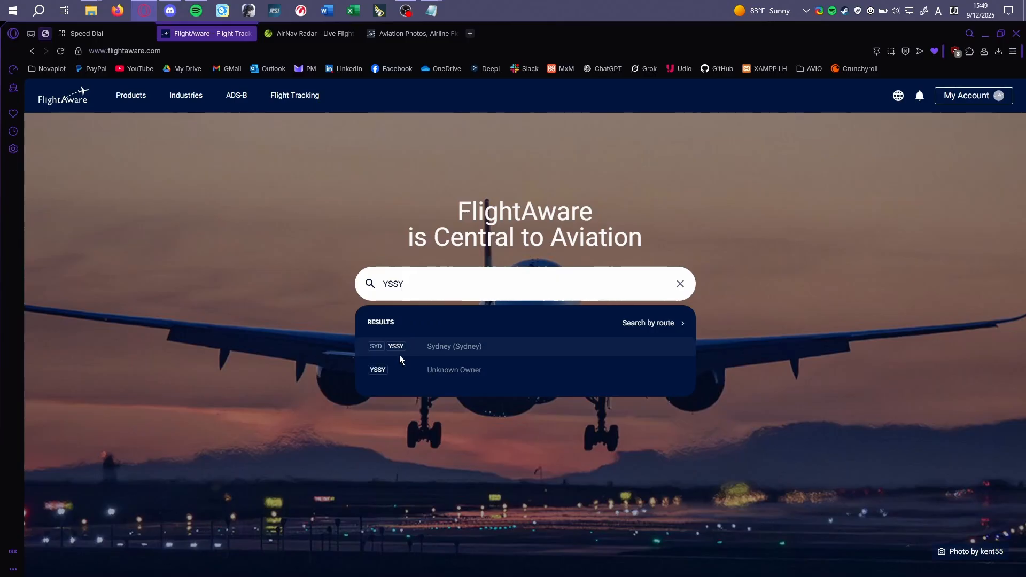
left_click(399, 351)
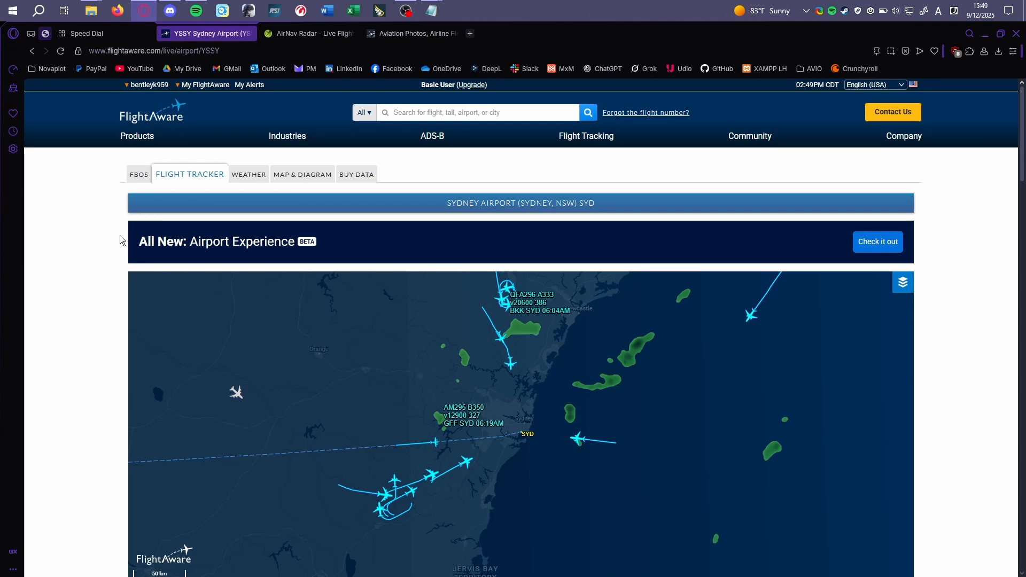
Open Sydney's full departures list in a new browser tab and its full arrivals list in the current tab
scroll(119, 235, "down", 5)
scroll(120, 235, "down", 5)
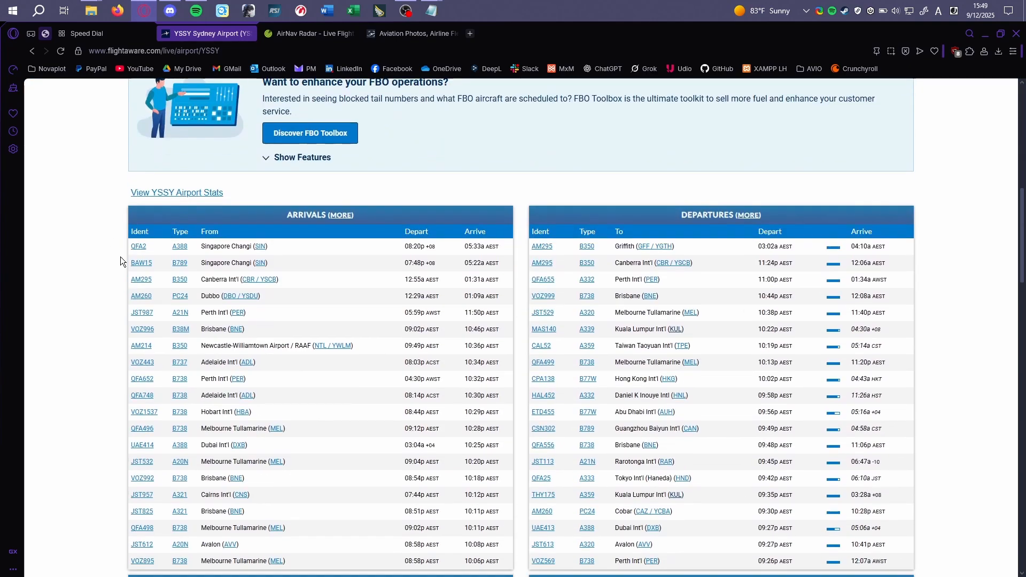
middle_click(747, 216)
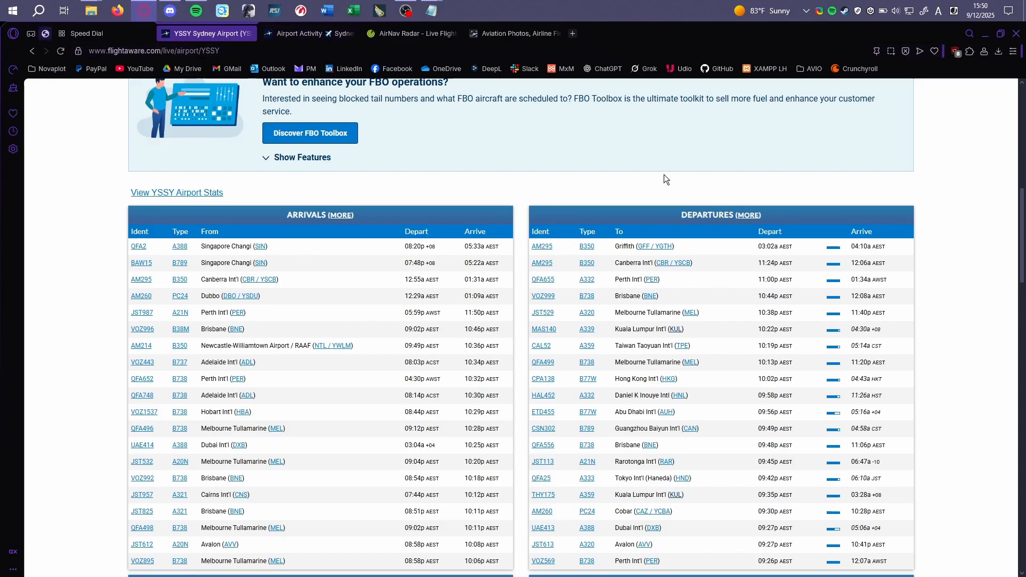
left_click(340, 215)
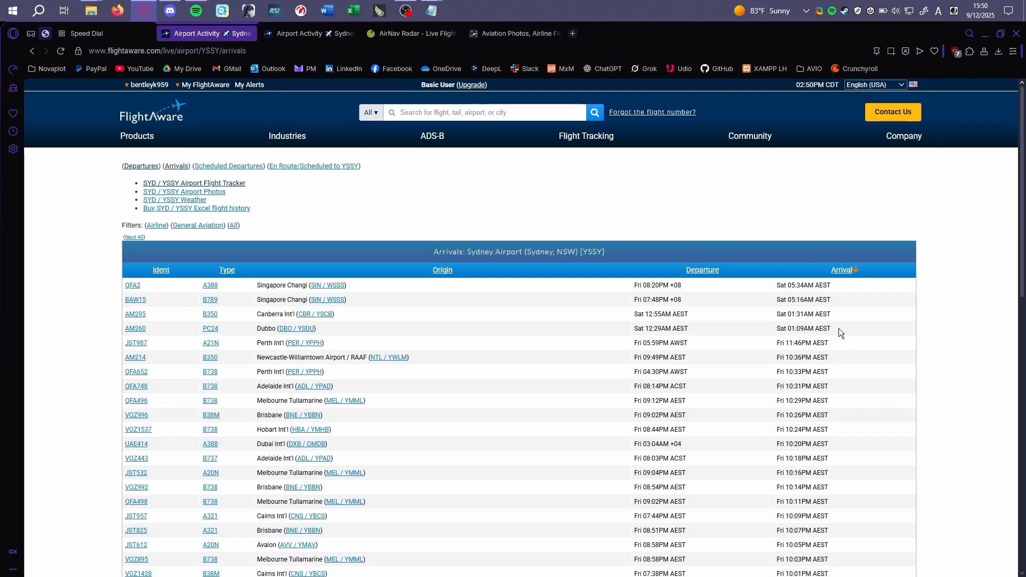
left_click_drag(839, 329, 88, 297)
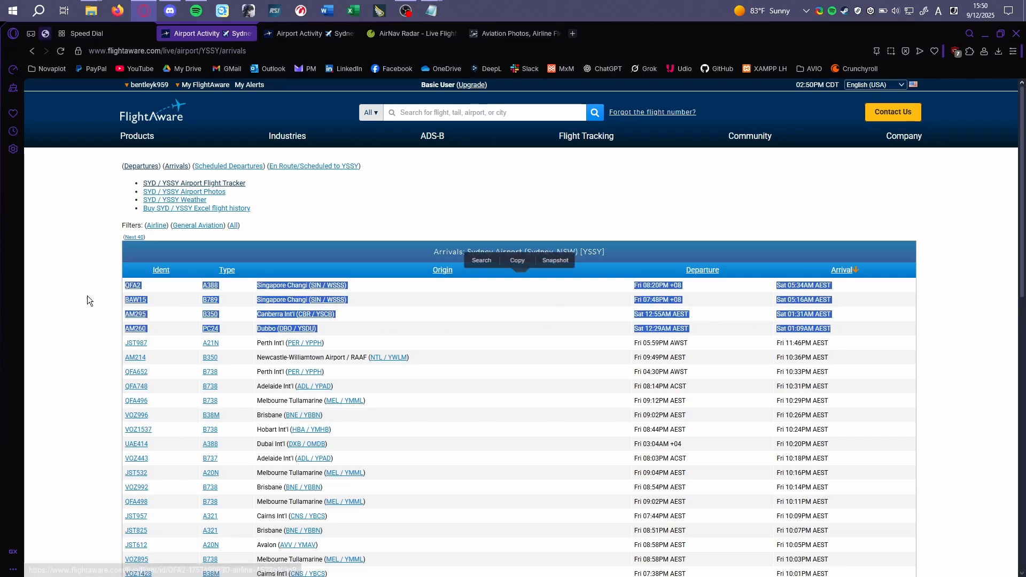
left_click(104, 329)
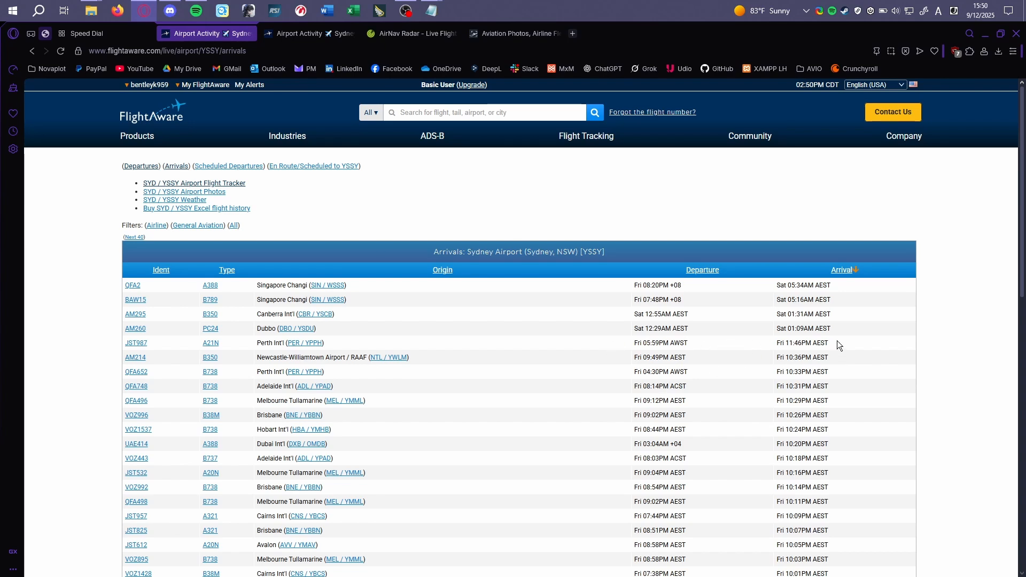
left_click(727, 413)
Copy the Friday arrivals from JST987 through JST206 into YSSY_ARR.txt in Notepad and check the pasted rows
left_click_drag(122, 348, 833, 506)
scroll(860, 399, "down", 6)
key("ctrl+c")
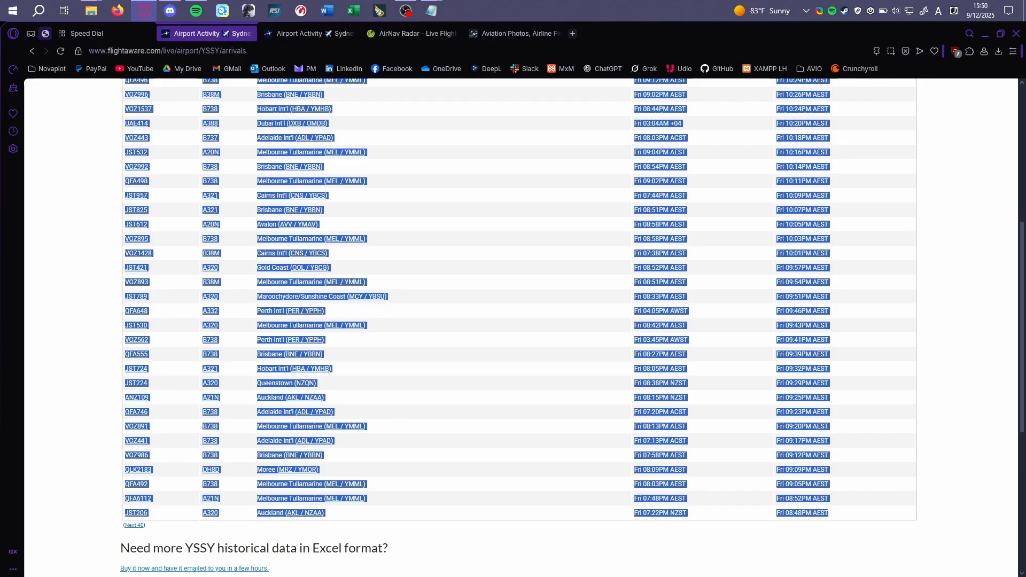
key("alt+Tab")
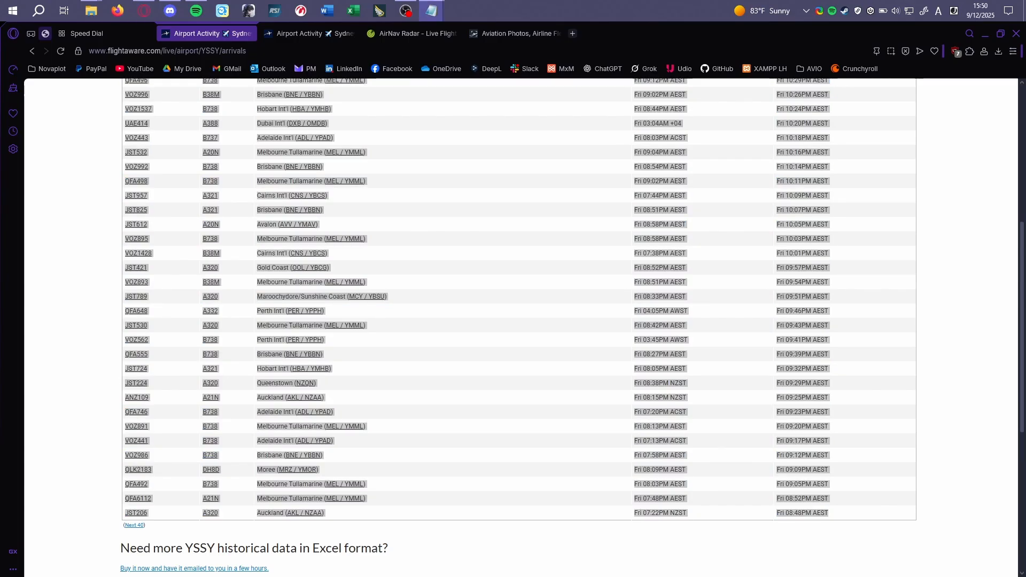
left_click_drag(0, 172, 490, 190)
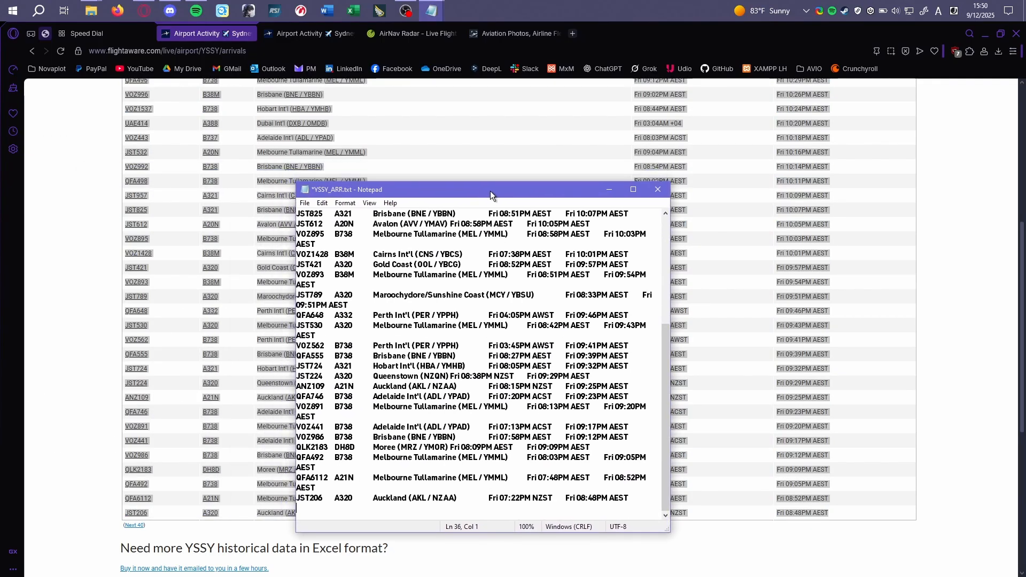
scroll(396, 300, "up", 6)
scroll(396, 300, "down", 6)
left_click_drag(425, 193, 0, 205)
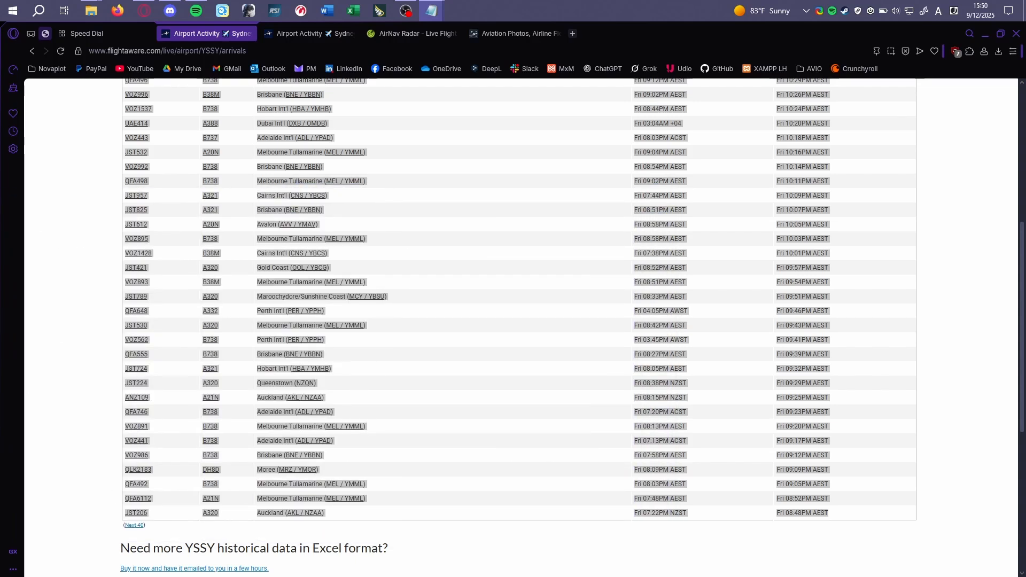
Go to arrivals 40–80 and copy all the flight rows into the Notepad arrivals file
left_click(140, 526)
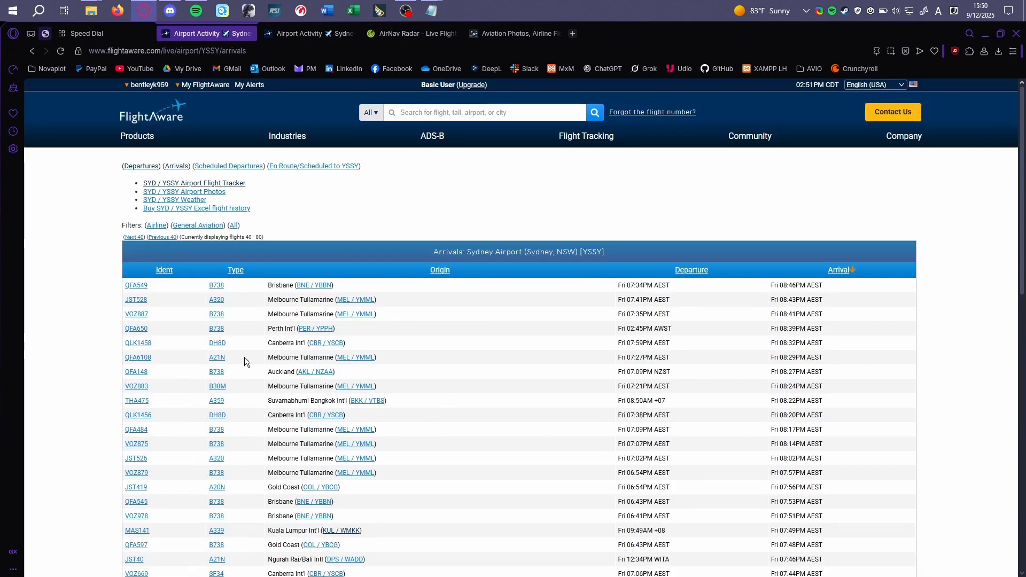
left_click_drag(124, 289, 829, 317)
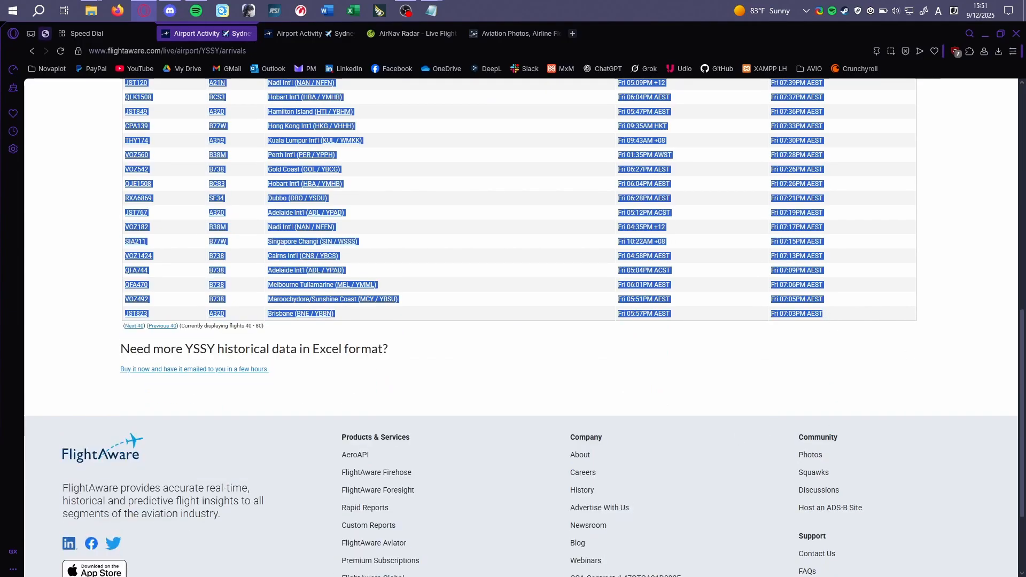
key("alt+Tab")
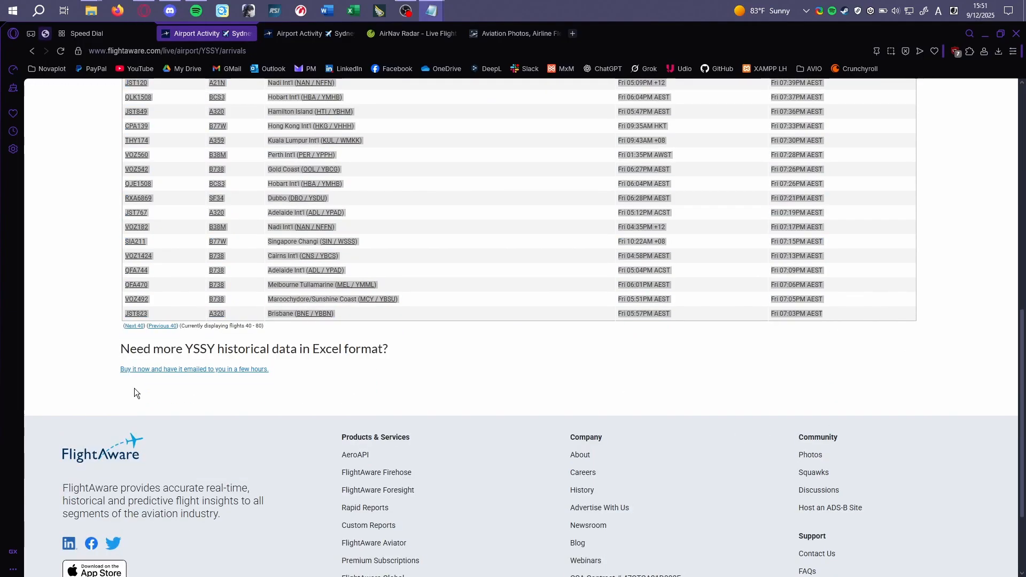
Go to arrivals 80–120 and copy all the flight rows into the Notepad arrivals file
left_click(134, 325)
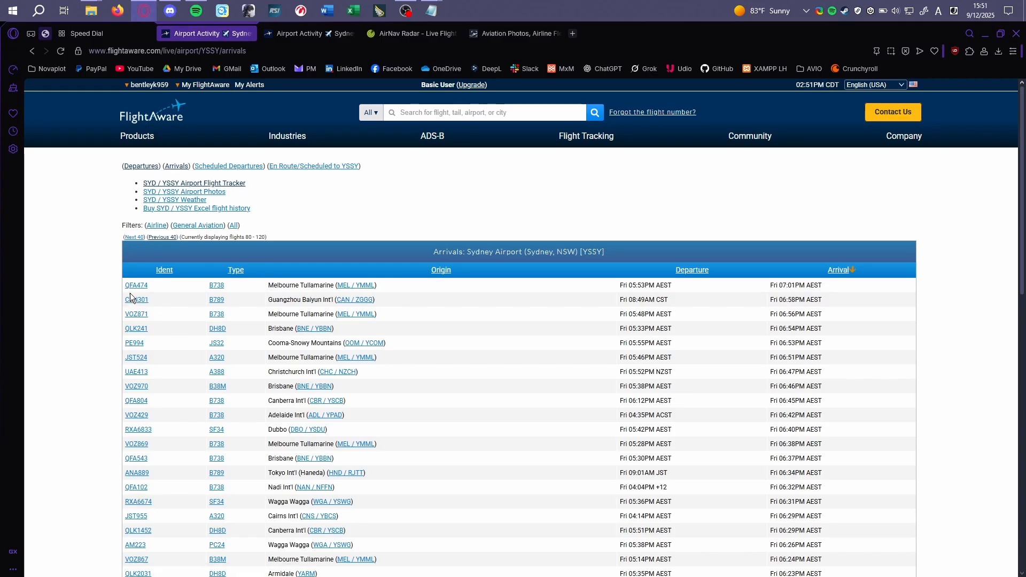
left_click_drag(130, 293, 835, 419)
scroll(694, 374, "down", 8)
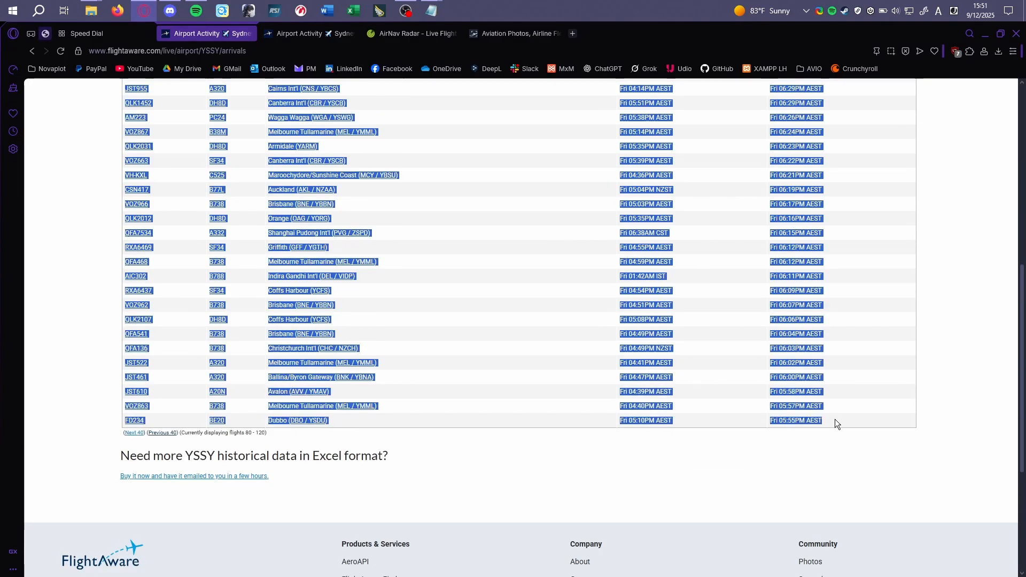
key("alt+Tab")
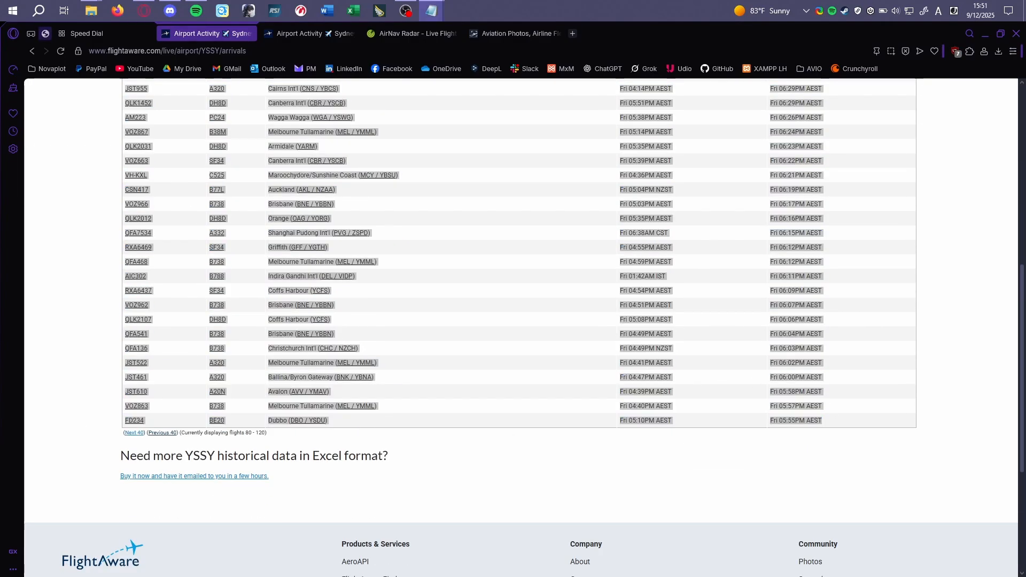
Go to arrivals 120–160 and copy all the flight rows into the Notepad arrivals file
left_click(133, 433)
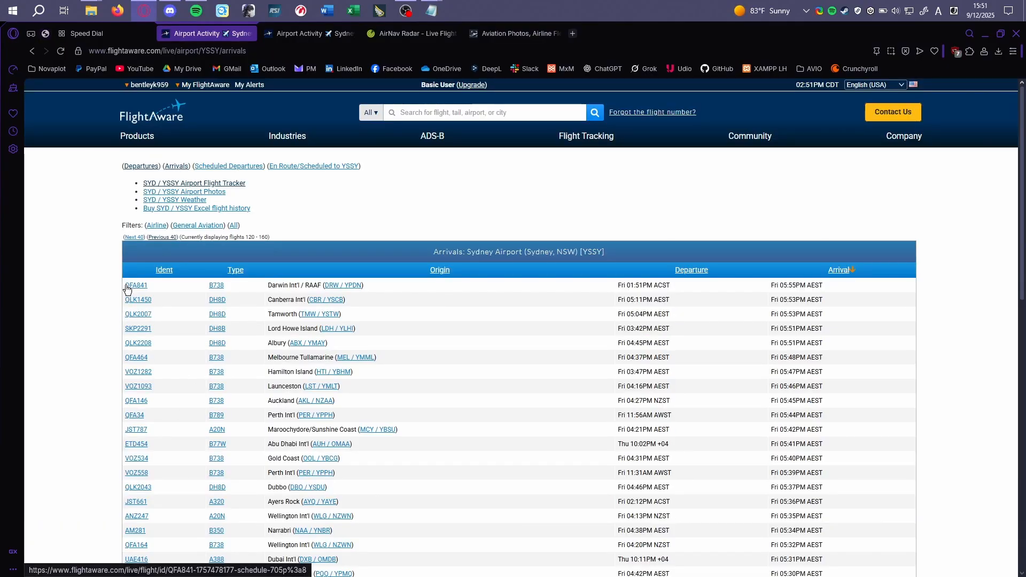
left_click_drag(125, 287, 826, 396)
scroll(517, 380, "down", 8)
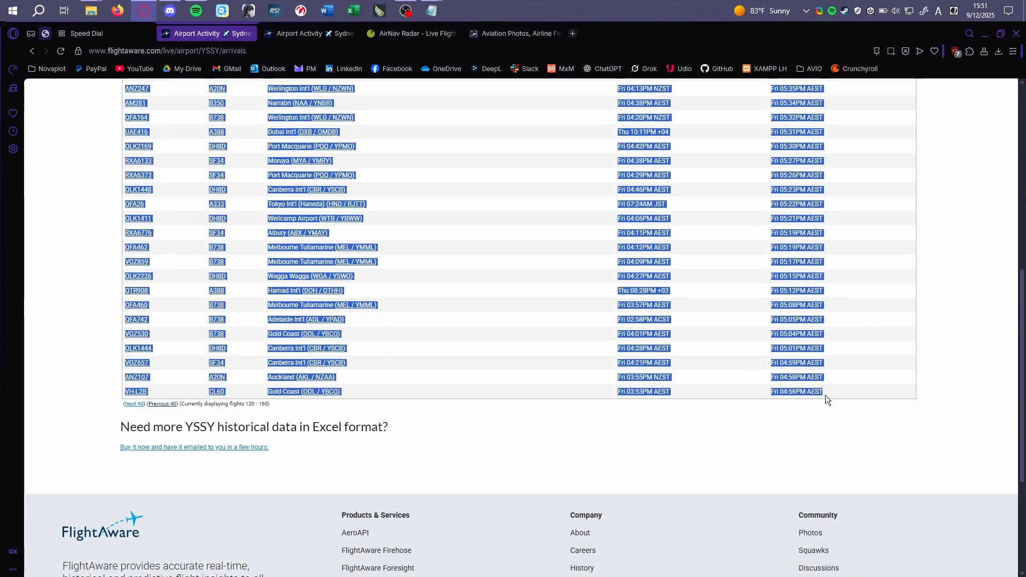
key("alt+Tab")
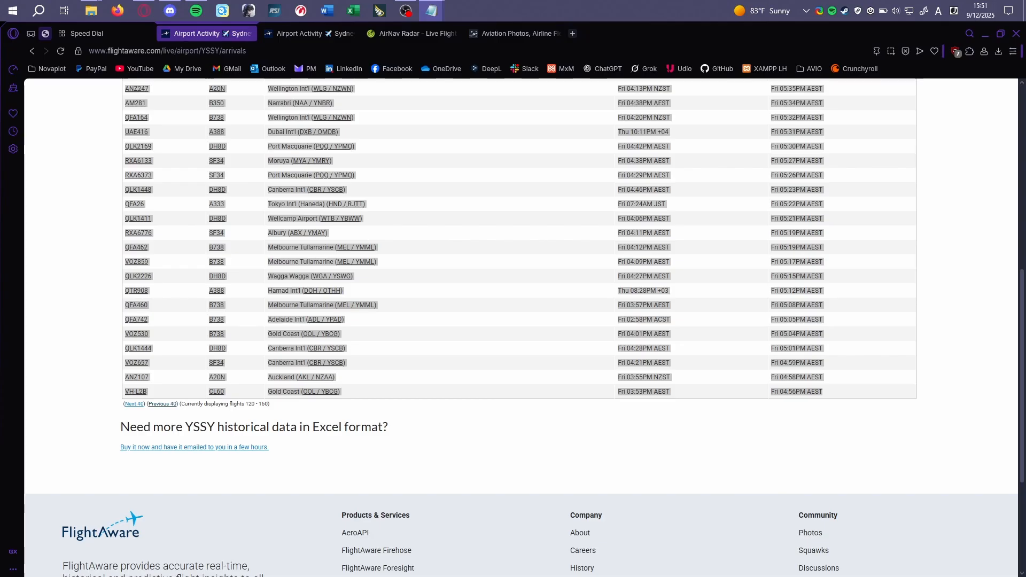
Go to arrivals 160–200 and copy all the flight rows into the Notepad arrivals file
left_click(134, 404)
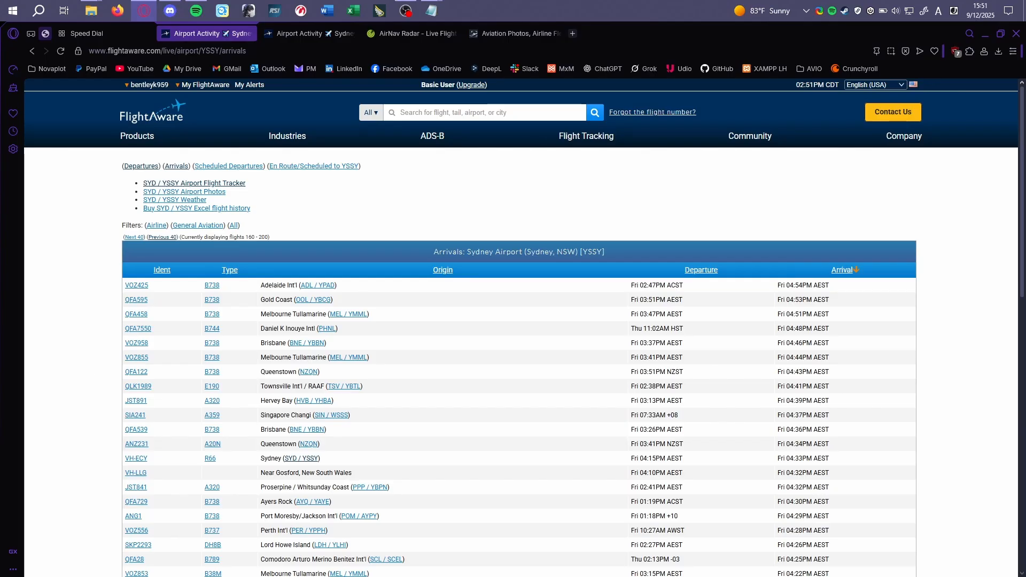
key("alt+Tab")
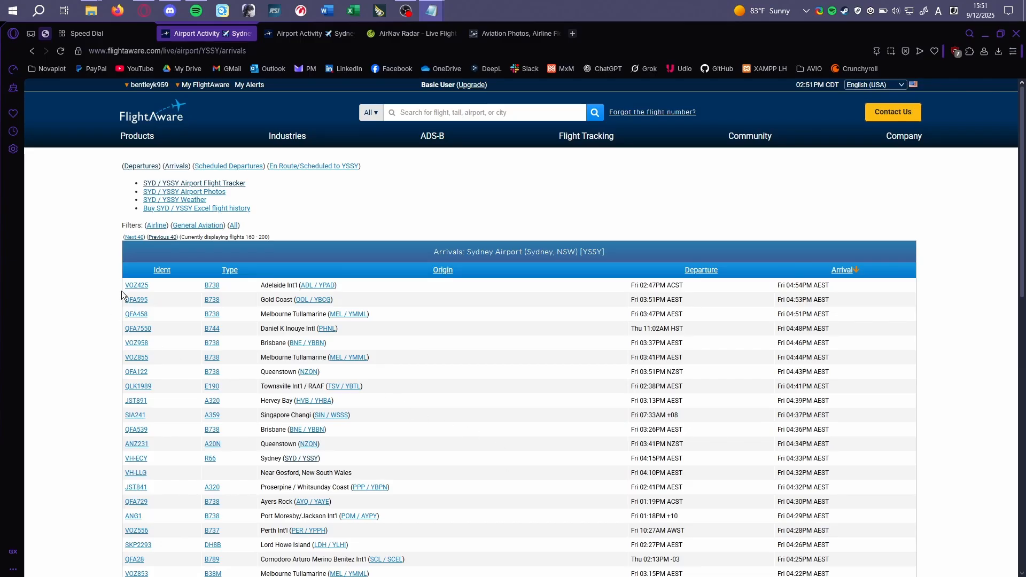
left_click_drag(120, 291, 829, 514)
scroll(714, 388, "down", 5)
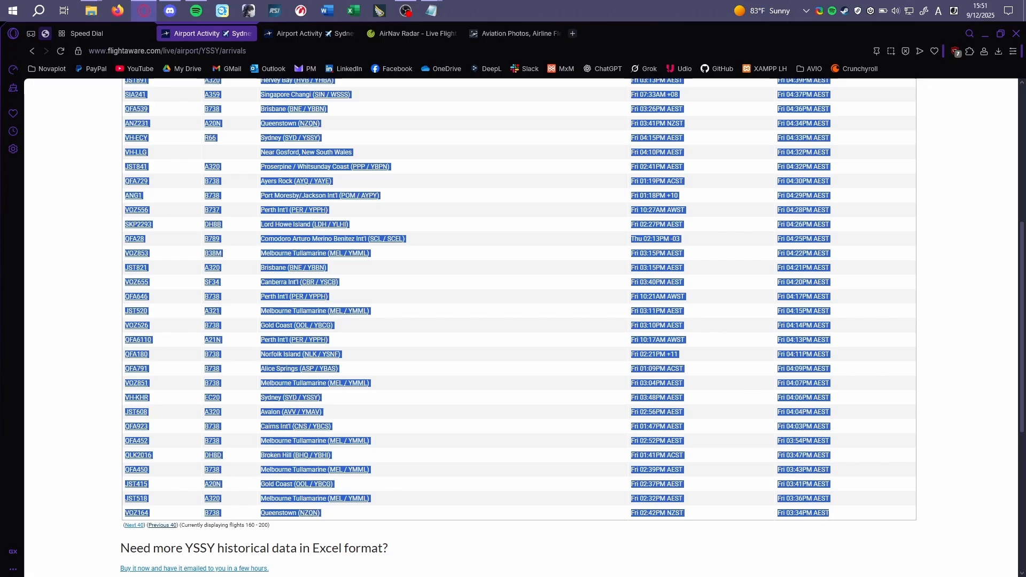
key("alt+Tab")
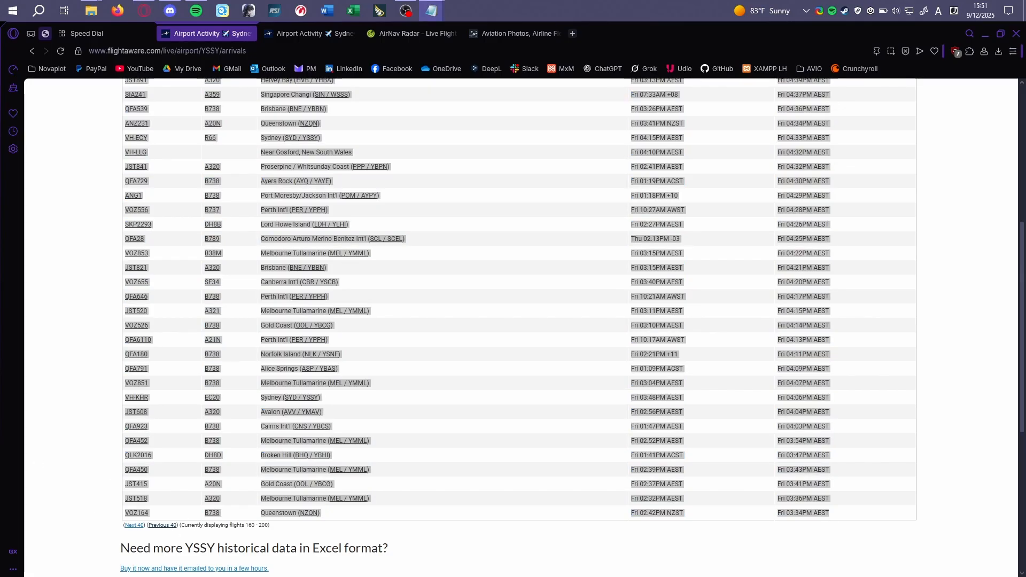
Go to arrivals 200–240 and copy all the flight rows into the Notepad arrivals file
left_click(132, 525)
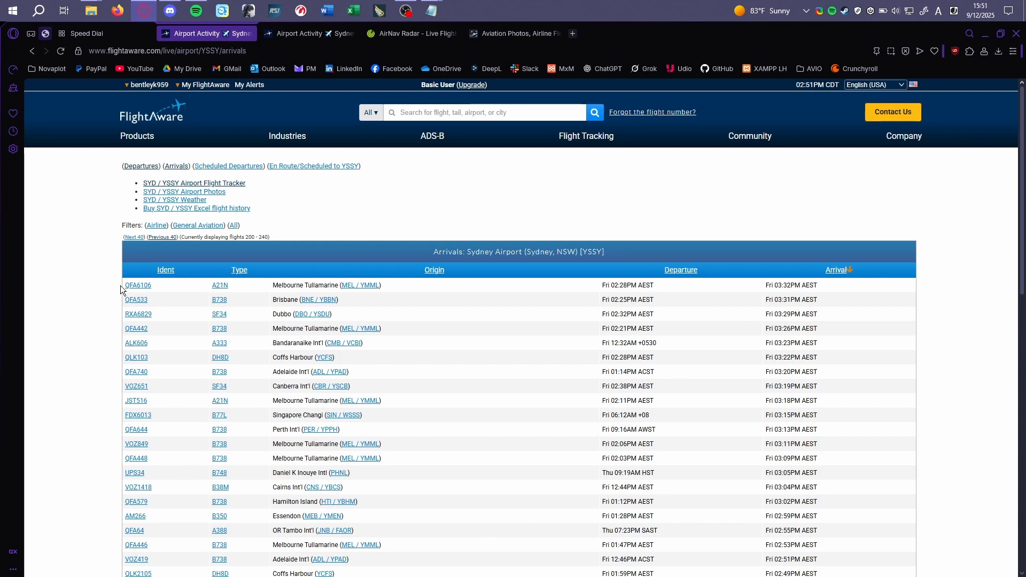
left_click_drag(120, 286, 828, 526)
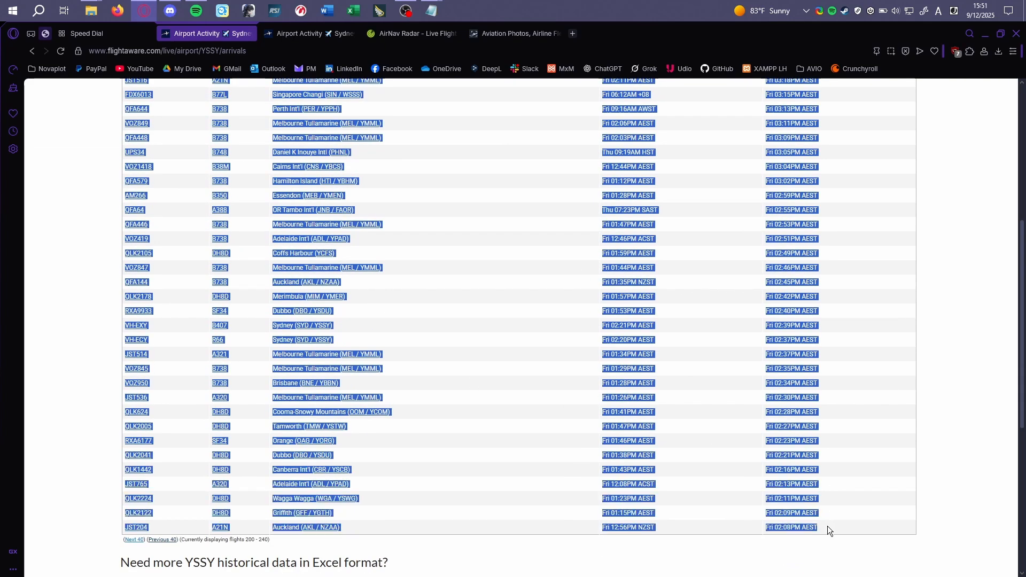
key("alt+Tab")
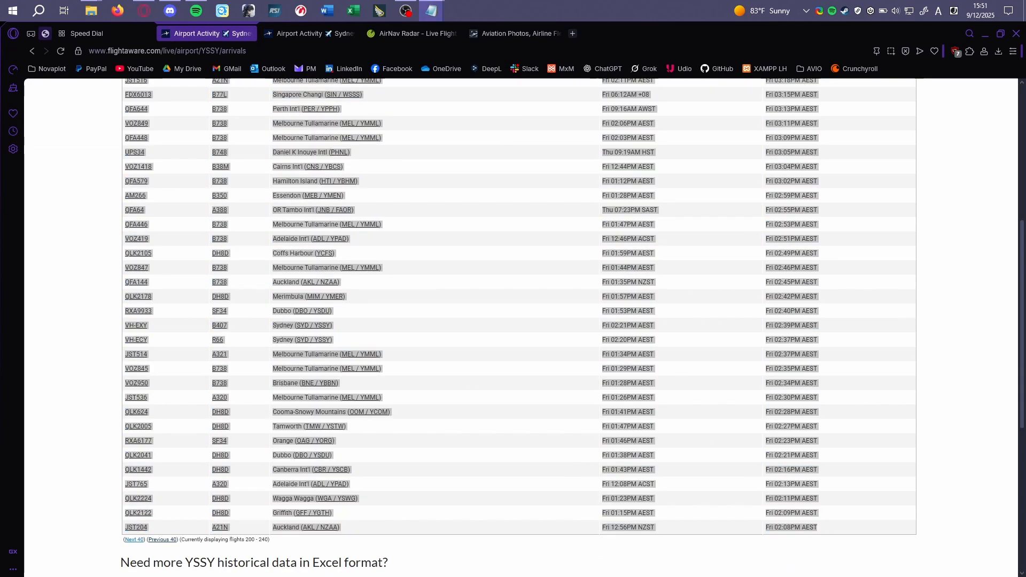
Go to arrivals 240–280 and copy all the flight rows into the Notepad arrivals file
left_click(134, 539)
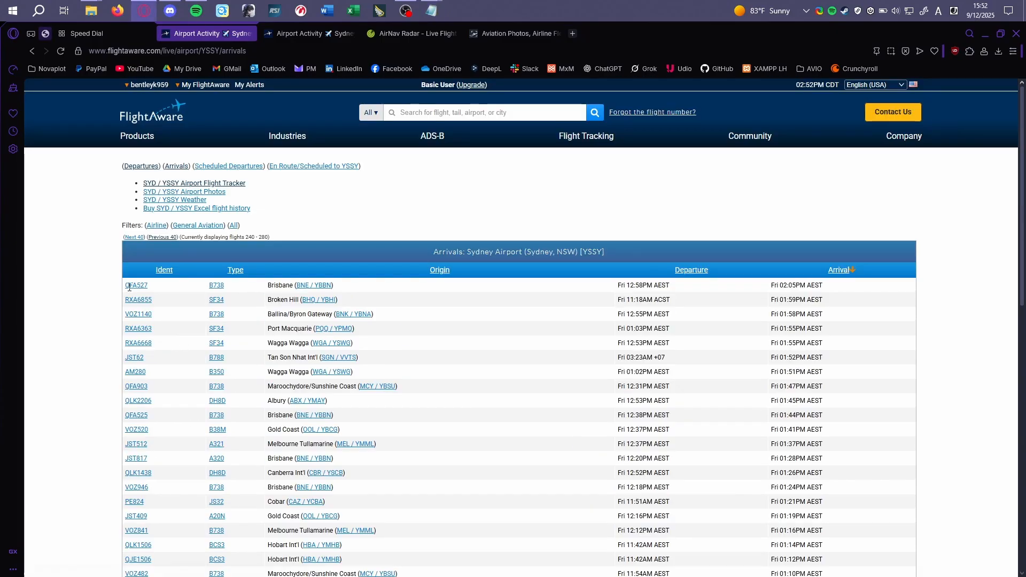
left_click_drag(124, 284, 826, 471)
scroll(688, 358, "down", 5)
key("alt+Tab")
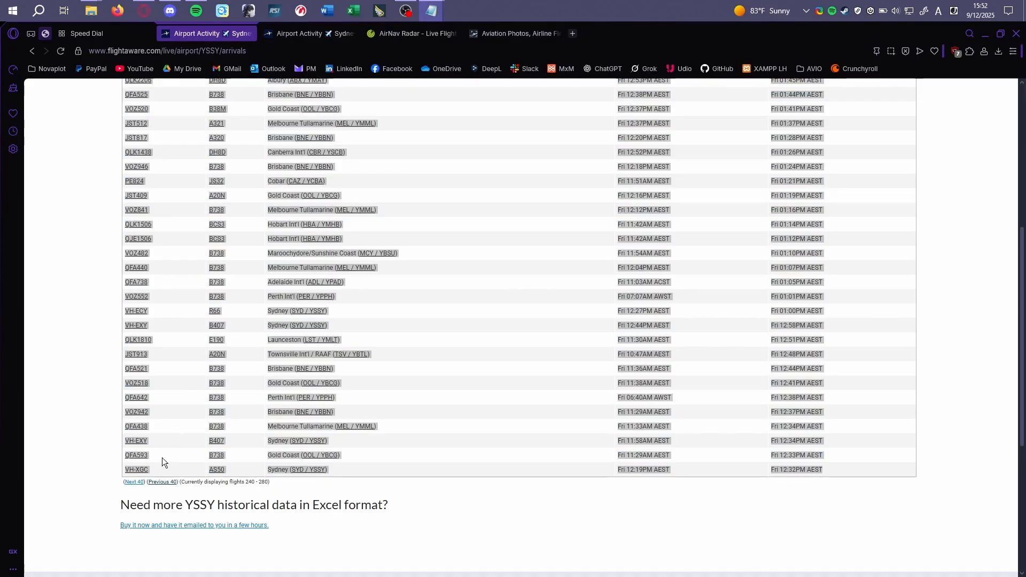
Go to arrivals 280–320 and copy all the flight rows into the Notepad arrivals file
left_click(134, 482)
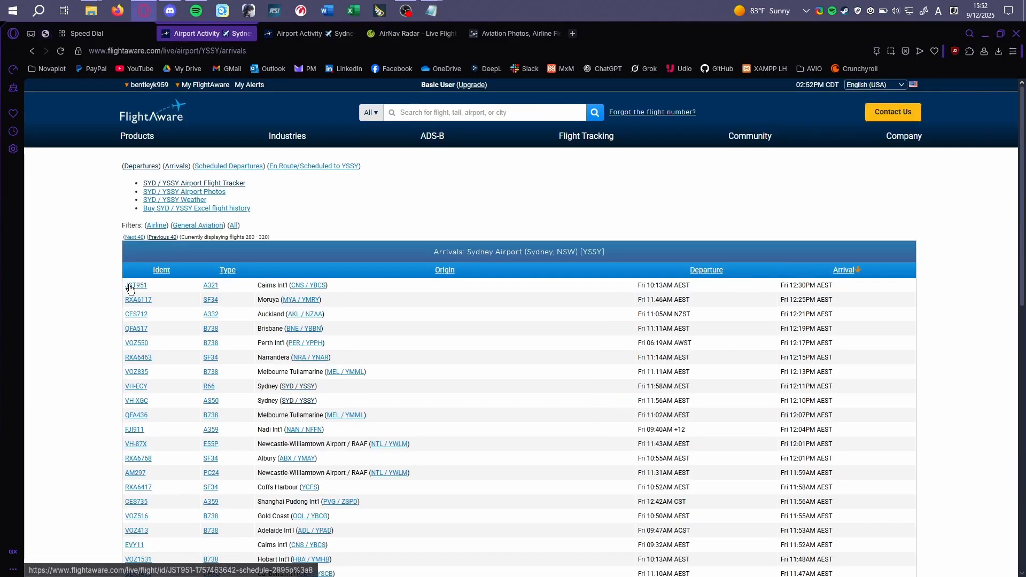
scroll(556, 383, "down", 15)
left_click_drag(556, 382, 839, 193)
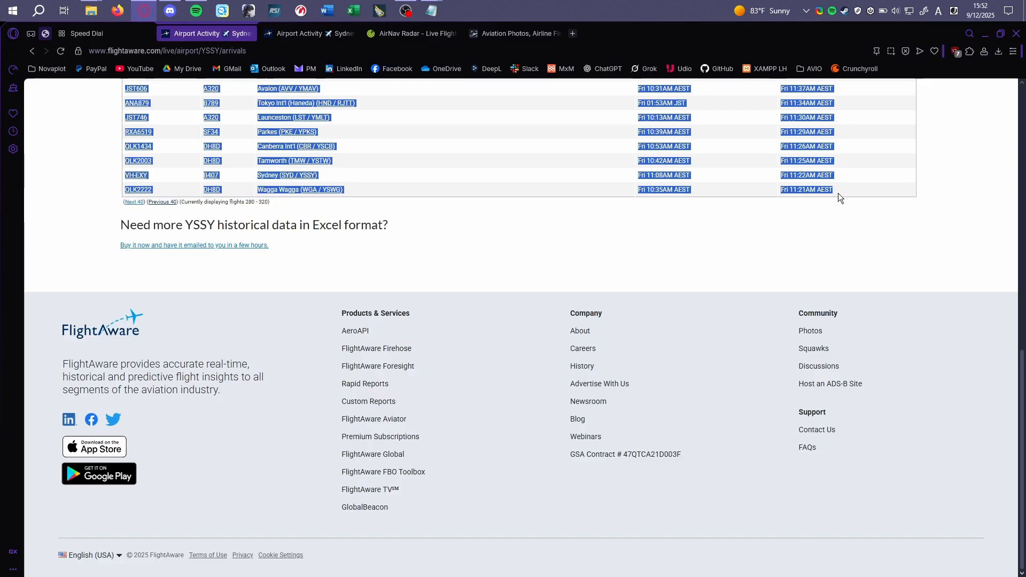
key("alt+Tab")
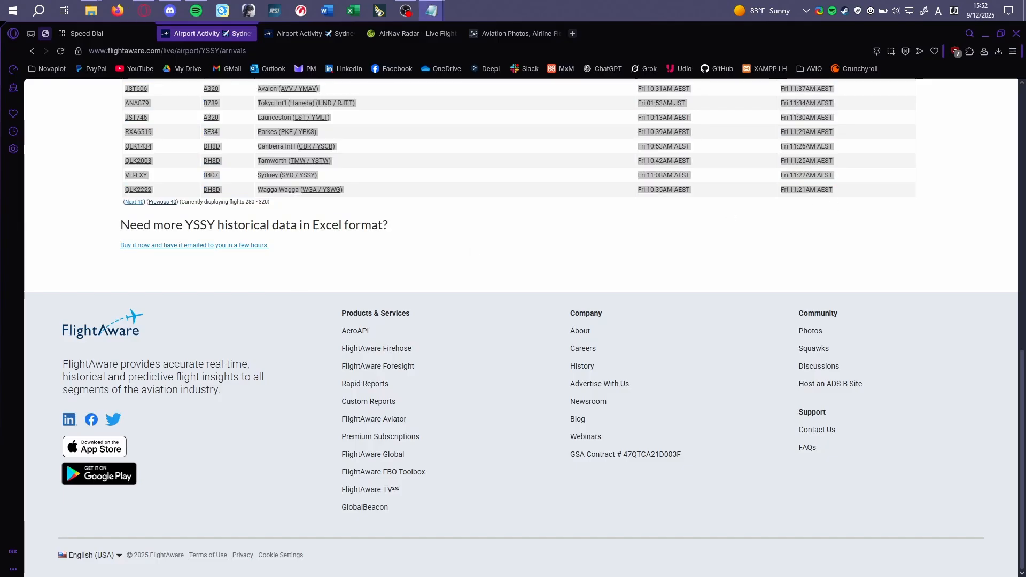
Go through arrivals 320–360 and 360–400, copying all the flight rows of each page into the Notepad arrivals file
left_click(134, 202)
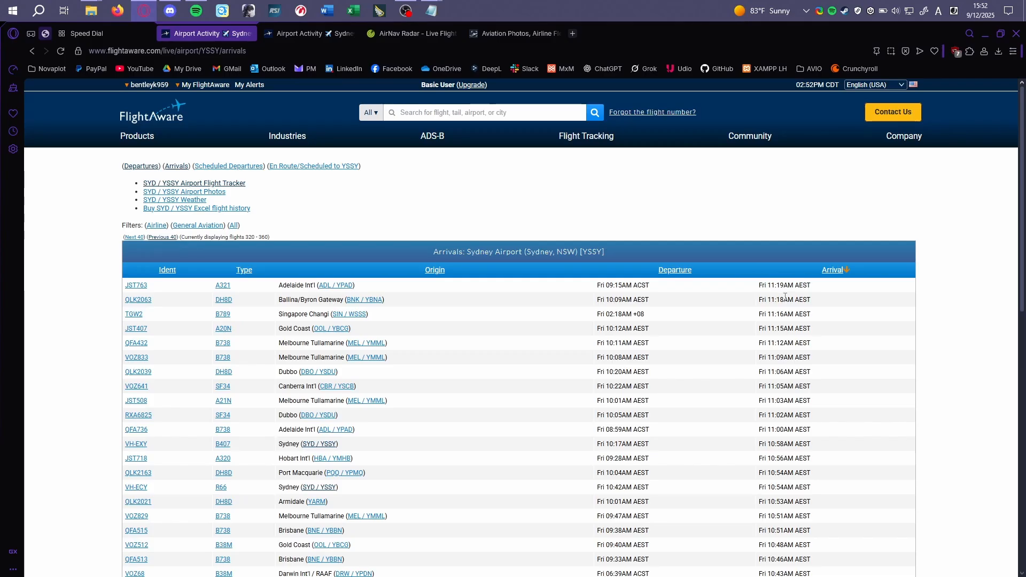
left_click_drag(127, 287, 815, 341)
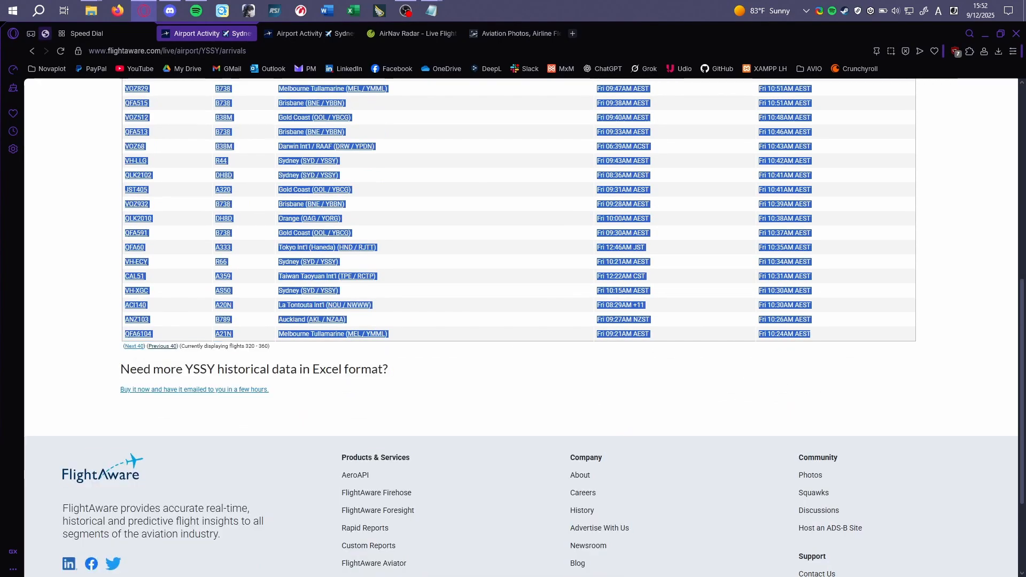
key("alt+Tab")
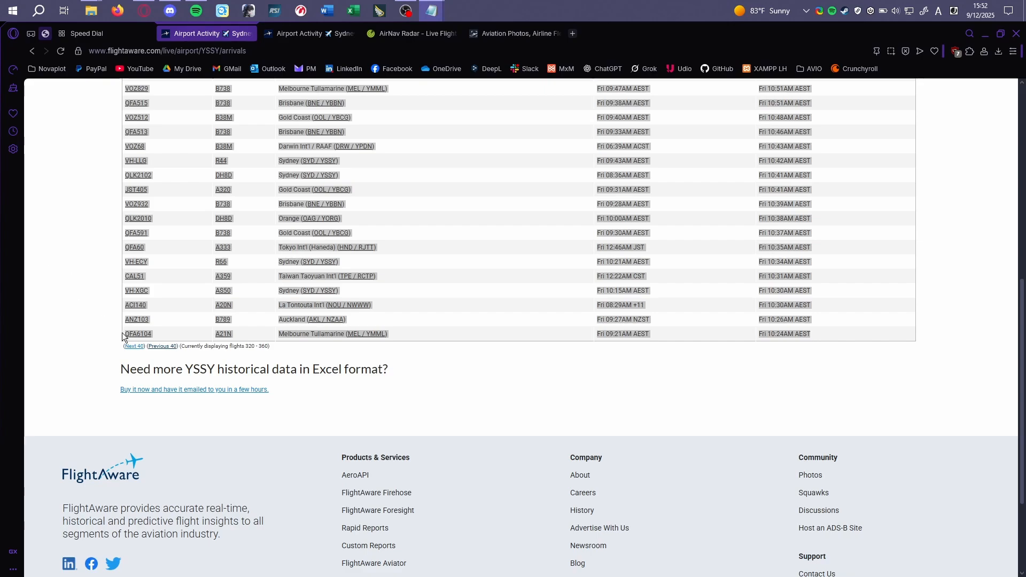
left_click(130, 347)
left_click_drag(126, 286, 825, 470)
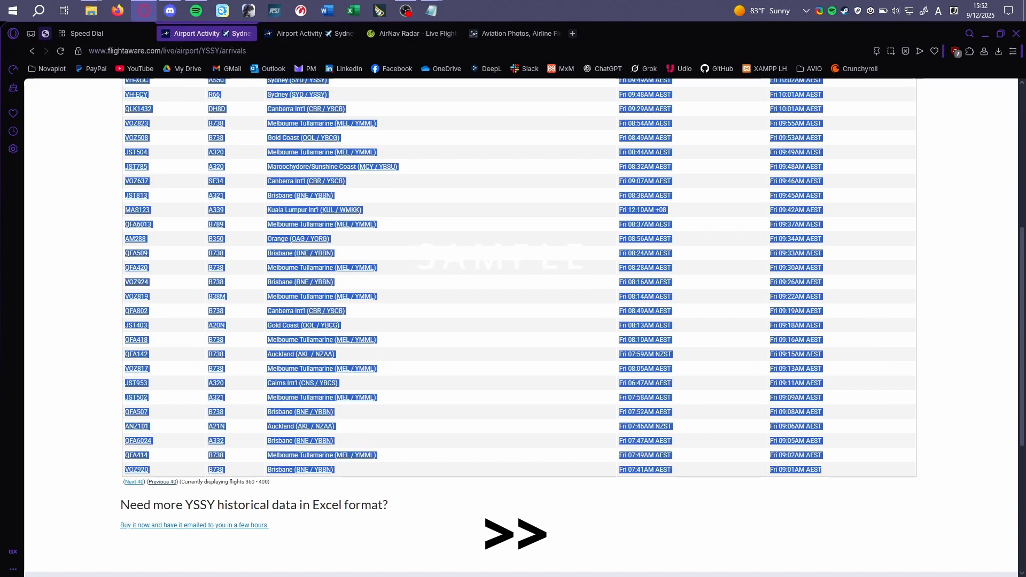
Go through arrivals 400–440 and 440–480, copying all the flight rows of each page into the Notepad arrivals file
left_click(133, 482)
left_click_drag(126, 284, 823, 515)
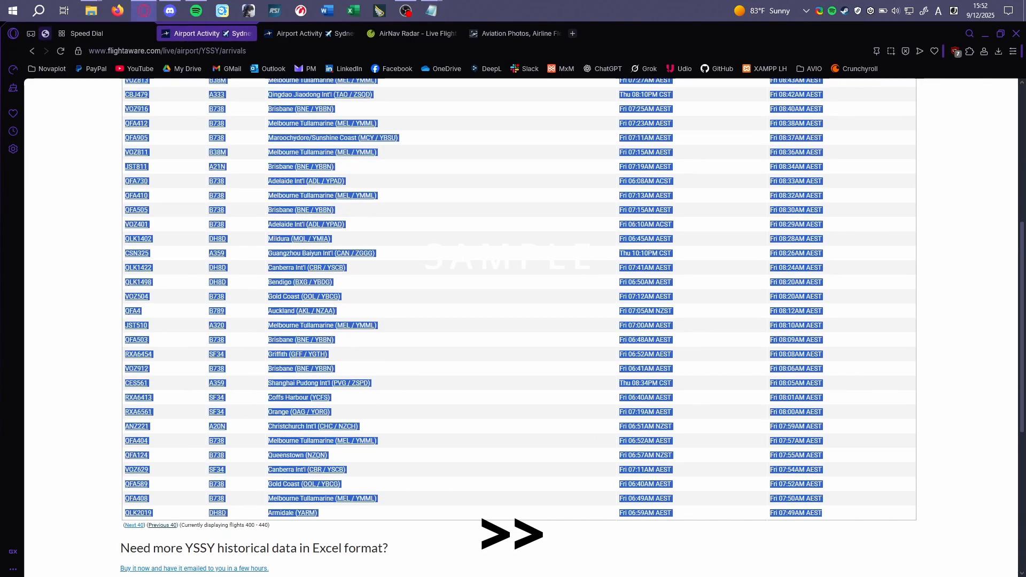
key("alt+Tab")
left_click(134, 526)
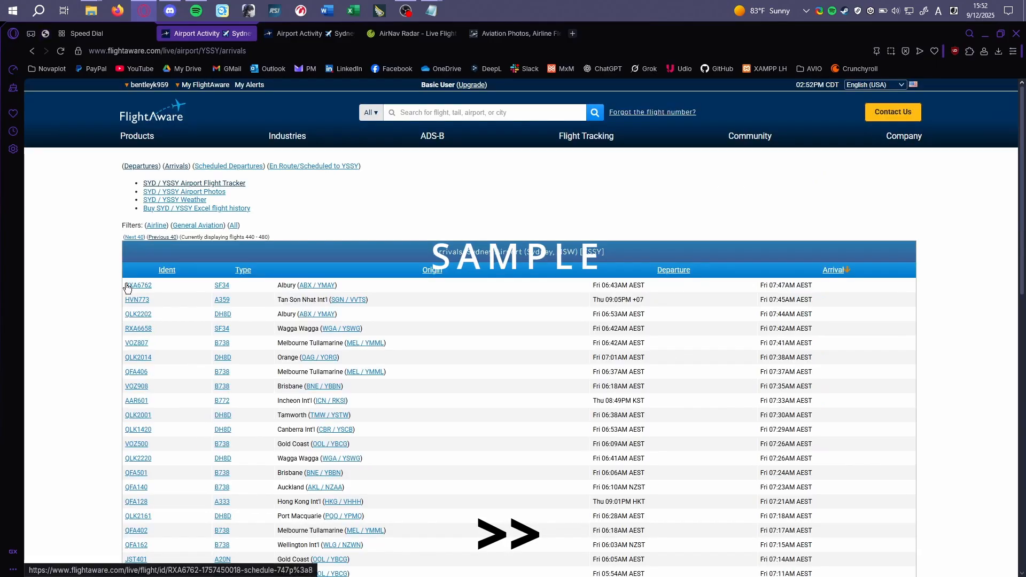
left_click_drag(127, 284, 833, 529)
key("alt+Tab")
Copy only the Friday rows of the next arrivals page, down to QFA7228, into the arrivals file and close the arrivals page
left_click(134, 540)
left_click_drag(127, 284, 825, 405)
key("alt+Tab")
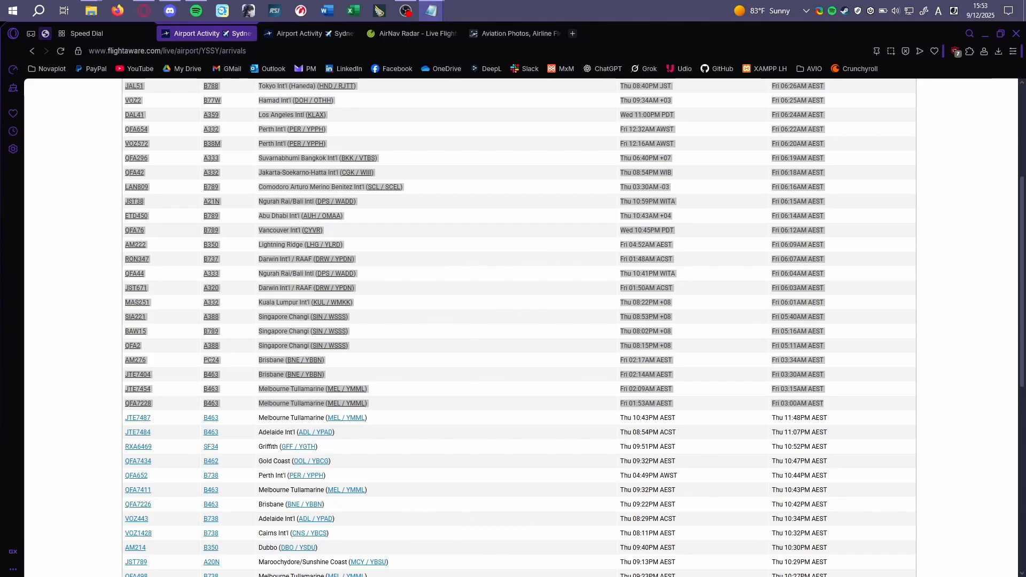
key("alt+Tab")
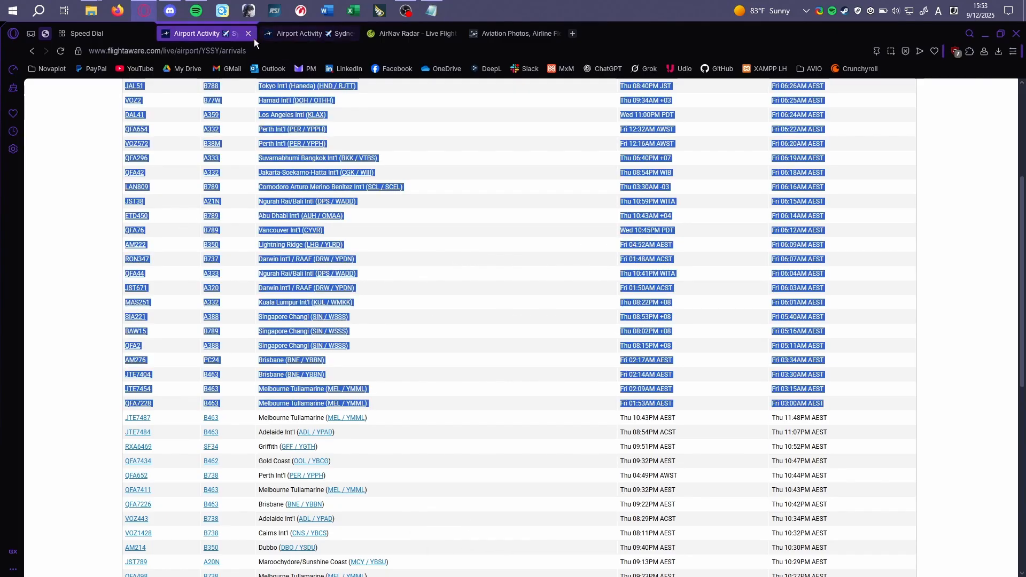
left_click(249, 34)
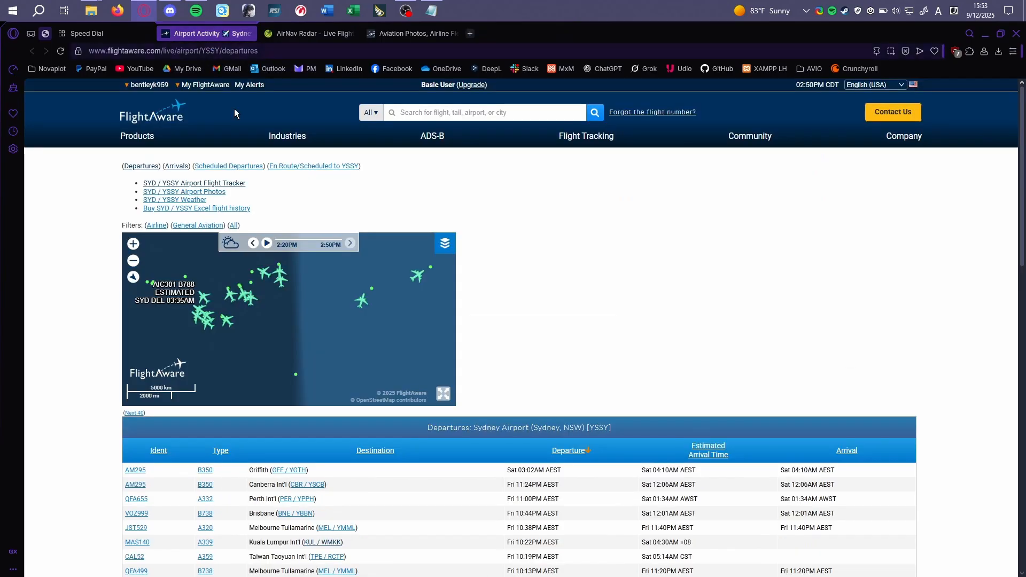
On the first YSSY departures page, copy the rows from the Friday 11:24PM AM295 flight down to QFA493, leaving out the Saturday departure
scroll(142, 229, "down", 4)
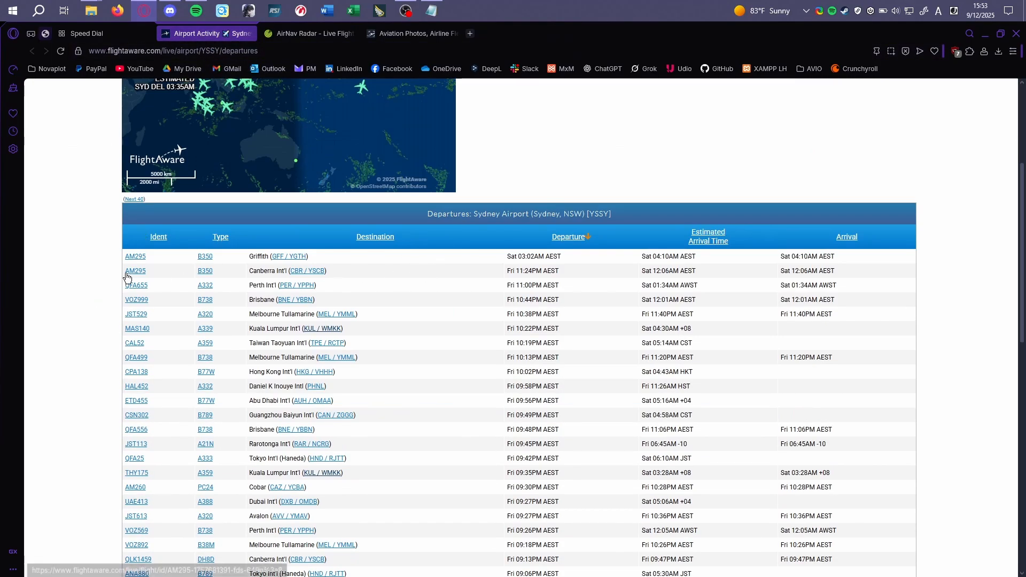
left_click_drag(124, 271, 837, 388)
scroll(768, 332, "down", 8)
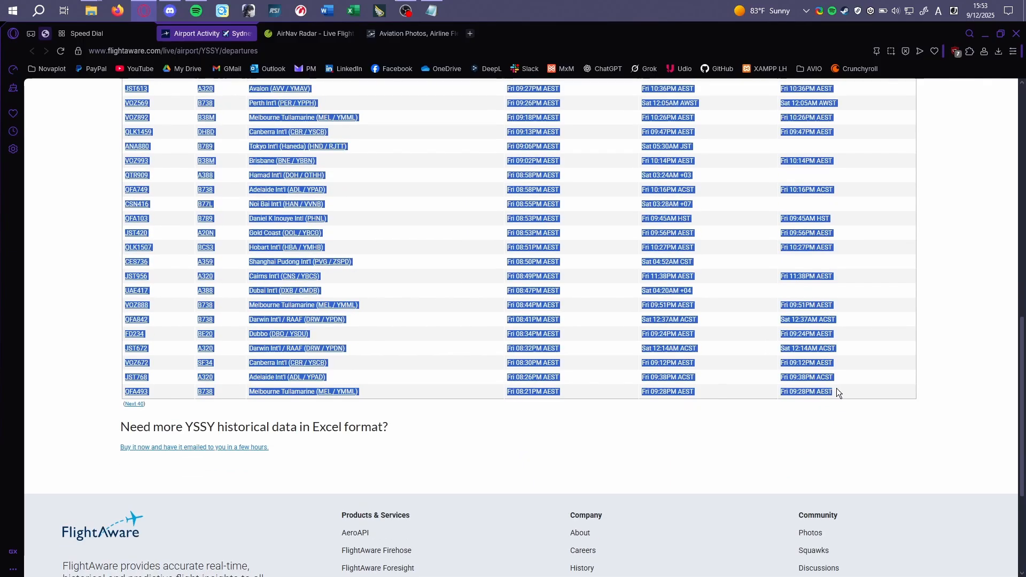
Go through departures 40–80 and 80–120, copying all the flight rows of each page into the Notepad departures file
left_click(130, 405)
scroll(734, 440, "down", 12)
left_click_drag(124, 470, 836, 392)
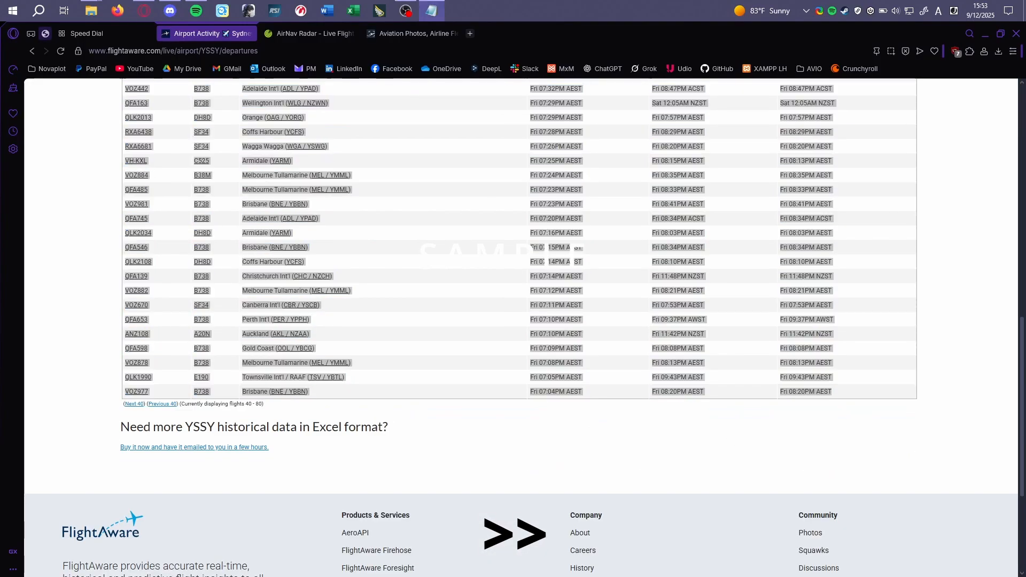
left_click(135, 405)
left_click_drag(124, 471, 844, 499)
scroll(840, 499, "down", 10)
Go to departures 120–160 and copy all the flight rows into the Notepad departures file
left_click(134, 511)
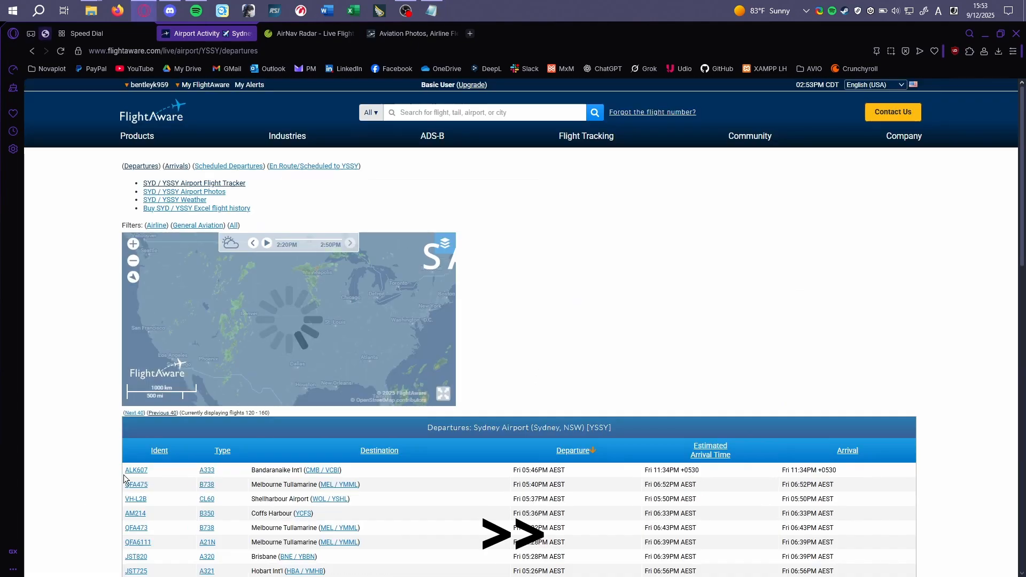
scroll(123, 321, "down", 2)
left_click_drag(123, 361, 824, 517)
scroll(823, 518, "down", 10)
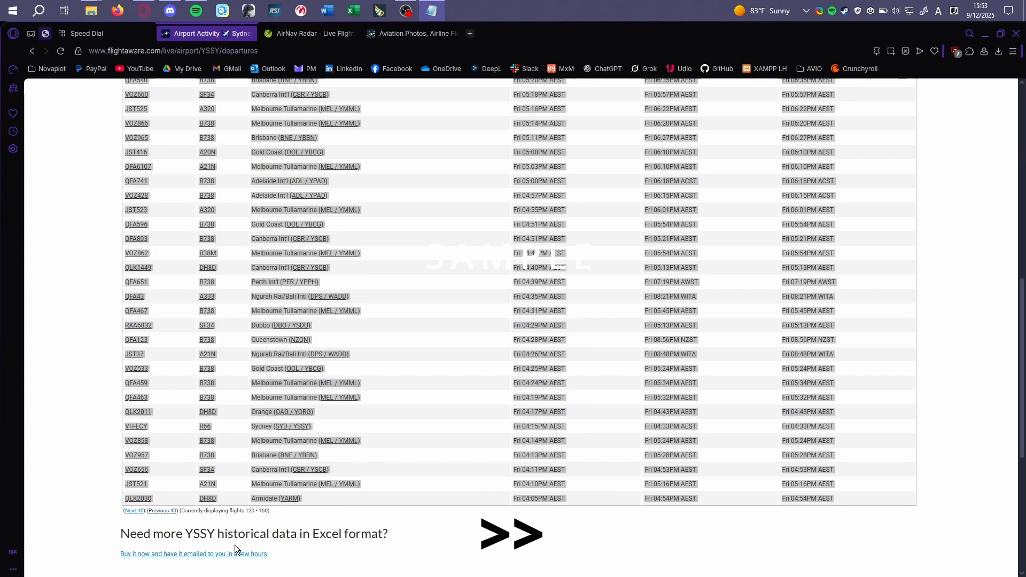
Go to departures 160–200 and copy all the flight rows into the Notepad departures file
left_click(134, 511)
left_click_drag(125, 470, 874, 501)
scroll(212, 498, "down", 10)
key("alt+Tab")
Go to departures 200–240 and copy all the flight rows into the Notepad departures file
left_click(134, 511)
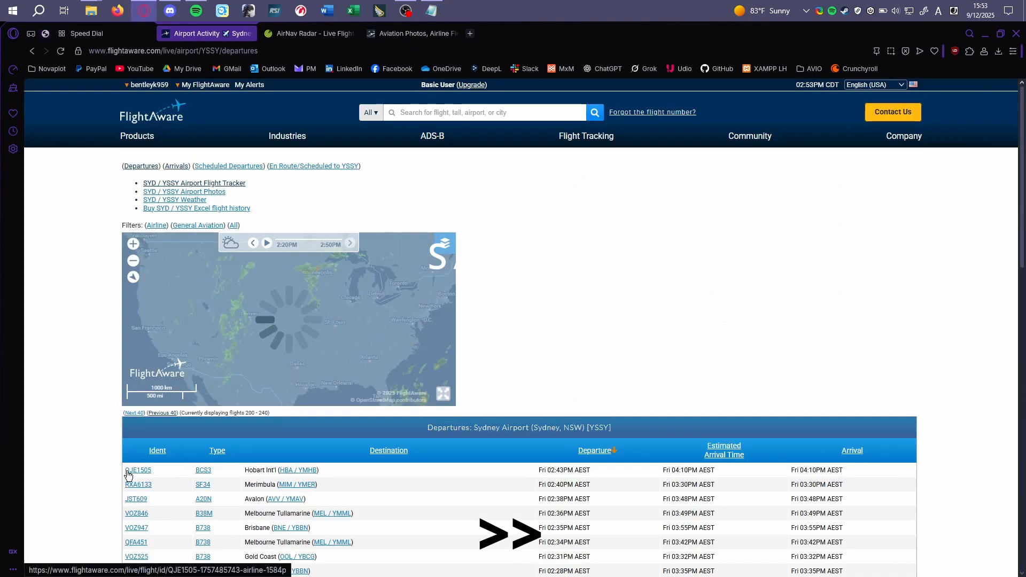
left_click_drag(126, 472, 845, 383)
scroll(214, 498, "down", 12)
key("alt+Tab")
Go to departures 240–280 and copy all the flight rows into the Notepad departures file
left_click(129, 391)
scroll(406, 502, "down", 11)
left_click_drag(125, 470, 848, 427)
key("alt+Tab")
Go to departures 280–320 and copy all the flight rows into the Notepad departures file
left_click(130, 437)
left_click_drag(128, 473, 850, 323)
scroll(534, 374, "down", 11)
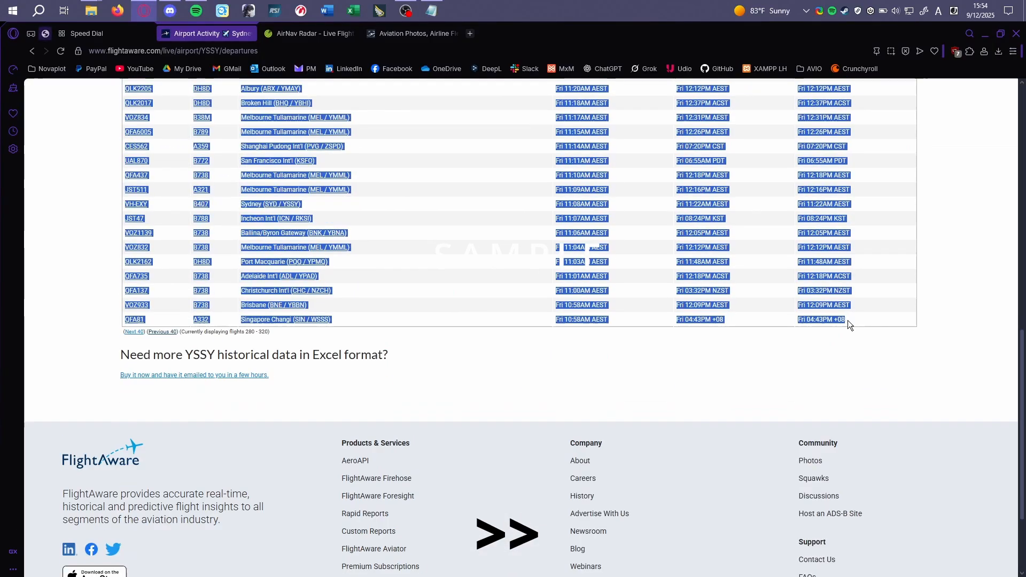
key("alt+Tab")
Go to departures 320–360 and copy all the flight rows into the Notepad departures file
left_click(126, 334)
left_click_drag(128, 473, 850, 441)
scroll(534, 374, "down", 11)
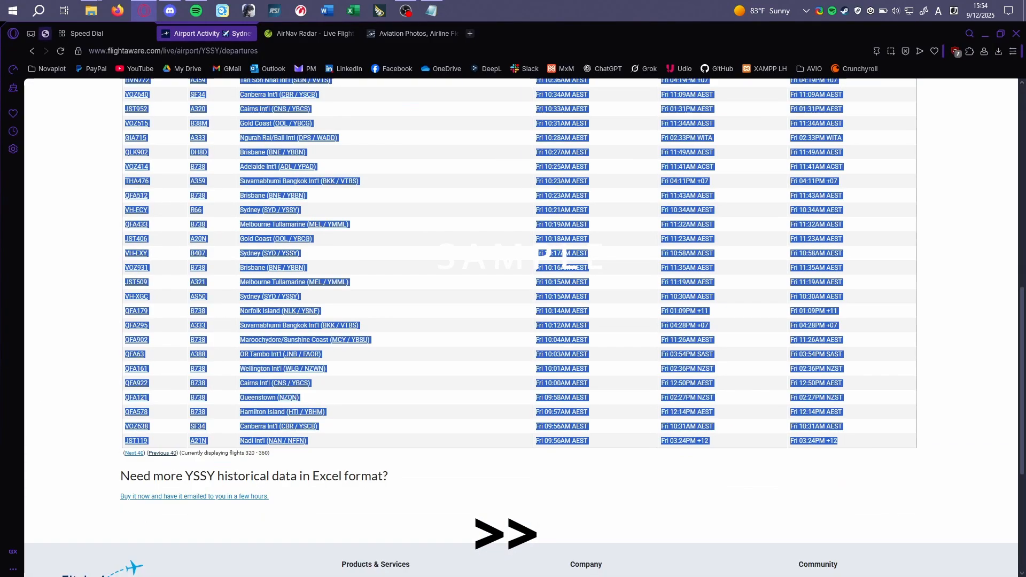
key("alt+Tab")
Go to departures 360–400 and copy all the flight rows into the Notepad departures file
left_click(135, 453)
left_click_drag(128, 473, 848, 352)
scroll(535, 374, "down", 11)
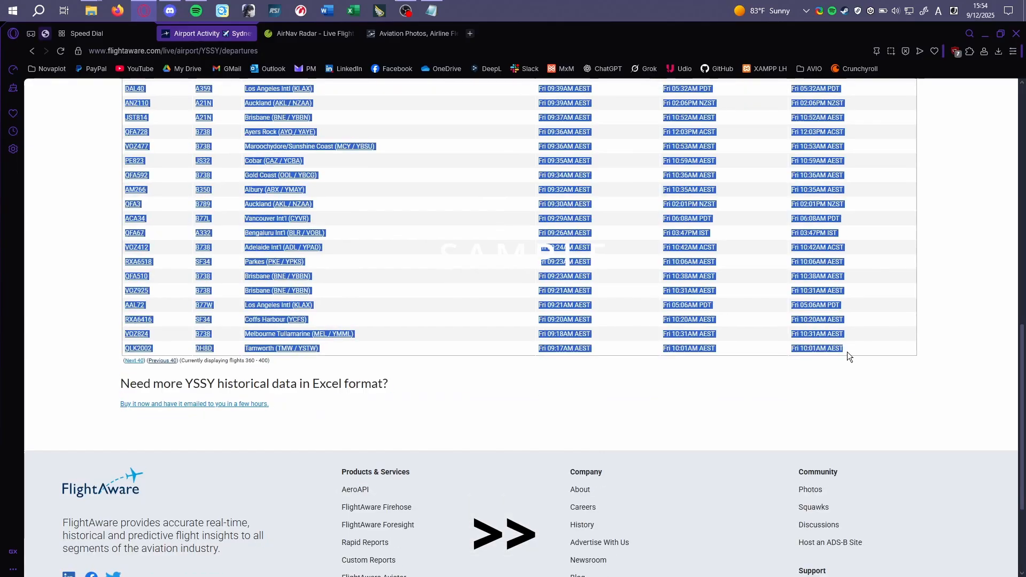
key("alt+Tab")
Go to departures 400–440 and copy all the flight rows into the Notepad departures file
left_click(135, 362)
left_click_drag(128, 473, 850, 470)
scroll(535, 374, "down", 11)
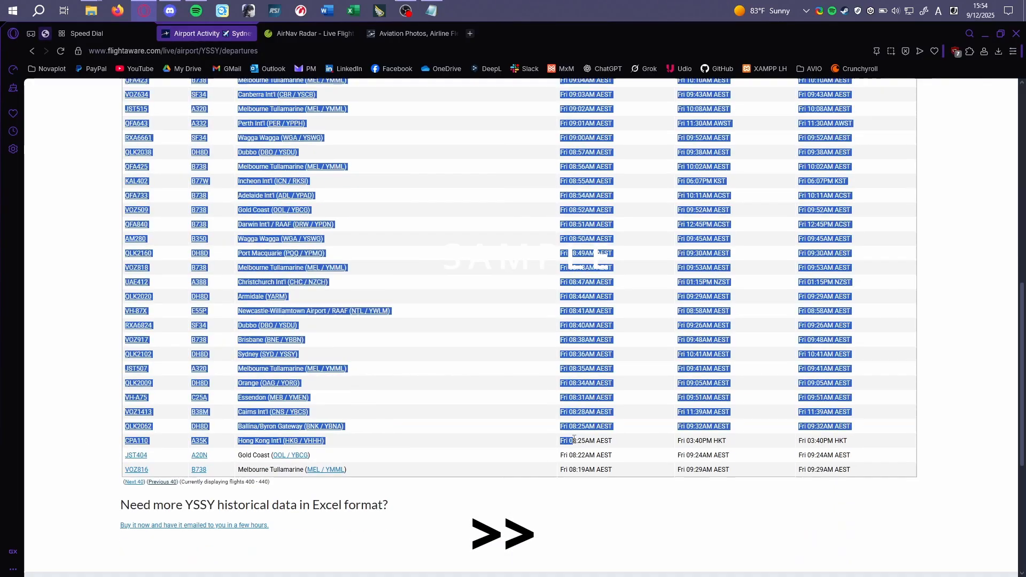
key("alt+Tab")
key("alt+Tab")
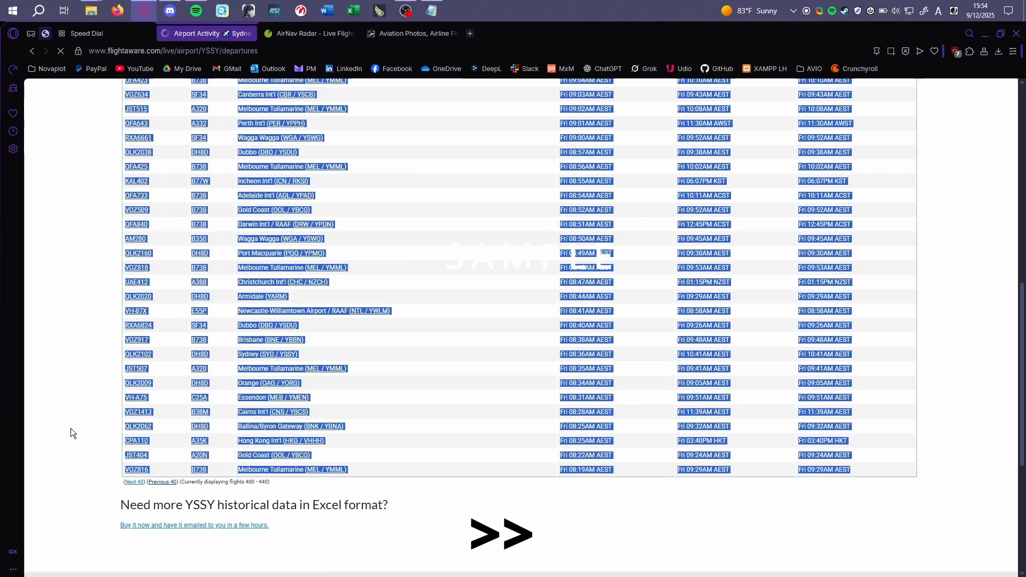
Go to departures 440–480 and copy all the flight rows into the Notepad departures file
left_click(134, 483)
scroll(406, 515, "down", 12)
left_click_drag(128, 473, 842, 398)
key("alt+Tab")
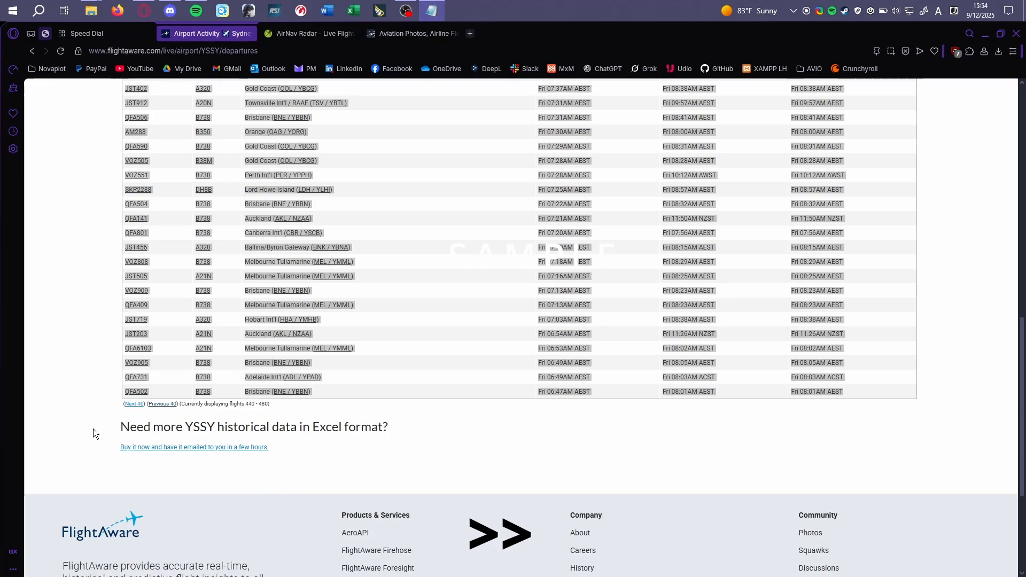
key("alt+Tab")
Go to departures 480–520 and copy only the Friday rows, down to JTE7440, into the Notepad departures file
left_click(135, 404)
left_click_drag(129, 470, 786, 392)
scroll(740, 460, "down", 8)
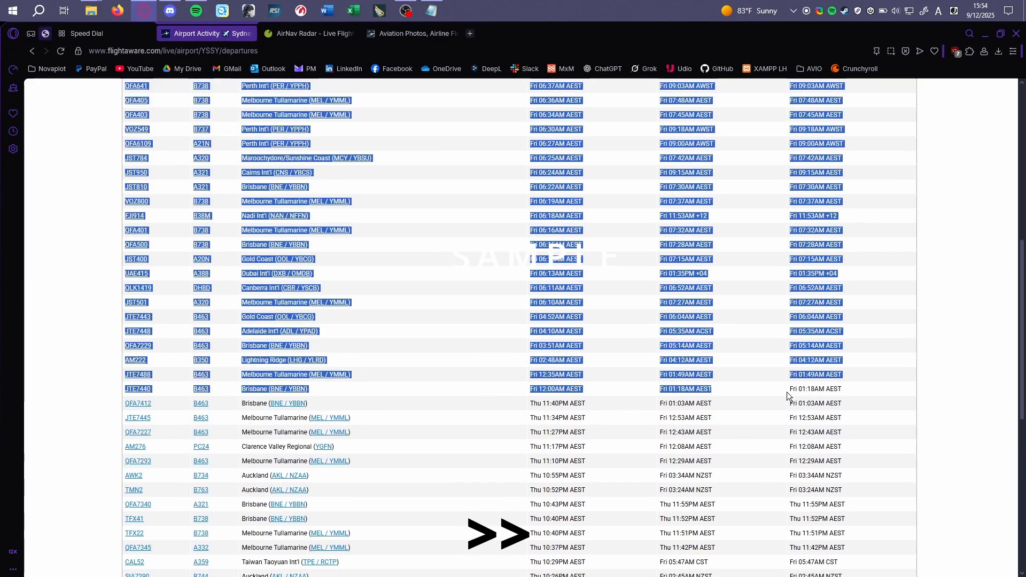
key("alt+Tab")
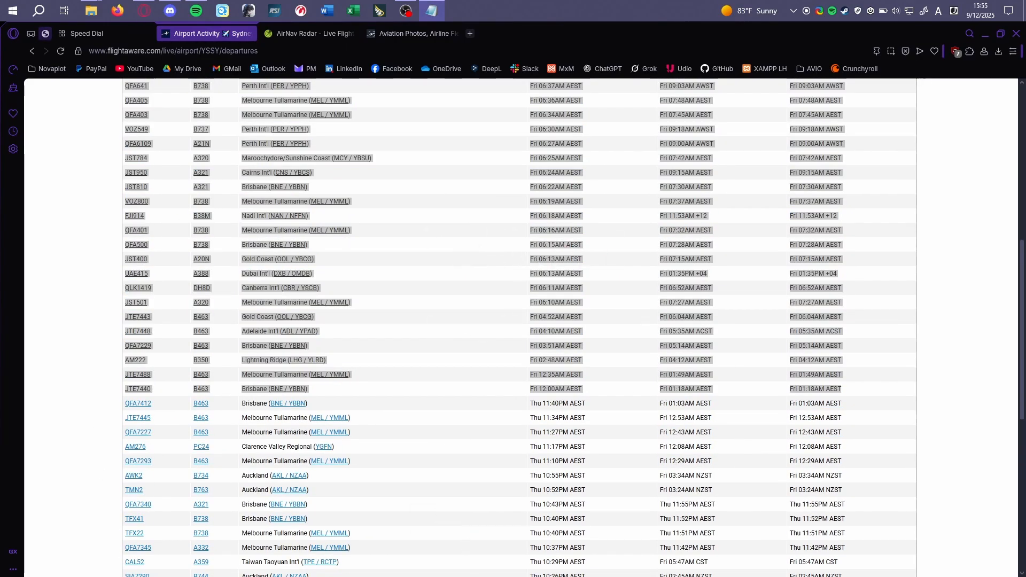
key("alt+Tab")
Clear the row selection and bring up the YSSY_DS-SEP12X25 folder to check the saved arrivals and departures text files
left_click(117, 219)
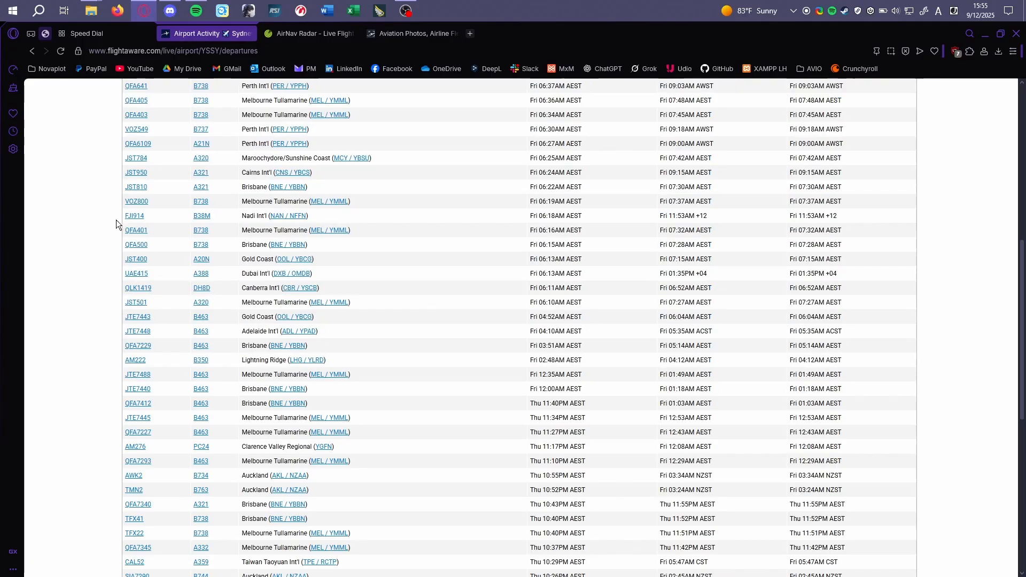
scroll(116, 220, "up", 8)
mouse_move(94, 17)
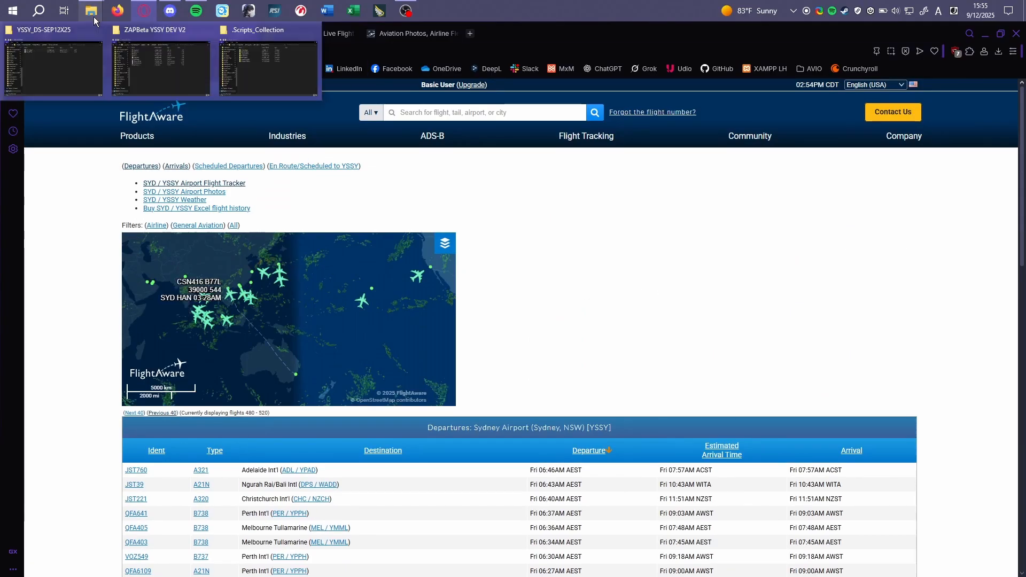
left_click(76, 69)
left_click_drag(327, 269, 329, 228)
left_click(335, 310)
left_click(88, 228)
mouse_move(91, 11)
left_click(72, 75)
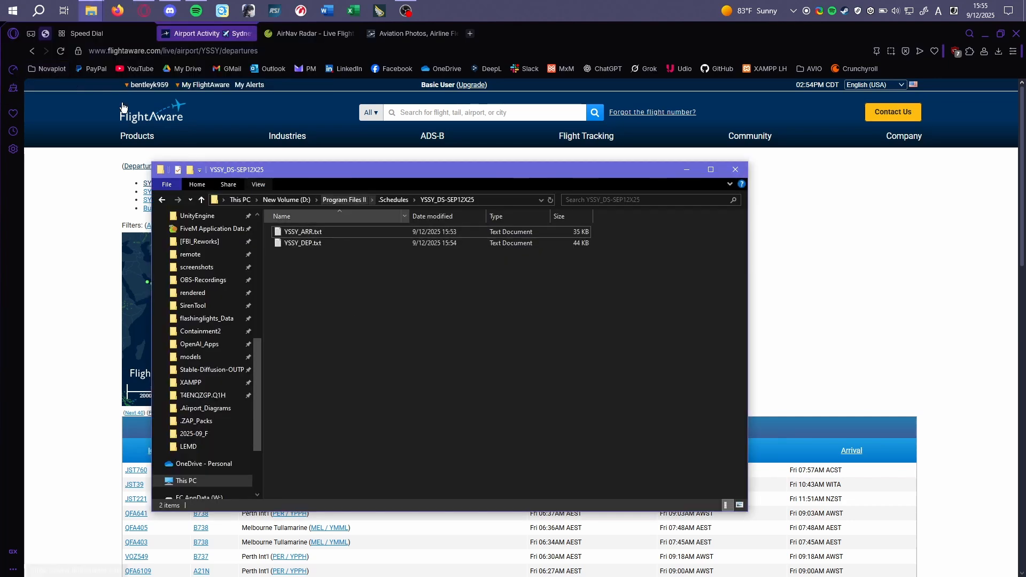
key("super")
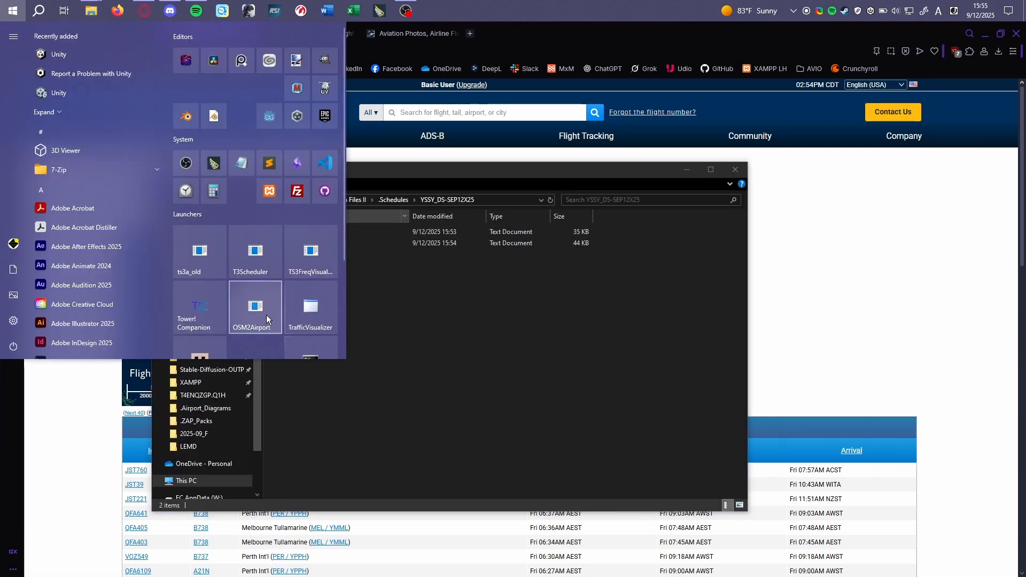
left_click(437, 270)
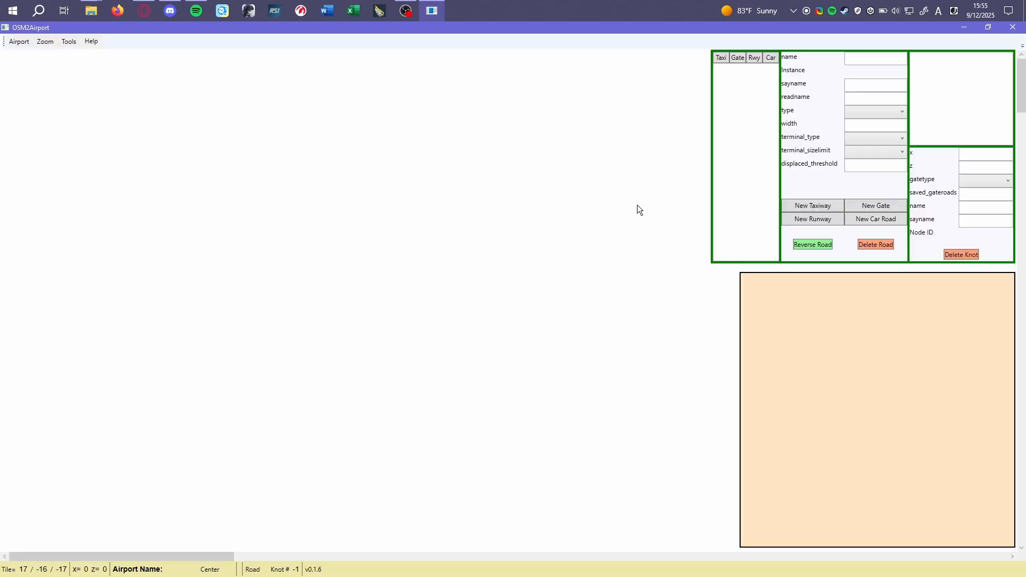
left_click(1012, 28)
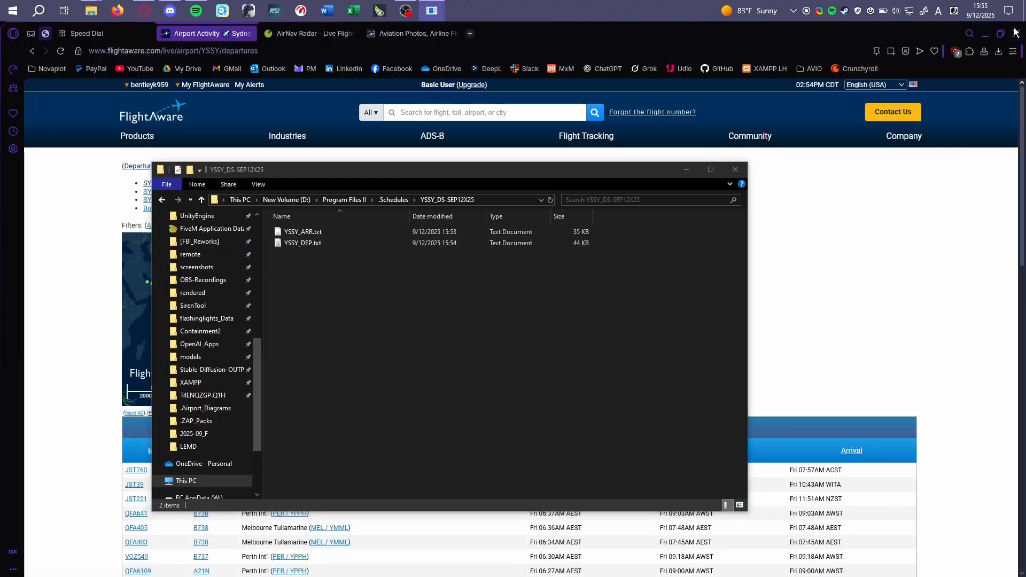
Launch T3Scheduler and widen its window slightly
left_click(13, 11)
left_click(263, 266)
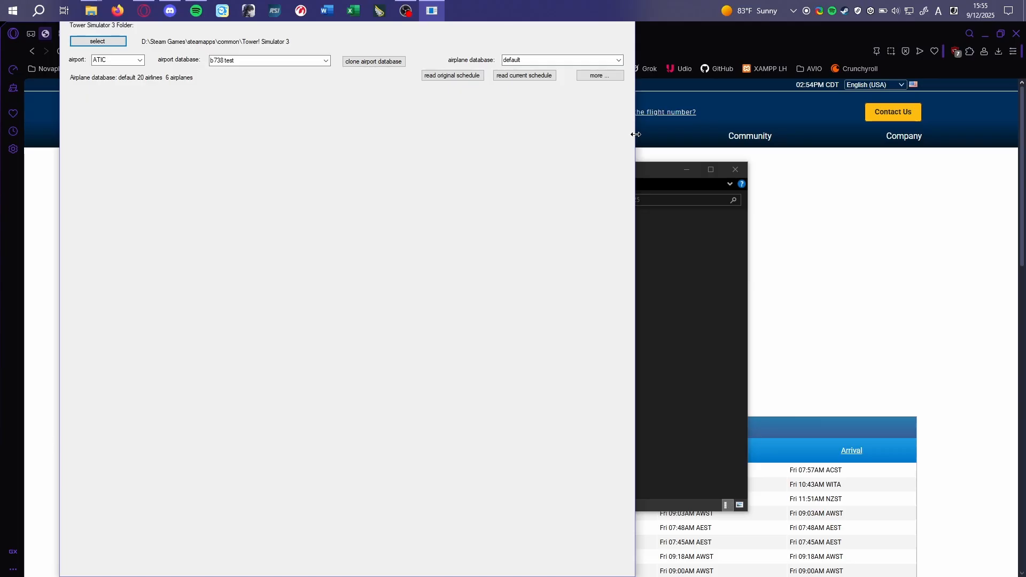
left_click_drag(636, 134, 656, 135)
Set the airport to YSSY with the NyergesDesign airplane database
left_click(139, 81)
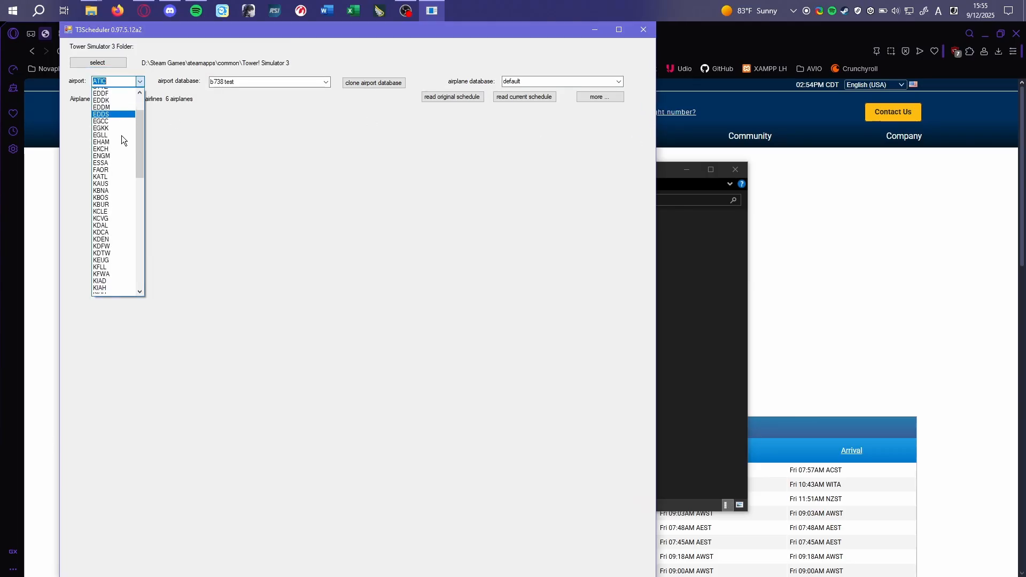
scroll(121, 136, "down", 15)
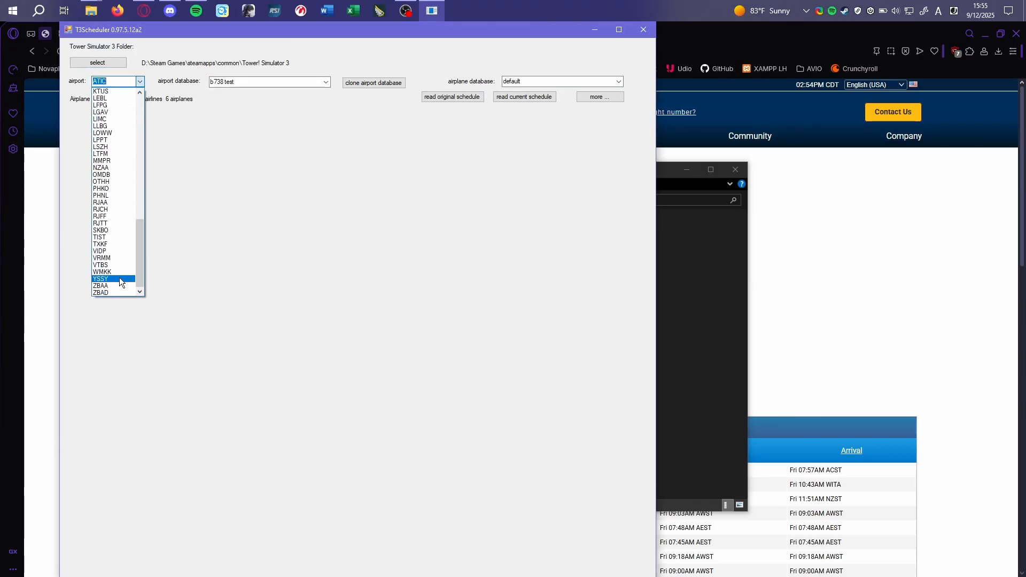
scroll(120, 278, "up", 12)
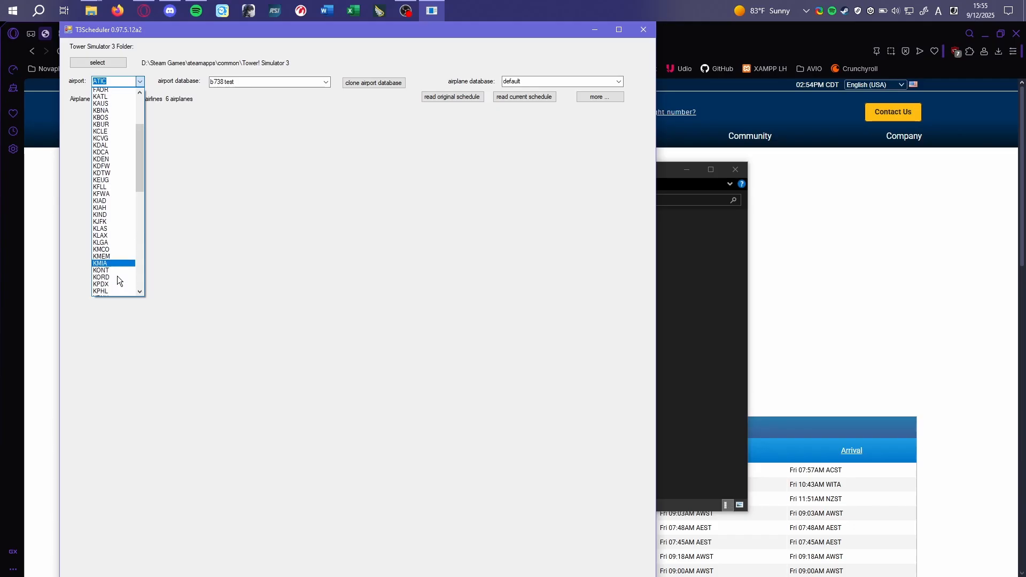
scroll(115, 274, "up", 5)
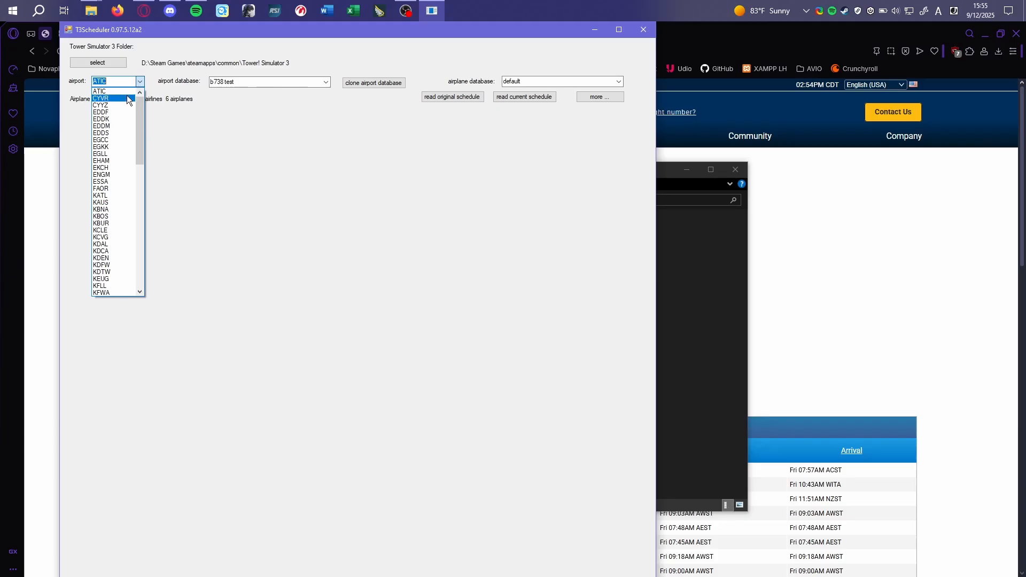
scroll(124, 148, "down", 10)
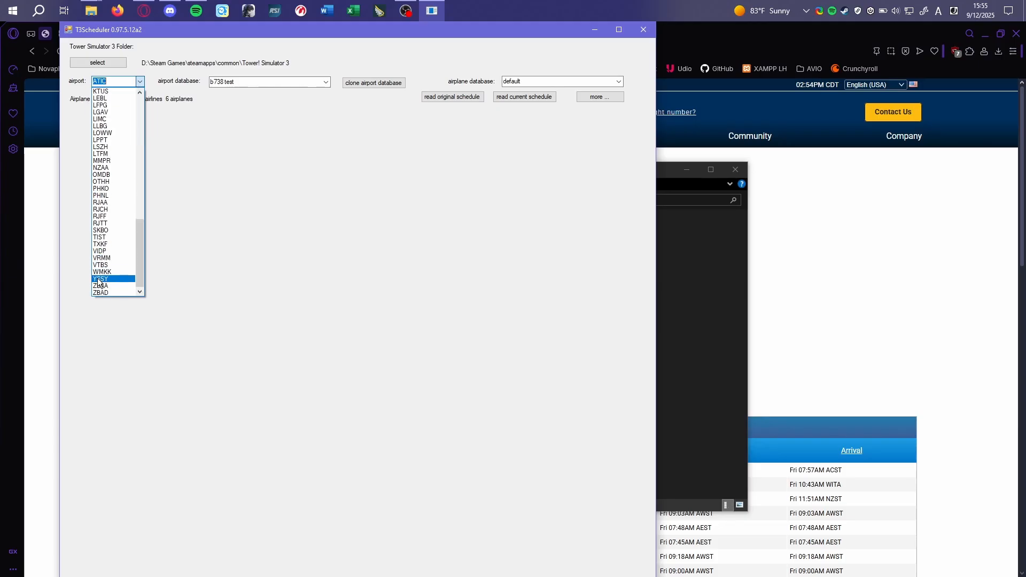
left_click(514, 187)
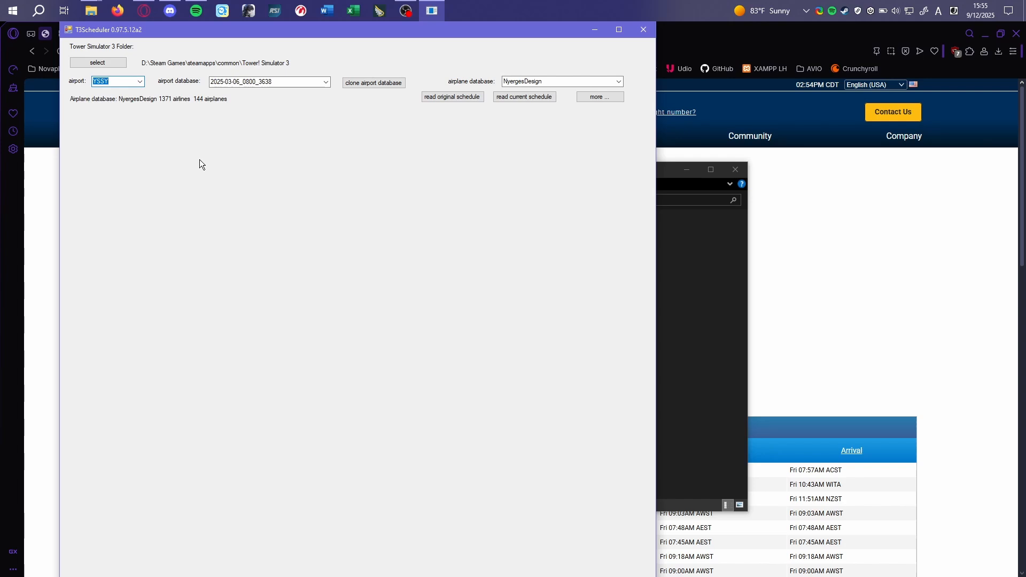
Choose the ZAPBeta YSSY DEV V2 airport database and read its current schedule as the base for generated schedules
left_click(324, 83)
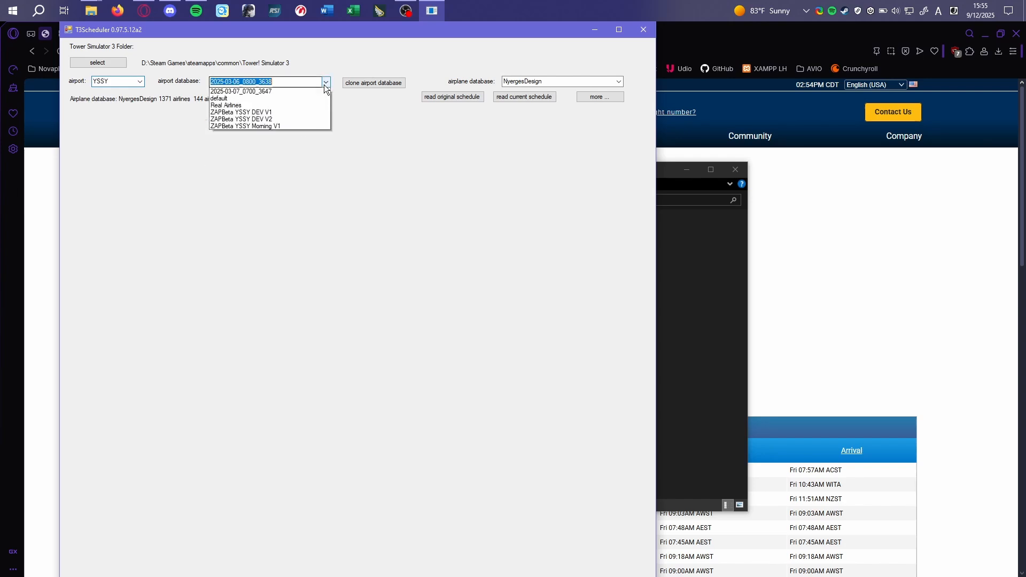
left_click(285, 126)
left_click(525, 100)
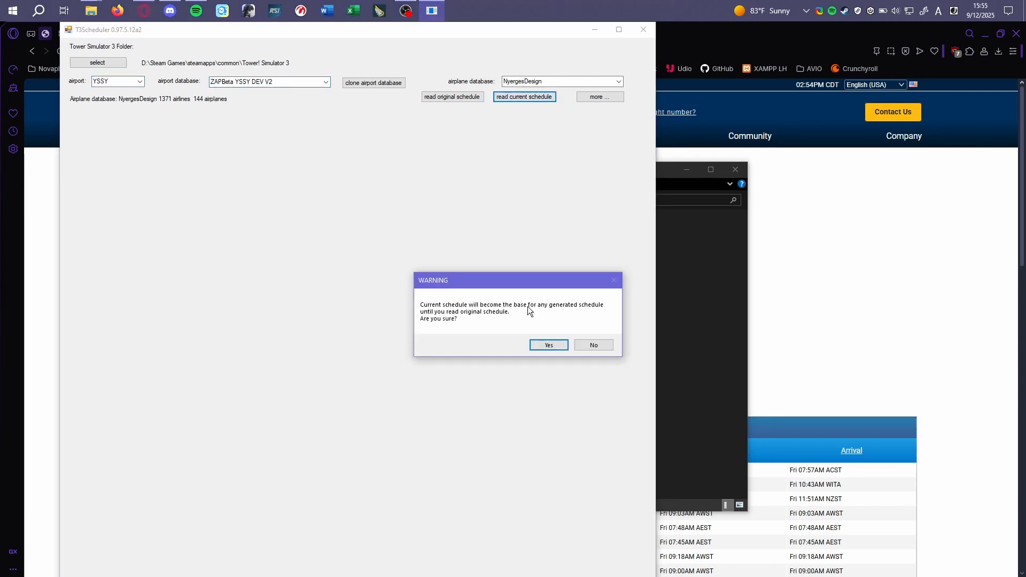
left_click(536, 348)
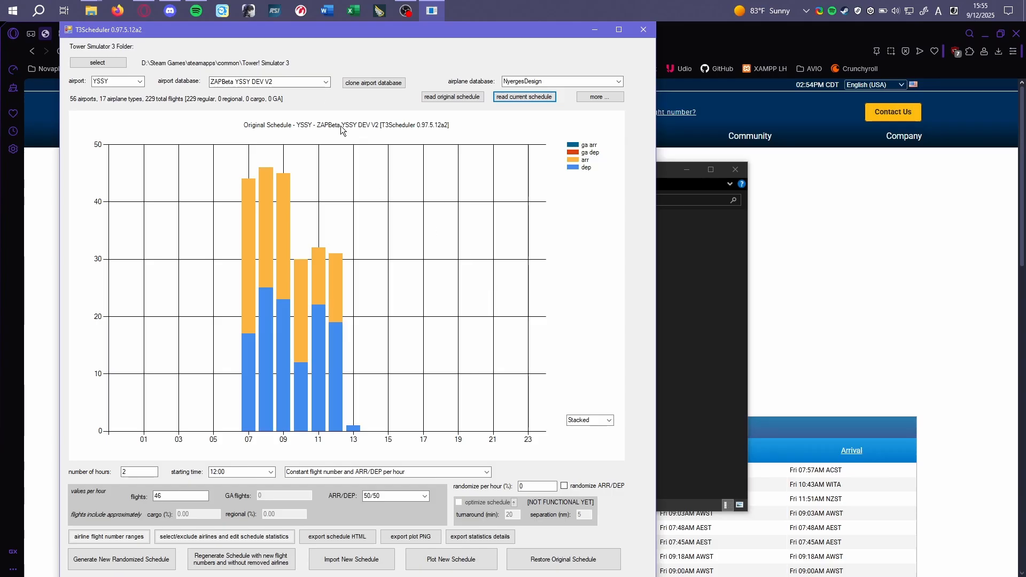
left_click(324, 85)
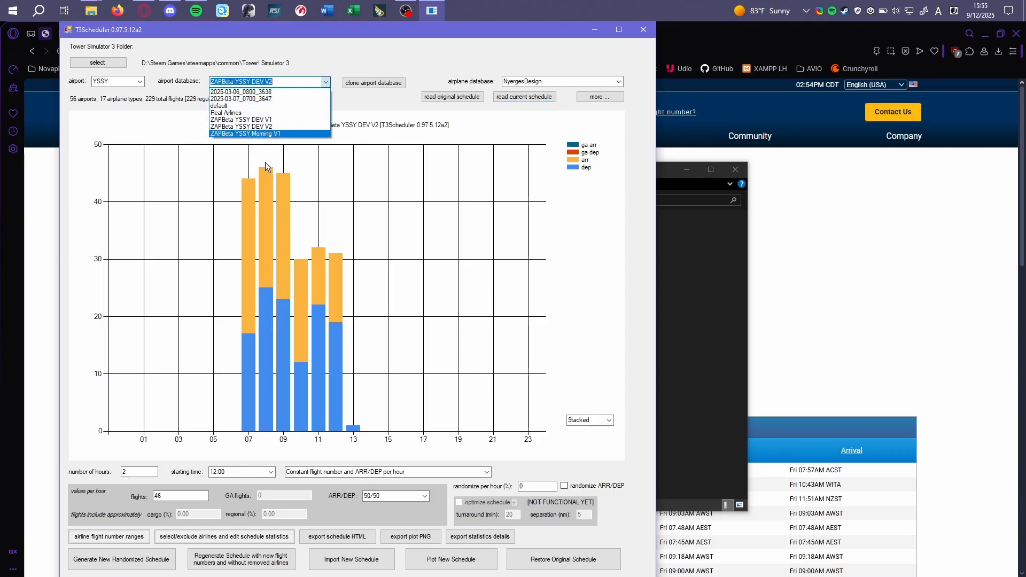
left_click(326, 82)
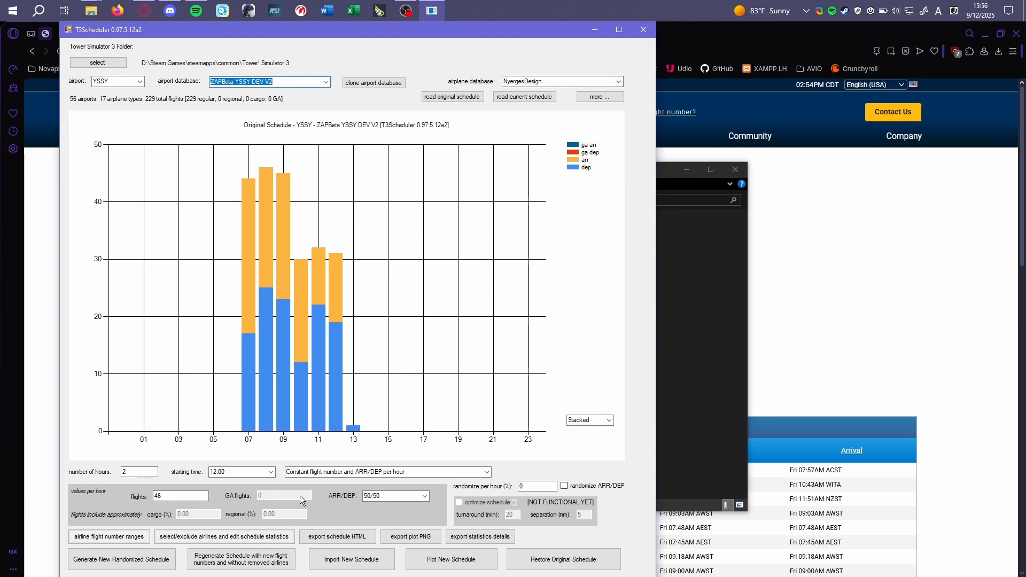
Start importing a new schedule, with YSSY_ARR.txt as the arrivals file and YSSY_DEP.txt as the departures file from YSSY_DS-SEP12X25
left_click(350, 568)
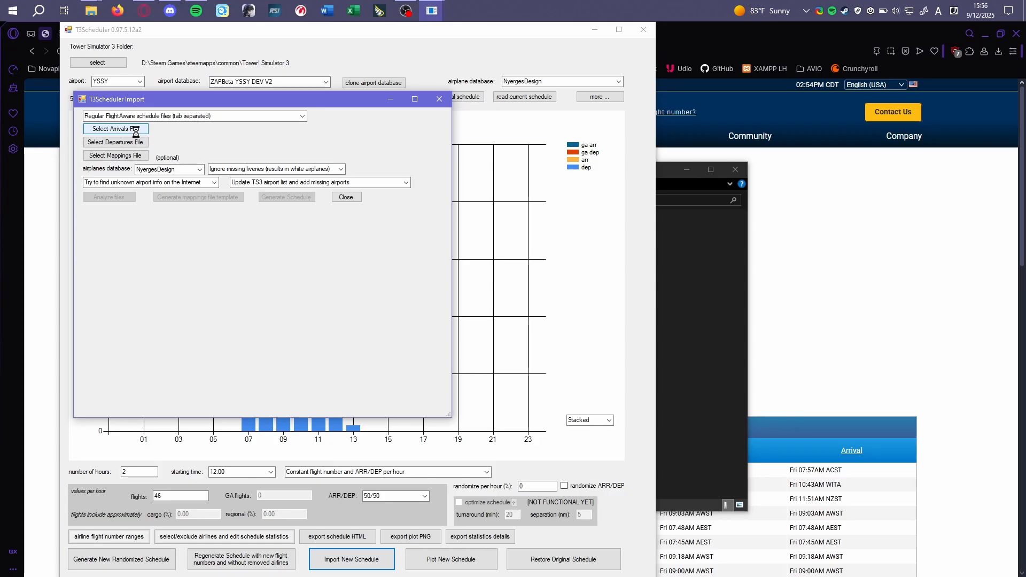
left_click(135, 131)
left_click(320, 133)
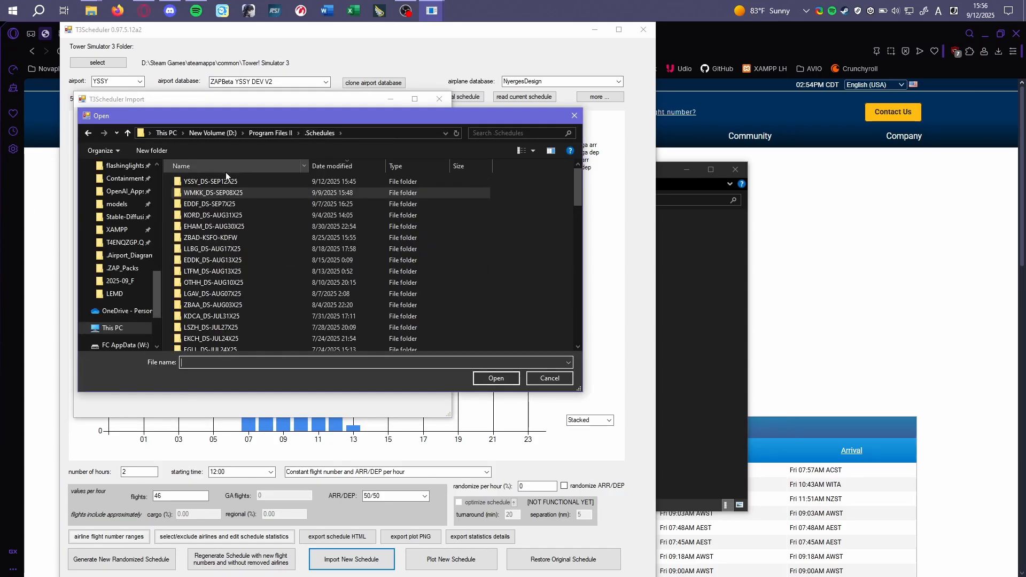
double_click(206, 182)
left_click(213, 185)
double_click(212, 182)
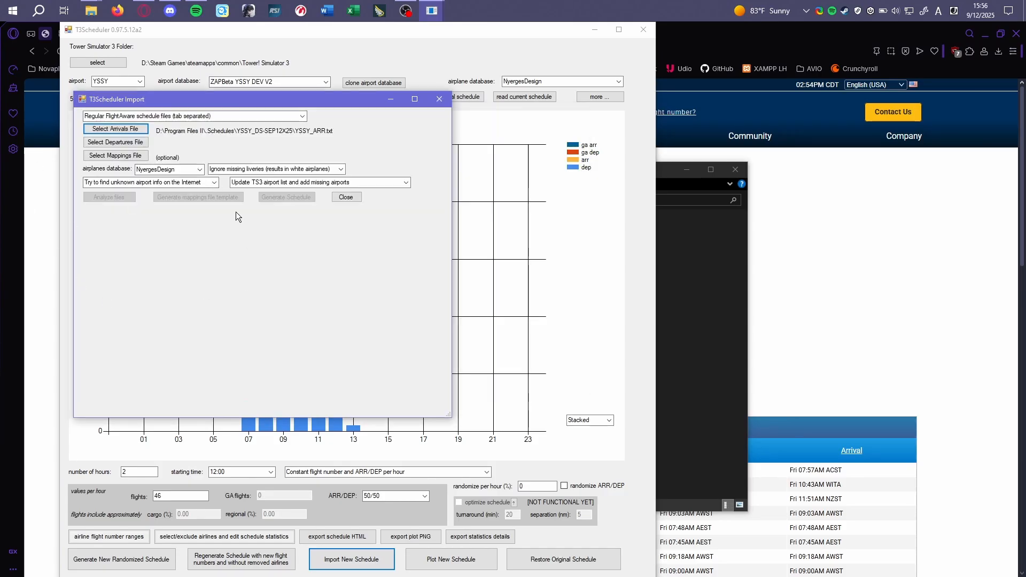
left_click(104, 141)
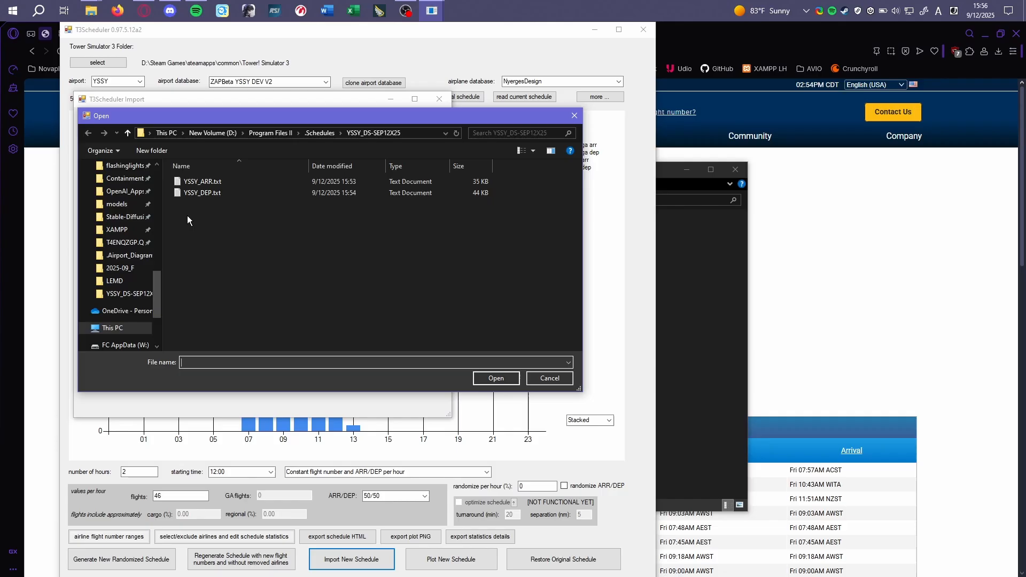
double_click(212, 194)
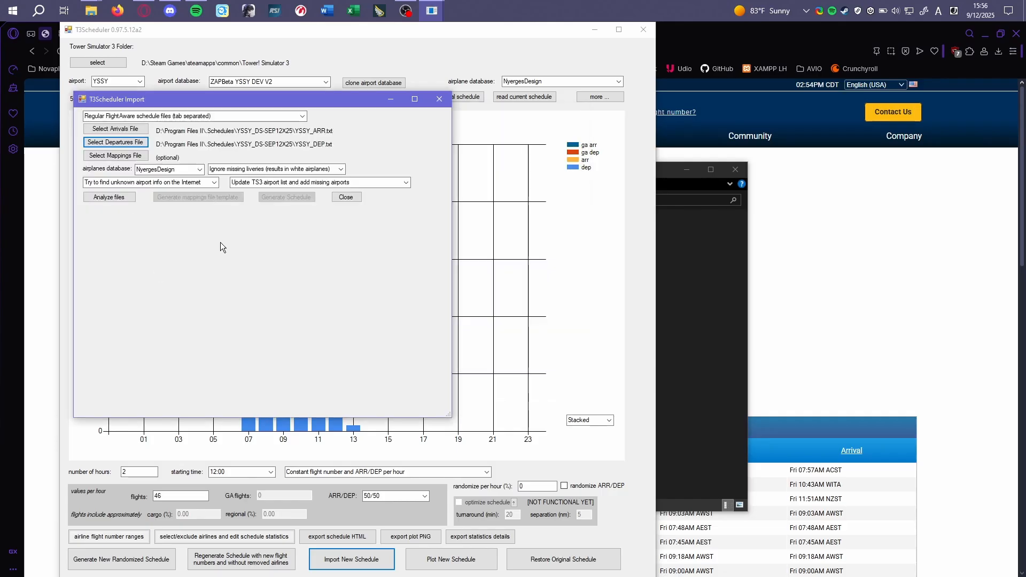
Analyze the selected arrivals and departures files, and close both the import window and T3Scheduler
left_click(110, 196)
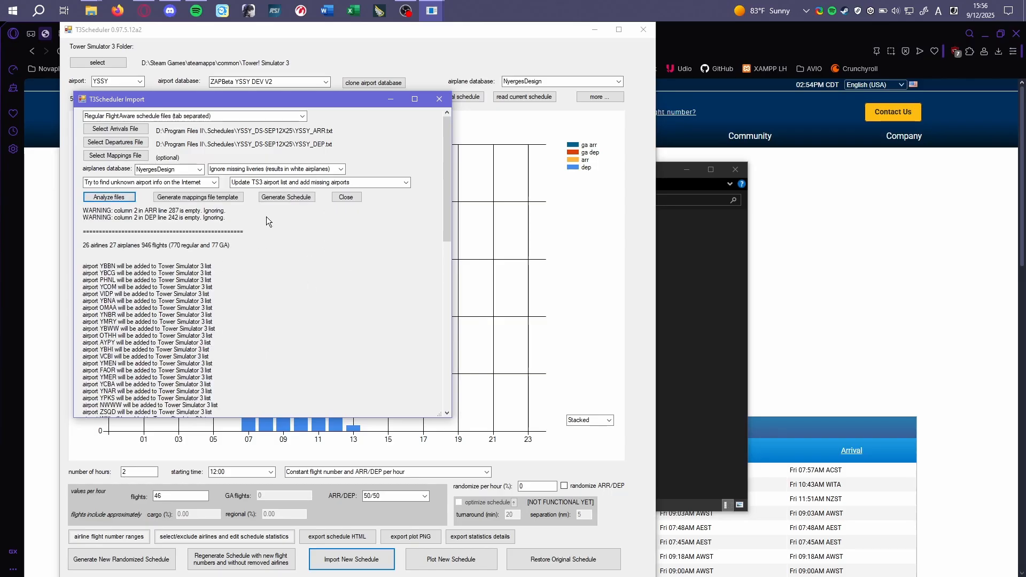
left_click(345, 197)
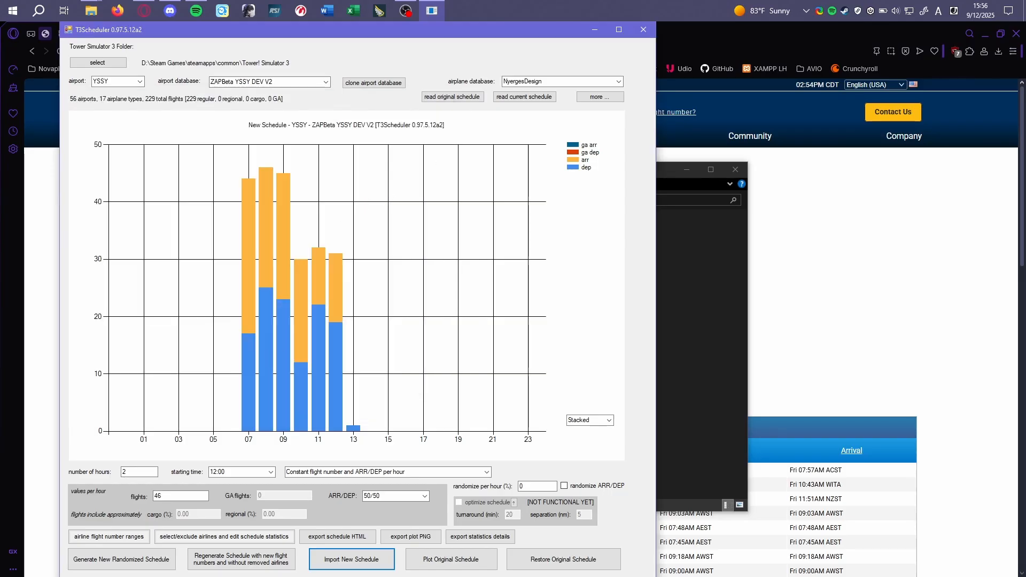
left_click(645, 30)
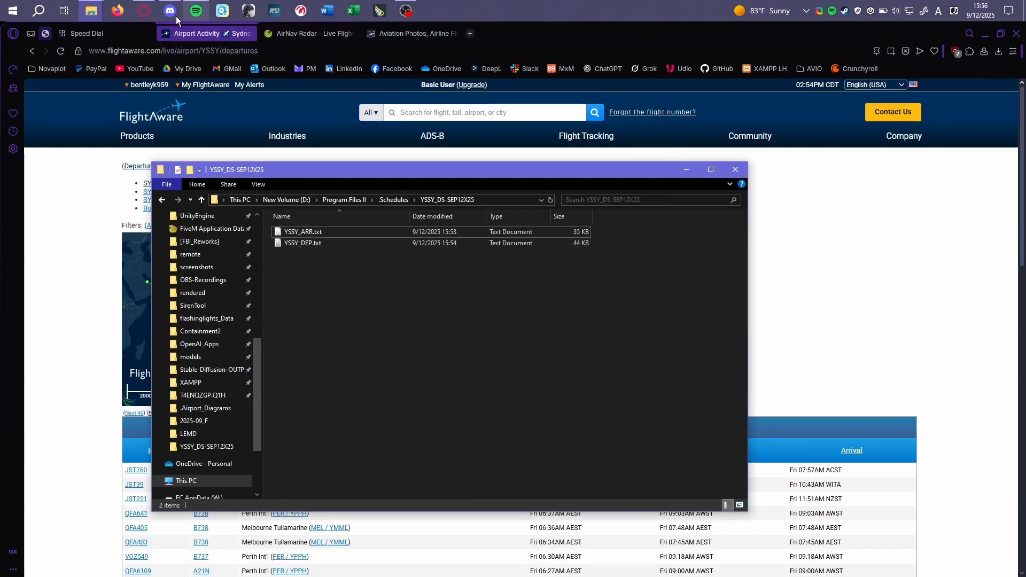
Copy YSSY_ARR.txt and YSSY_DEP.txt from YSSY_DS-SEP12X25 and switch to the .Scripts_Collection folder window
mouse_move(97, 21)
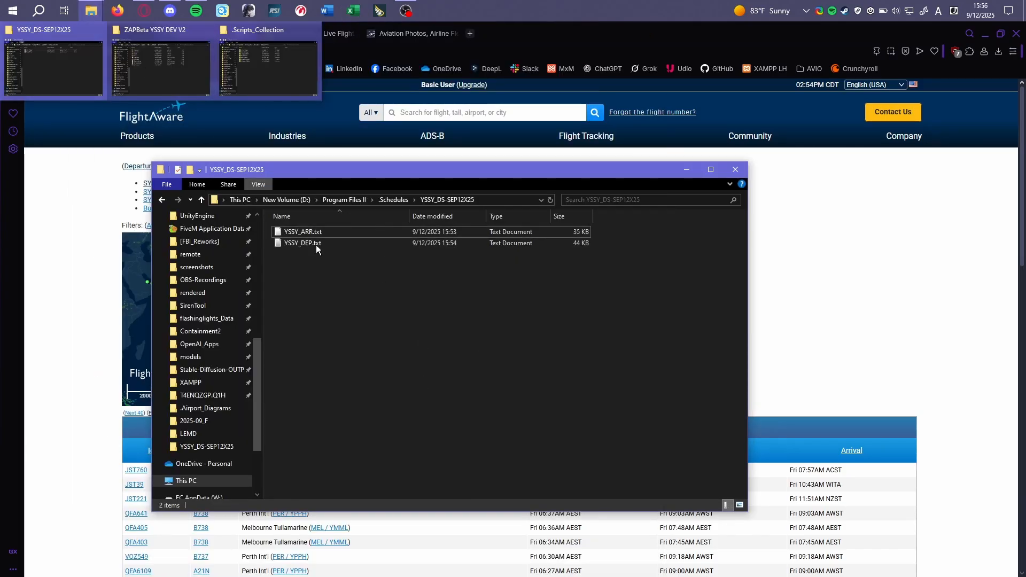
left_click_drag(322, 275, 326, 233)
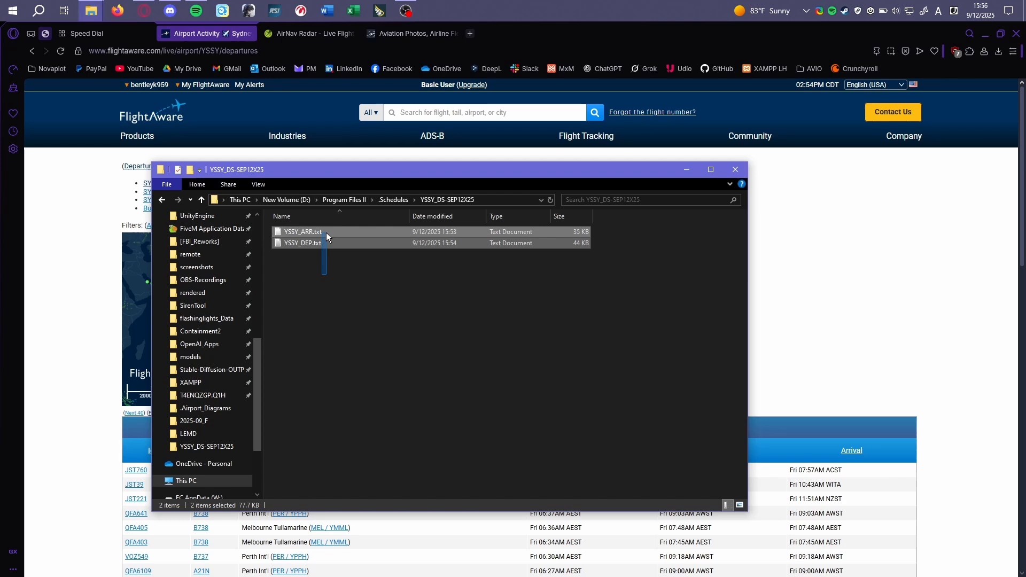
left_click(364, 326)
mouse_move(91, 11)
left_click(235, 80)
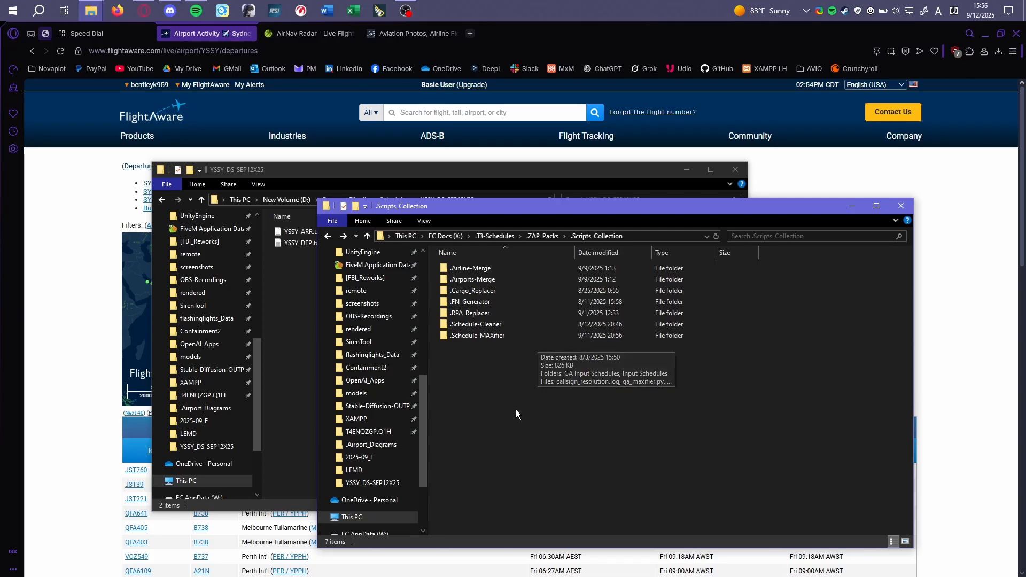
Replace the KUL text files in the Import folder of .Schedule-Cleaner with the copied YSSY arrivals and departures files
double_click(509, 326)
double_click(484, 270)
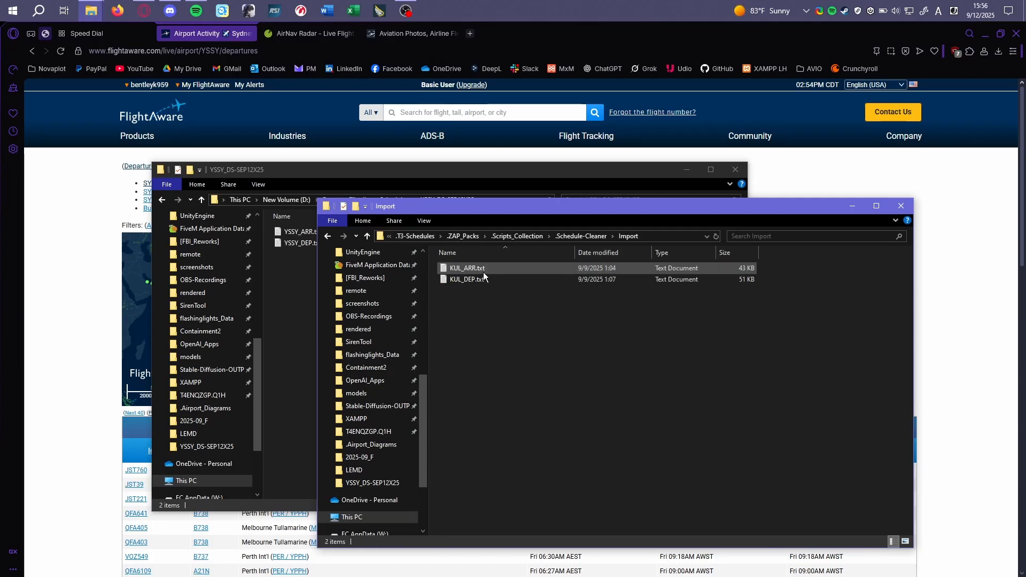
left_click_drag(492, 290, 490, 263)
key("Delete")
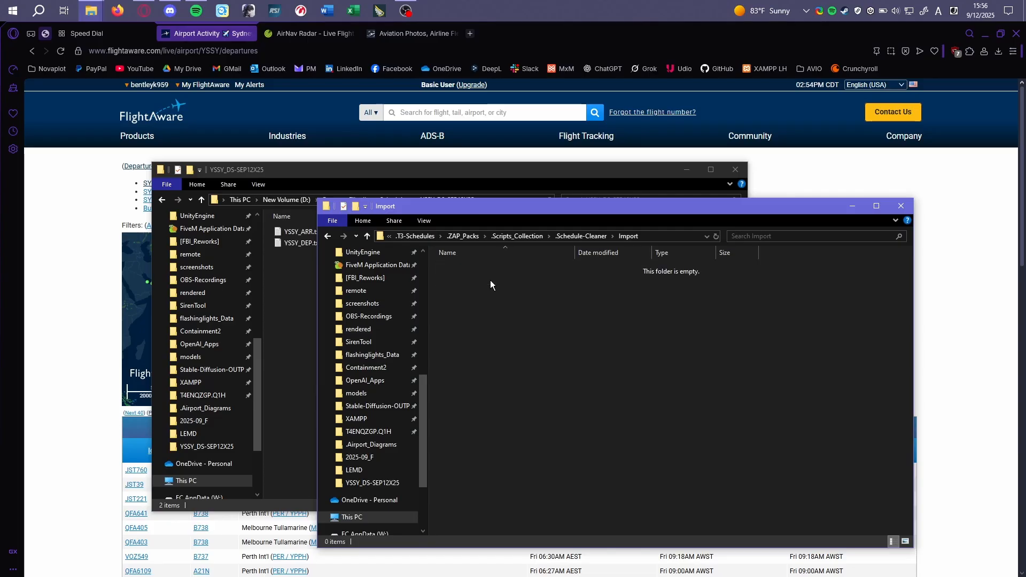
key("ctrl+v")
Run "python scleaner.py" in a Command Prompt opened at the .Schedule-Cleaner folder, and close the prompt
key("alt+Up")
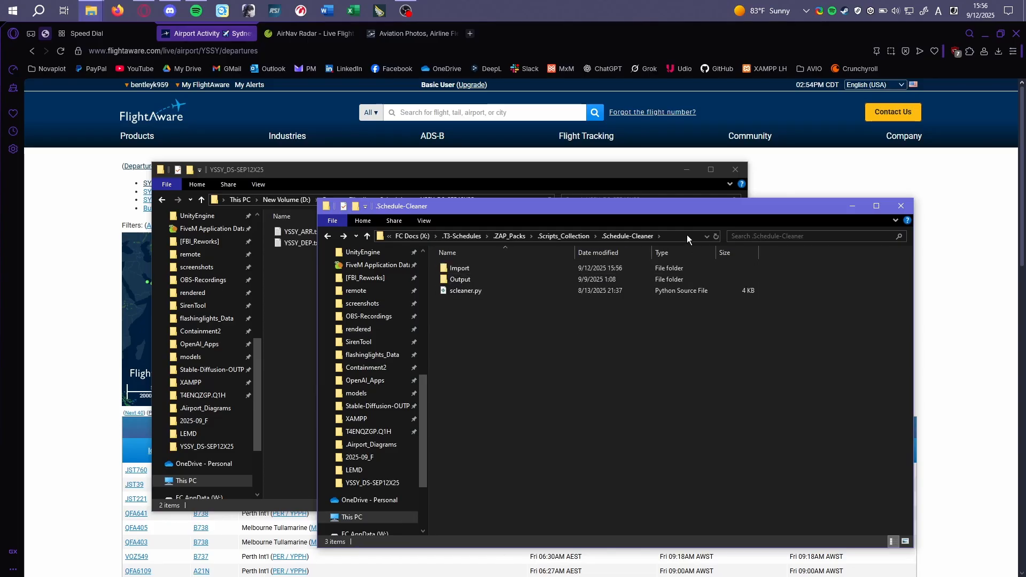
left_click(688, 236)
key("BackSpace")
type("cmd.ex")
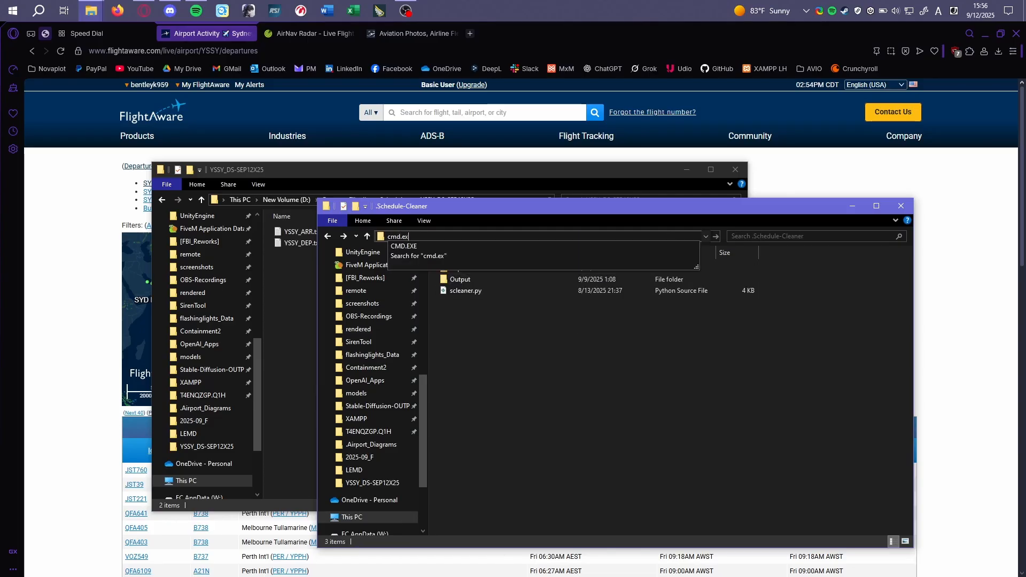
key("Return")
type("pyu")
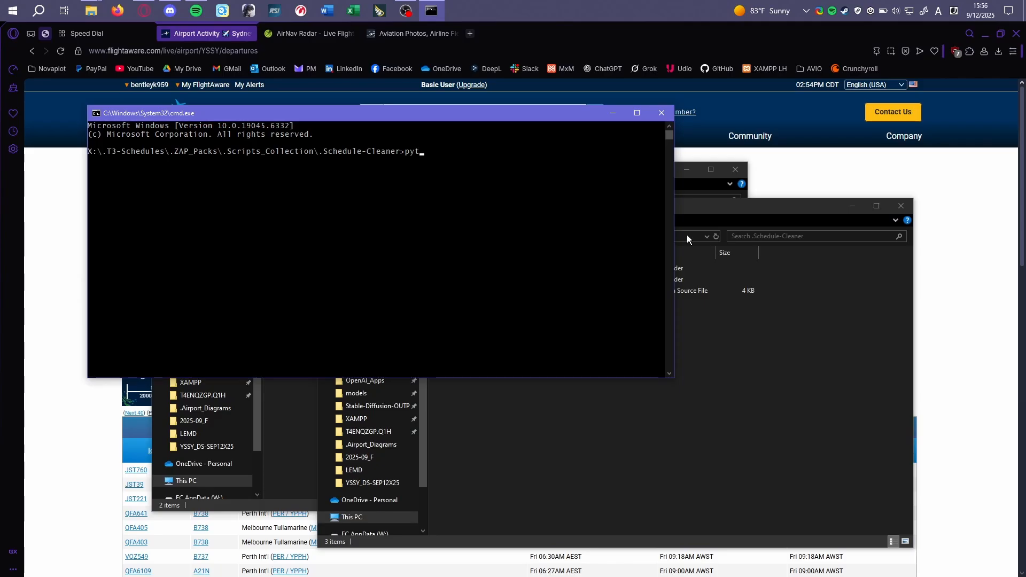
type("hon scleaner.py")
key("Return")
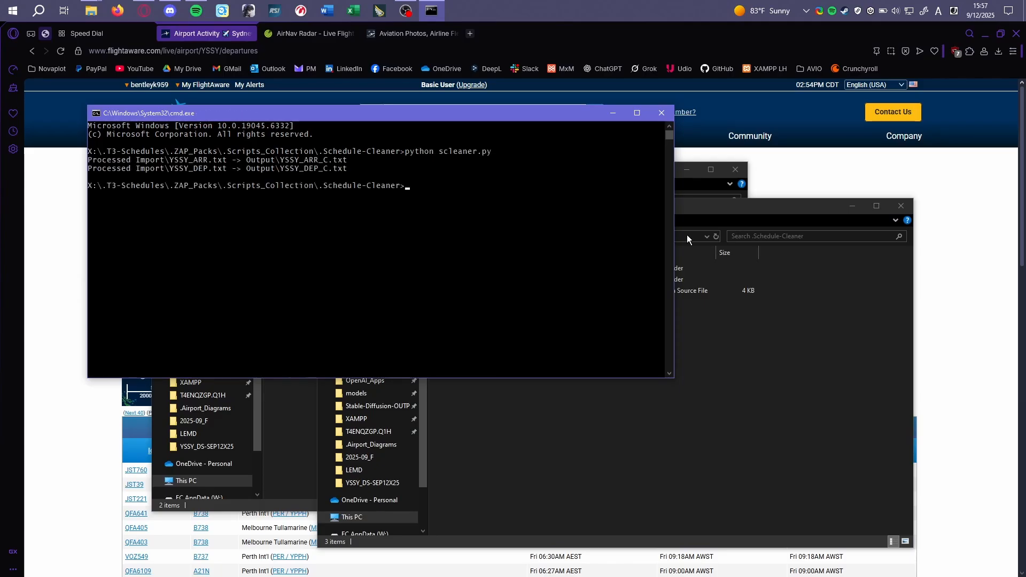
left_click(661, 113)
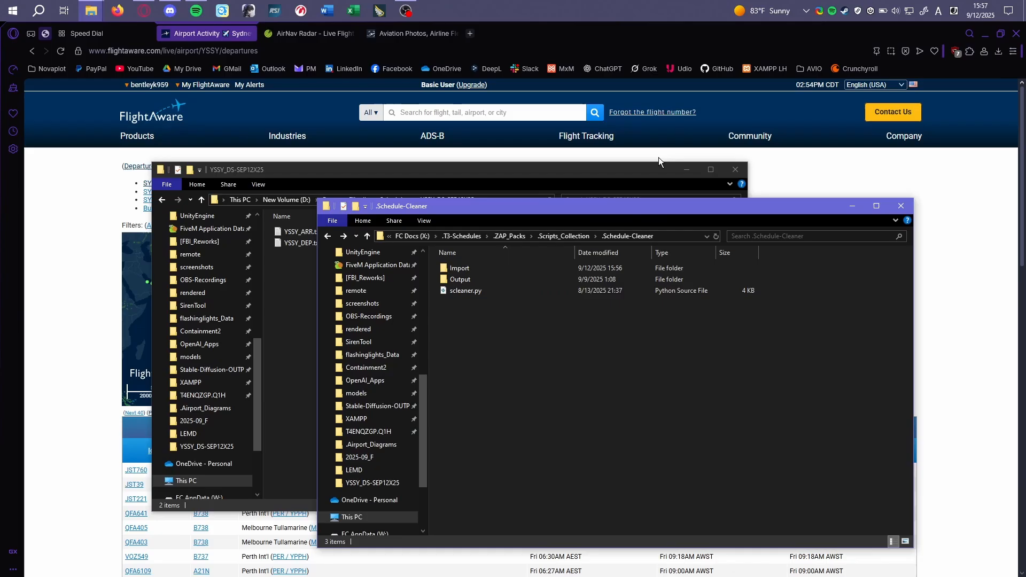
Copy YSSY_ARR_C.txt and YSSY_DEP_C.txt from the .Schedule-Cleaner Output folder into YSSY_DS-SEP12X25
double_click(524, 276)
scroll(501, 314, "down", 2)
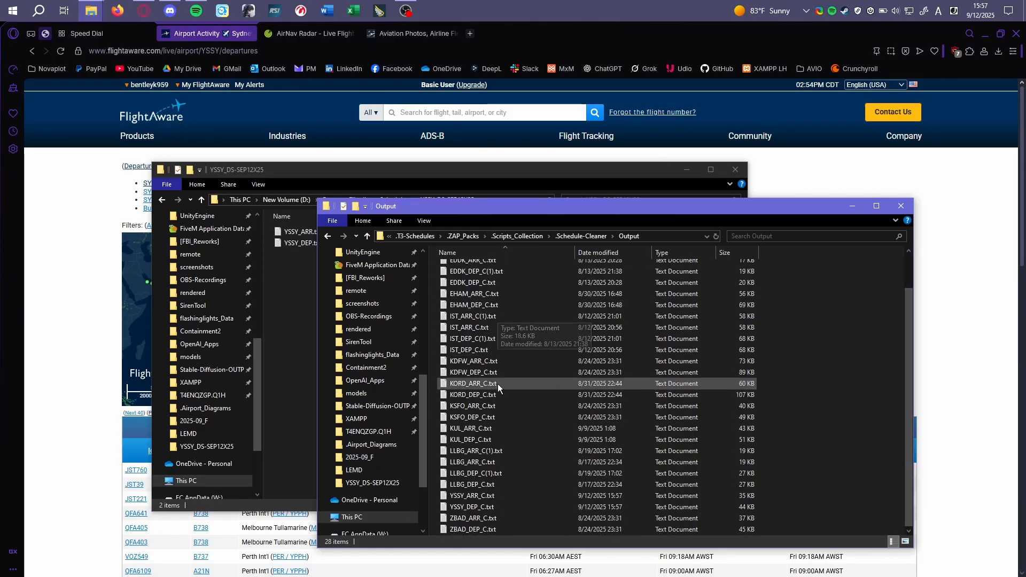
left_click(471, 509)
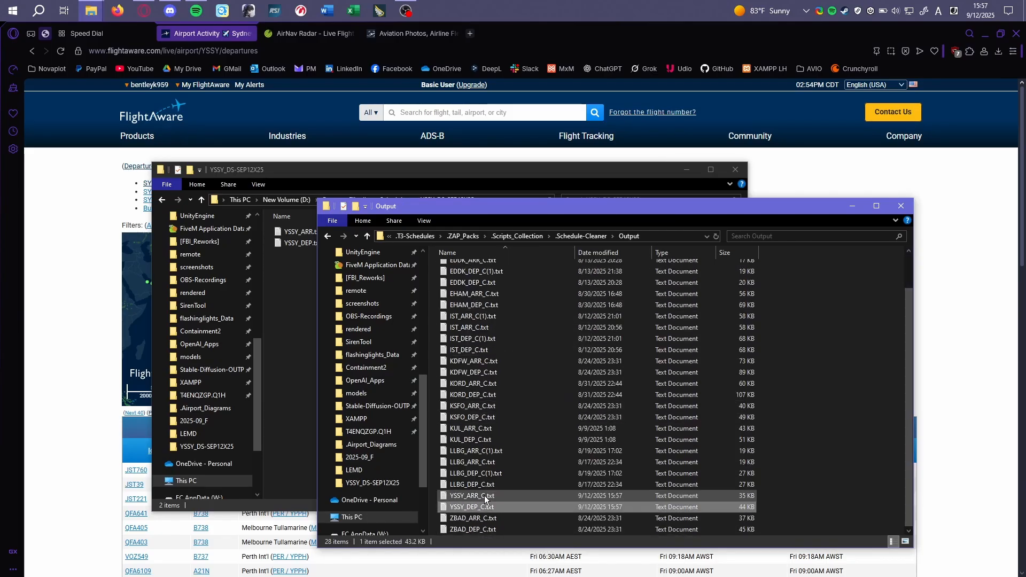
left_click(470, 496, "shift")
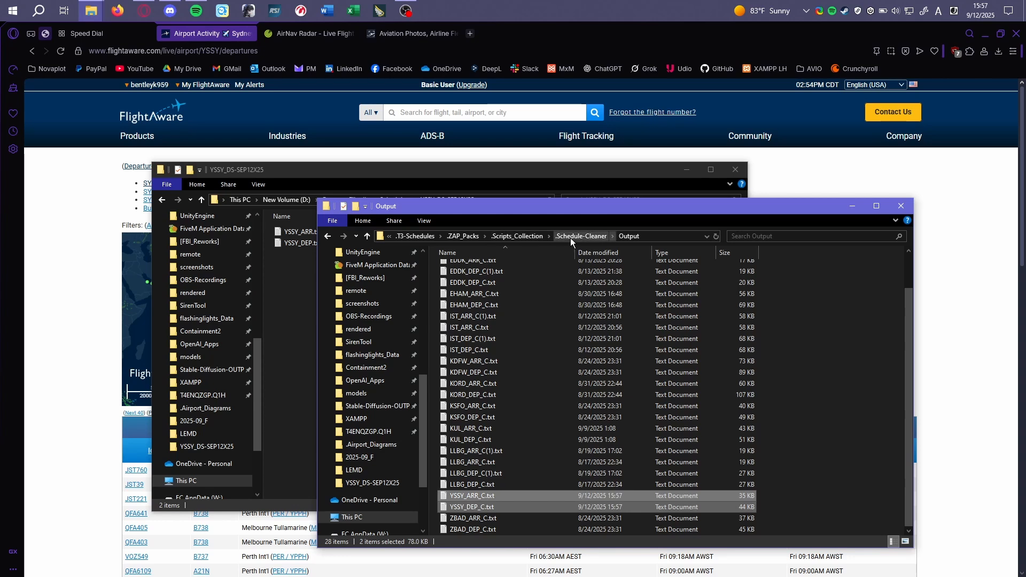
left_click(517, 237)
left_click(309, 315)
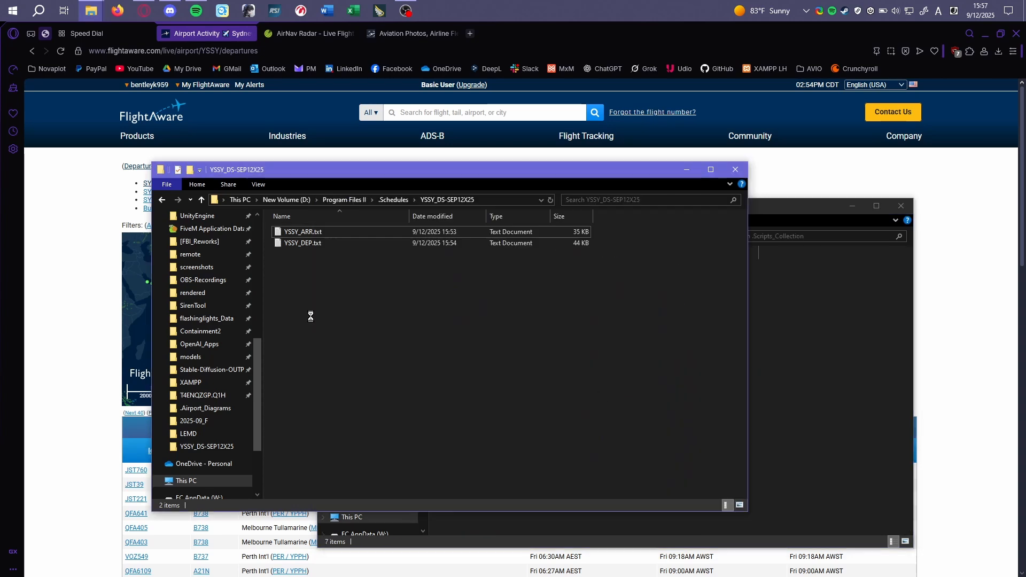
key("ctrl+v")
Relaunch T3Scheduler
left_click(13, 10)
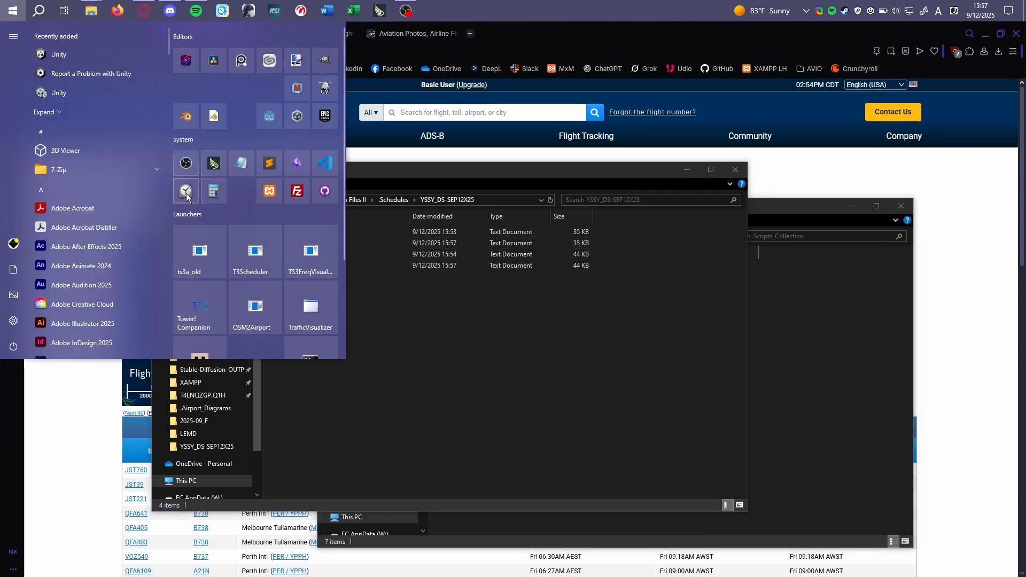
left_click(245, 255)
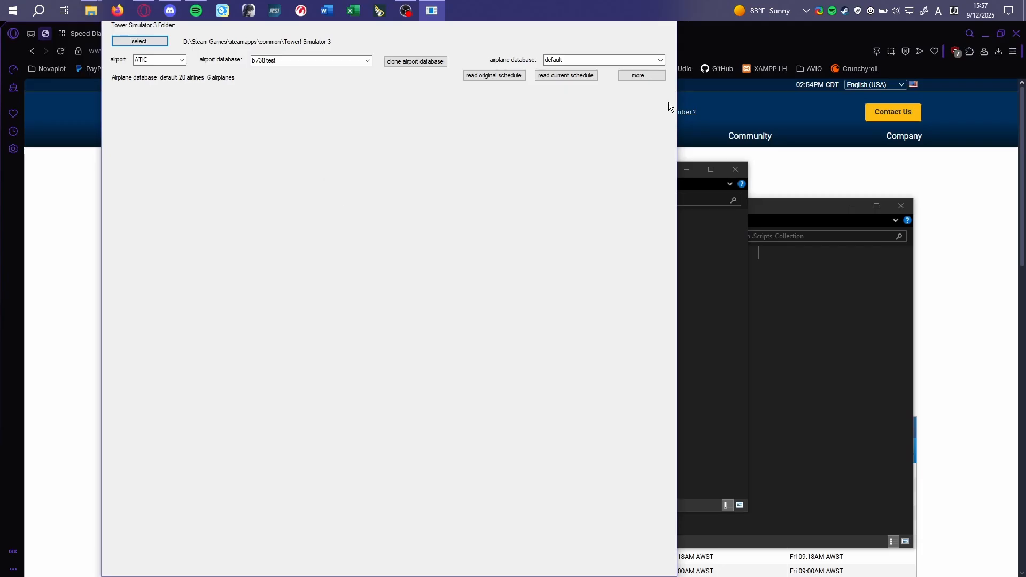
Choose airport YSSY with the ZAPBeta YSSY DEV V2 database and read its current schedule
left_click(182, 82)
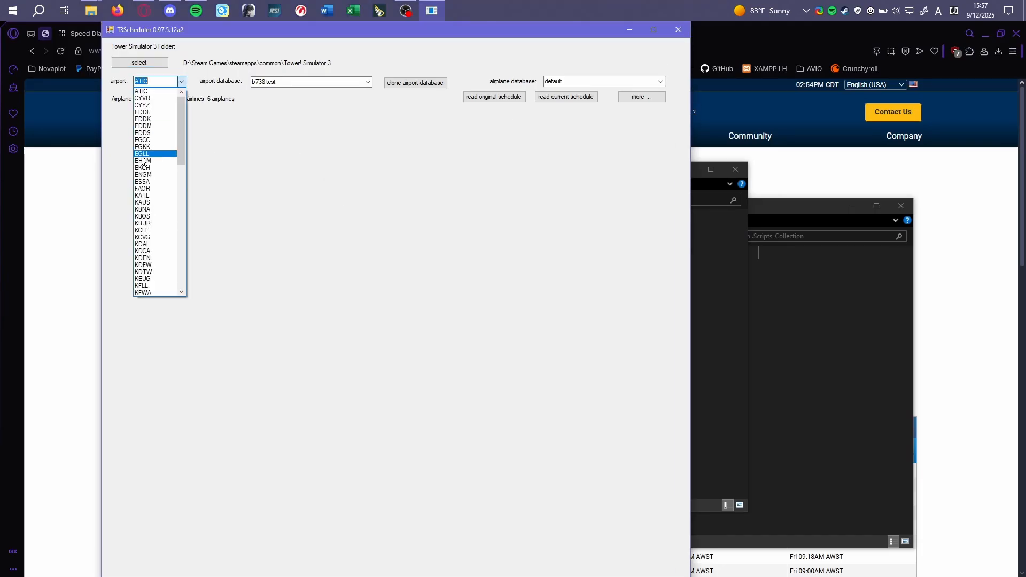
left_click(161, 279)
left_click(368, 82)
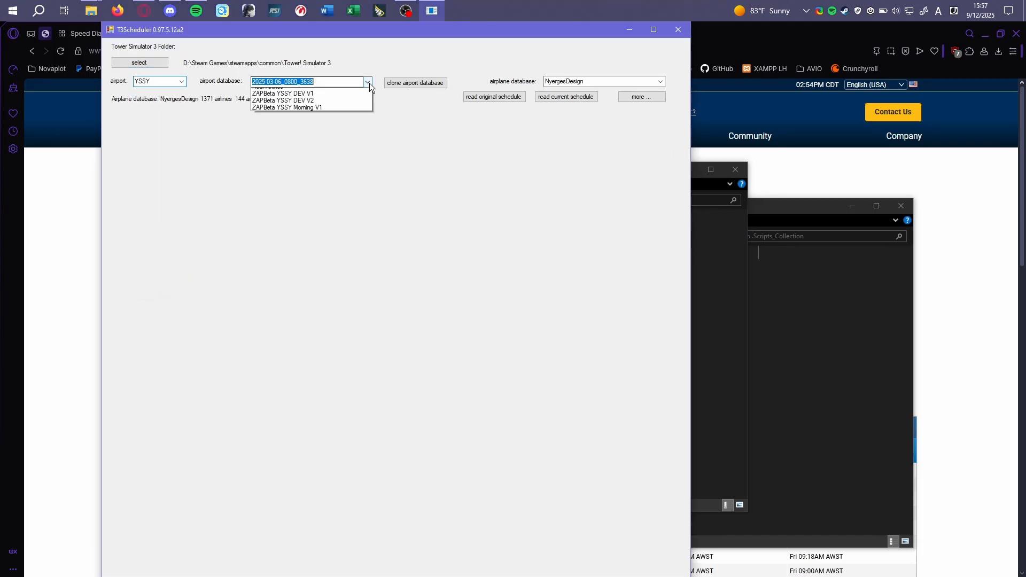
left_click(325, 127)
left_click(541, 98)
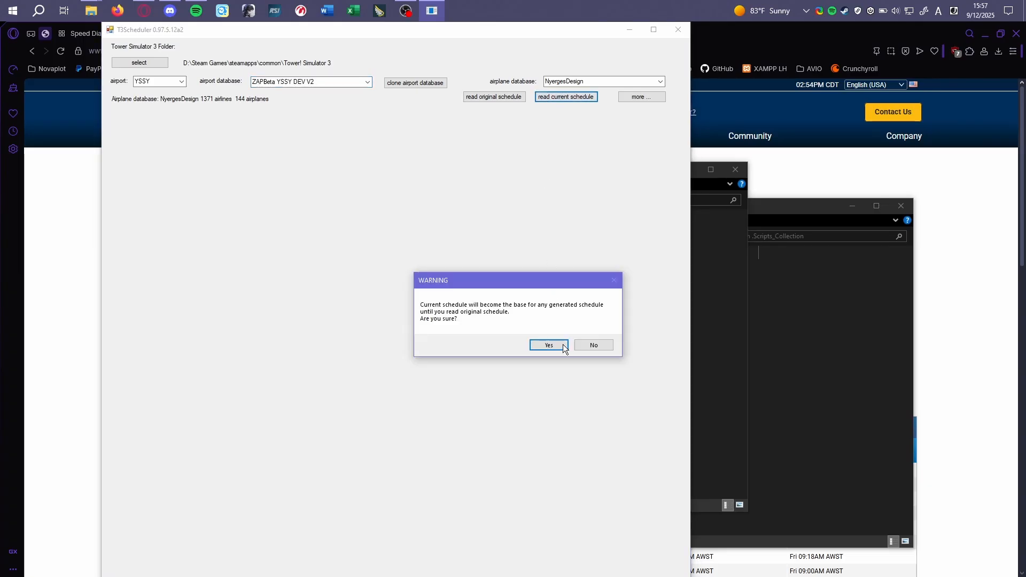
left_click(564, 346)
left_click(394, 559)
left_click(150, 180)
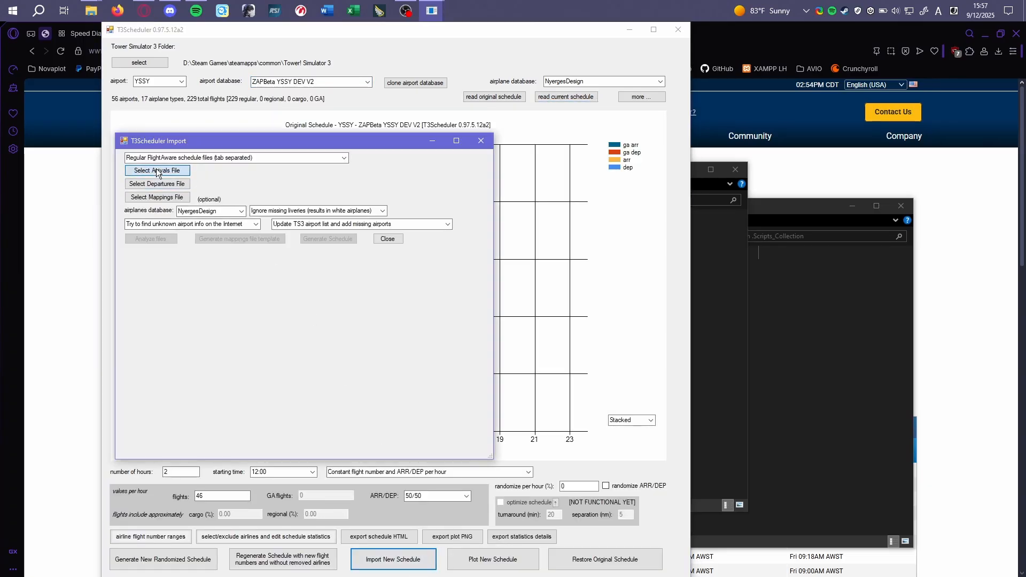
double_click(296, 234)
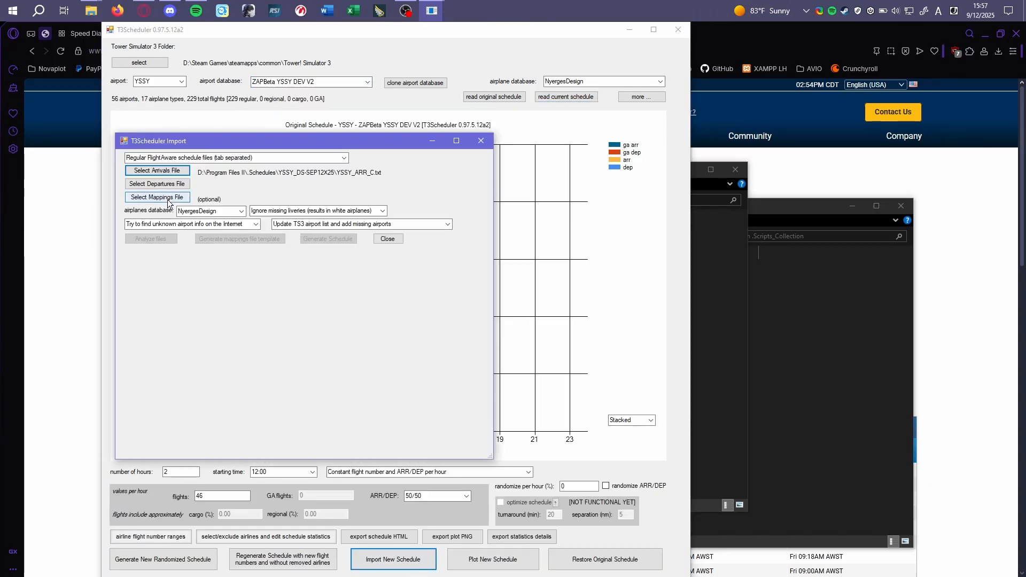
left_click(386, 239)
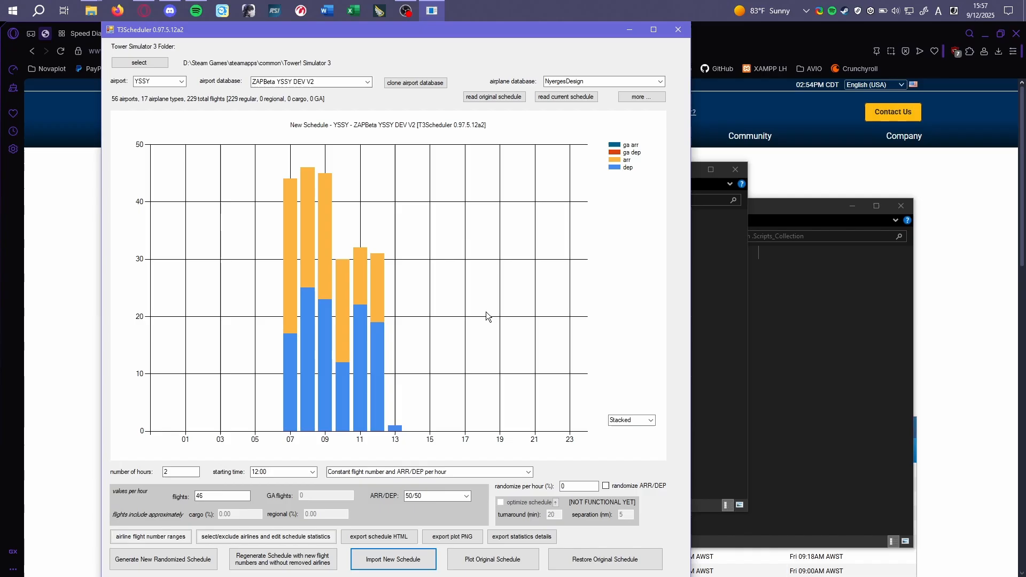
Open YSSY_ARR_C.txt and YSSY_DEP_C.txt from the YSSY_DS-SEP12X25 folder, and switch to the AirNav Radar page in the browser
left_click(726, 299)
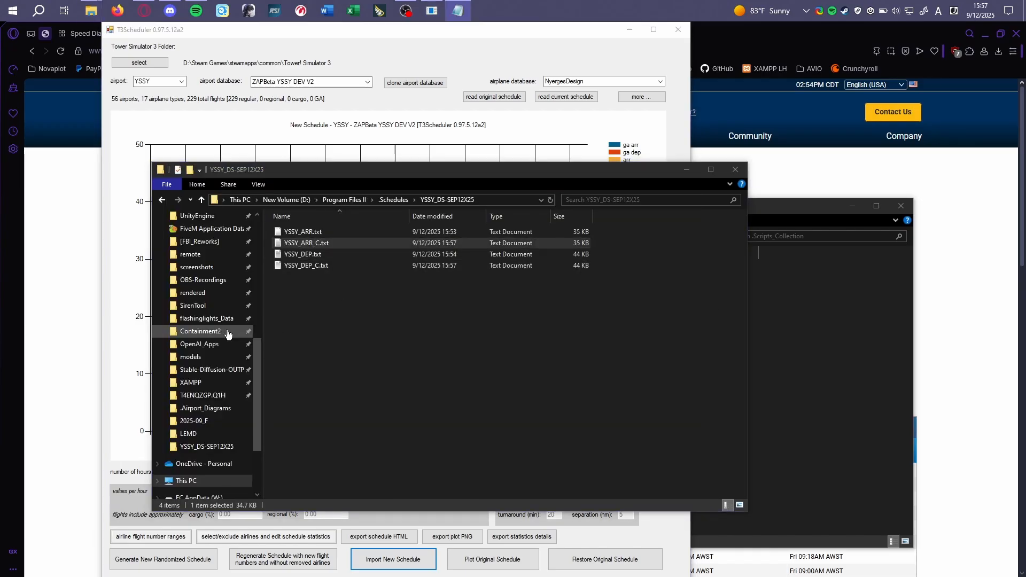
left_click(302, 266)
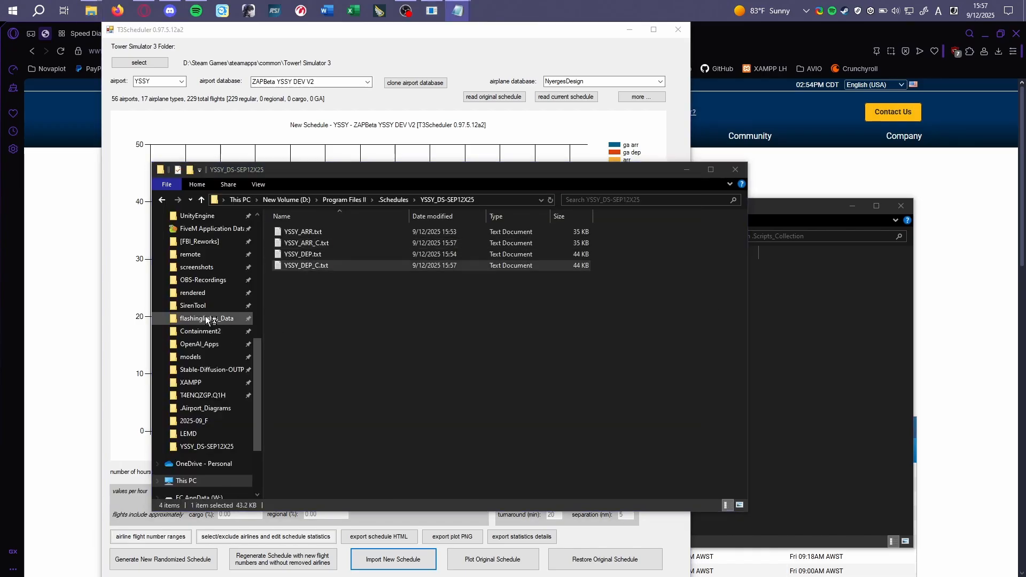
left_click(971, 194)
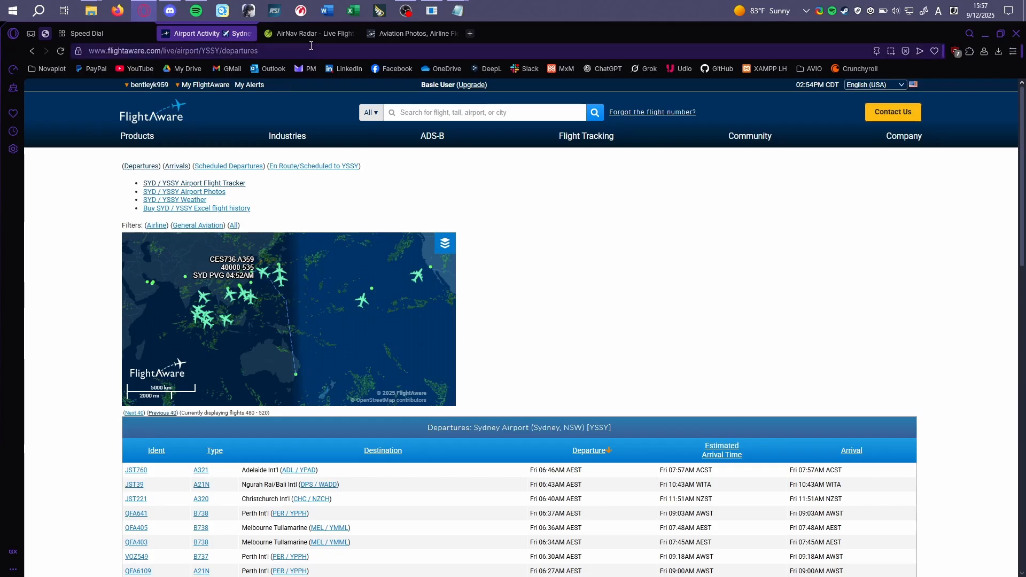
left_click(309, 33)
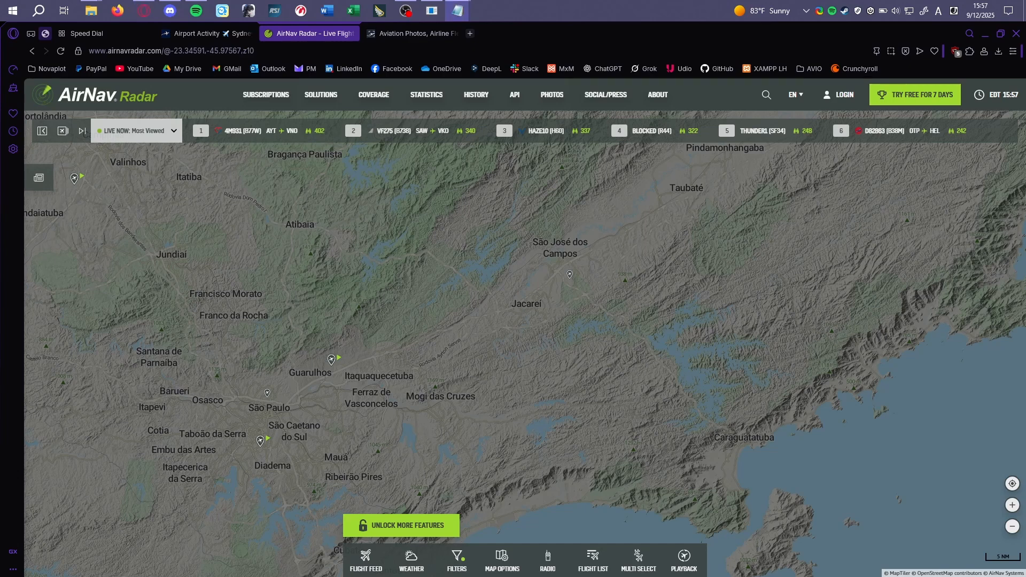
Scan YSSY_DEP_C.txt for departures without an aircraft type, and look up flight EVY11 on AirNav Radar
left_click_drag(0, 152, 445, 161)
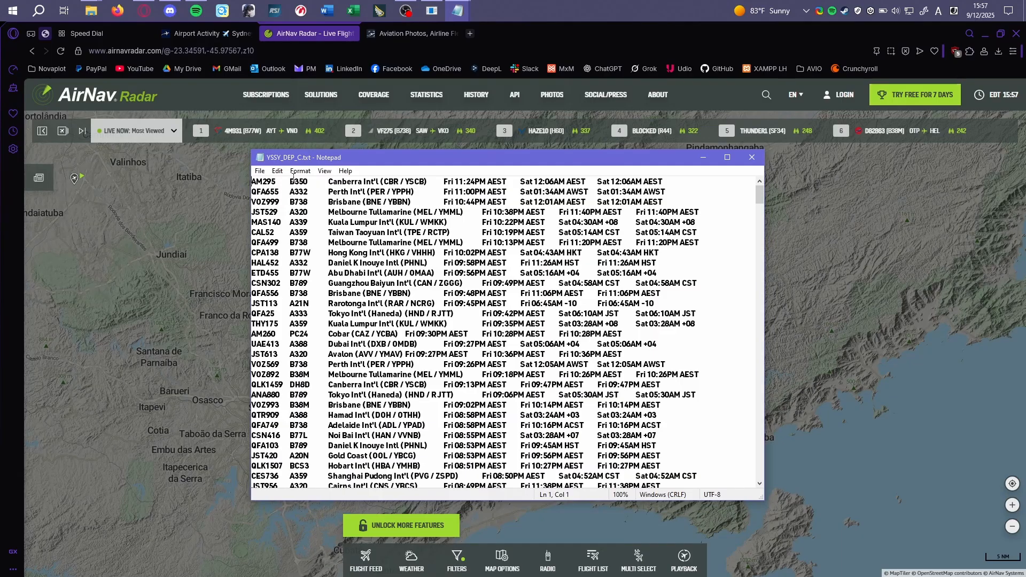
scroll(316, 219, "down", 20)
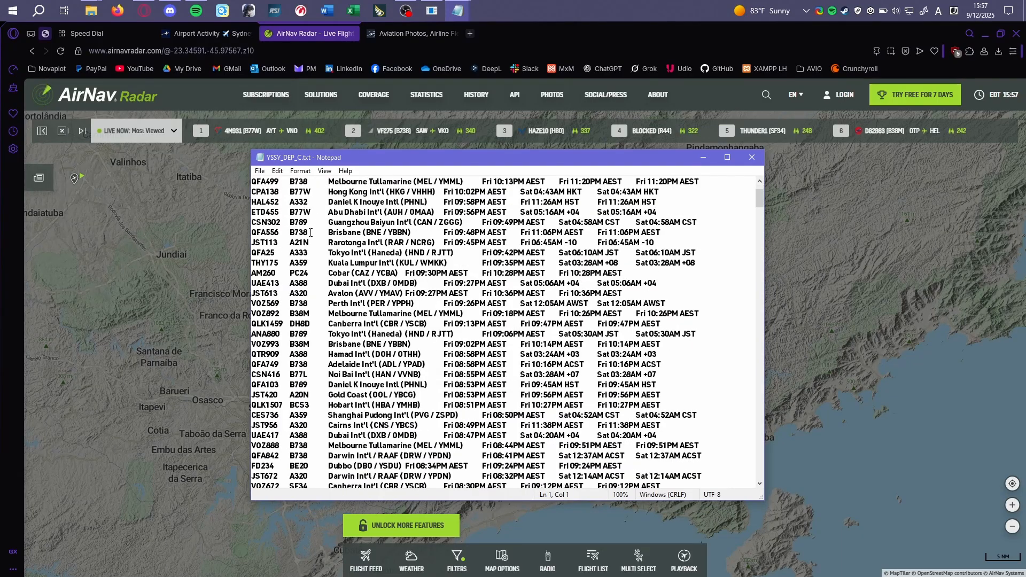
scroll(262, 264, "down", 20)
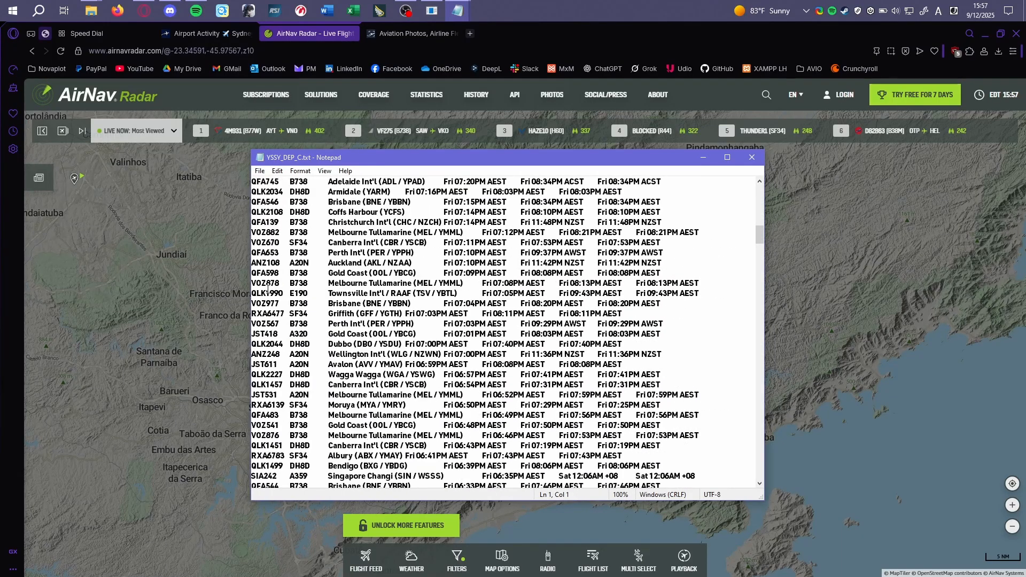
scroll(271, 319, "down", 20)
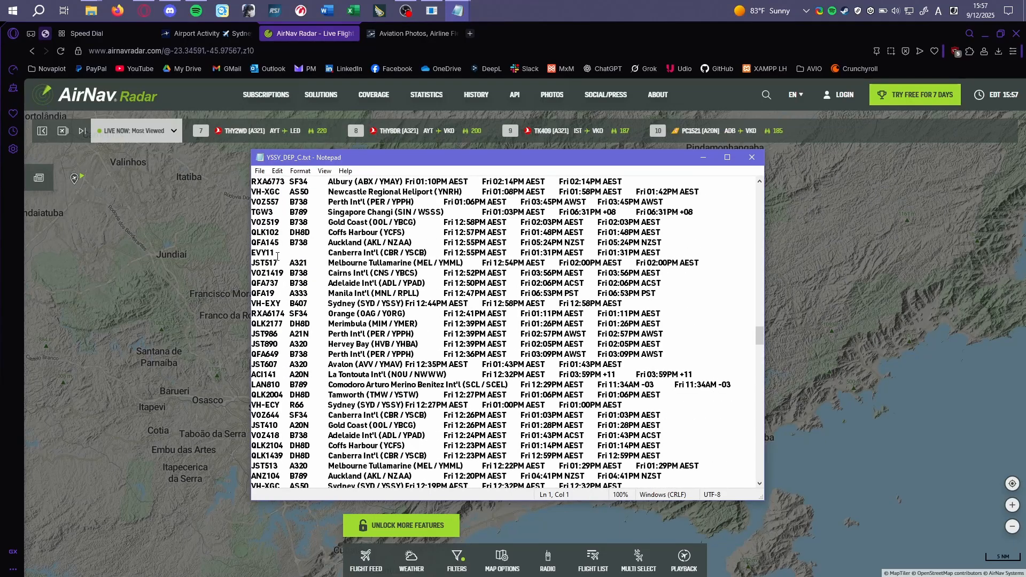
left_click_drag(278, 256, 262, 255)
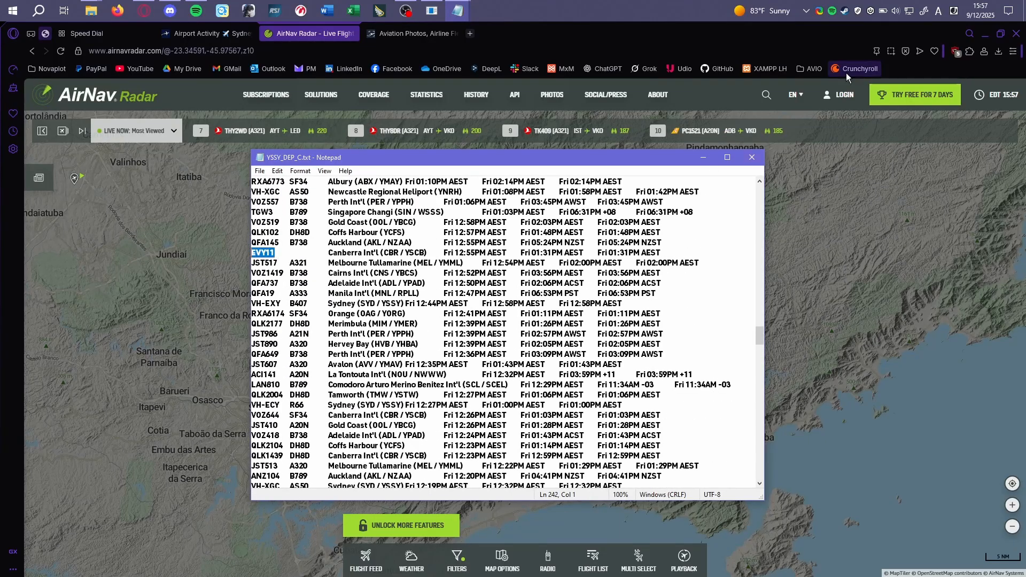
left_click(766, 95)
type("EVY11")
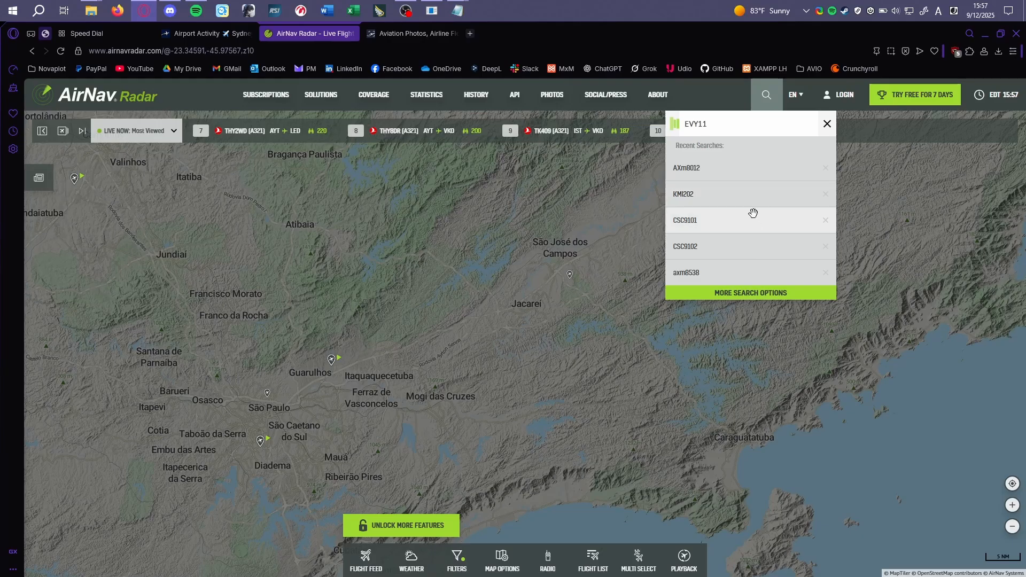
left_click(722, 206)
left_click(710, 236)
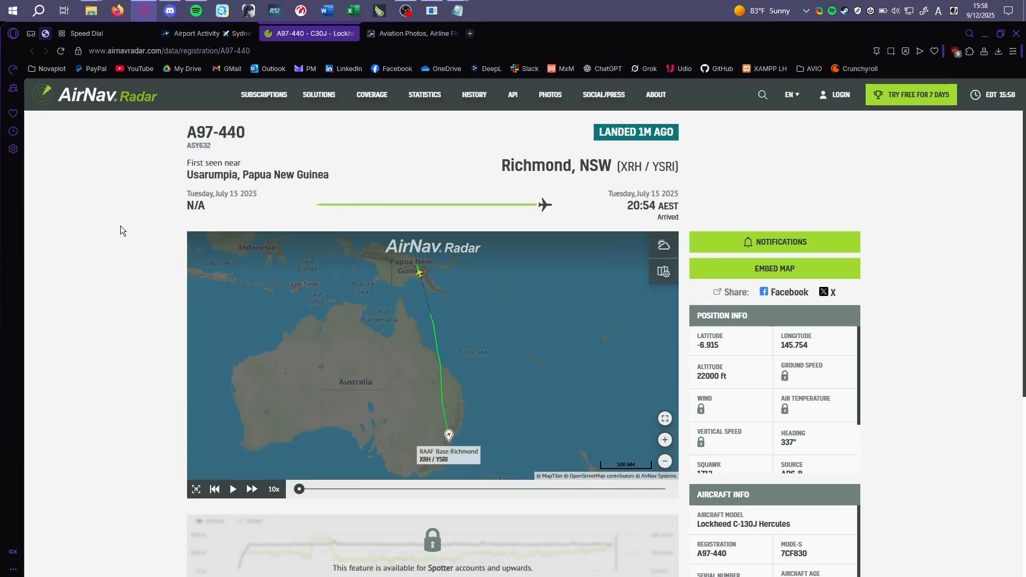
Enter C30J as the missing aircraft type for EVY11 in YSSY_DEP_C.txt
mouse_move(452, 18)
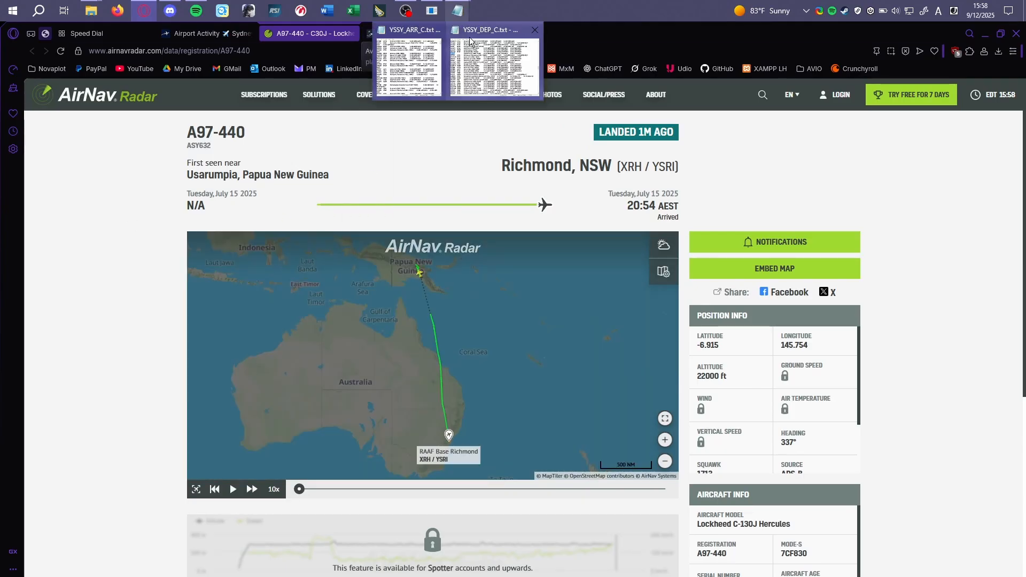
left_click(454, 53)
left_click(291, 253)
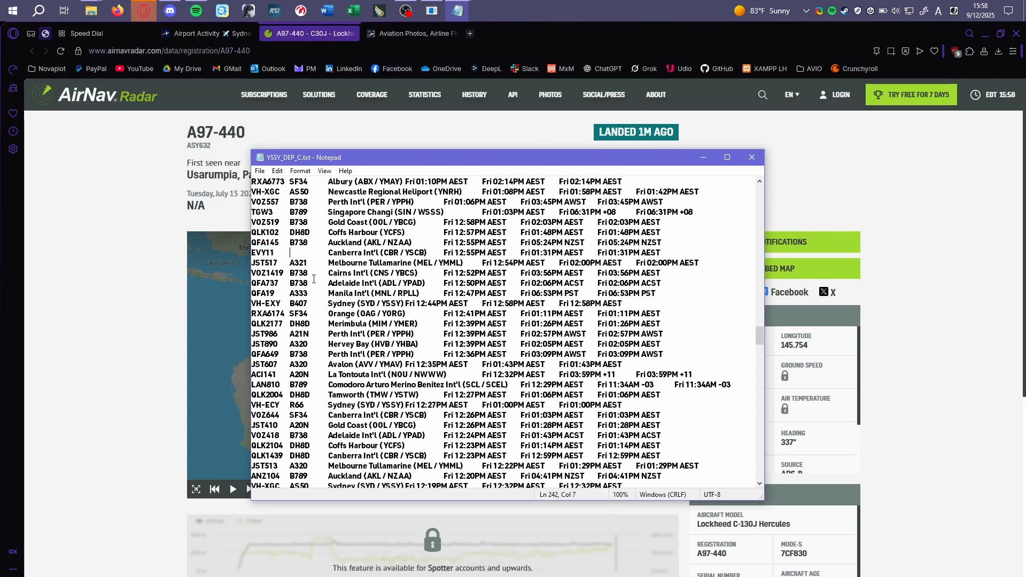
type("C30J")
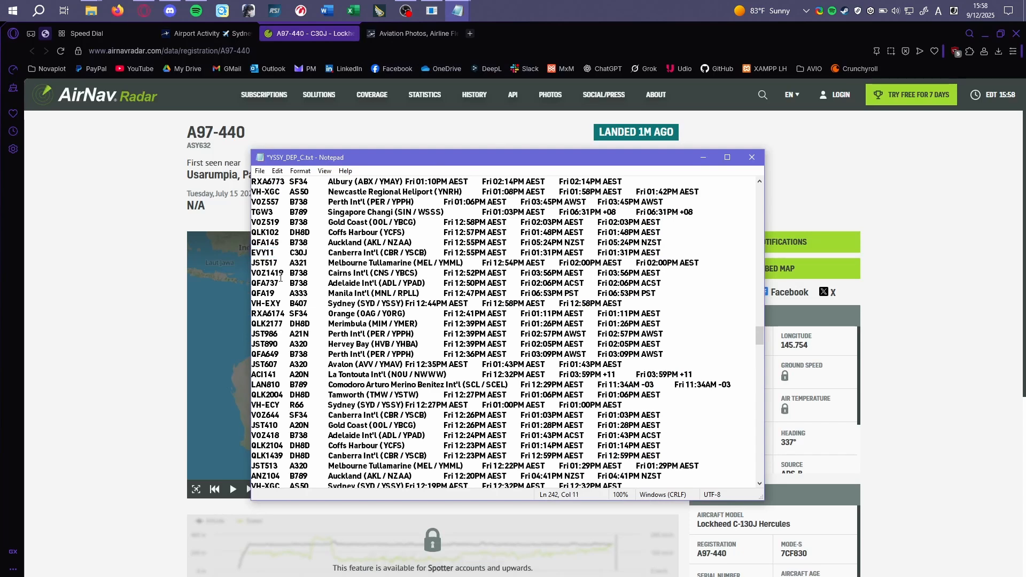
Check the remaining departures in YSSY_DEP_C.txt for missing aircraft types, and save and close the file
left_click(89, 235)
mouse_move(466, 11)
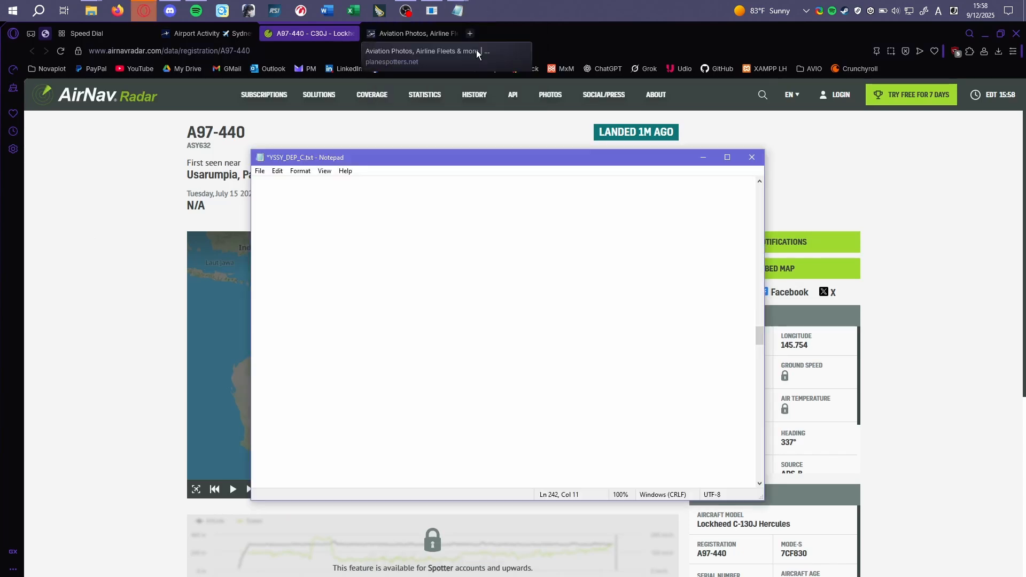
left_click(476, 50)
scroll(308, 366, "down", 20)
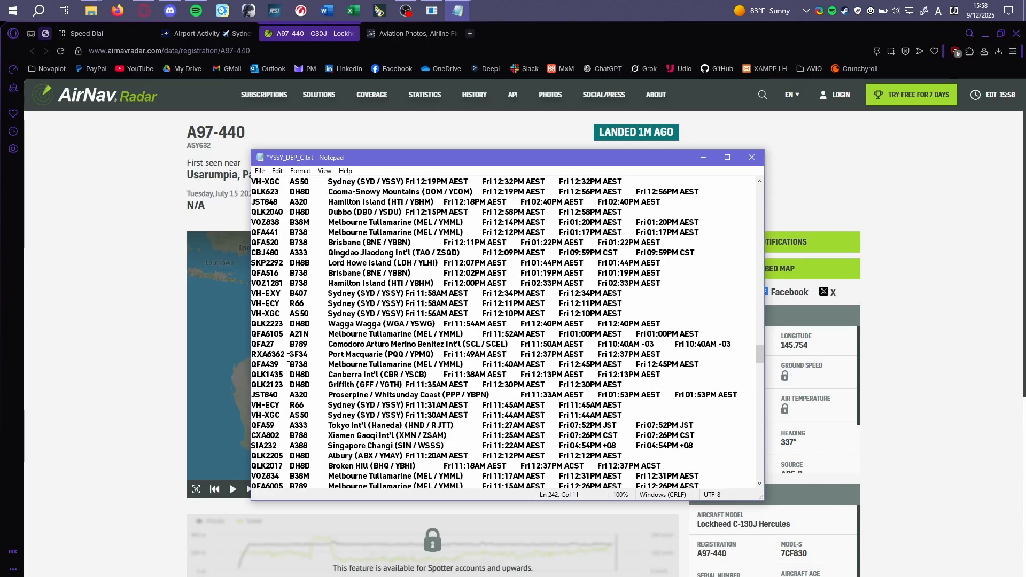
scroll(289, 378, "down", 20)
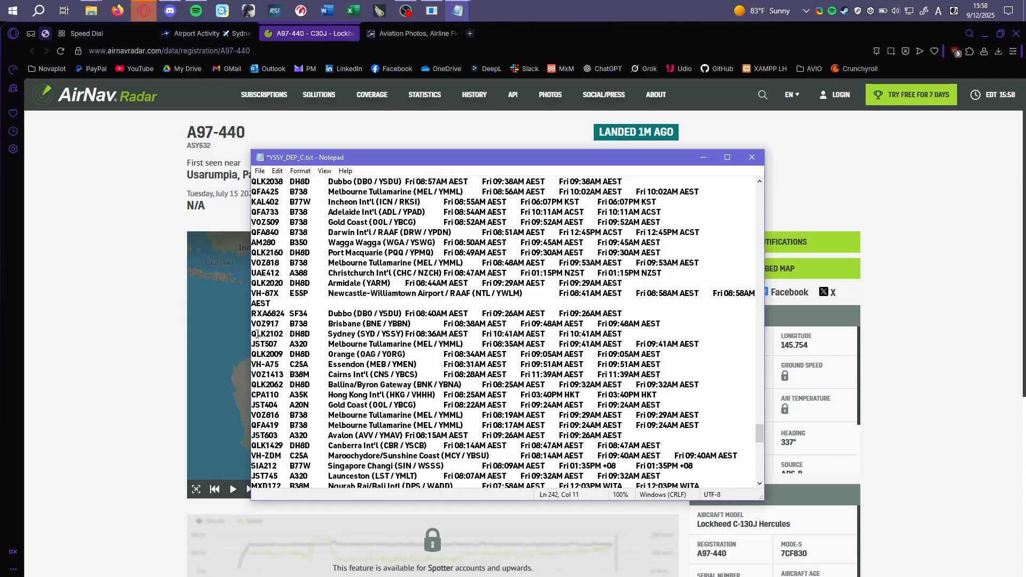
left_click_drag(249, 332, 154, 332)
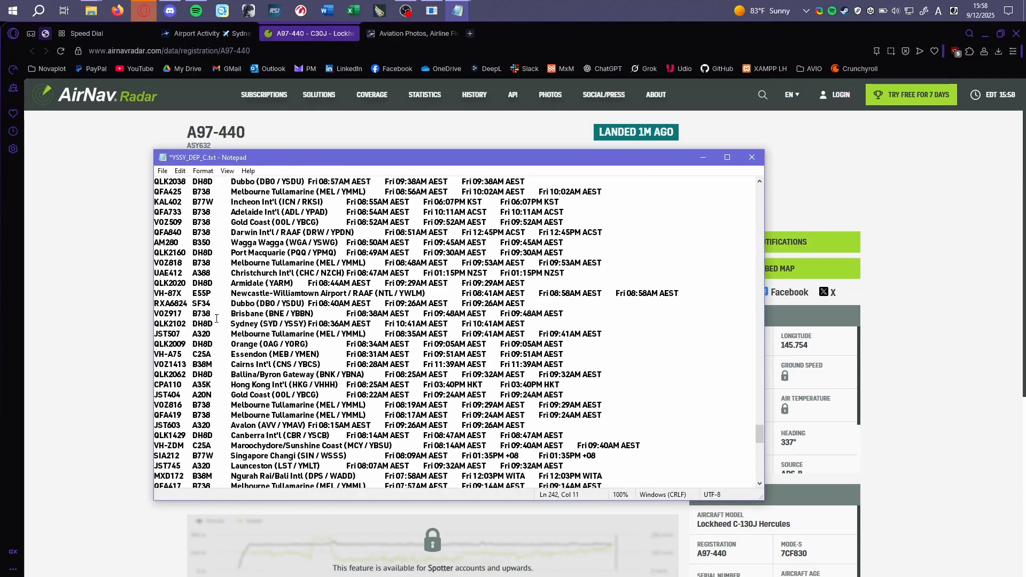
scroll(223, 316, "down", 10)
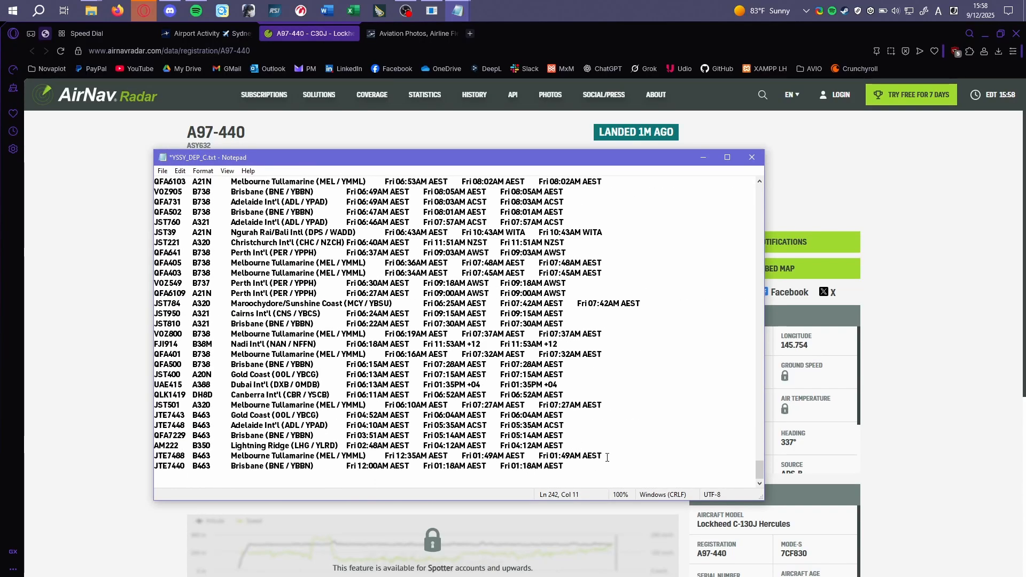
left_click(602, 428)
key("ctrl+s")
left_click(750, 158)
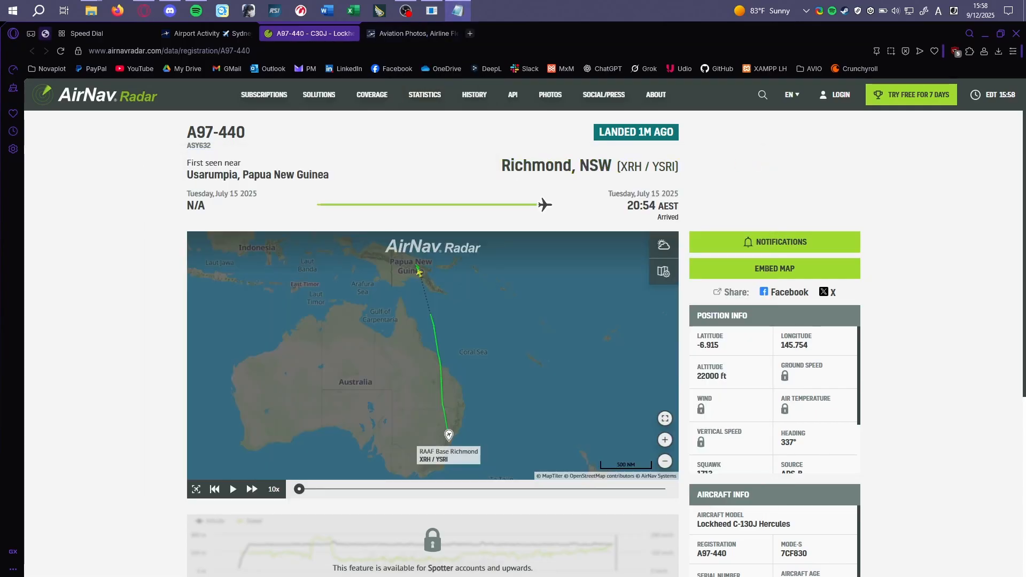
Scan YSSY_ARR_C.txt for arrivals without an aircraft type, and look up VH-LLG on AirNav Radar
left_click_drag(0, 180, 636, 185)
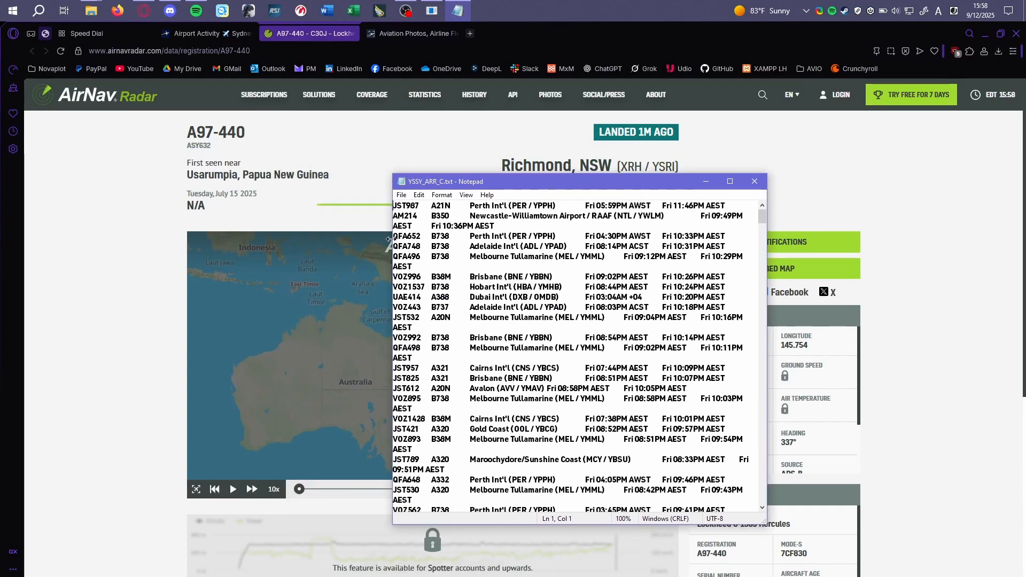
left_click_drag(389, 239, 202, 238)
scroll(250, 285, "down", 10)
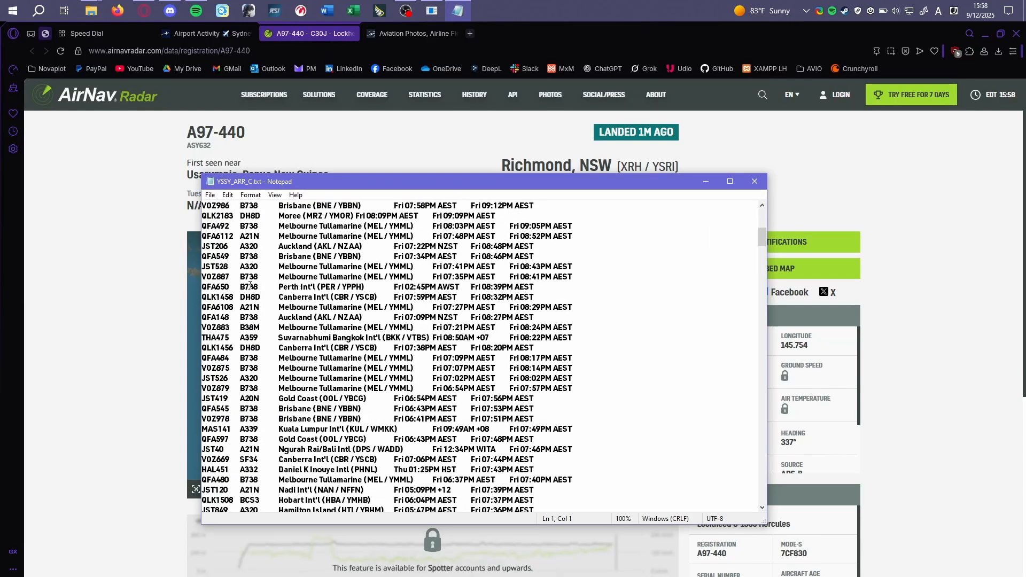
scroll(250, 285, "down", 20)
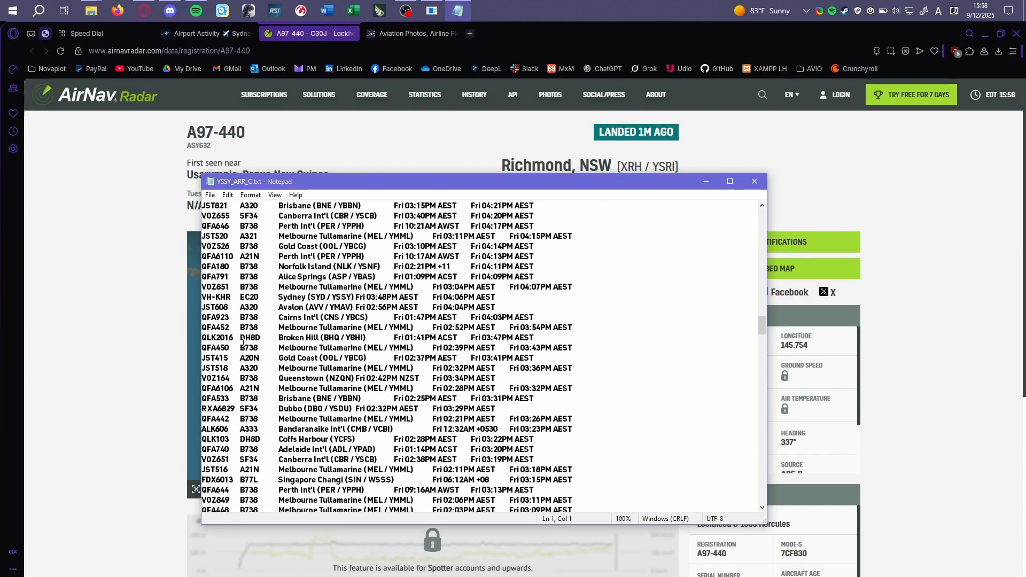
scroll(243, 342, "up", 6)
left_click_drag(230, 309, 197, 309)
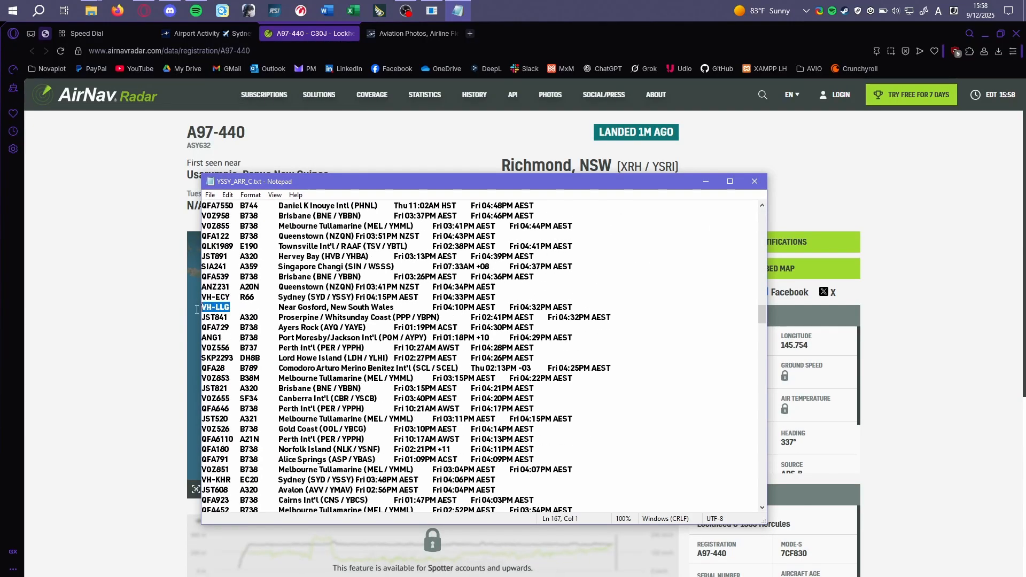
left_click(117, 293)
left_click(763, 95)
type("VH-LLG")
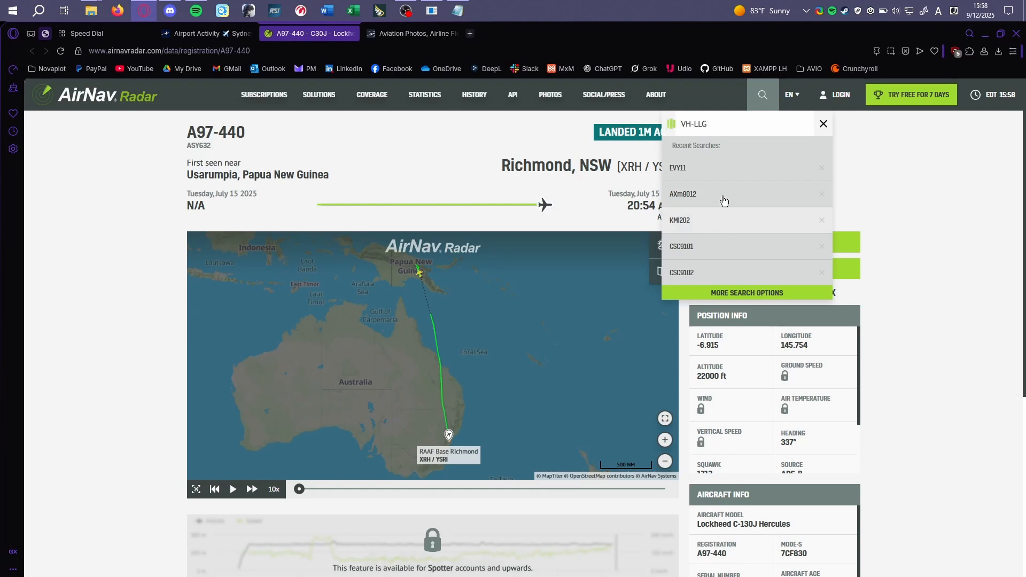
right_click(698, 181)
left_click(700, 222)
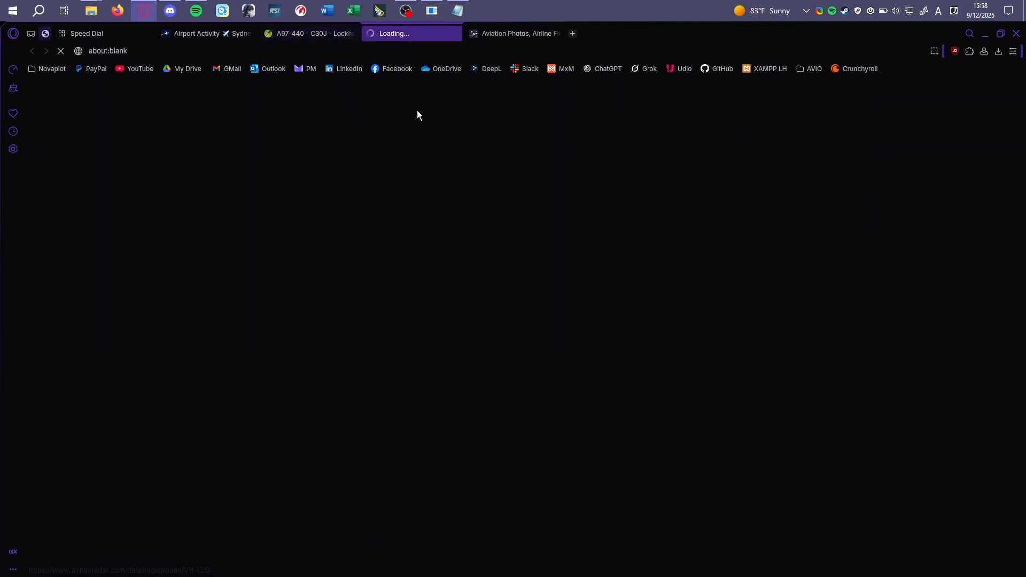
left_click(354, 34)
Enter R44 as the missing aircraft type for VH-LLG in YSSY_ARR_C.txt
left_click(458, 10)
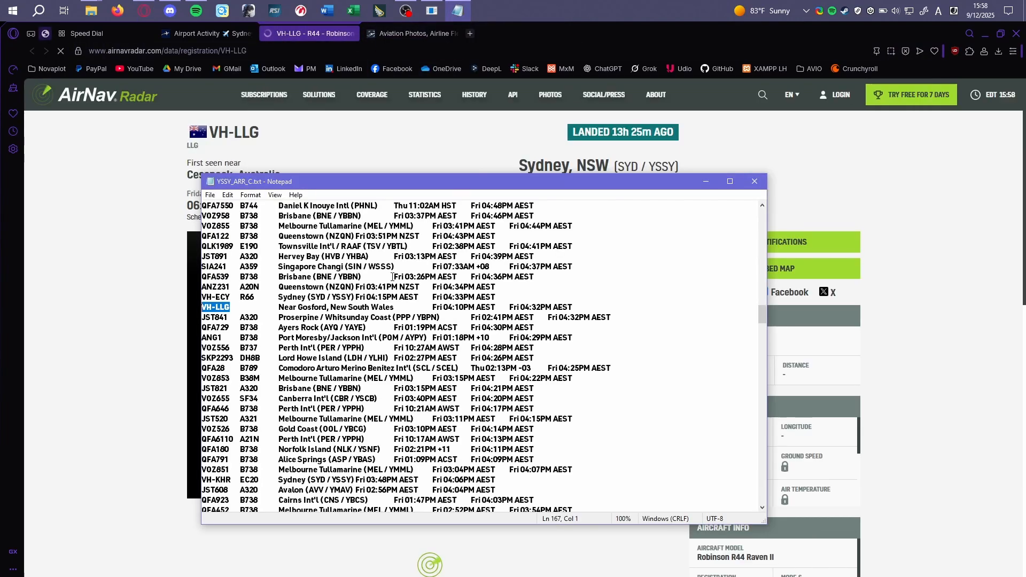
left_click(241, 307)
type("R44")
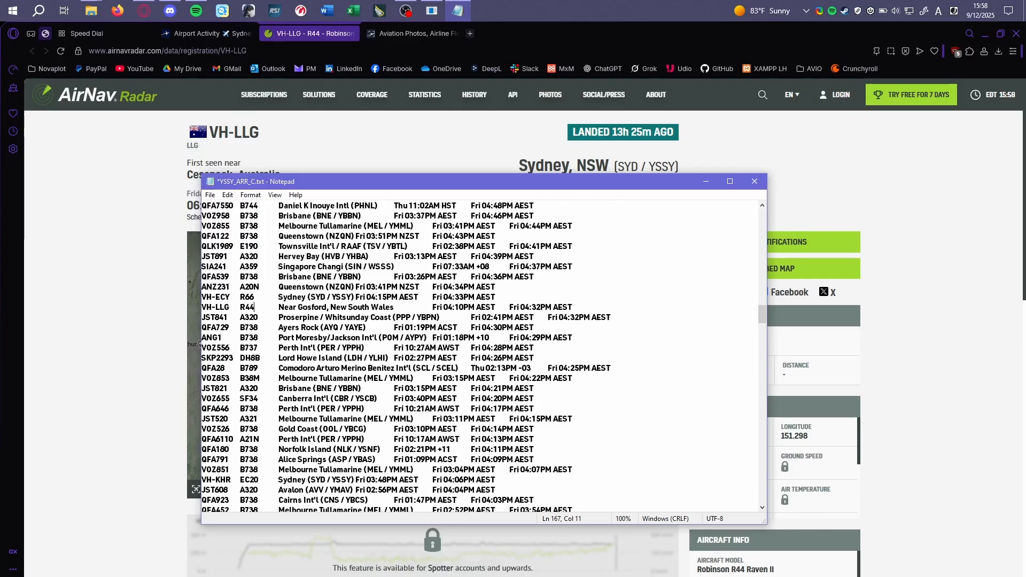
scroll(282, 379, "down", 8)
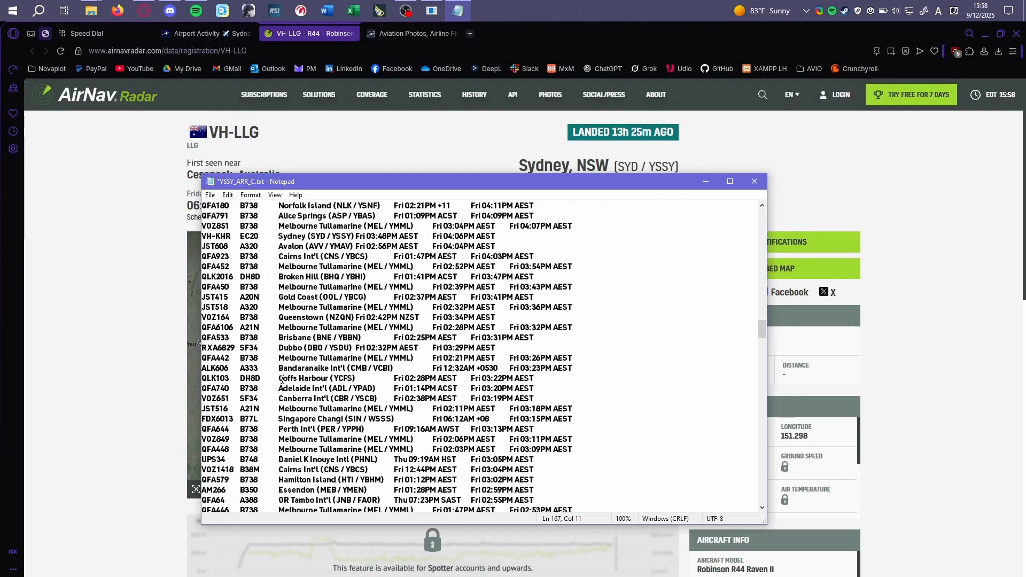
Enter C30J as the missing aircraft type for EVY11 in YSSY_ARR_C.txt
scroll(282, 379, "down", 20)
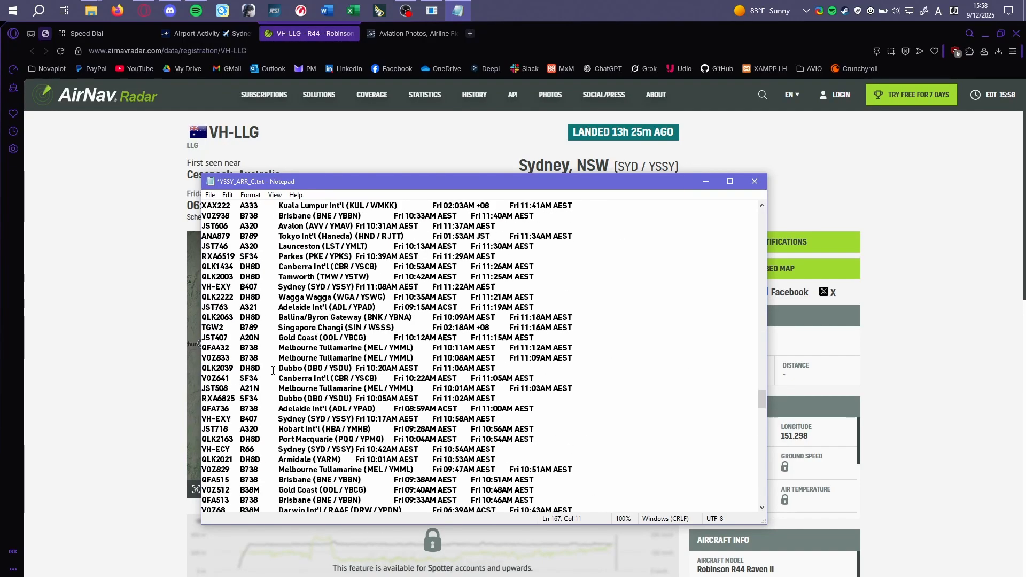
scroll(273, 371, "up", 6)
left_click_drag(229, 310, 196, 309)
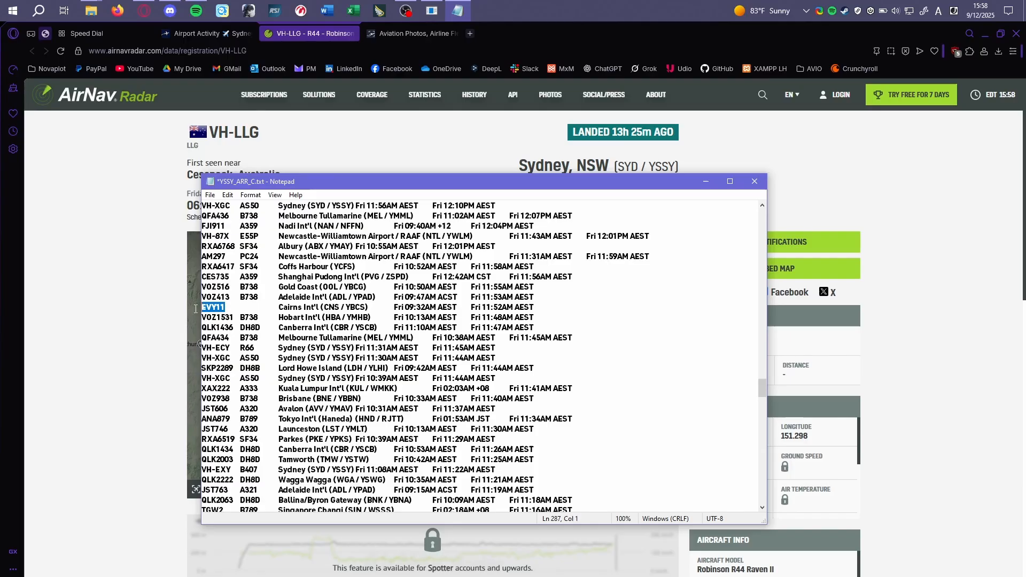
left_click(247, 307)
type("C30J")
Check the remaining arrivals in YSSY_ARR_C.txt for missing aircraft types, and save and close the file
scroll(167, 316, "down", 1)
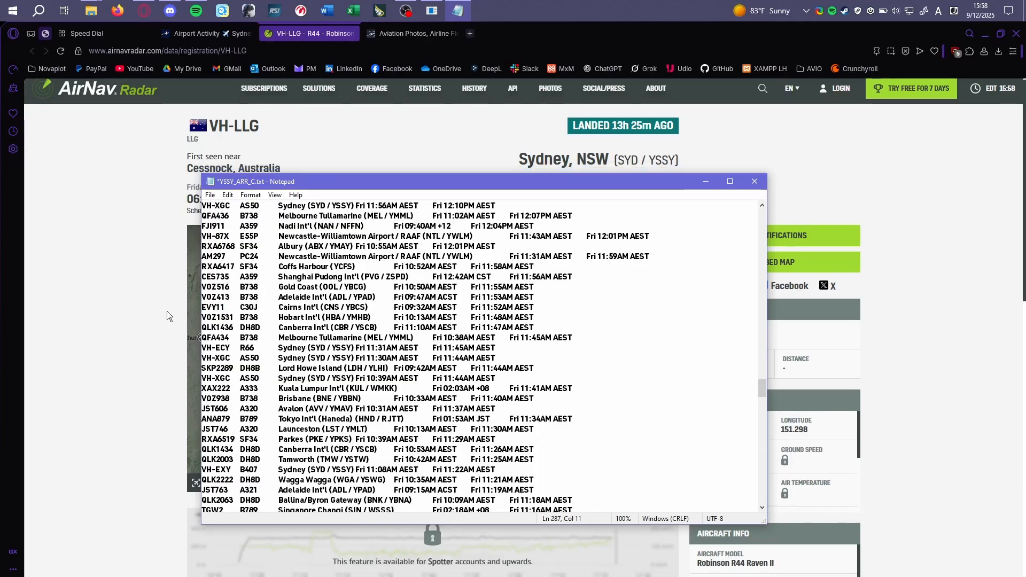
scroll(167, 316, "down", 6)
scroll(410, 334, "down", 20)
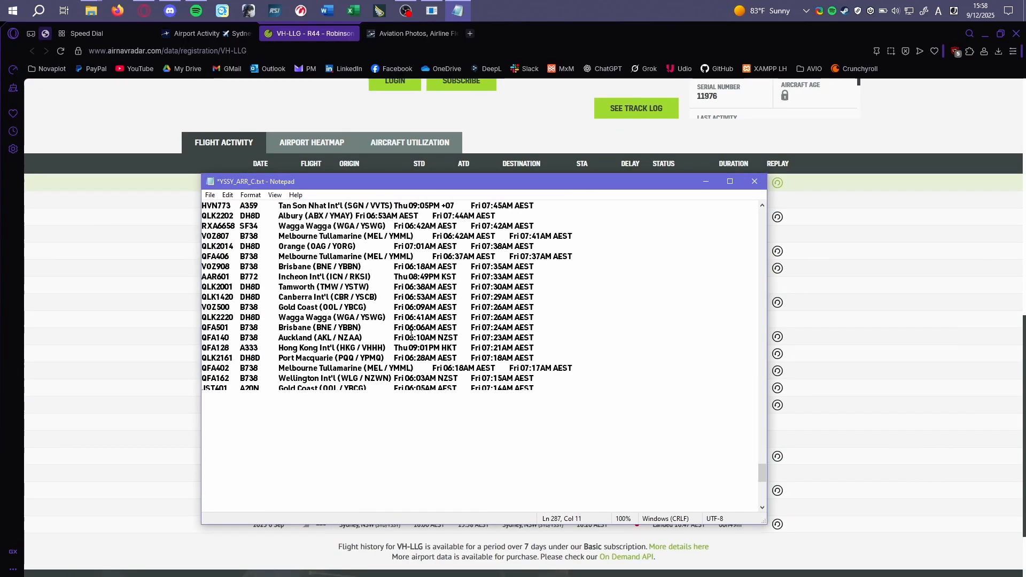
scroll(410, 334, "down", 15)
left_click(583, 479)
key("ctrl+s")
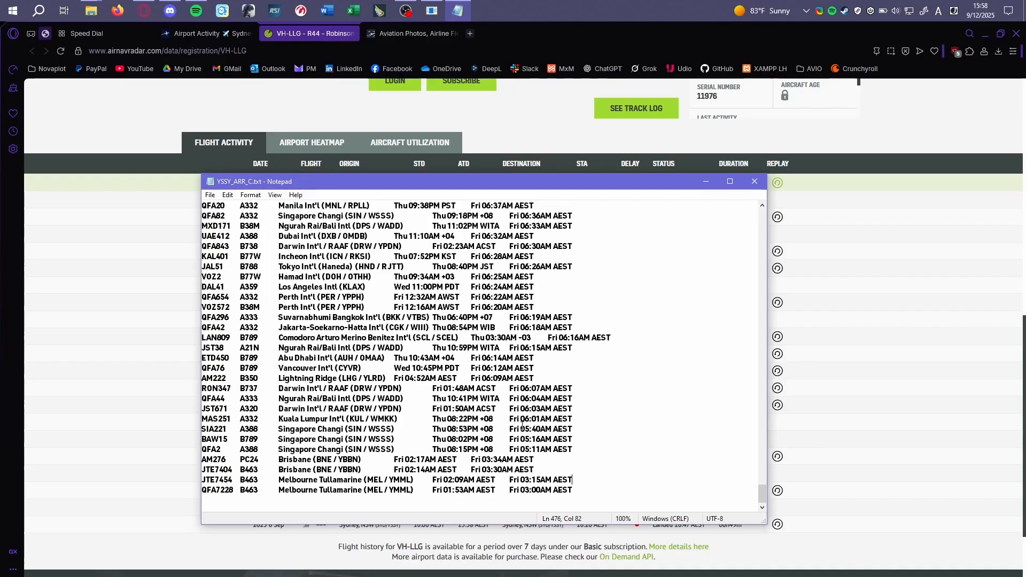
scroll(523, 426, "up", 20)
left_click(755, 181)
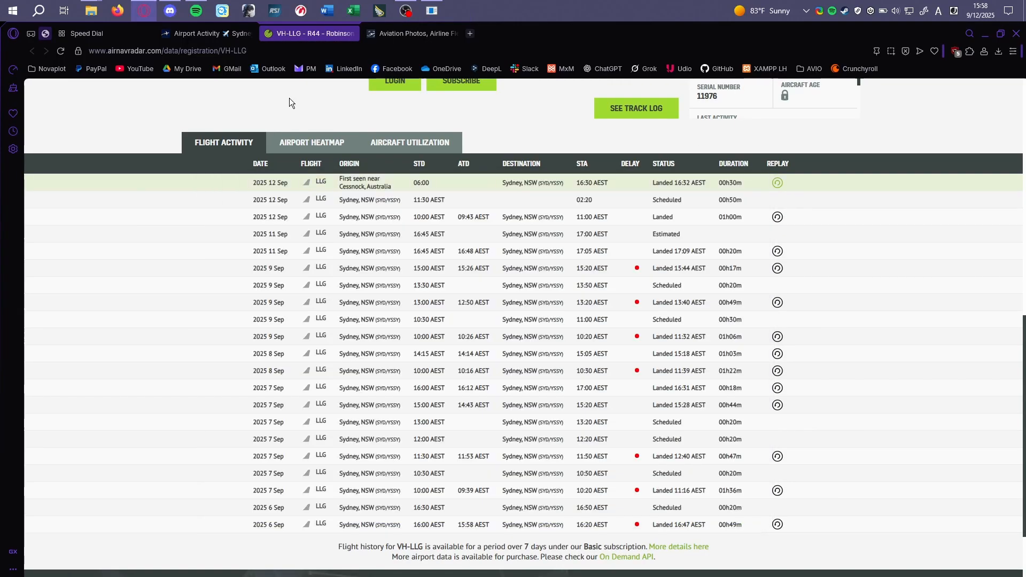
scroll(202, 278, "up", 10)
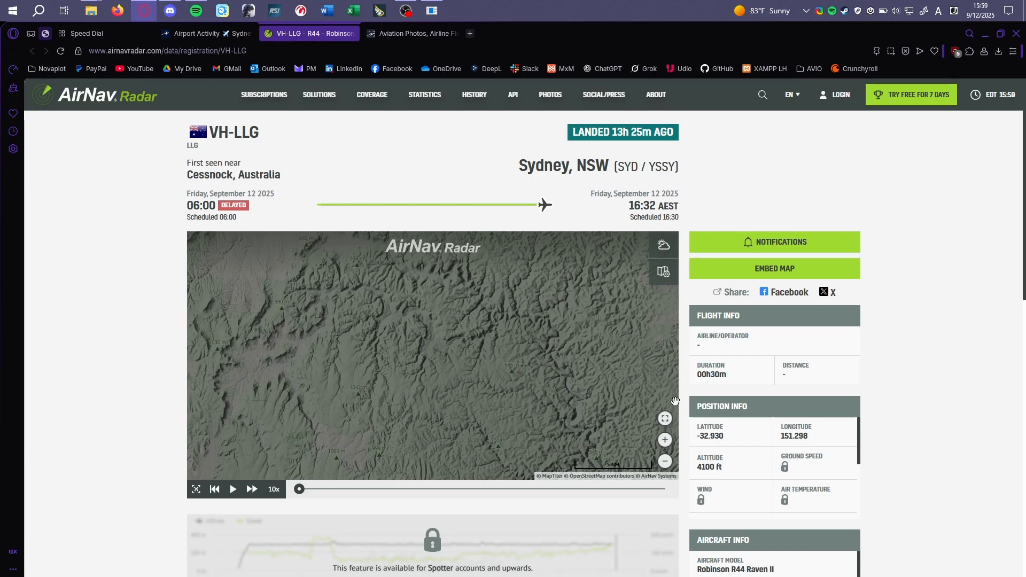
scroll(675, 401, "down", 2)
scroll(688, 448, "down", 8)
scroll(756, 520, "up", 8)
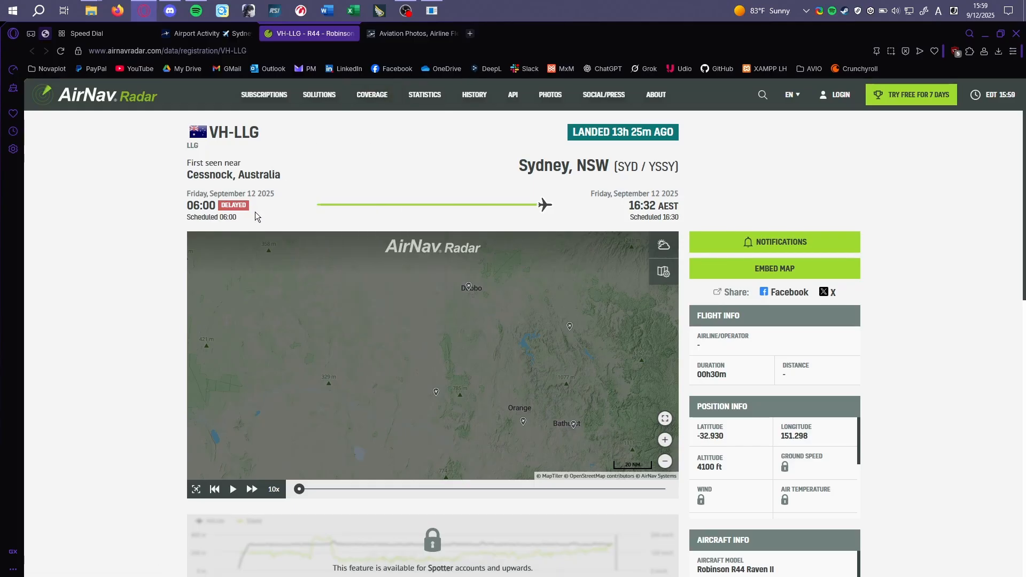
Switch to T3Scheduler and start a new schedule import with YSSY_ARR_C.txt as arrivals and YSSY_DEP_C.txt as departures
mouse_move(442, 13)
left_click(434, 64)
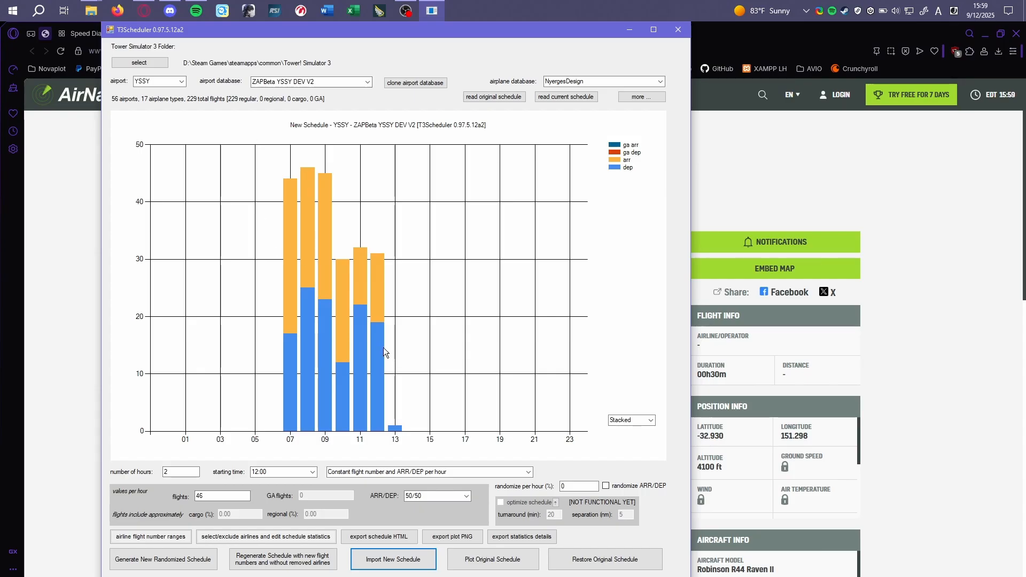
left_click(383, 558)
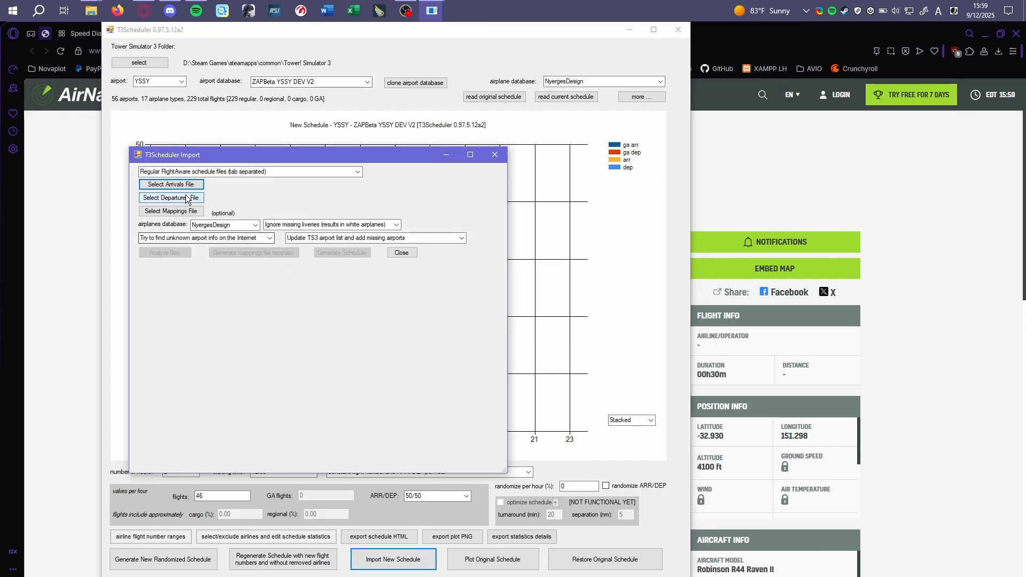
left_click(171, 185)
double_click(287, 248)
left_click(171, 198)
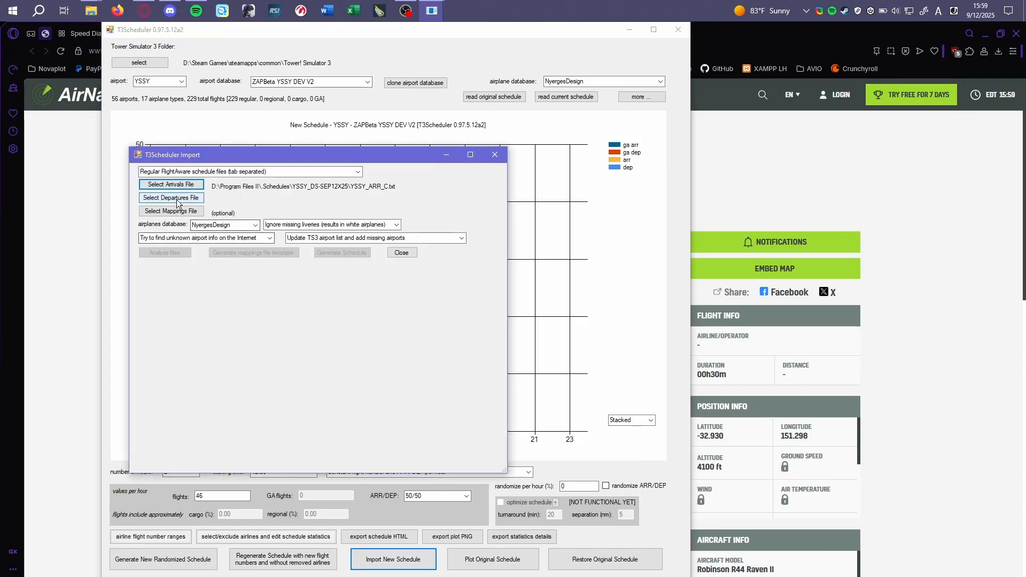
double_click(285, 271)
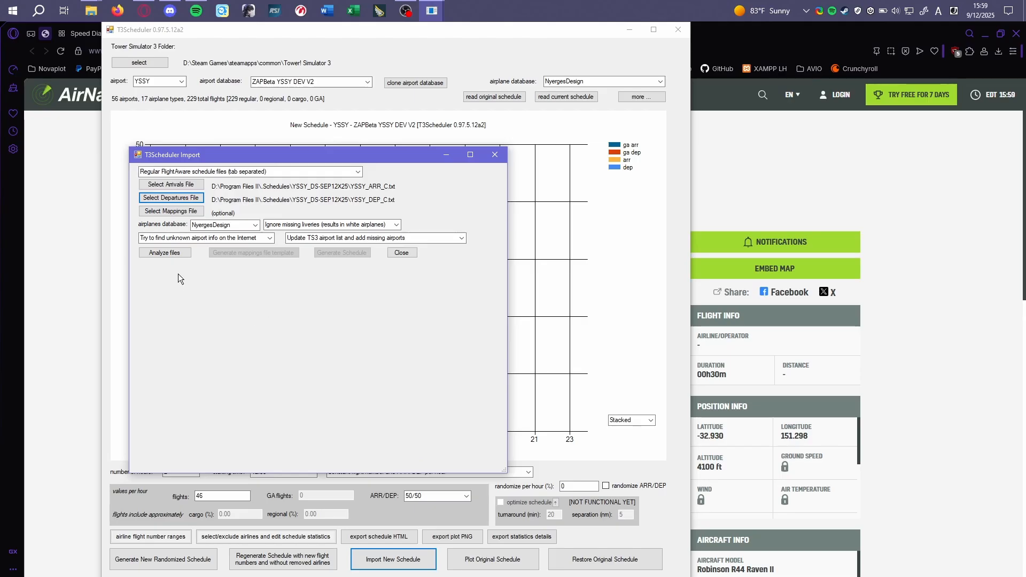
Analyze the selected files, review the report for missing airports, airlines, airplanes and liveries, and close the import window
left_click(164, 253)
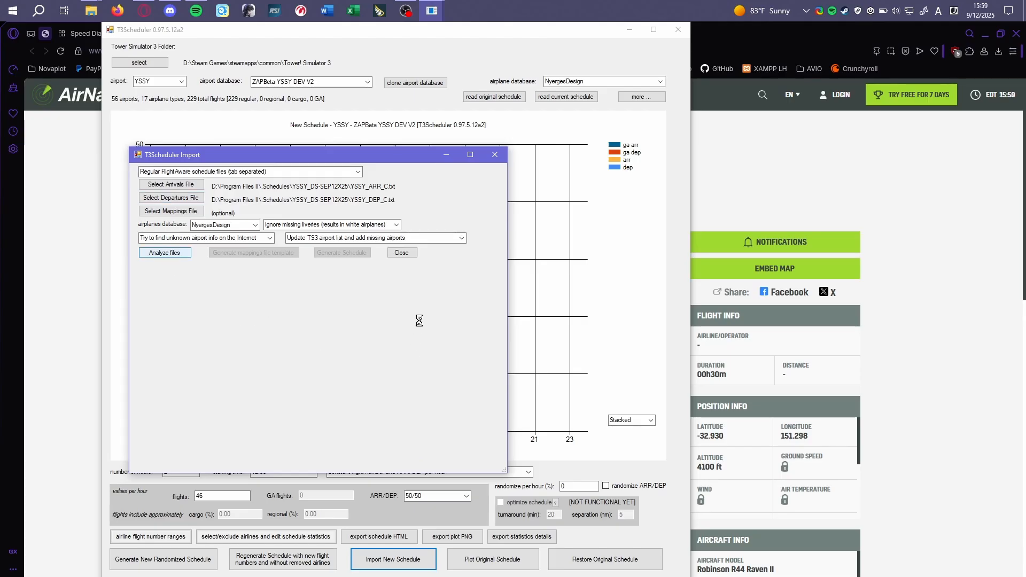
scroll(419, 320, "down", 6)
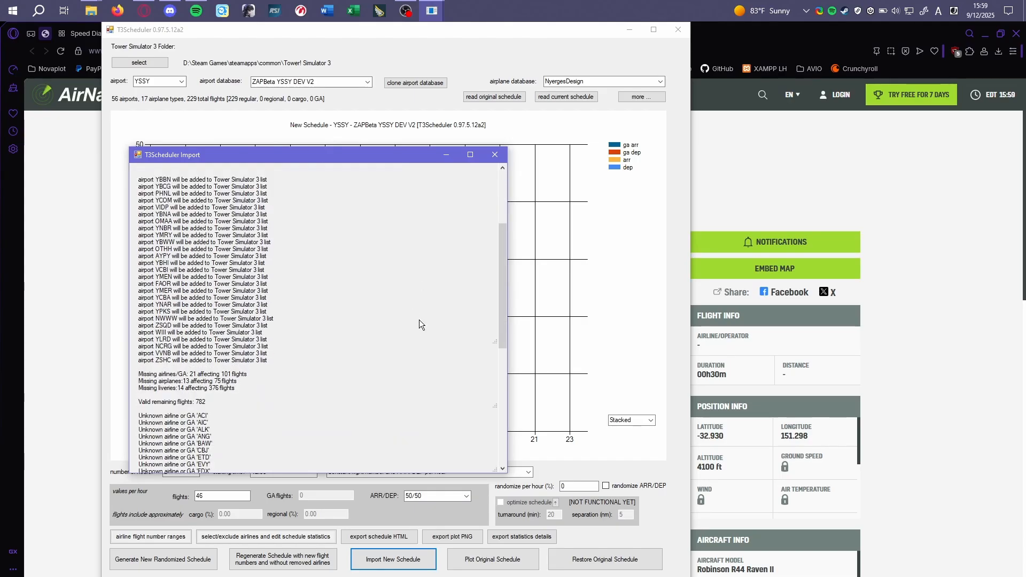
scroll(284, 370, "up", 3)
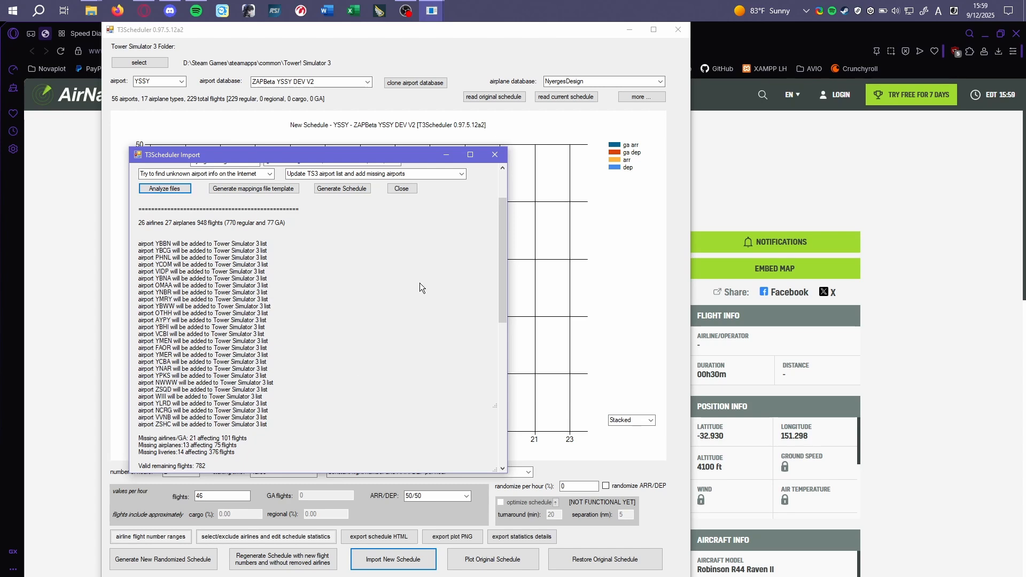
scroll(500, 264, "up", 1)
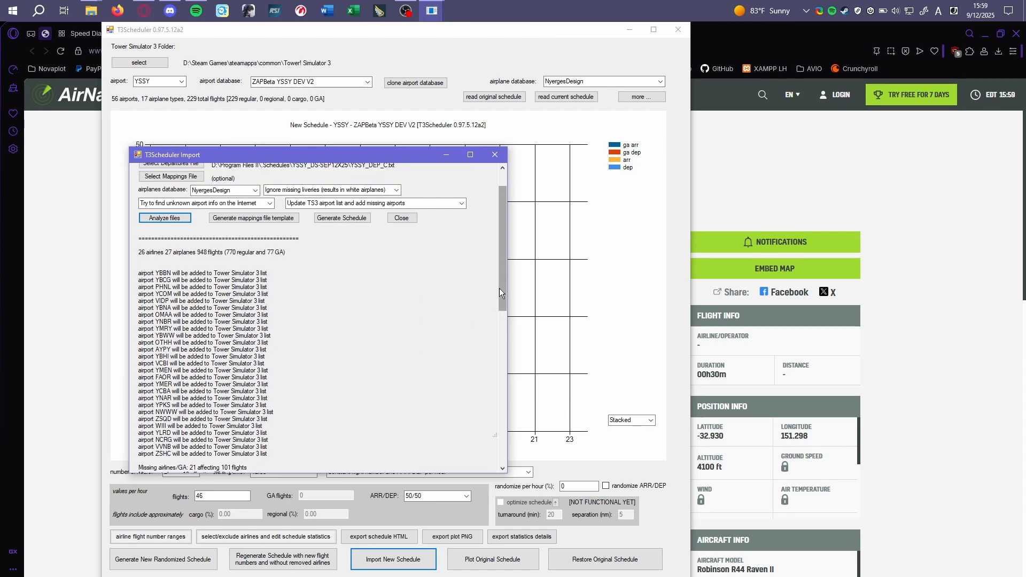
left_click_drag(505, 276, 503, 242)
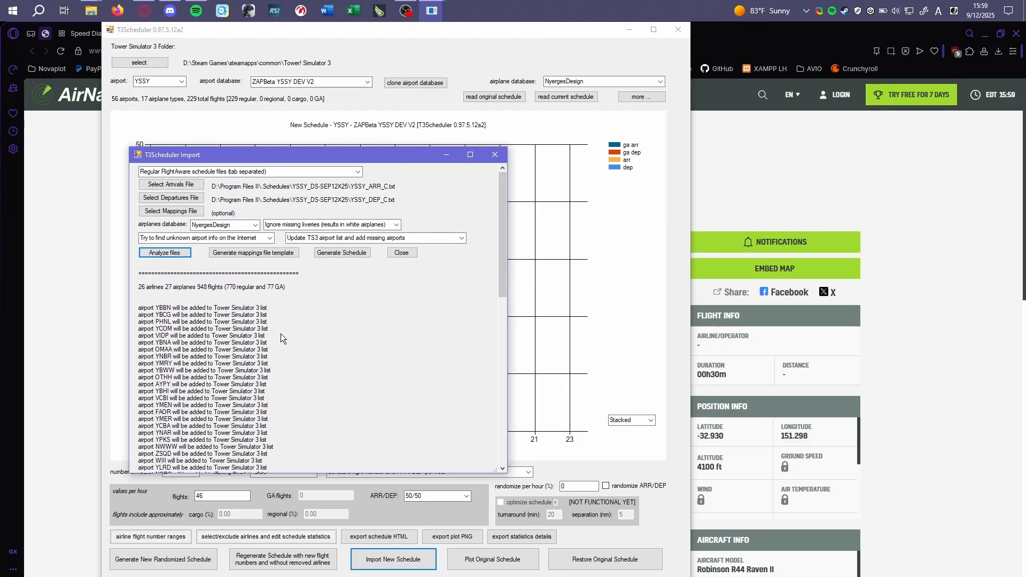
left_click_drag(503, 233, 504, 258)
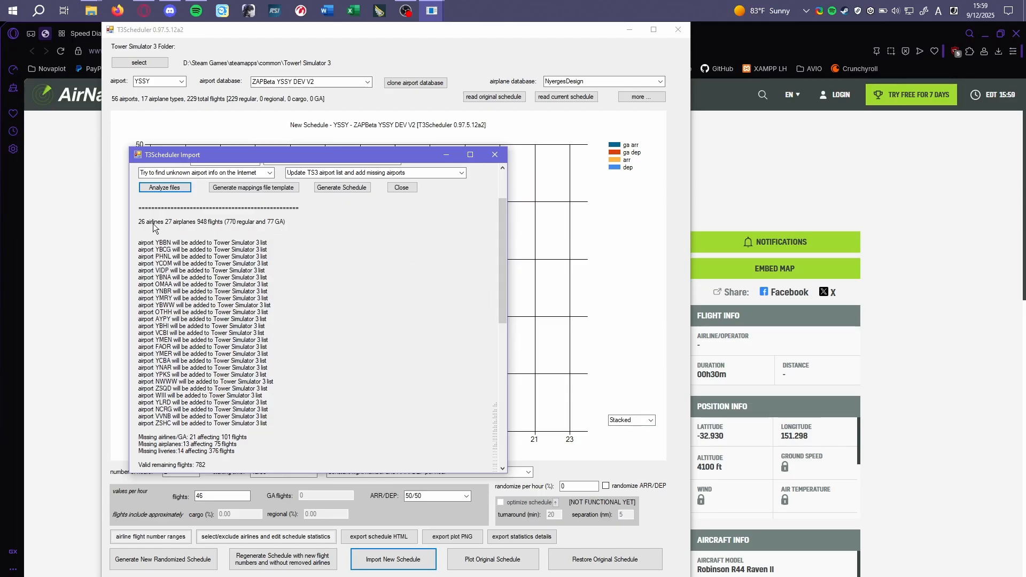
left_click_drag(502, 242, 502, 253)
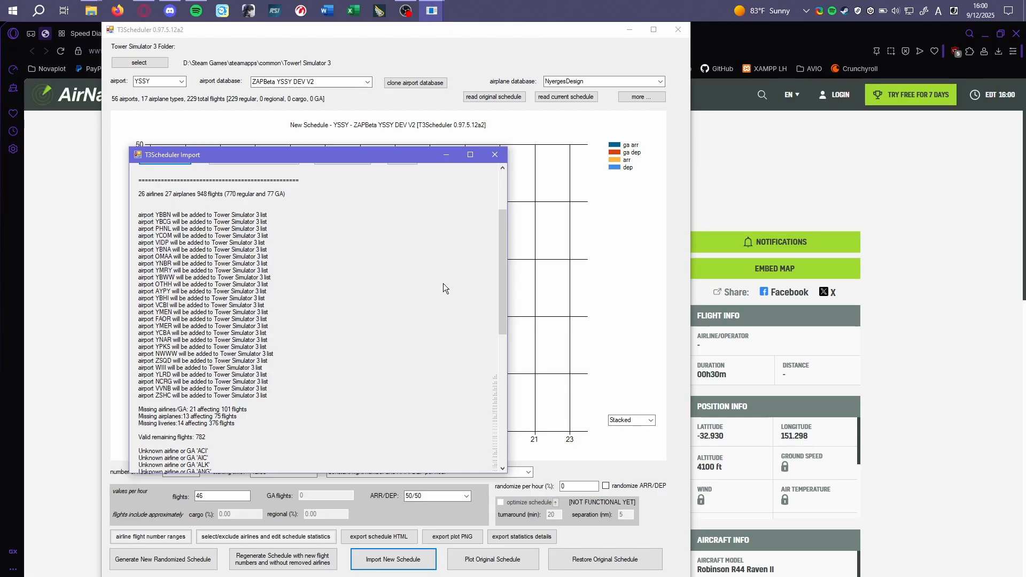
scroll(500, 256, "up", 3)
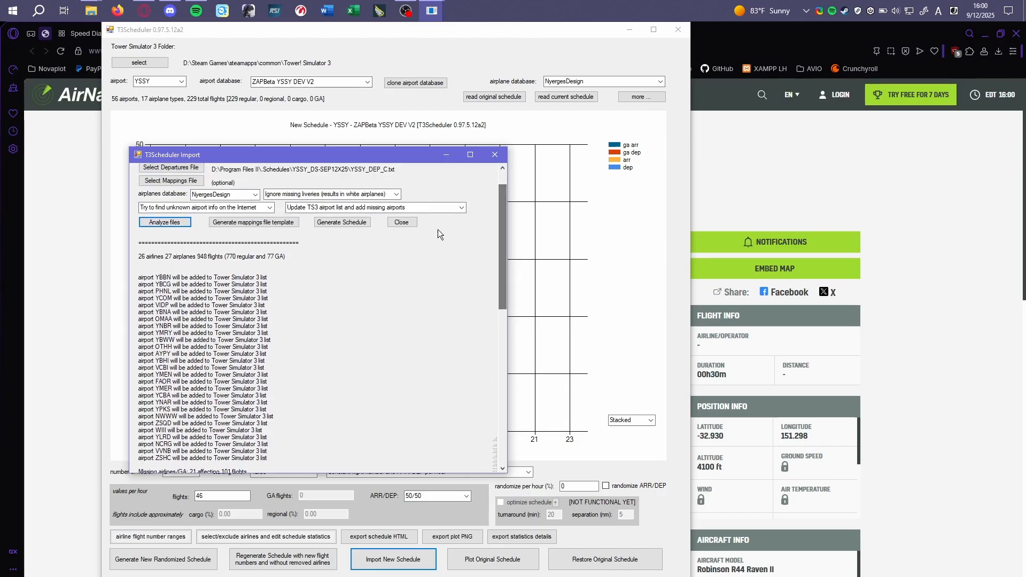
left_click(401, 223)
Copy airlines_m.csv from the .Airline-Merge scripts folder into the ZAPBeta YSSY DEV V2 database folder
mouse_move(85, 8)
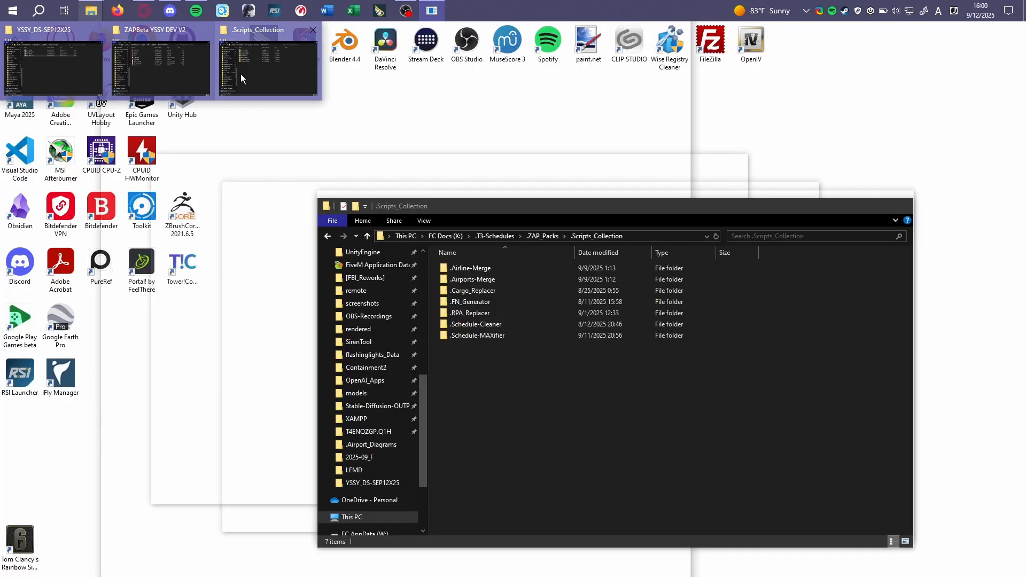
mouse_move(206, 94)
left_click(267, 67)
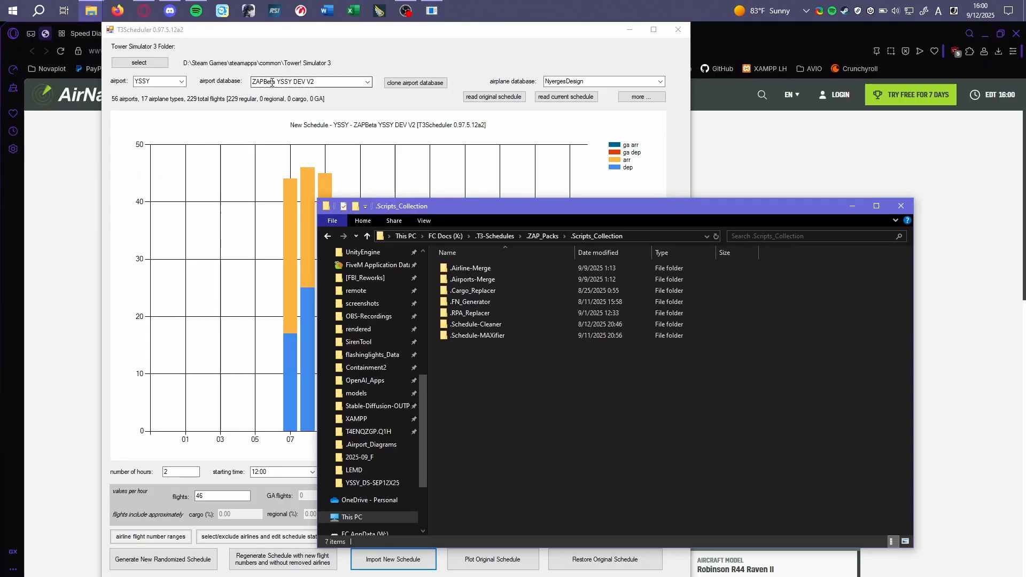
double_click(522, 271)
left_click(491, 281)
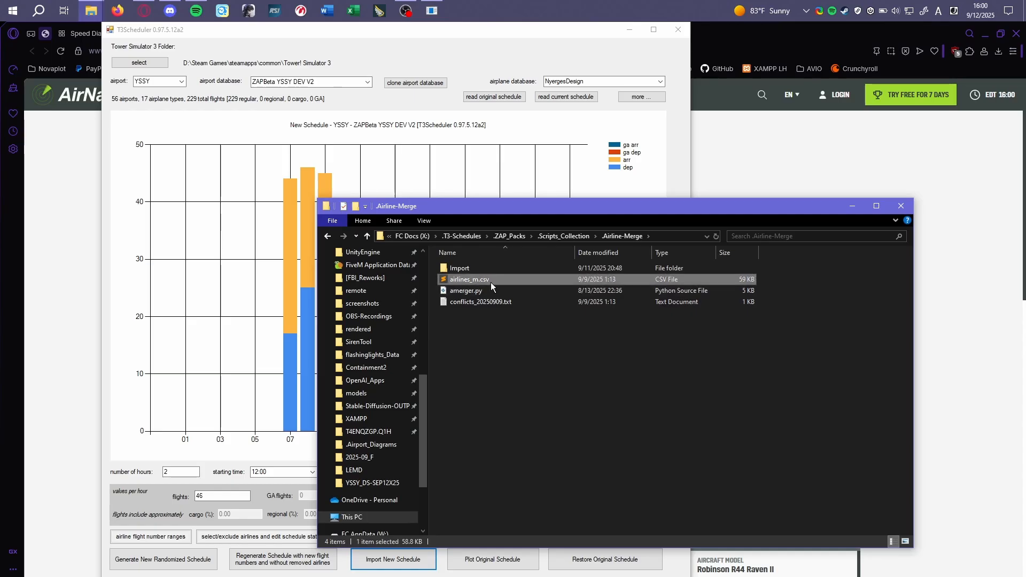
mouse_move(91, 11)
left_click(77, 62)
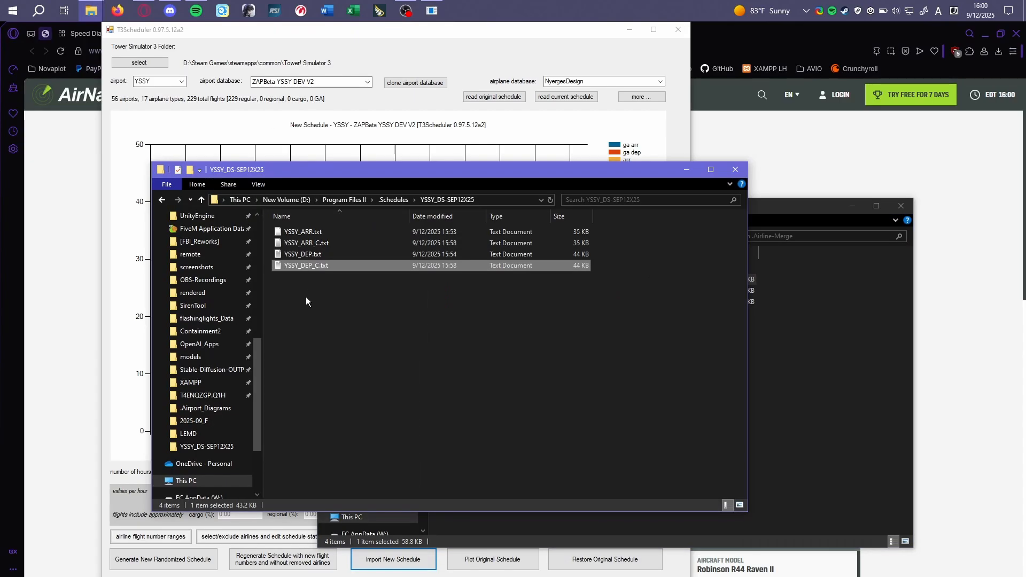
left_click(161, 67)
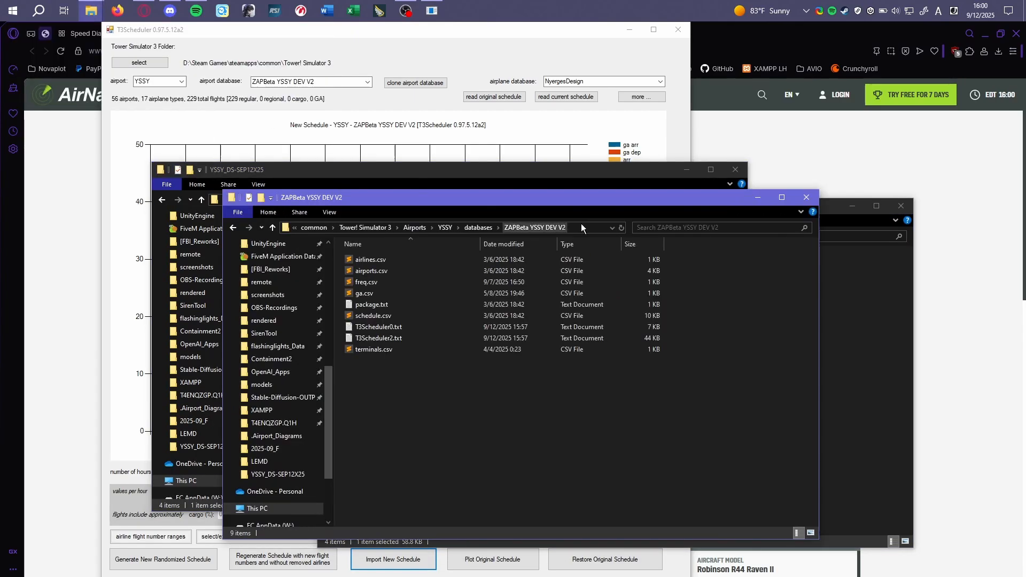
left_click(686, 170)
key("ctrl+v")
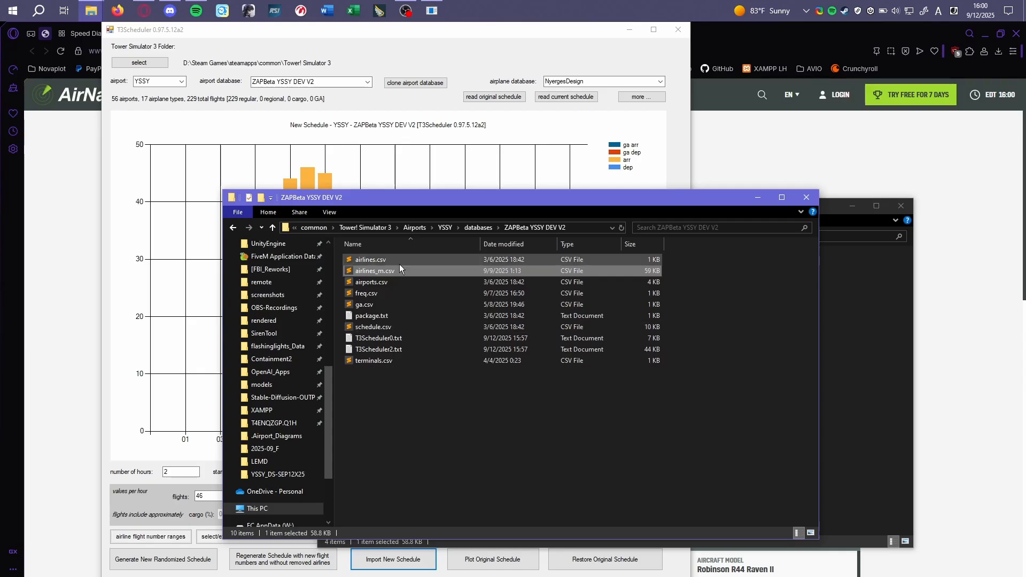
Delete the original airlines.csv in the ZAPBeta YSSY DEV V2 folder and rename airlines_m.csv as airlines.csv
left_click(403, 261)
key("Delete")
left_click(403, 261)
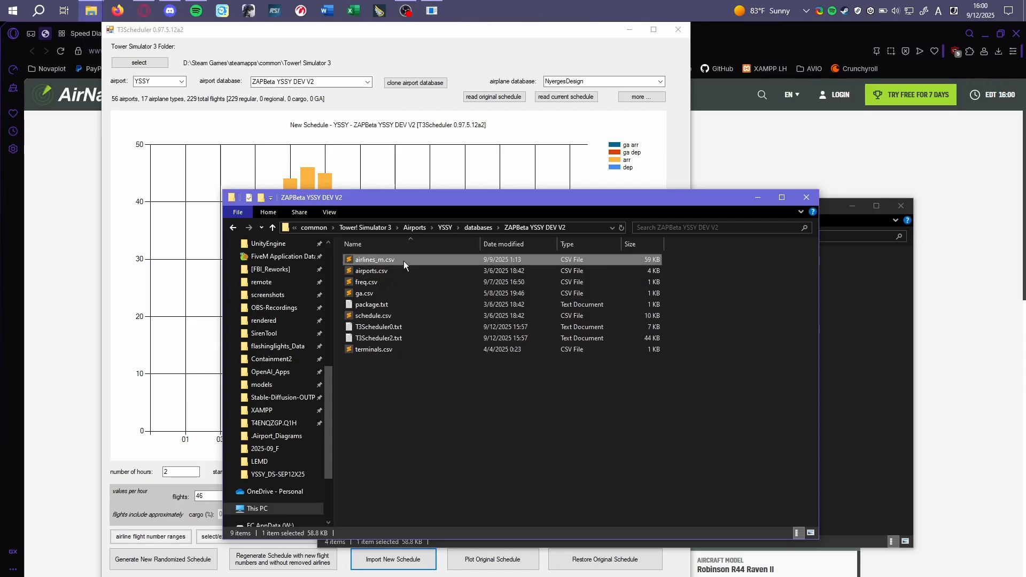
key("F2")
type("airlines")
key("Return")
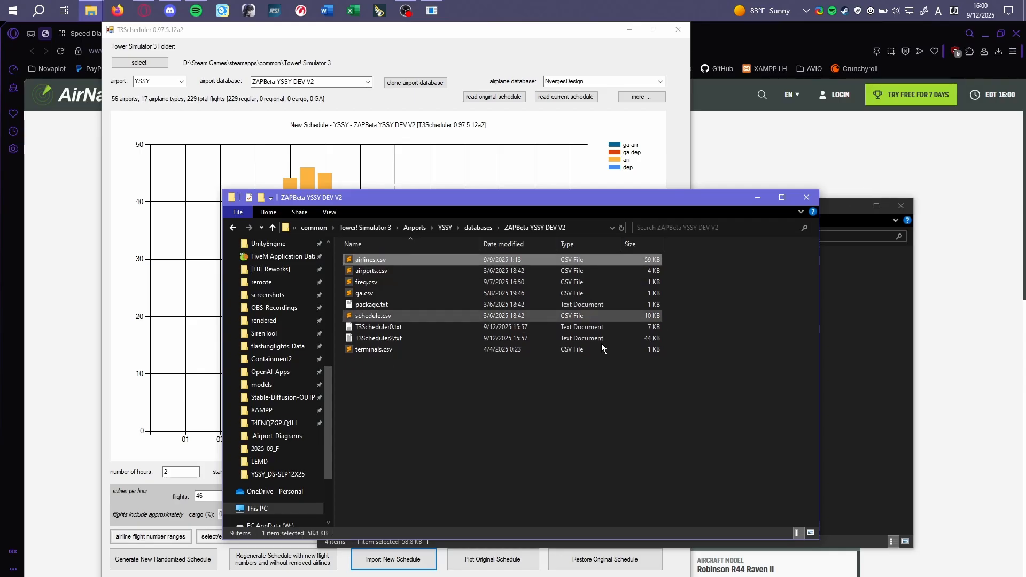
Copy airports_m.csv from the .Airports-Merge scripts folder into the ZAPBeta YSSY DEV V2 database folder
left_click(875, 354)
left_click(585, 238)
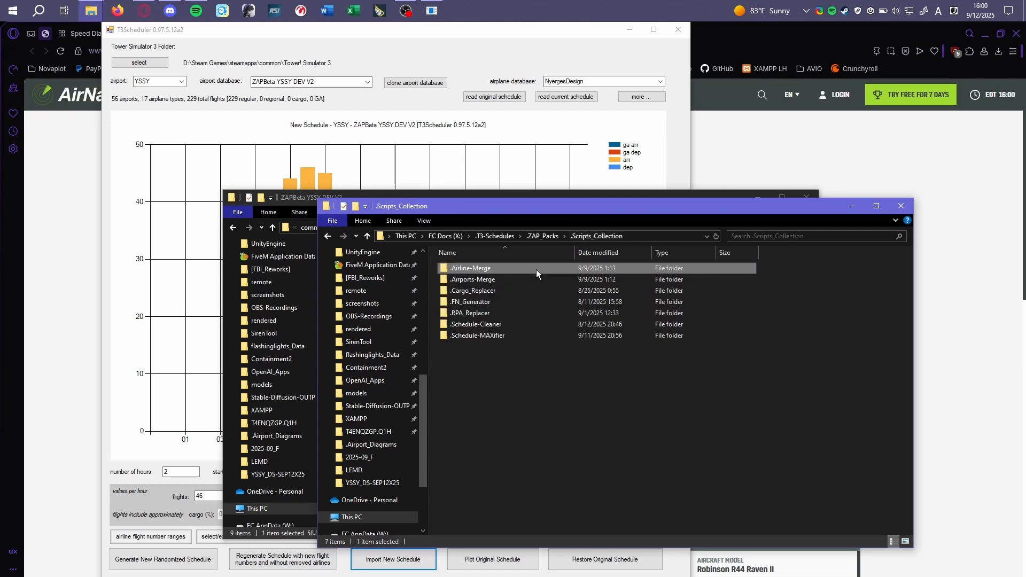
double_click(521, 278)
double_click(505, 268)
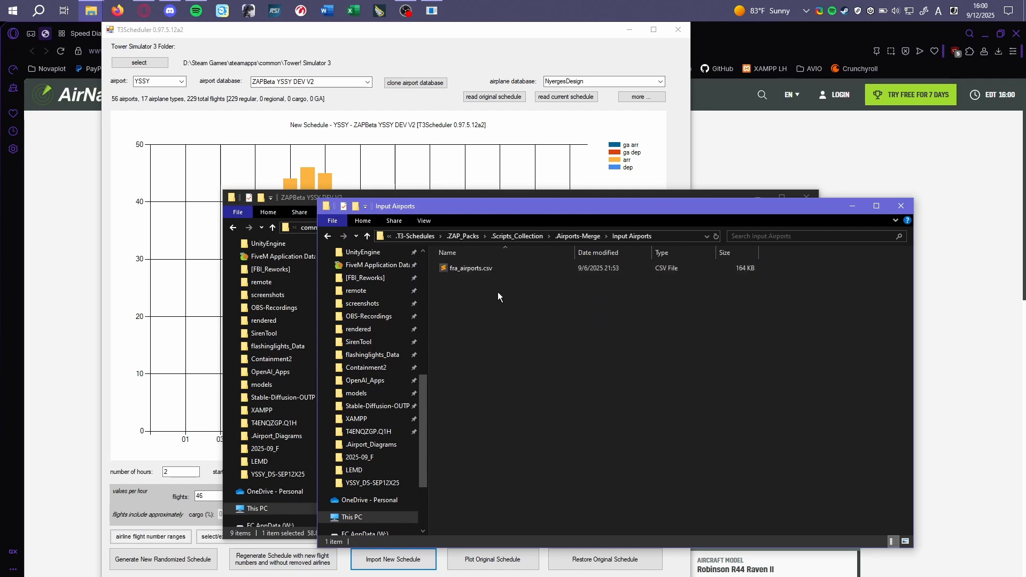
left_click(502, 271)
left_click(578, 237)
left_click(561, 316)
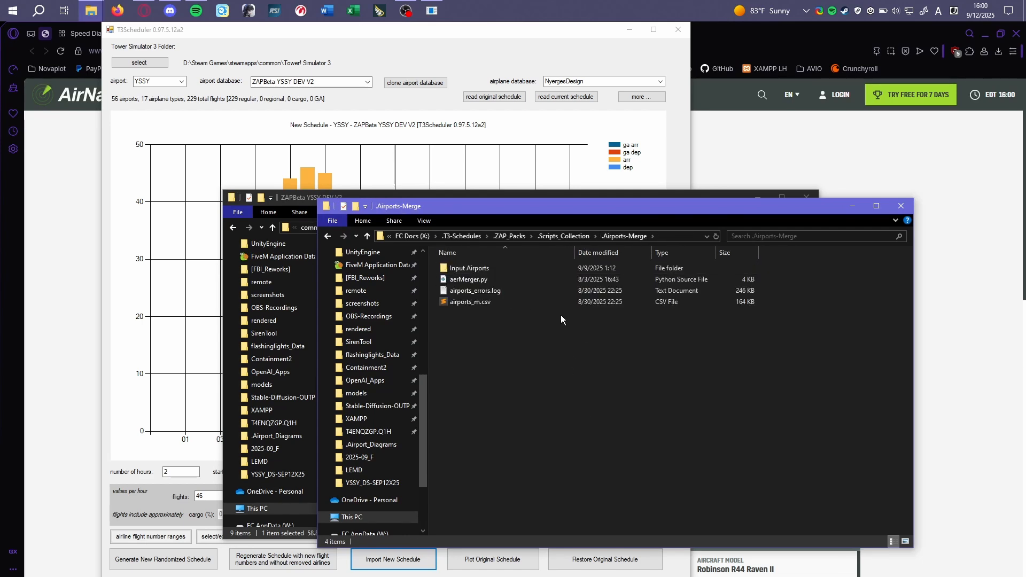
left_click(583, 238)
left_click(342, 196)
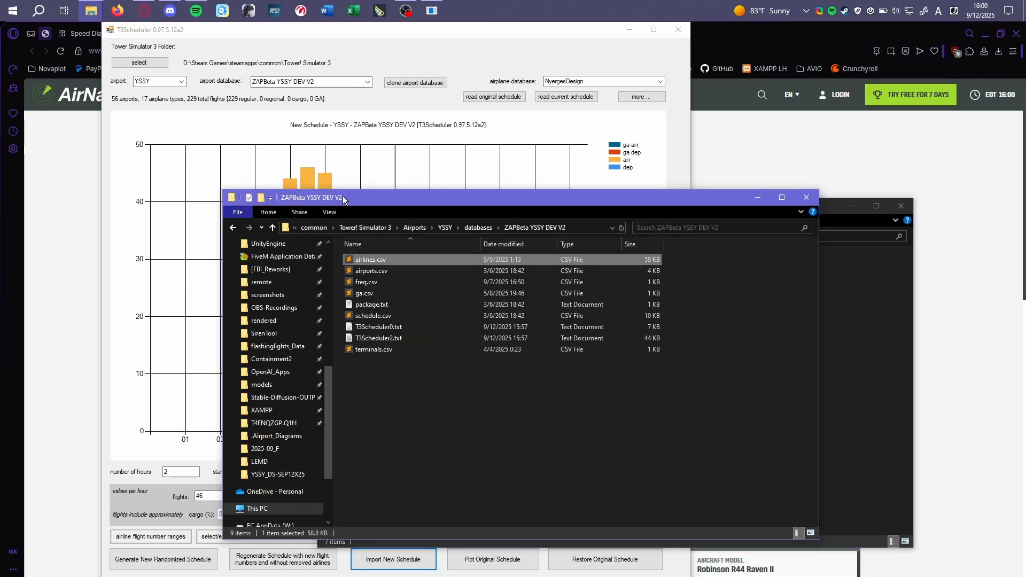
key("Down")
key("Down")
Delete the original airports.csv in the ZAPBeta YSSY DEV V2 folder and rename airports_m.csv as airports.csv
left_click(409, 271)
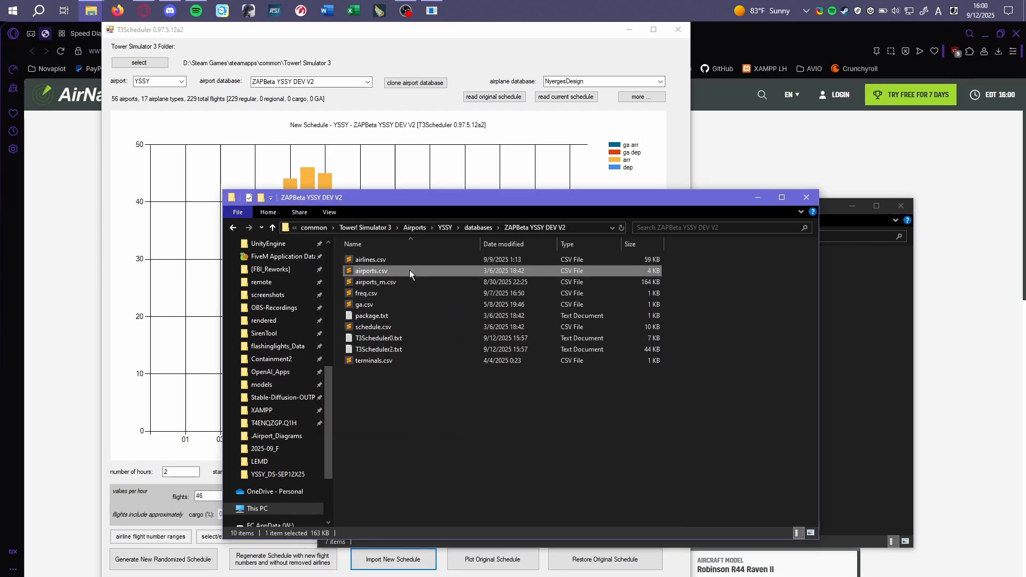
key("Delete")
key("F2")
key("Right")
key("BackSpace")
key("BackSpace")
key("Return")
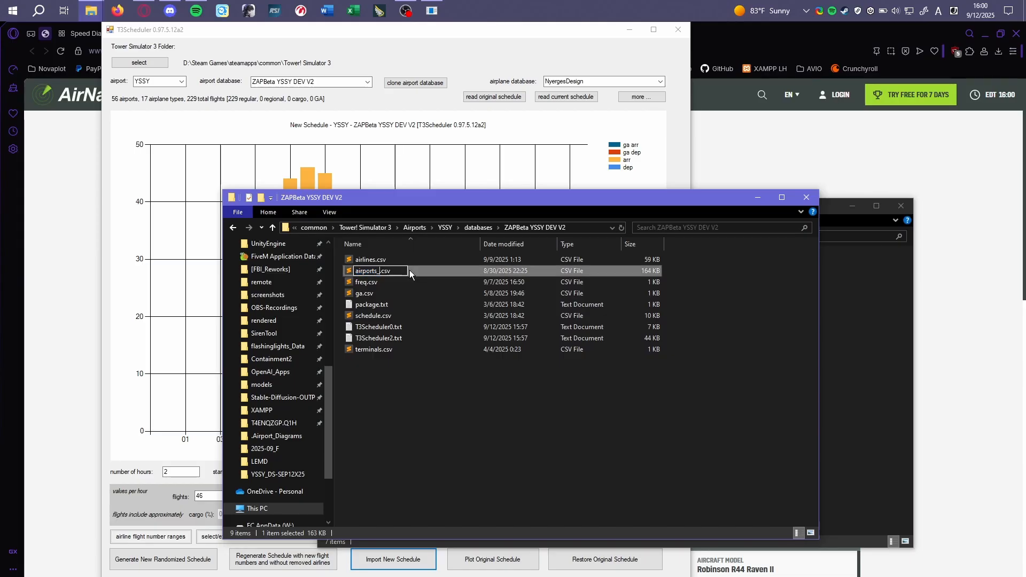
left_click(477, 409)
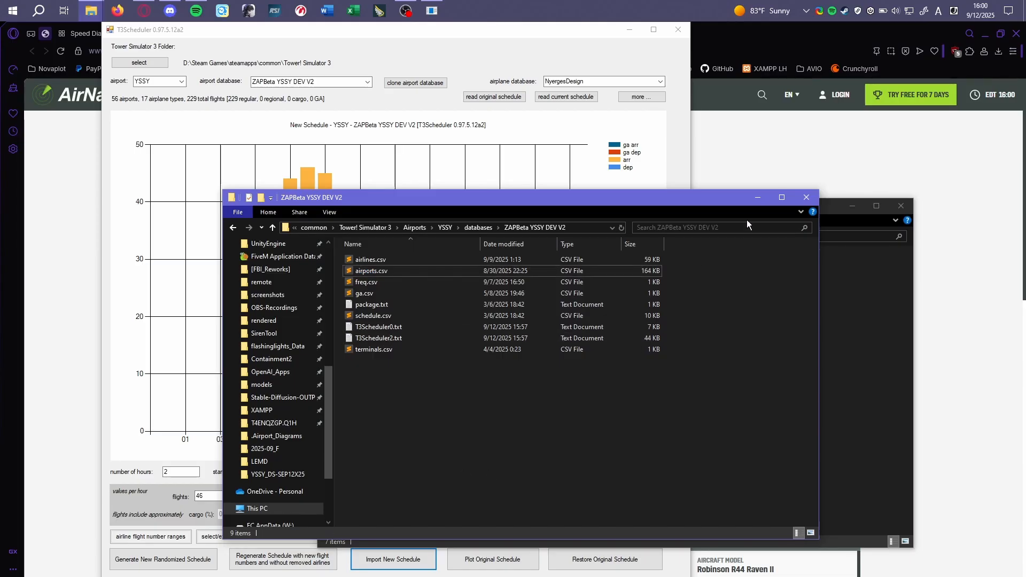
Start a new schedule import in T3Scheduler with YSSY_ARR_C.txt as the arrivals file and YSSY_DEP_C.txt as the departures file
left_click(461, 65)
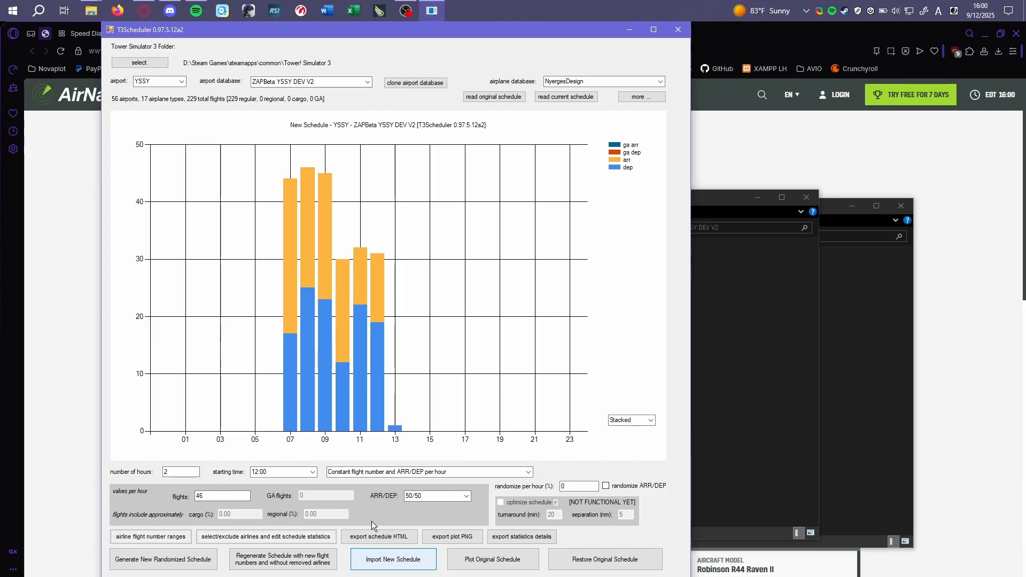
left_click(385, 559)
left_click(83, 74)
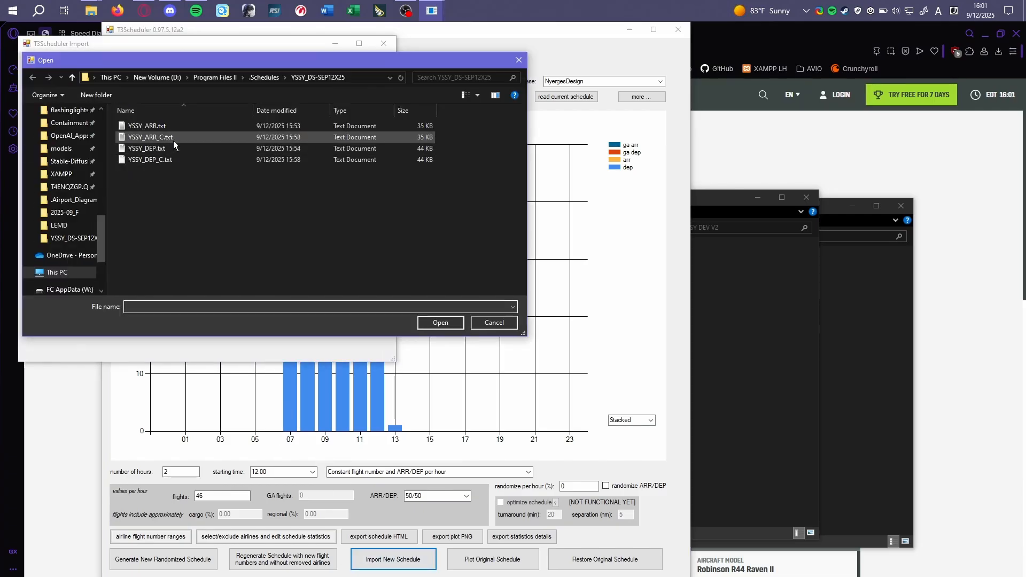
double_click(173, 138)
left_click(60, 86)
double_click(165, 160)
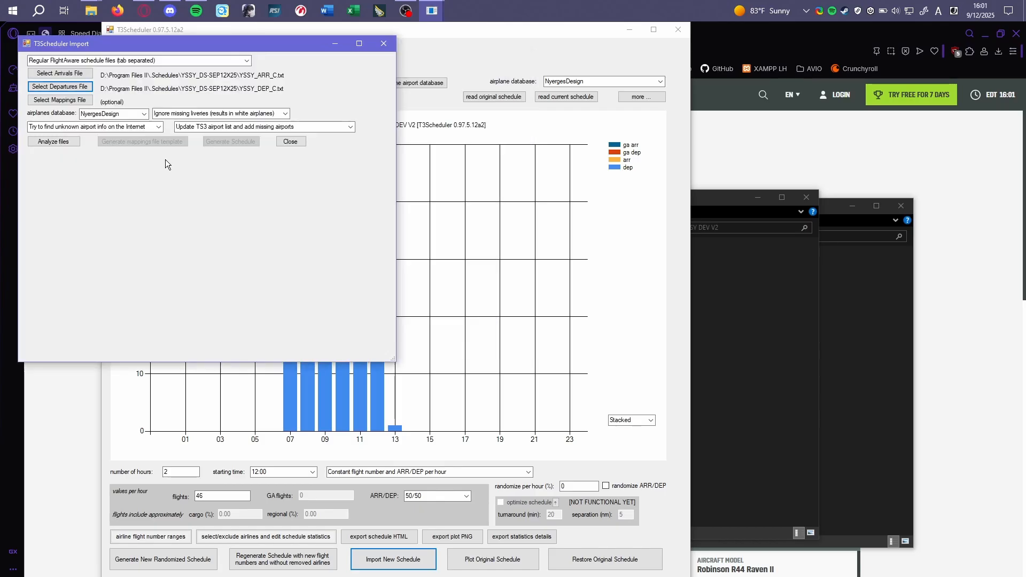
Analyze the selected files and review the report of added airports and missing airlines, airplanes and liveries
left_click(58, 143)
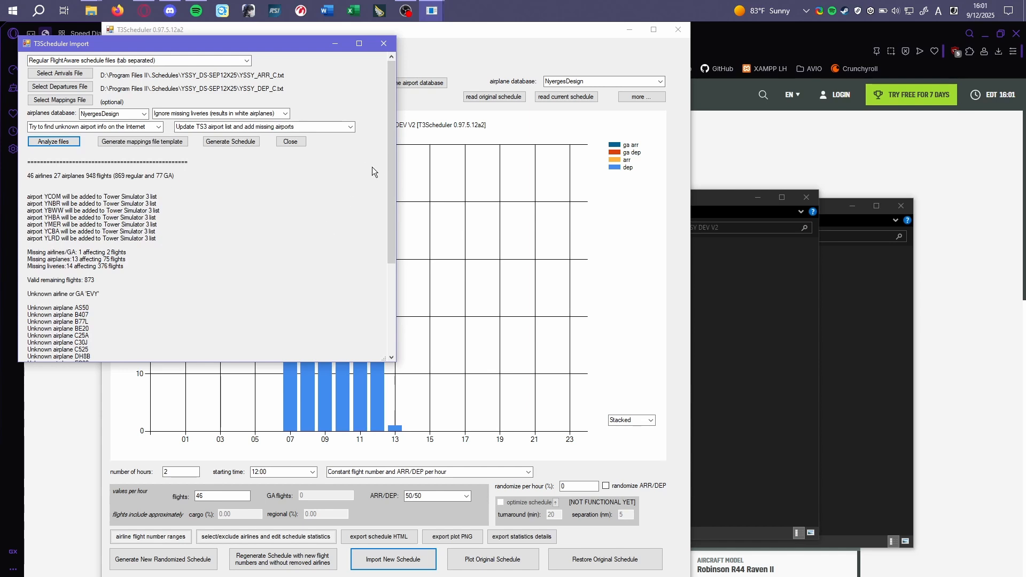
left_click_drag(296, 47, 350, 87)
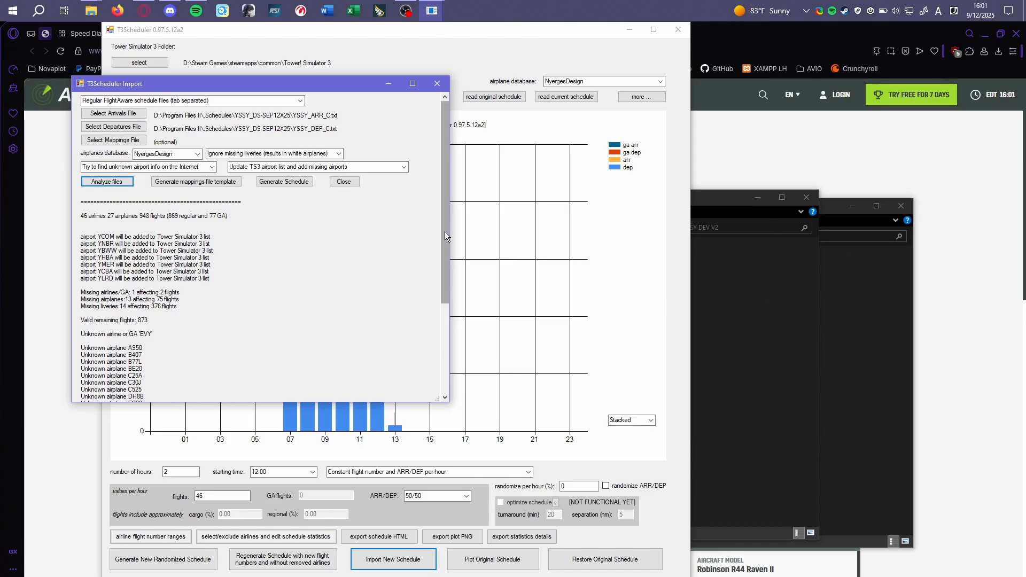
left_click_drag(444, 232, 447, 266)
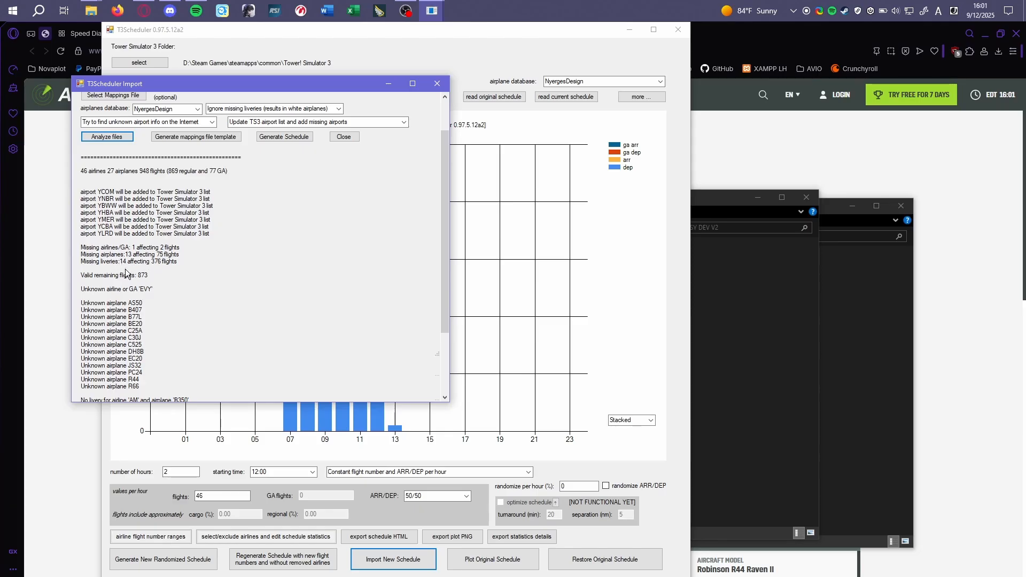
left_click_drag(441, 261, 438, 335)
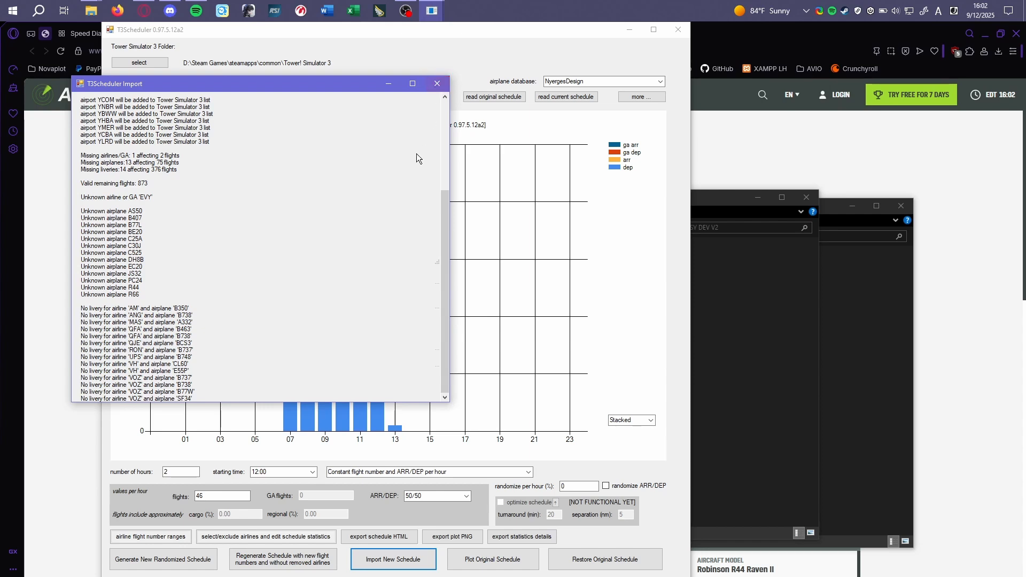
scroll(418, 171, "up", 6)
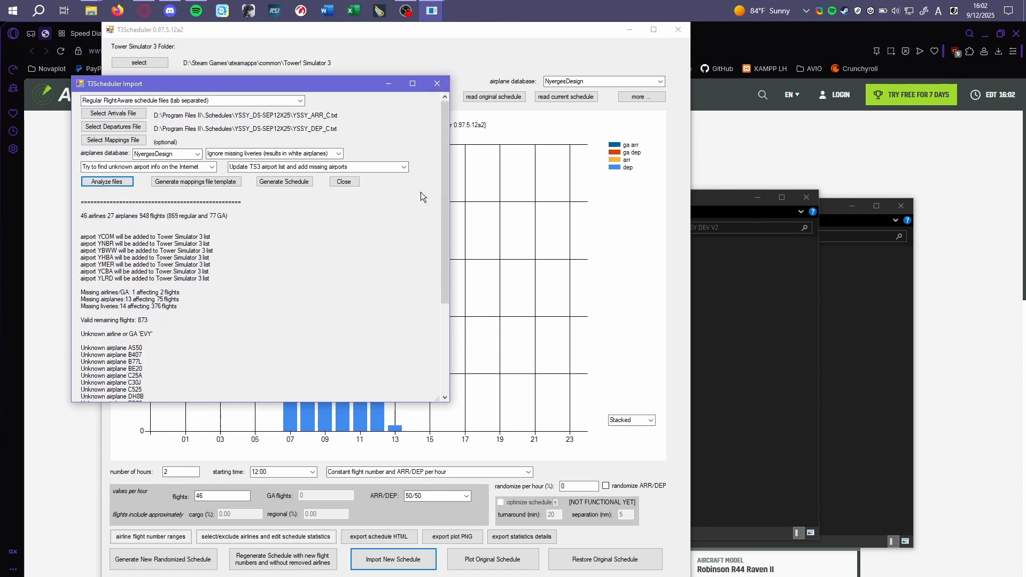
Generate a mappings file template named YSSY_MAP_V1.txt in the YSSY_DS-SEP12X25 folder
left_click(220, 182)
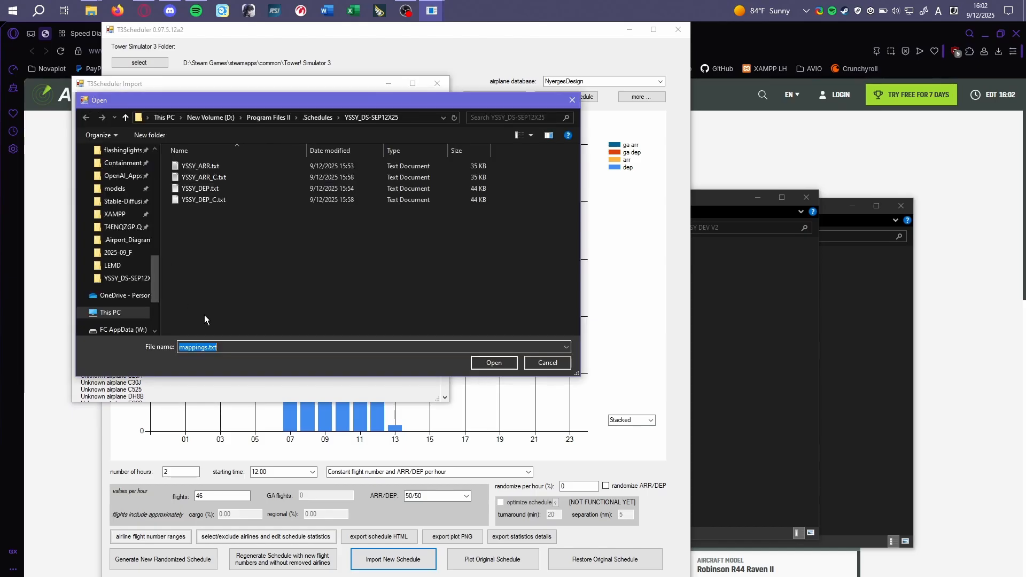
left_click(208, 349)
double_click(208, 348)
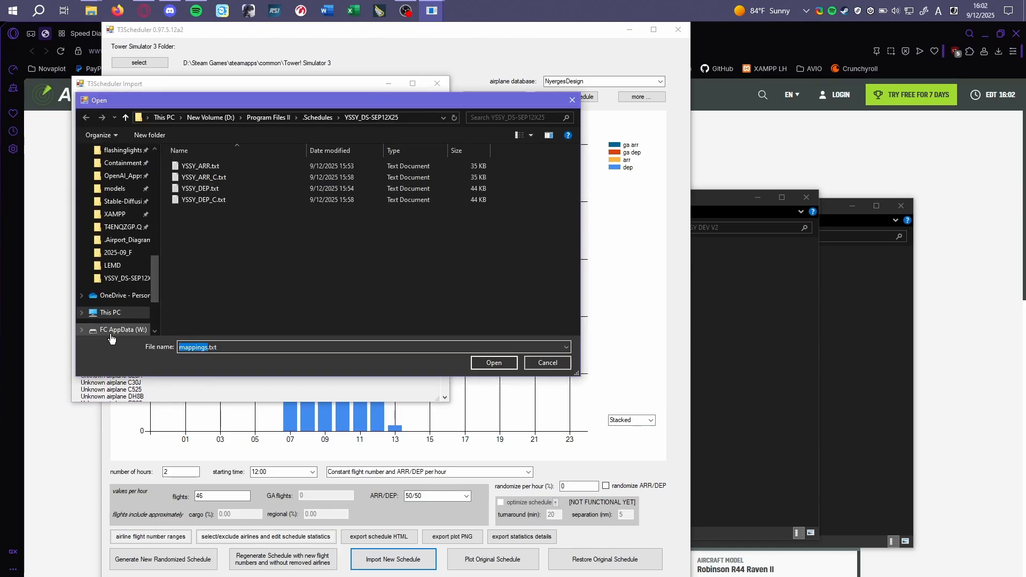
type("YSSY_MAP_V1")
key("Return")
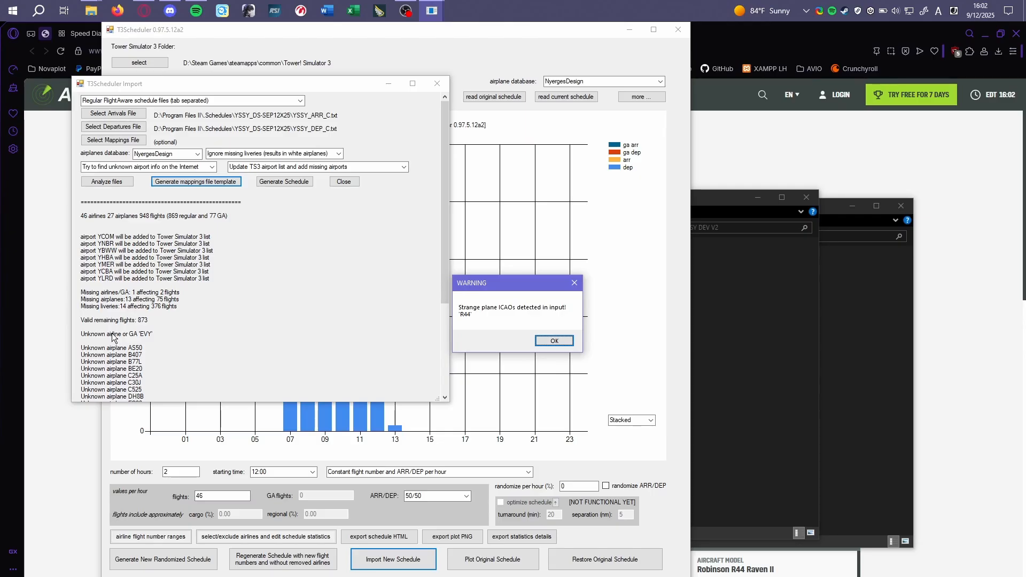
left_click(554, 343)
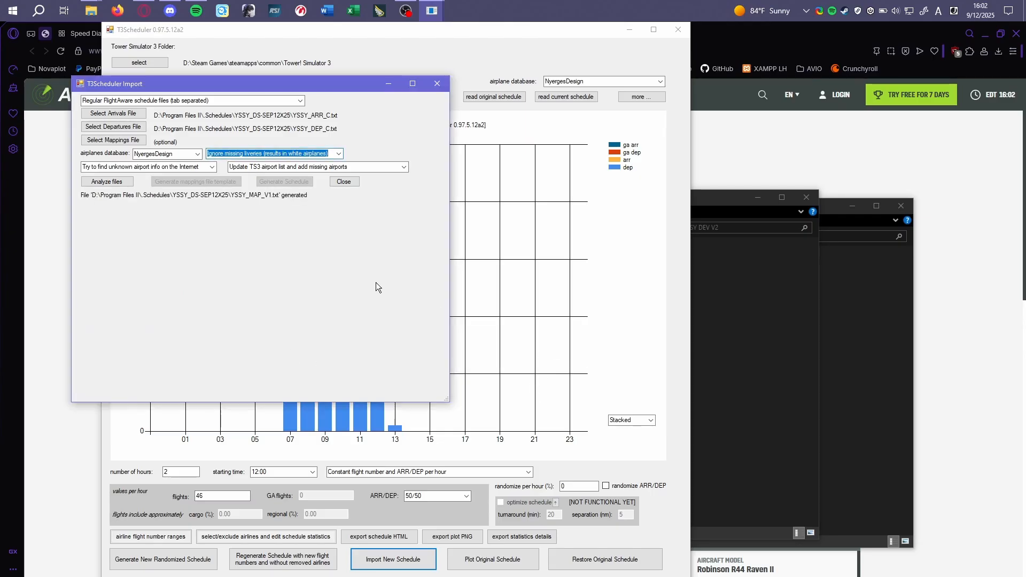
Switch to File Explorer, minimize the database and scripts folder windows, and open YSSY_MAP_V1.txt from the YSSY_DS-SEP12X25 folder
left_click(721, 341)
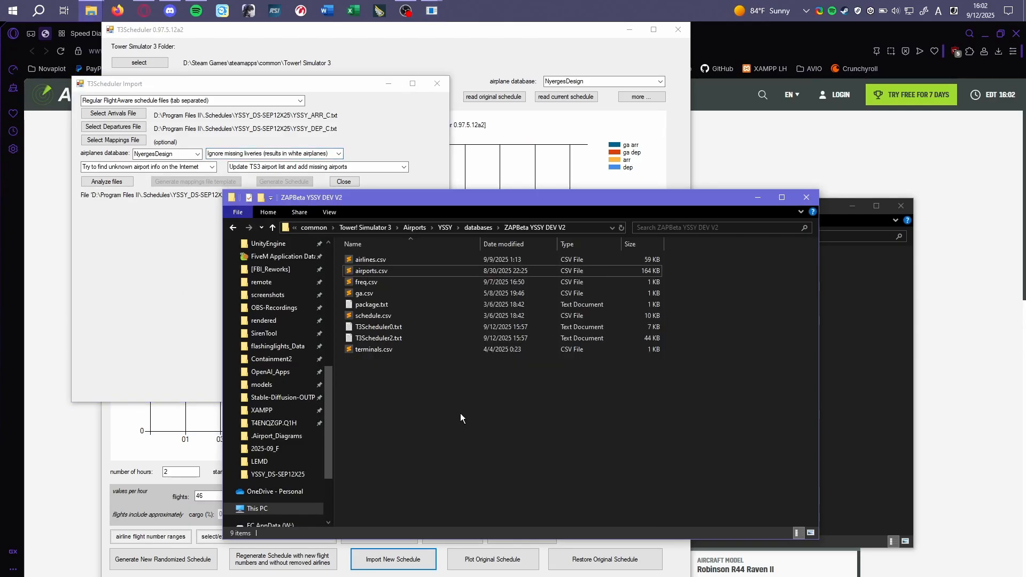
left_click(857, 361)
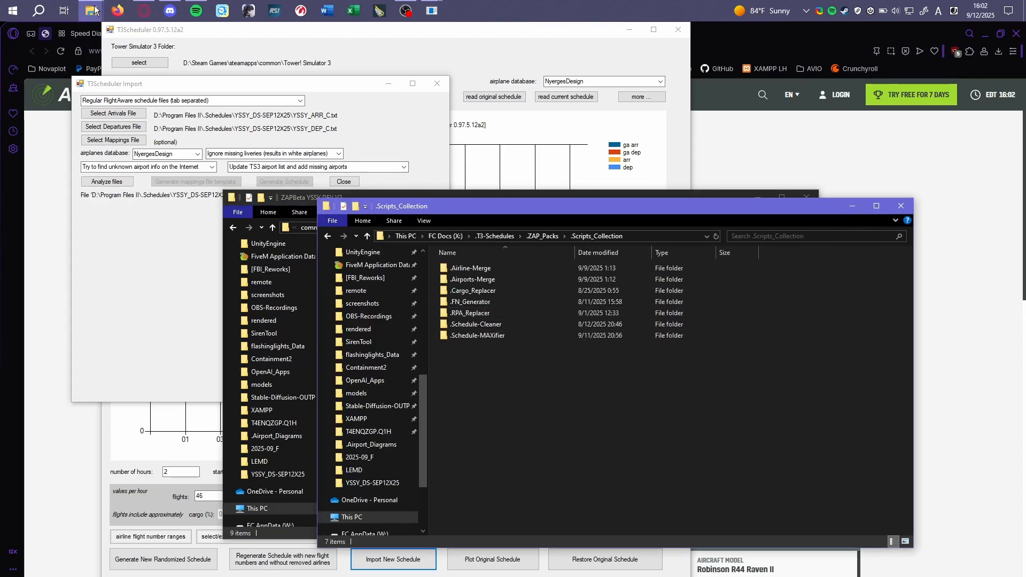
mouse_move(91, 10)
left_click(53, 61)
left_click(852, 207)
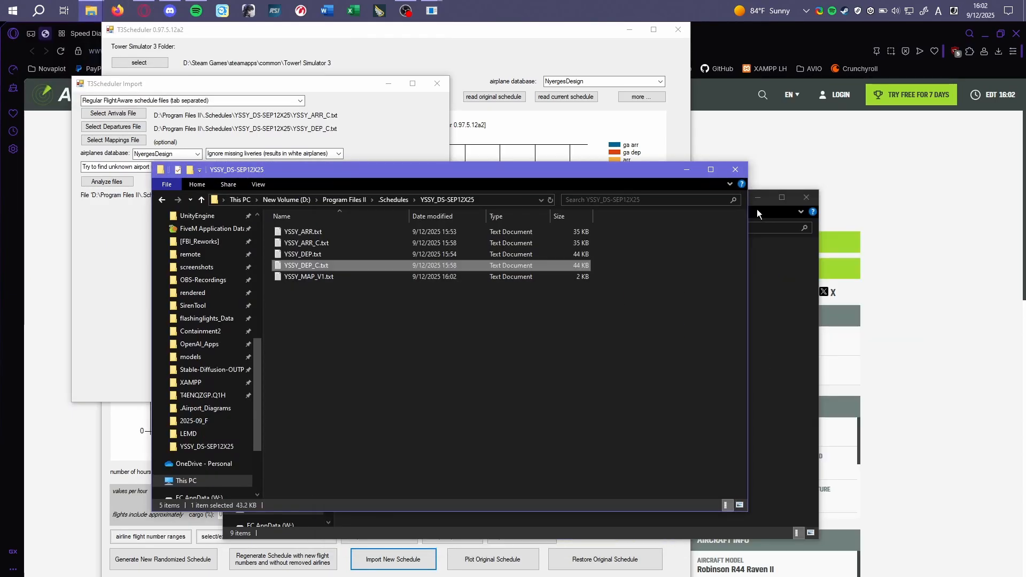
left_click(758, 201)
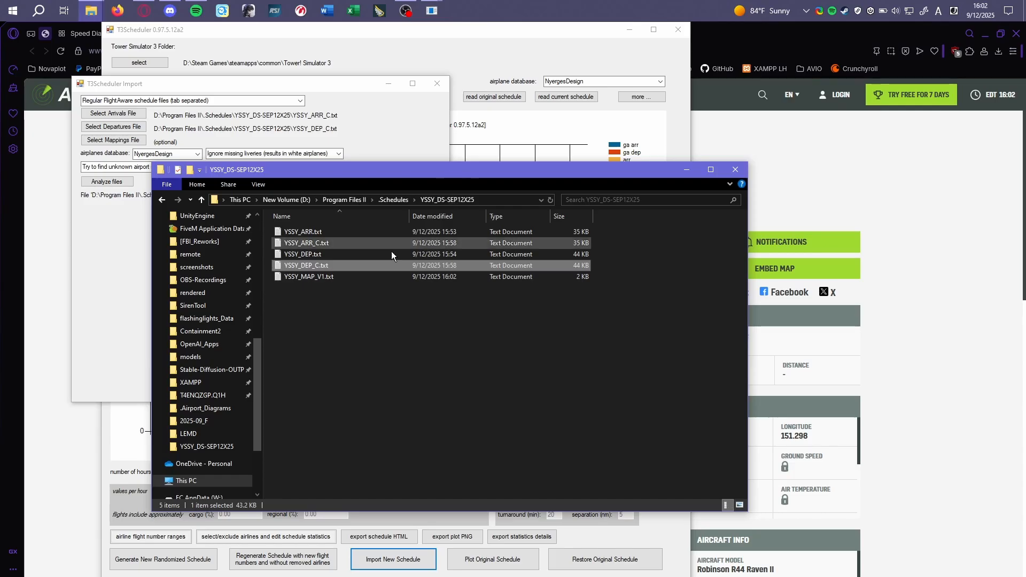
left_click(344, 322)
double_click(341, 275)
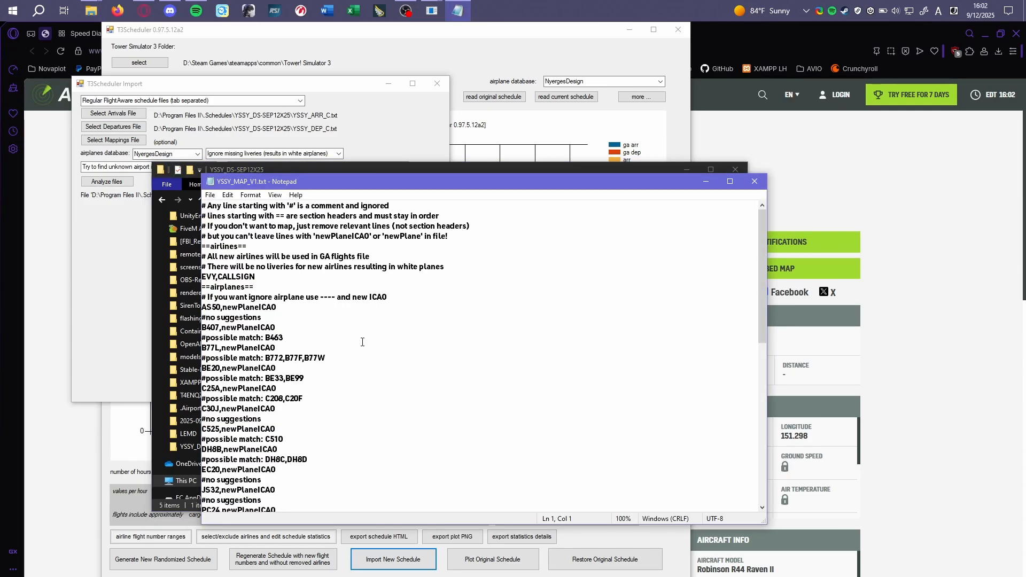
Delete every livery mapping line below the ==liveries== header in the mappings file, keeping the header itself
left_click_drag(258, 275, 202, 276)
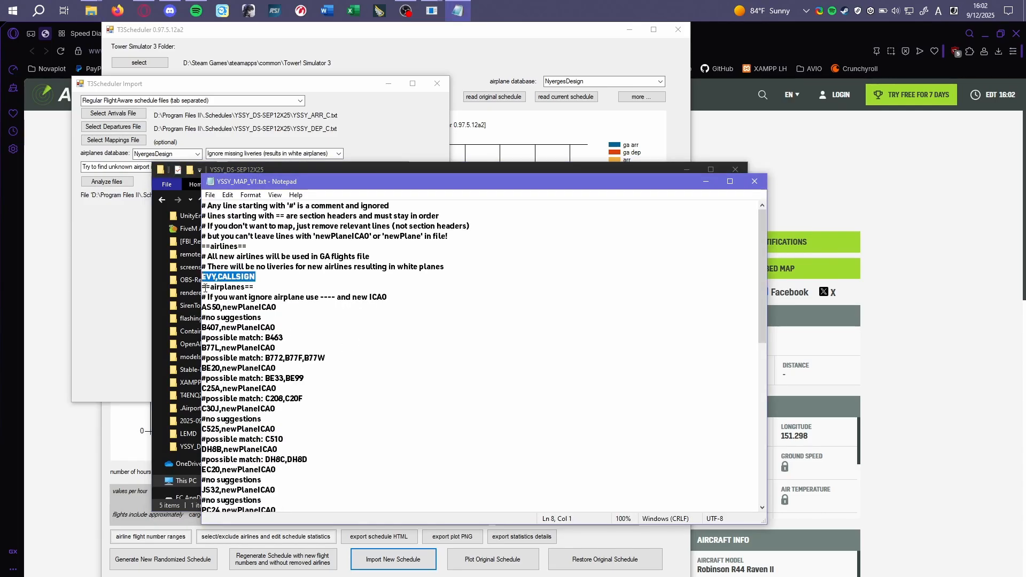
scroll(345, 344, "down", 8)
left_click(283, 327)
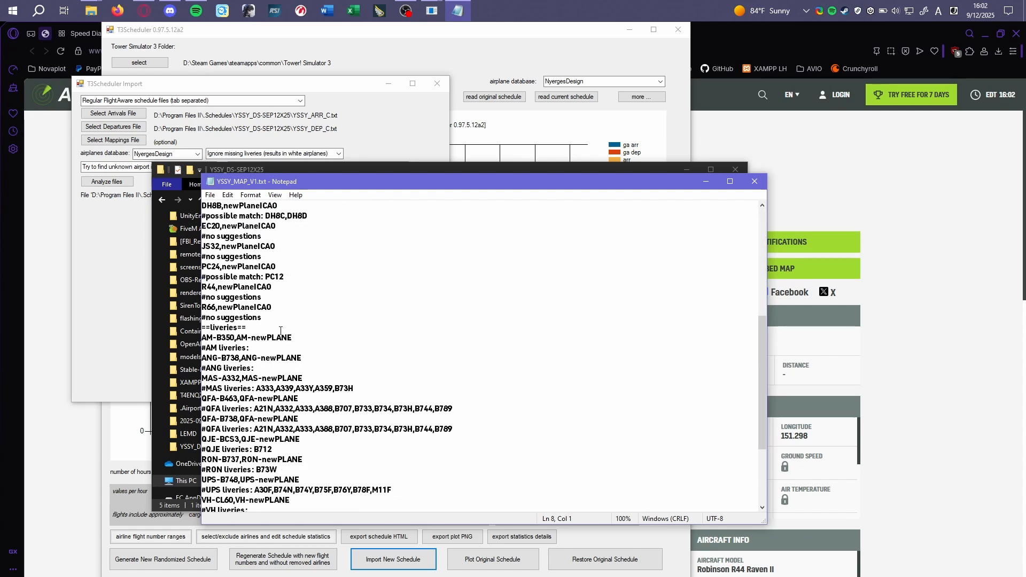
scroll(300, 419, "down", 4)
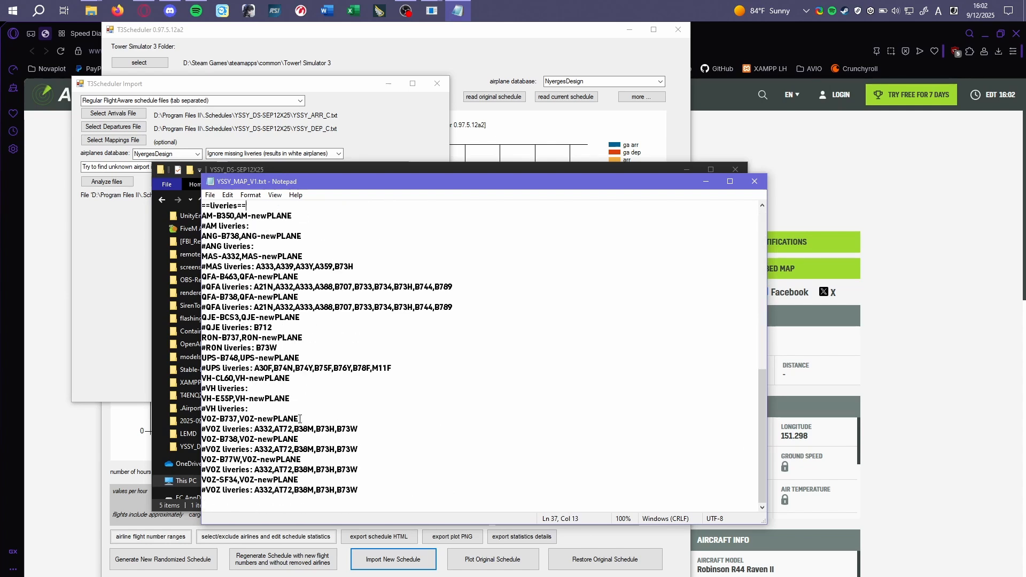
left_click(373, 494, "shift")
key("Delete")
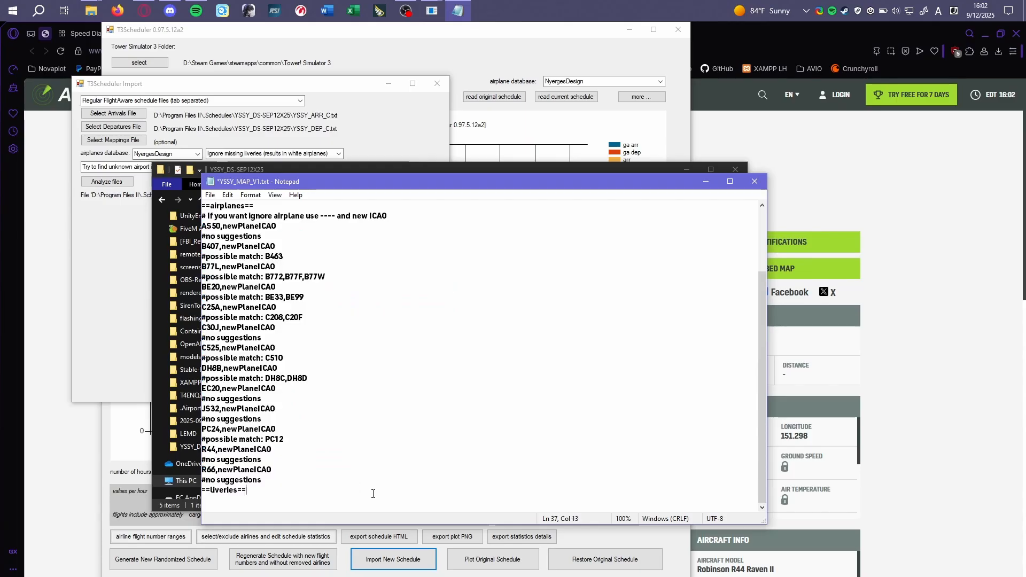
Review the remaining airplane mappings and replace the AS50 line's newPlaneICAO placeholder with PC12
scroll(373, 494, "up", 2)
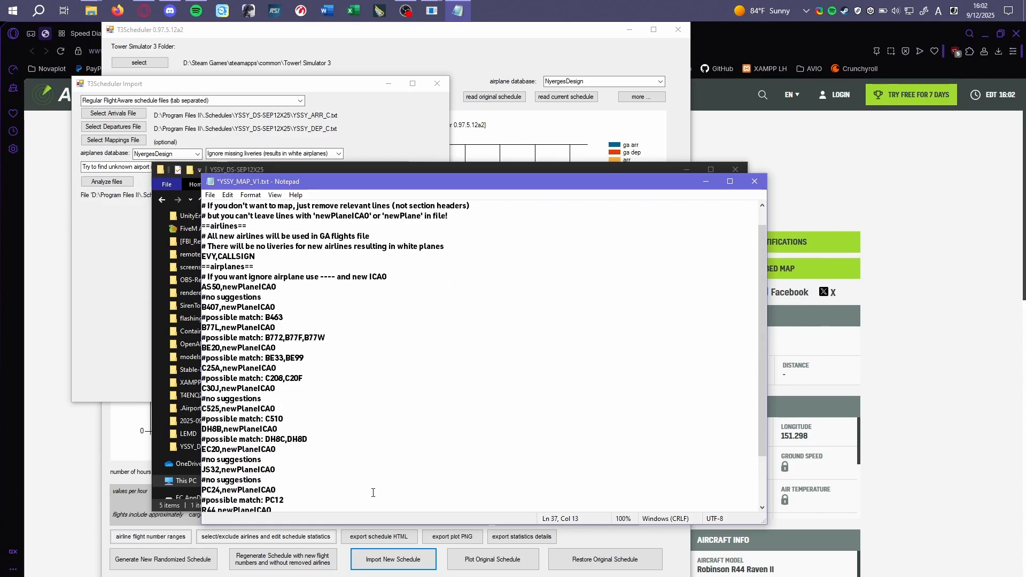
scroll(309, 373, "down", 2)
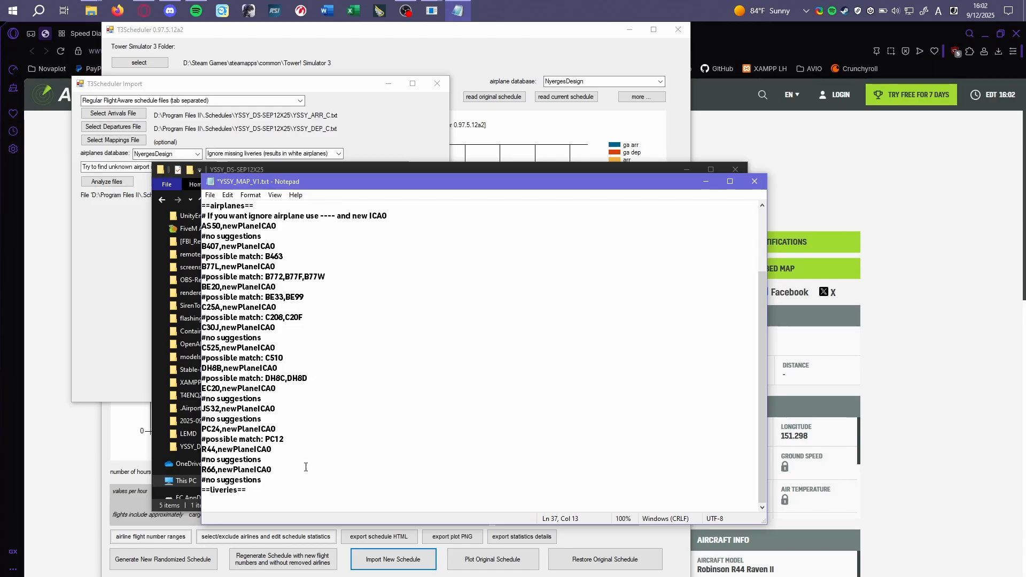
scroll(305, 466, "up", 2)
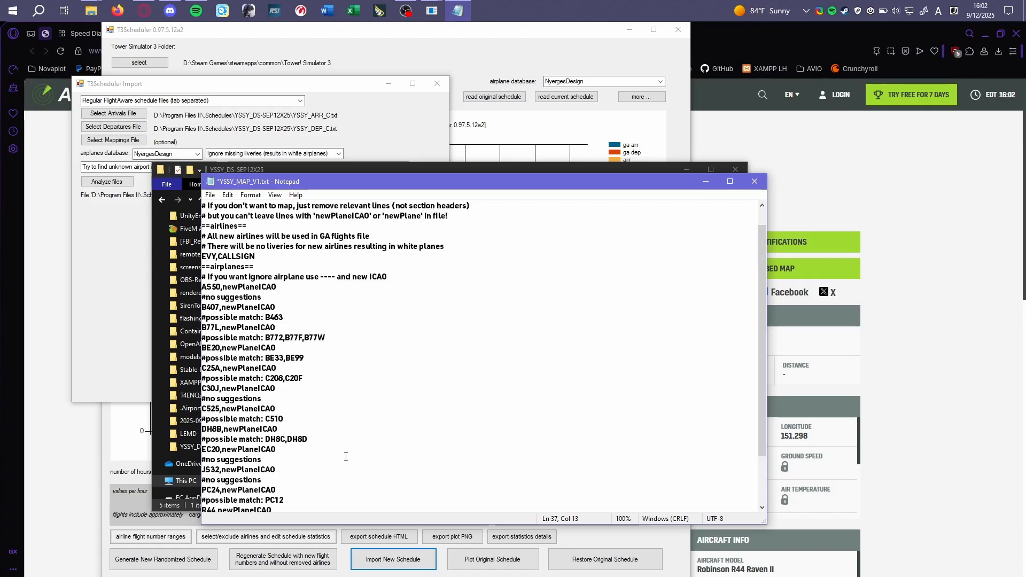
scroll(276, 406, "down", 2)
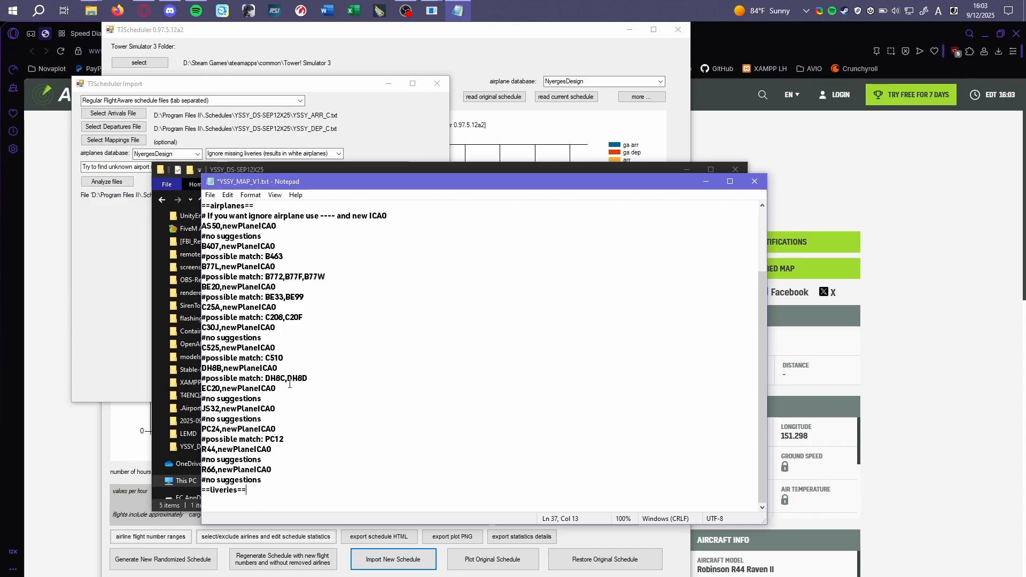
scroll(290, 365, "up", 2)
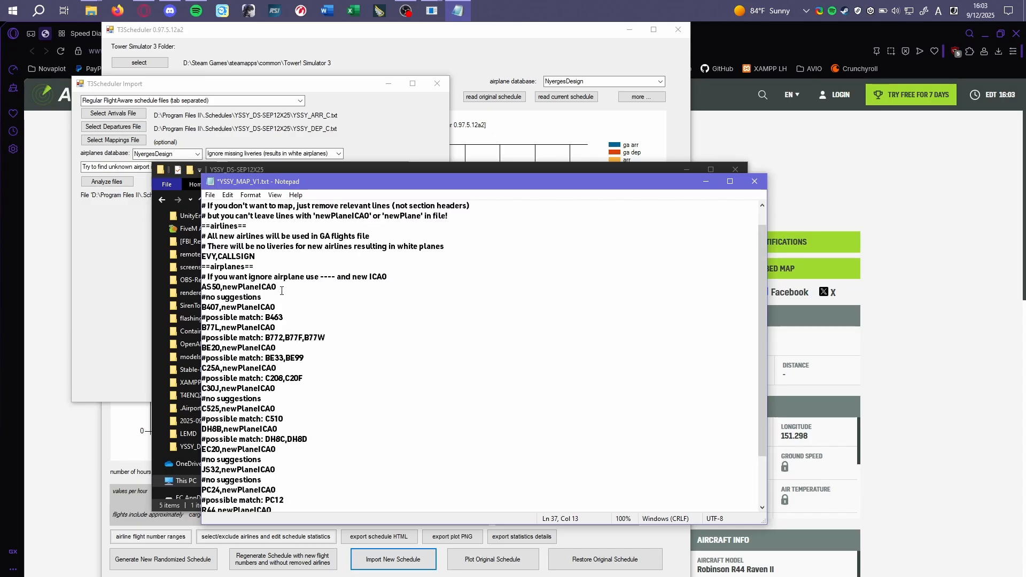
key("shift+Left")
key("shift+Left")
key("shift+Left")
key("shift+Left")
key("shift+Left")
key("shift+Left")
key("shift+Left")
key("shift+Left")
key("shift+Left")
key("shift+Left")
key("shift+Left")
key("shift+Left")
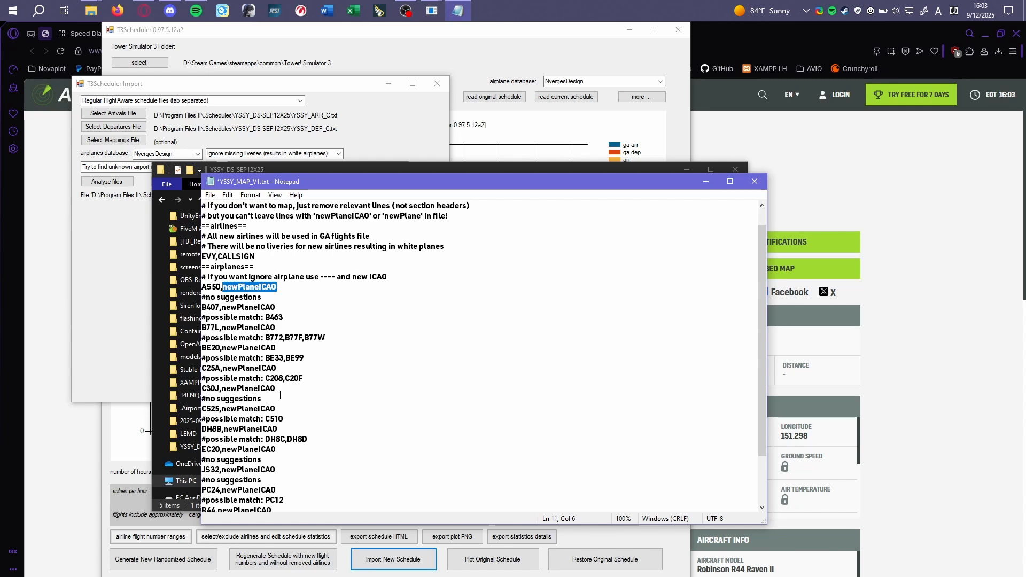
type("PC12")
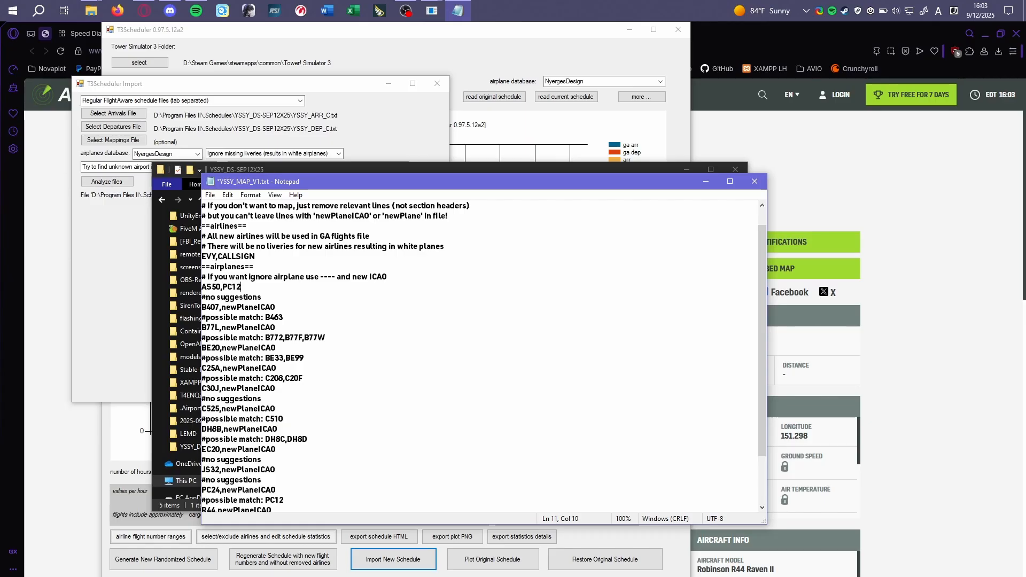
Replace the newPlaneICAO placeholder on the B407 line with PA36
key("Down")
key("Down")
key("End")
key("shift+Left")
key("shift+Left")
key("shift+Left")
key("shift+Left")
key("shift+Left")
key("shift+Left")
key("shift+Left")
key("shift+Left")
key("shift+Left")
key("shift+Left")
key("shift+Left")
key("shift+Left")
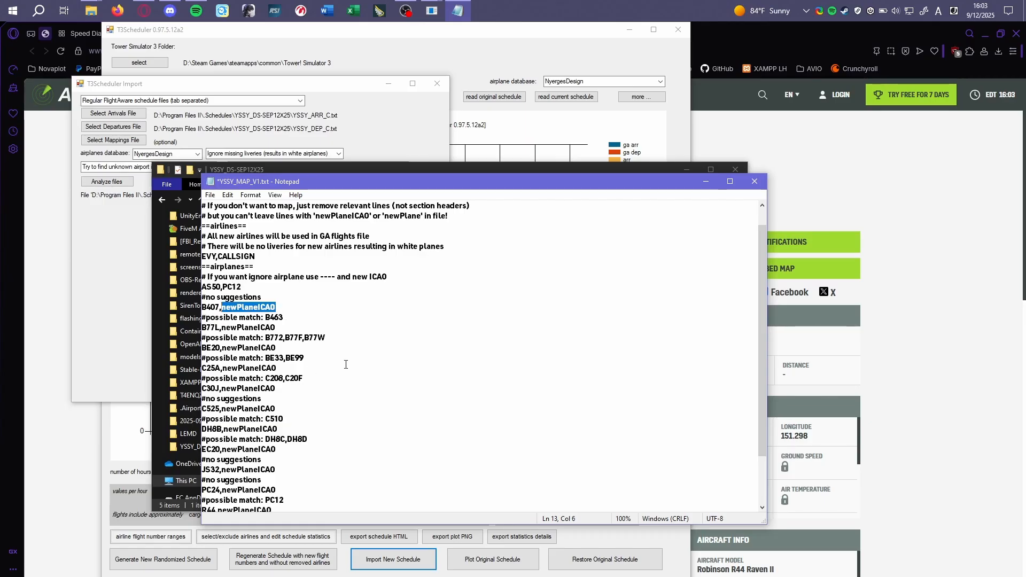
type("PA")
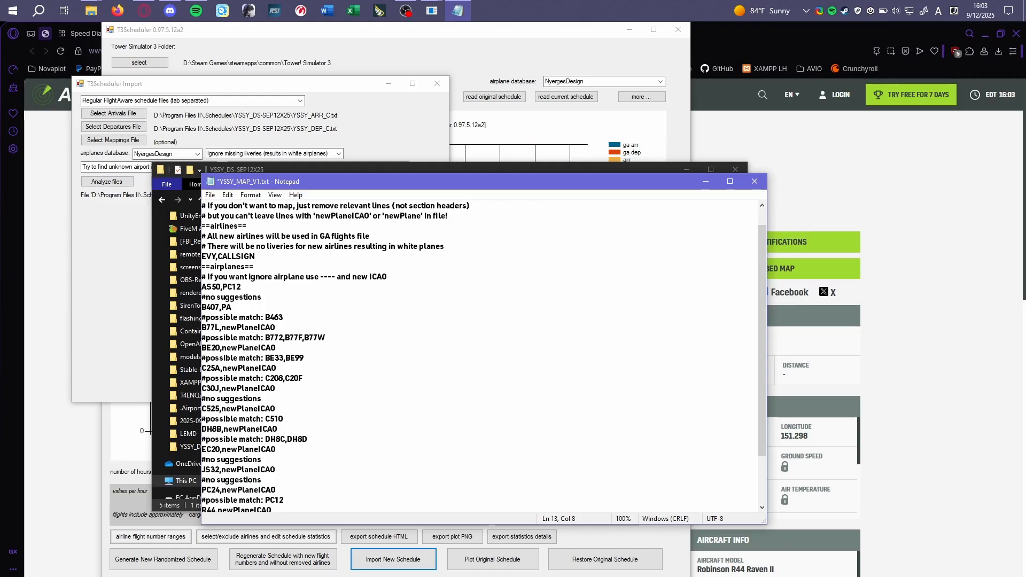
type("36")
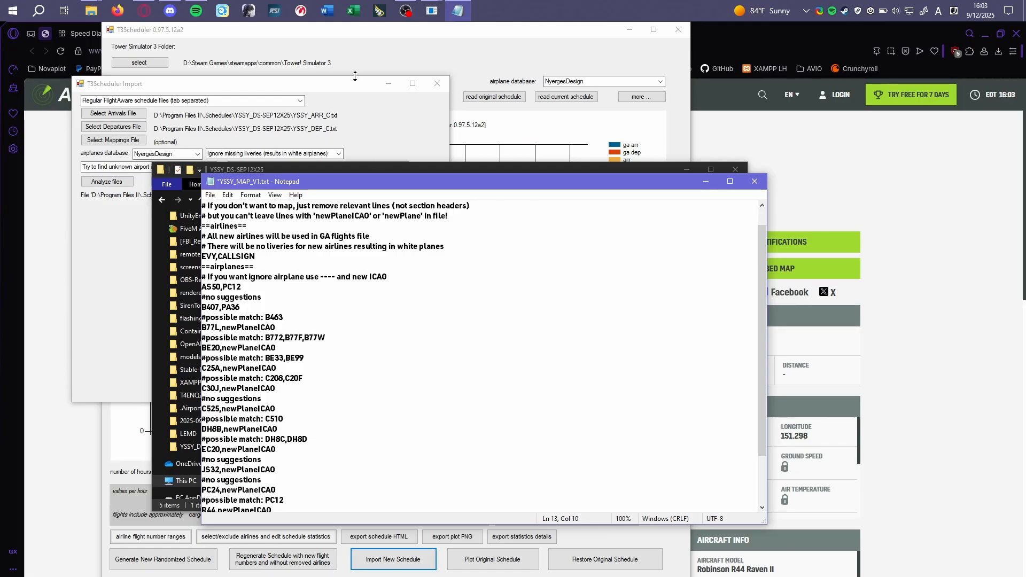
Open World Bundle Model & Livery Manifest List_V49.xlsx in Excel and check the Piper Malibu's model code on the GA & BIZZ PLANES sheet
left_click(353, 10)
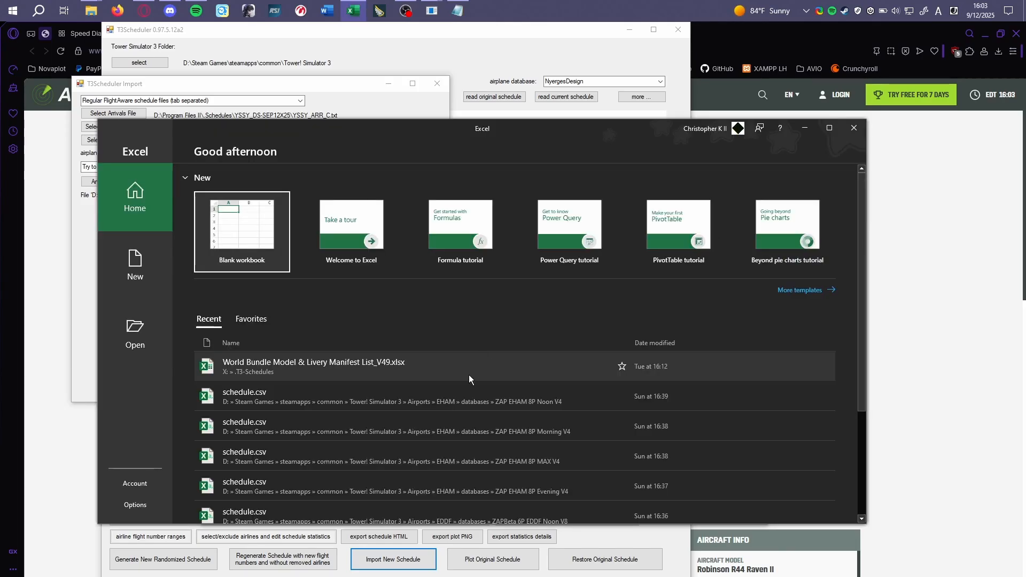
left_click(430, 367)
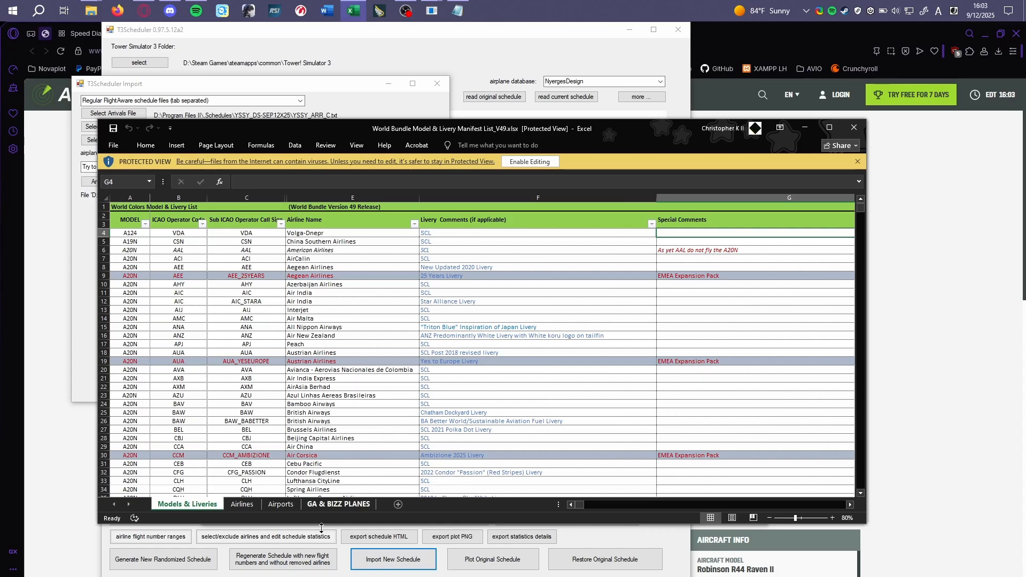
left_click(336, 505)
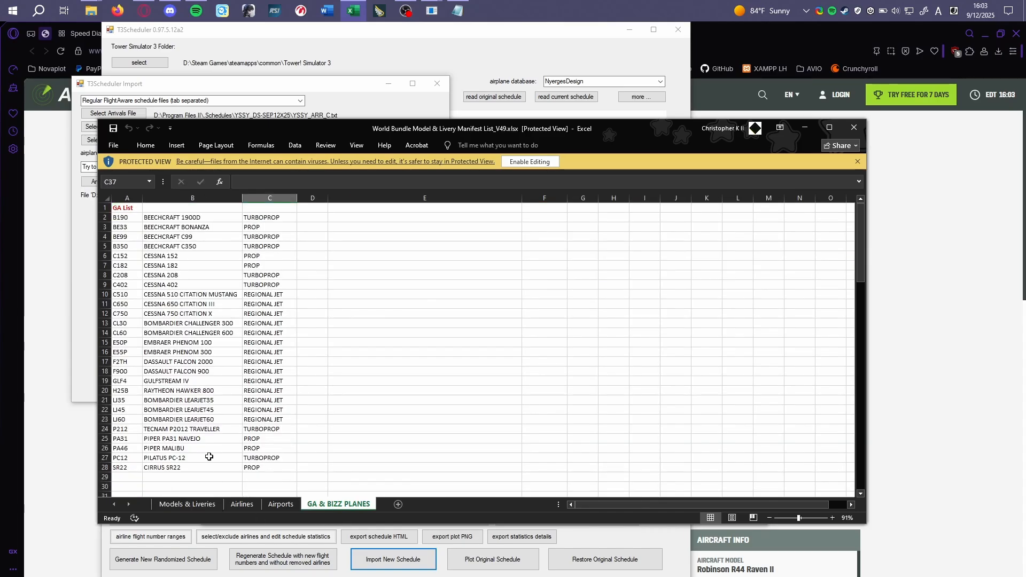
left_click(134, 450)
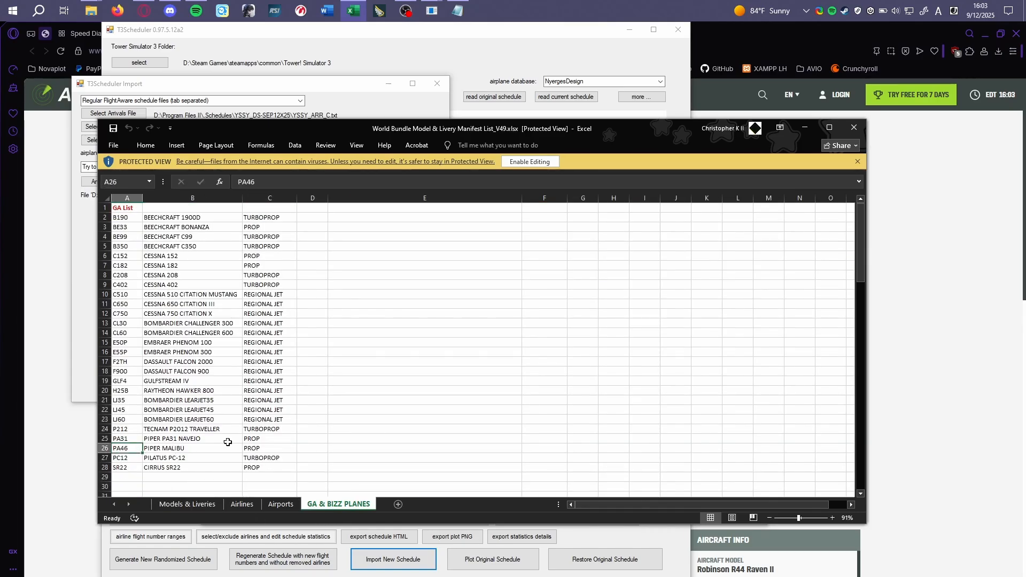
Return to the YSSY_MAP_V1.txt mappings file in Notepad and correct the B407 line's replacement code to PA46
left_click(314, 87)
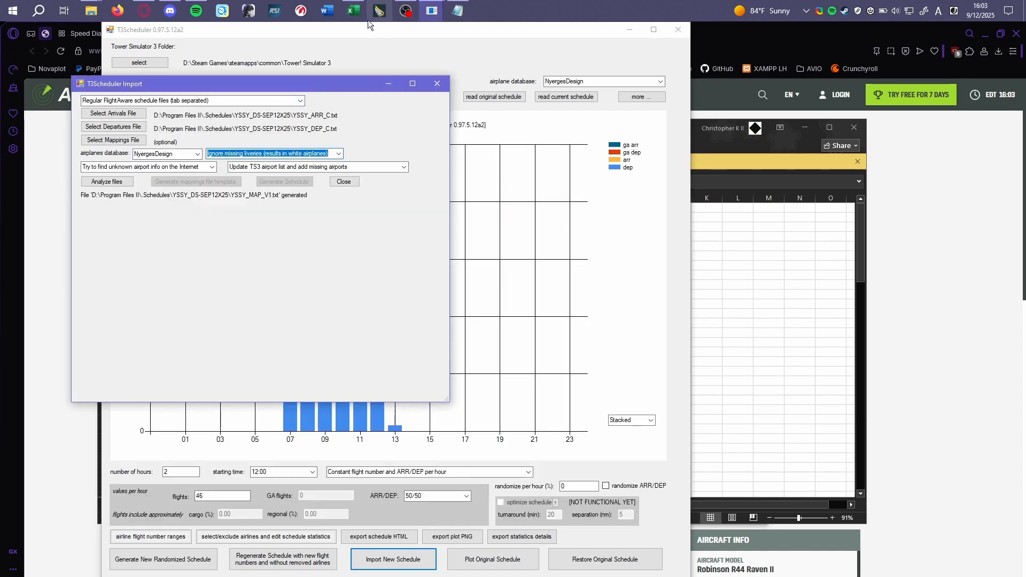
mouse_move(353, 7)
left_click(457, 11)
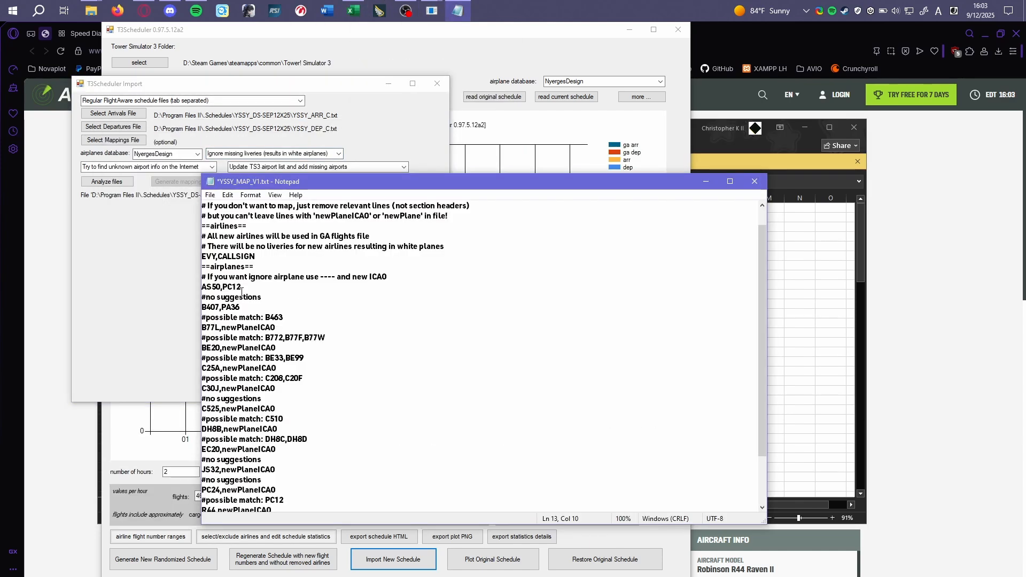
key("Left")
key("BackSpace")
type("4")
Replace the newPlaneICAO placeholder on the B77L line with B77F
left_click_drag(279, 330, 223, 330)
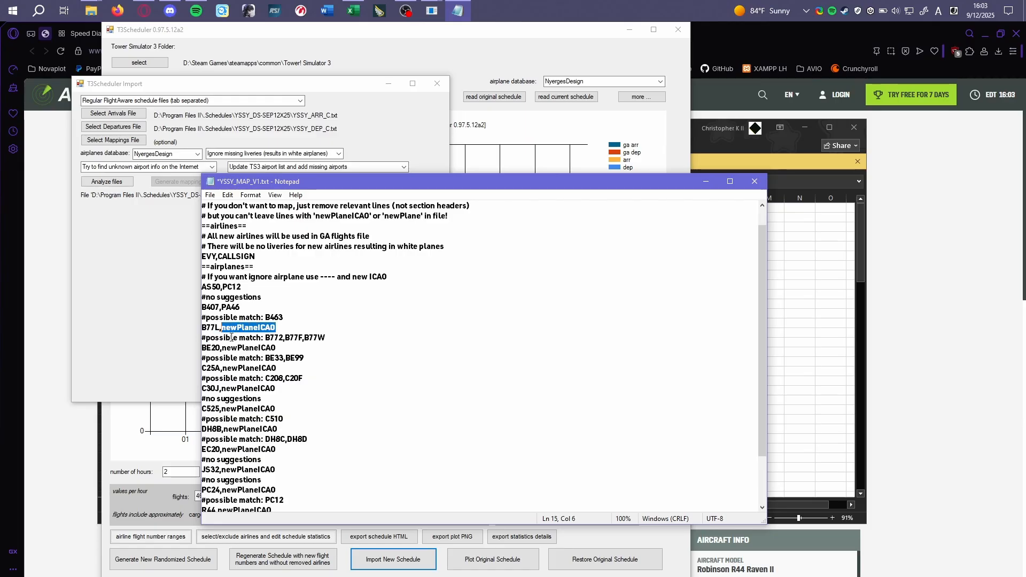
type("B77L,B77F")
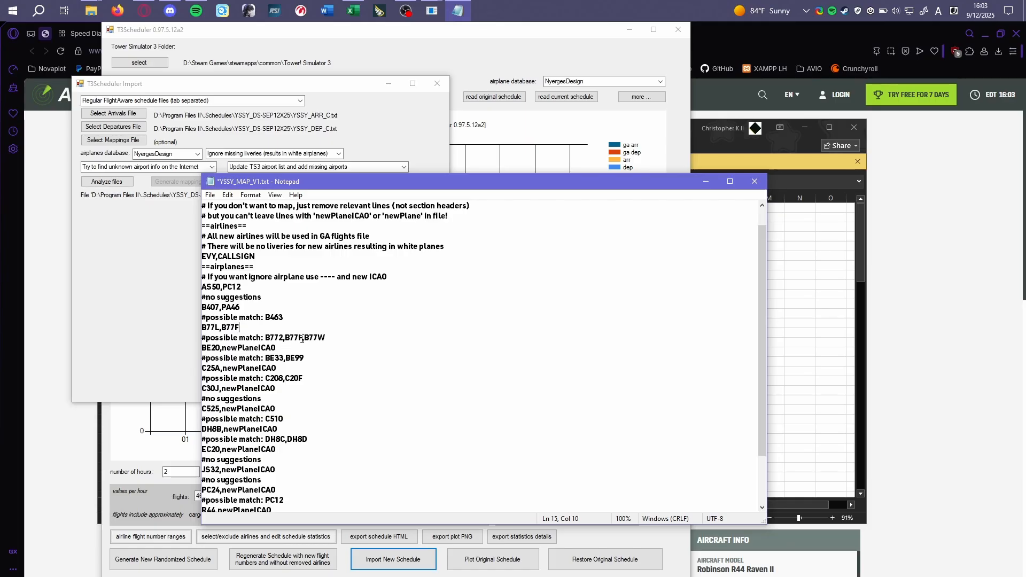
left_click_drag(303, 338, 279, 338)
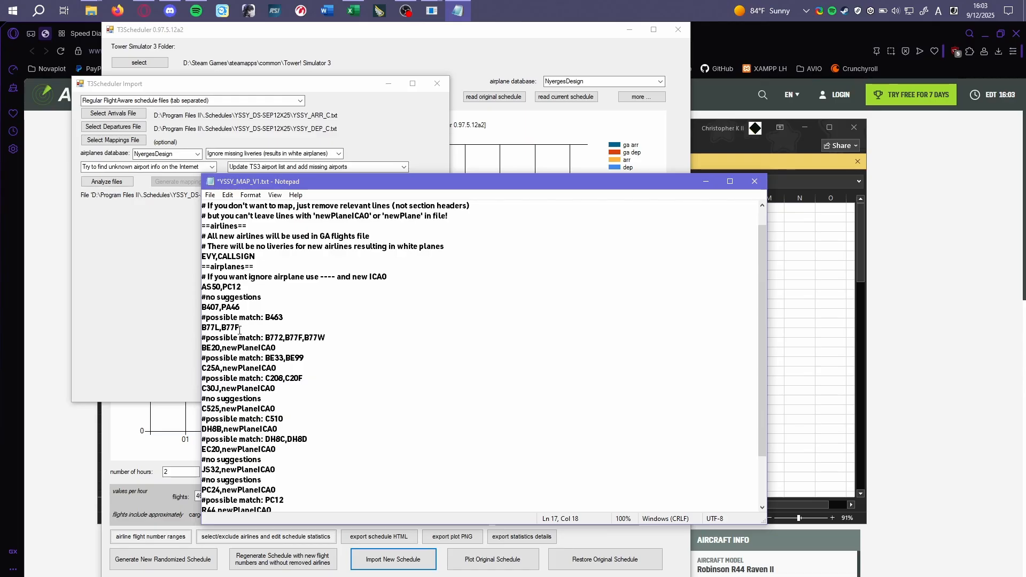
left_click_drag(240, 328, 183, 355)
Map BE20 to BE33 in the mappings file and check the Beechcraft Bonanza's entry on Excel's GA & BIZZ PLANES sheet
left_click(276, 349)
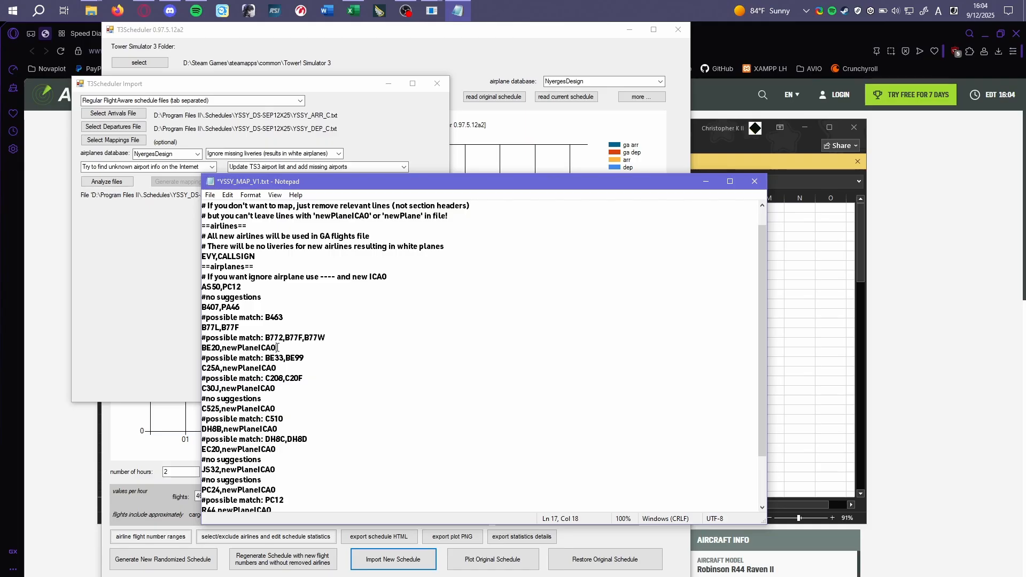
left_click_drag(277, 348, 222, 348)
type("BE33")
left_click_drag(277, 369, 222, 369)
left_click(807, 312)
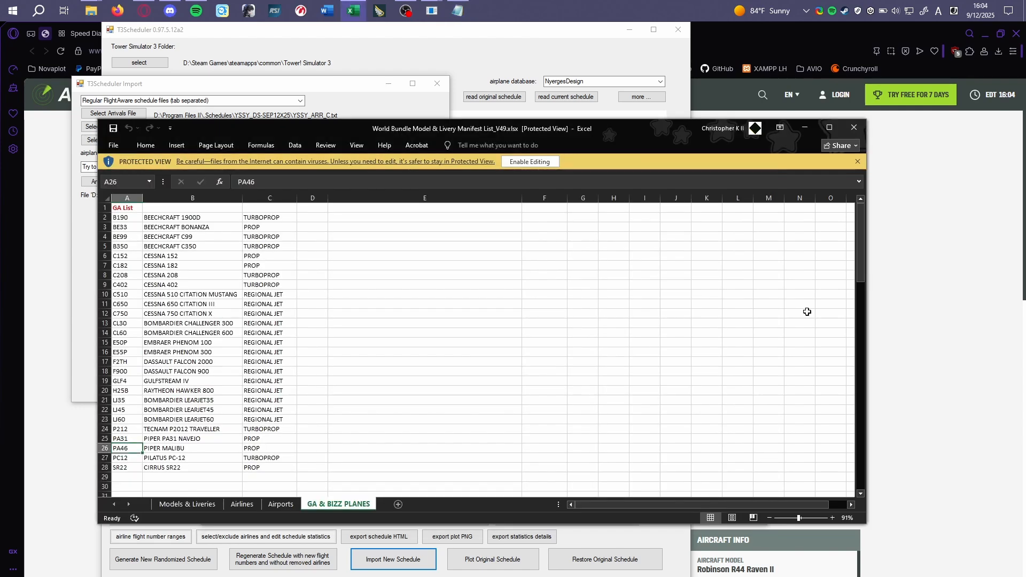
left_click(215, 228)
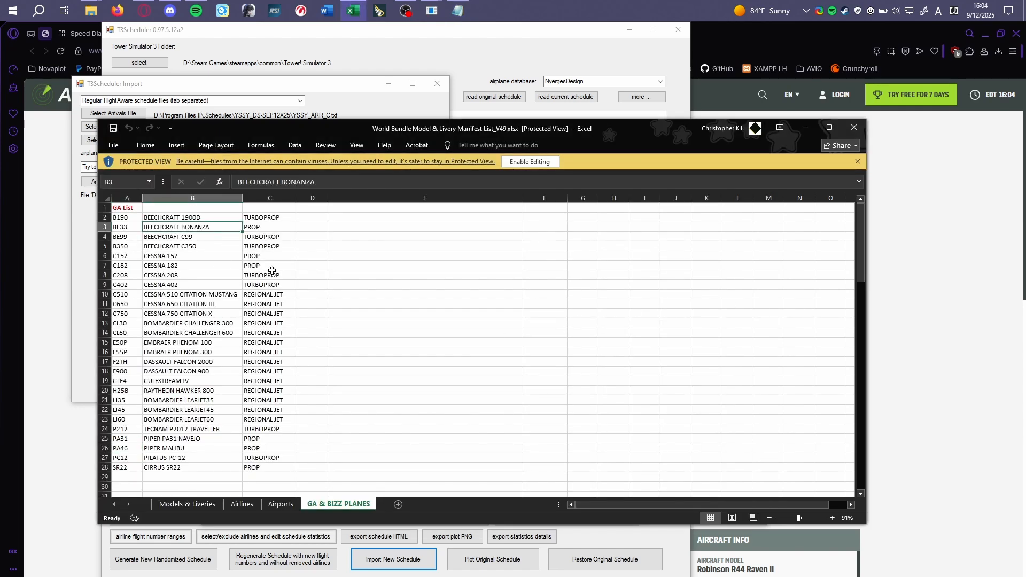
left_click(799, 132)
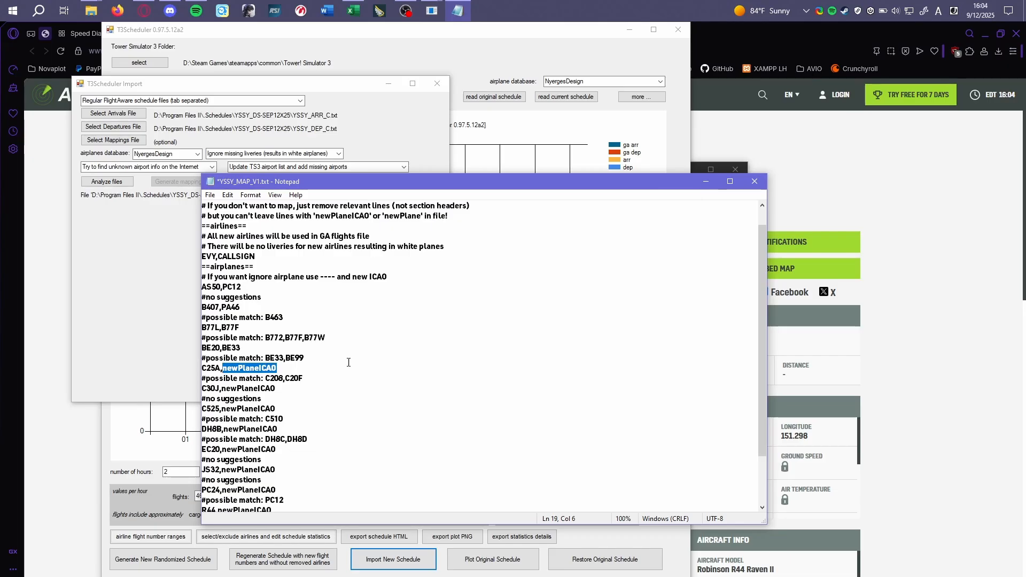
Replace the newPlaneICAO placeholder on the C25A line with C510
left_click_drag(279, 369, 222, 369)
left_click(222, 369)
type("C25A,C")
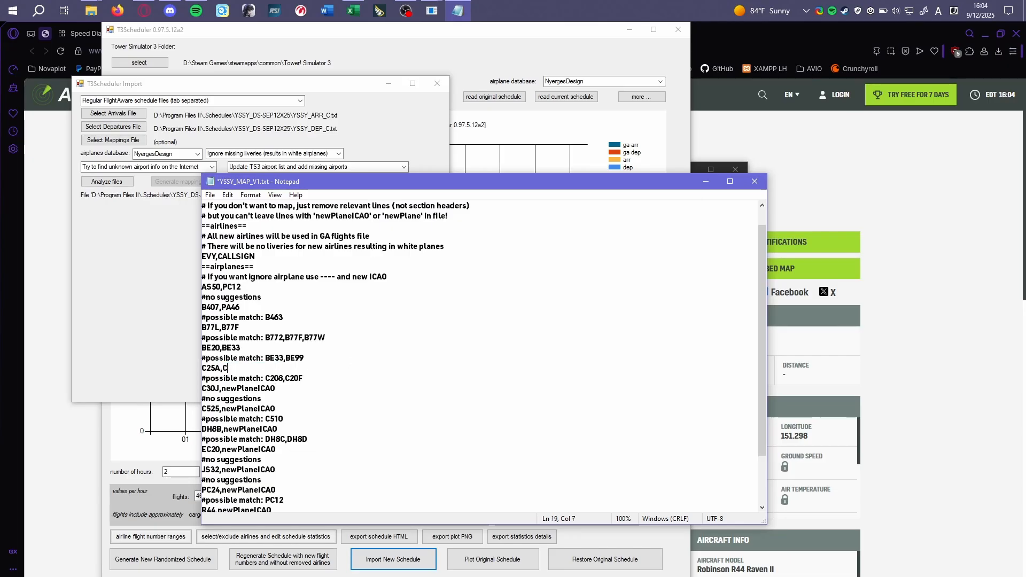
type("510")
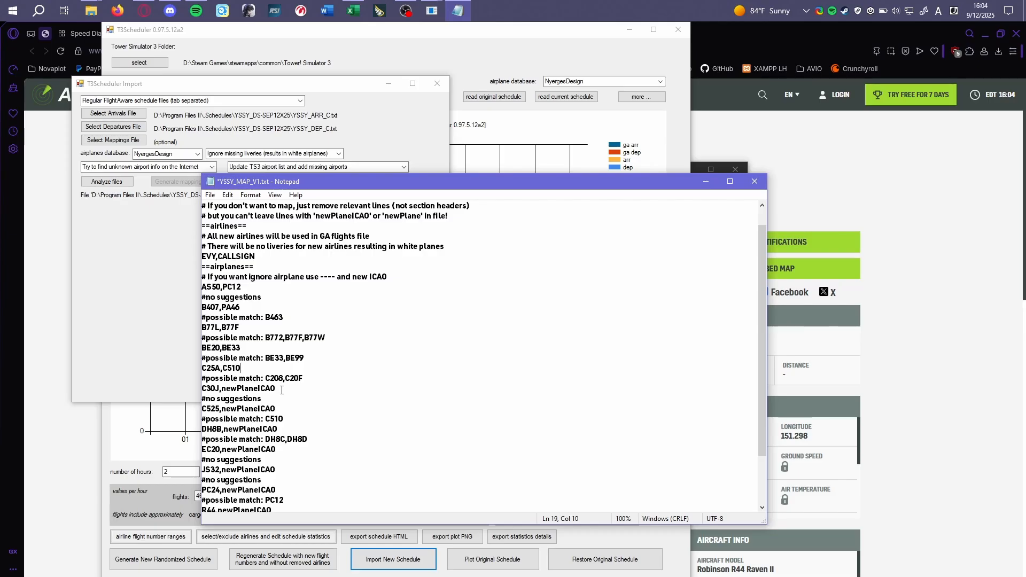
Consult the GA & BIZZ PLANES list in Excel for a substitute model and map C30J to B350 in the mappings file
left_click(283, 388)
left_click_drag(283, 389, 222, 389)
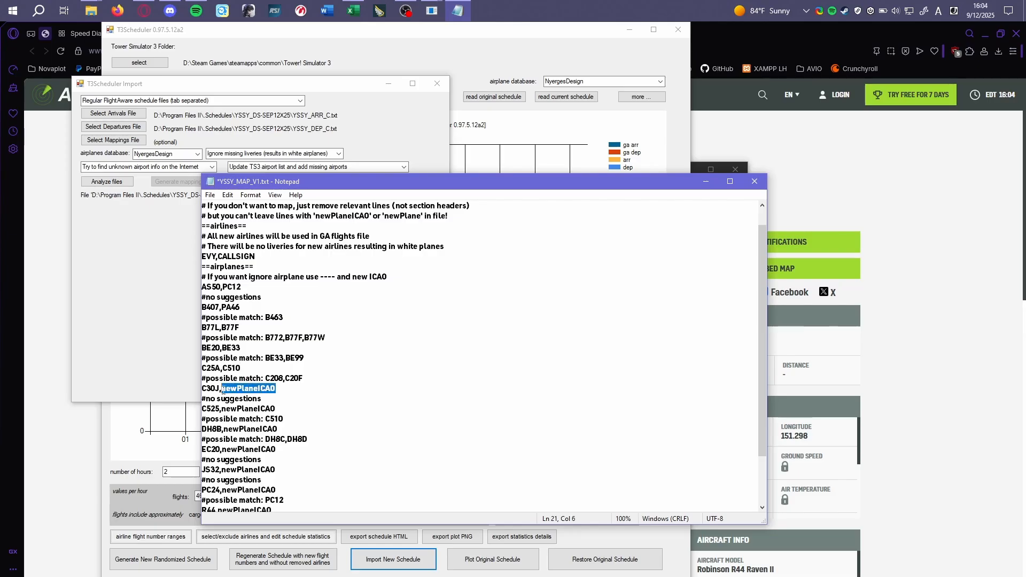
scroll(289, 408, "down", 2)
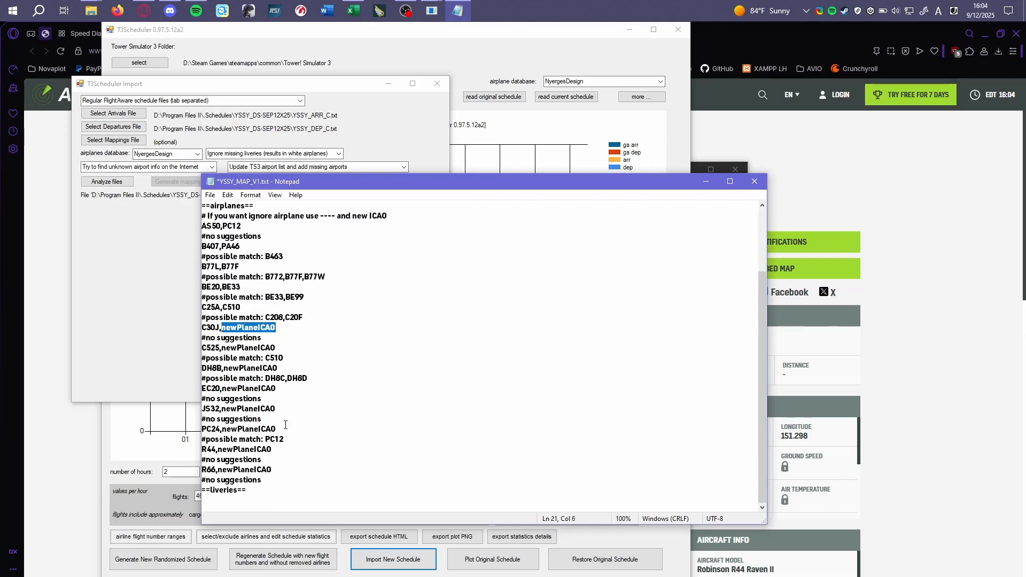
left_click(278, 339)
left_click_drag(288, 330, 223, 331)
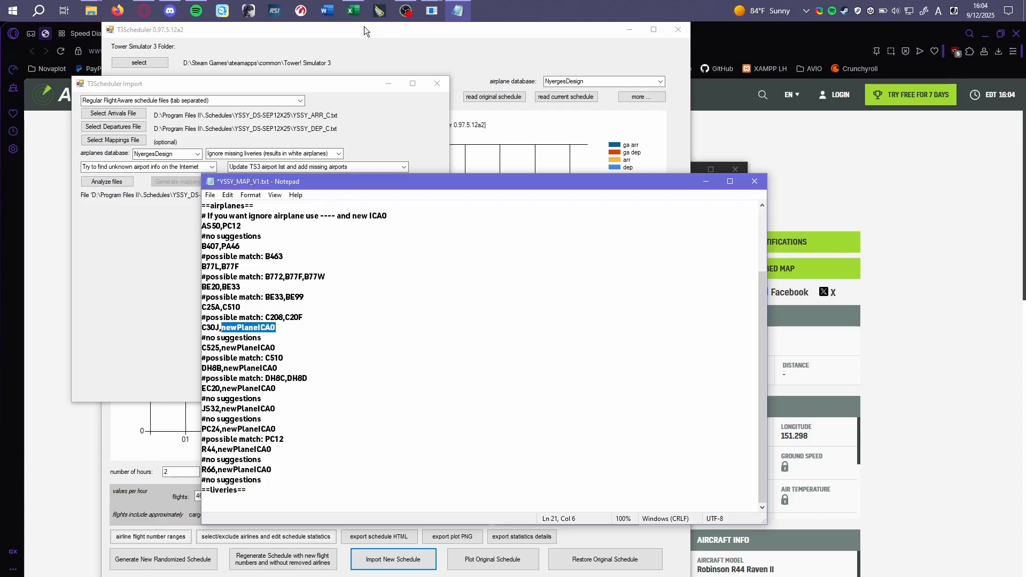
left_click(358, 11)
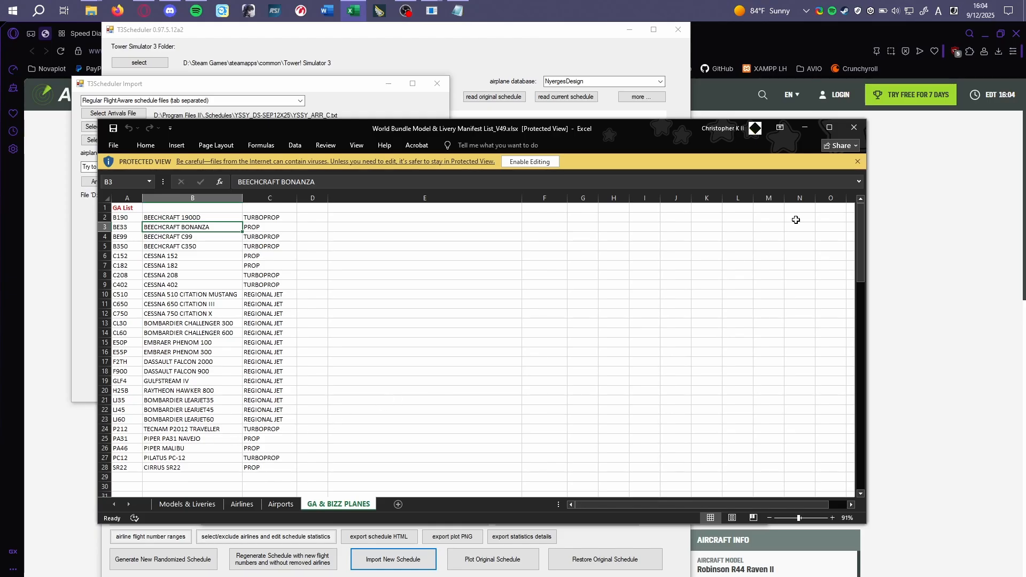
left_click(804, 128)
left_click_drag(285, 332, 221, 329)
type("B350")
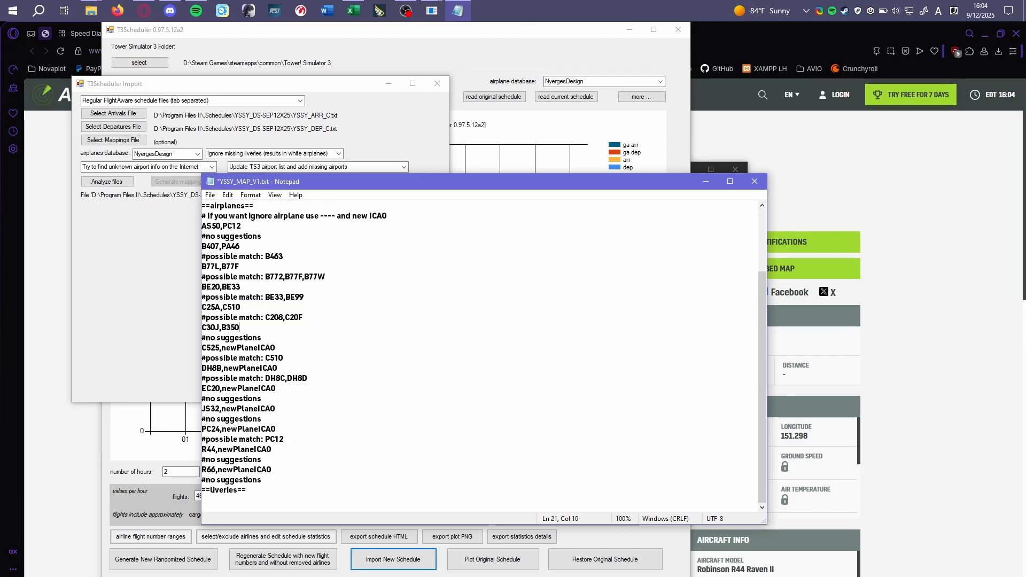
Replace the newPlaneICAO placeholders on the C525 line with C510 and on the DH8B line with DH8C
left_click_drag(281, 345, 222, 348)
type("C525,C510")
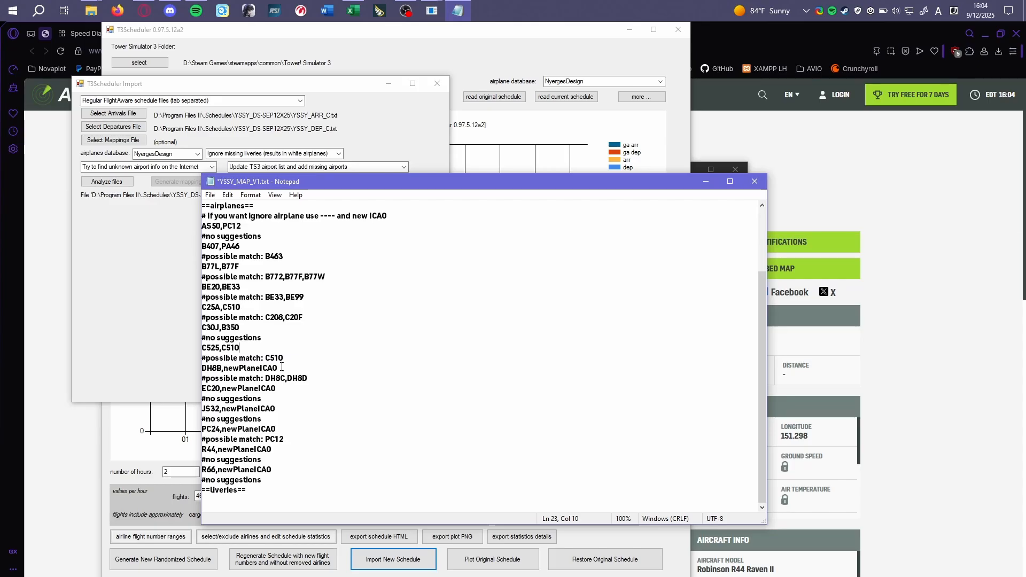
left_click_drag(280, 368, 234, 368)
type("DH8B,DH8C")
Map EC20 to CL30 and JS32 to CL60 in the airplanes section
left_click_drag(283, 389, 222, 389)
type("CL30")
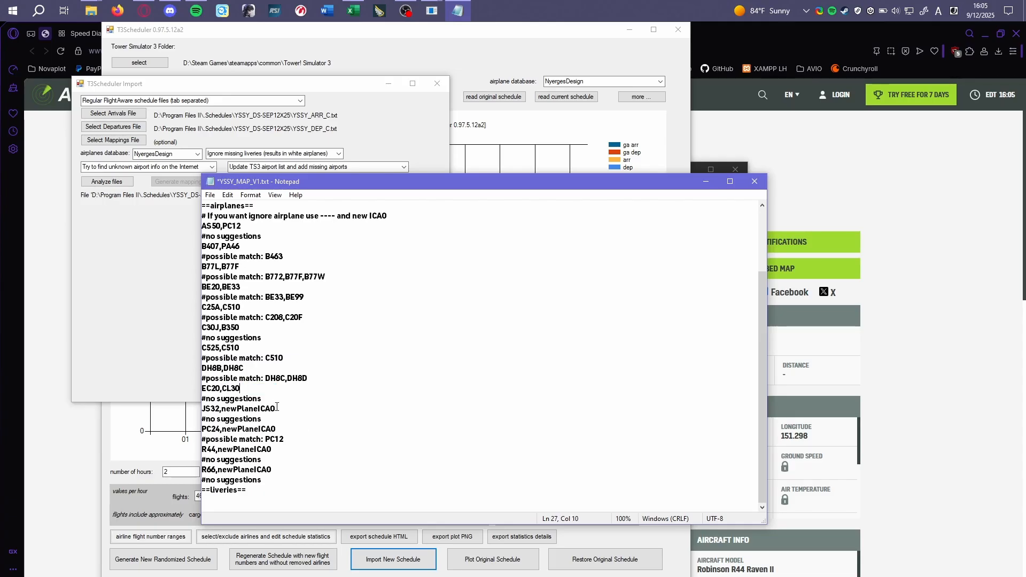
left_click_drag(276, 409, 222, 408)
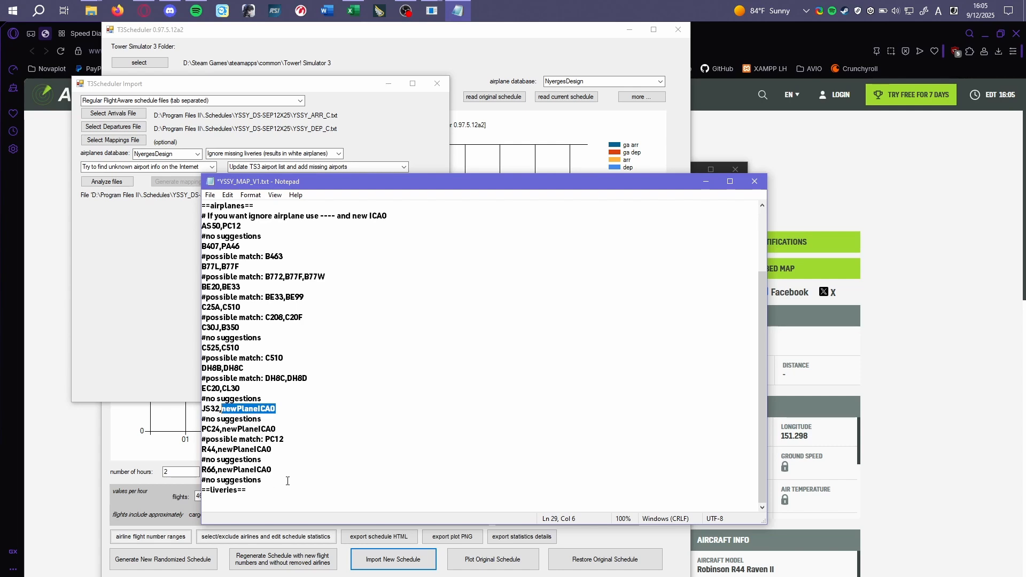
type("CL60")
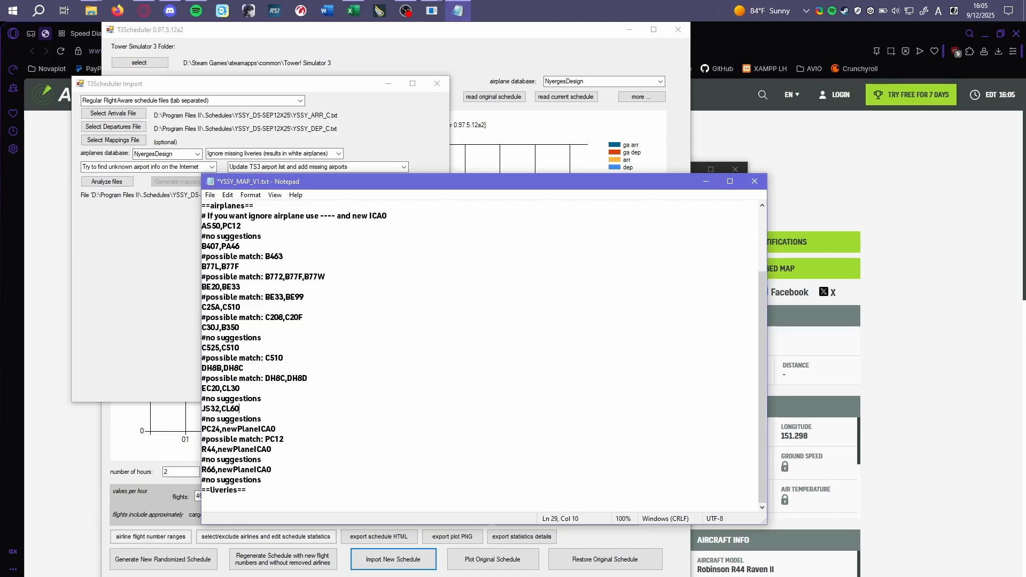
Fill the last airplane placeholders, mapping PC24 to PC12 and both R44 and R66 to SR22
left_click_drag(276, 430, 217, 449)
type("PC1SR22")
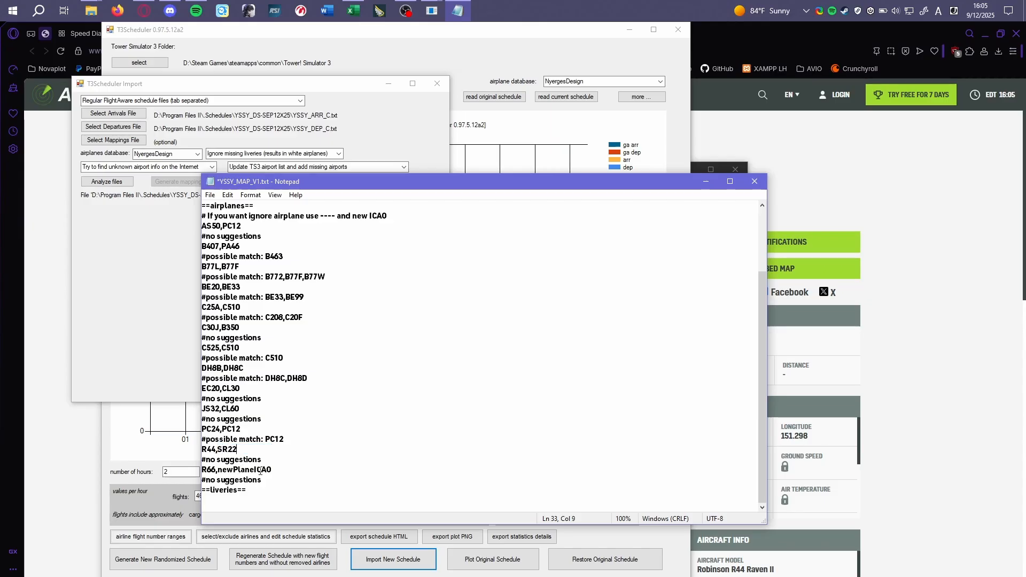
left_click_drag(272, 470, 217, 470)
type("SR22")
scroll(267, 487, "up", 3)
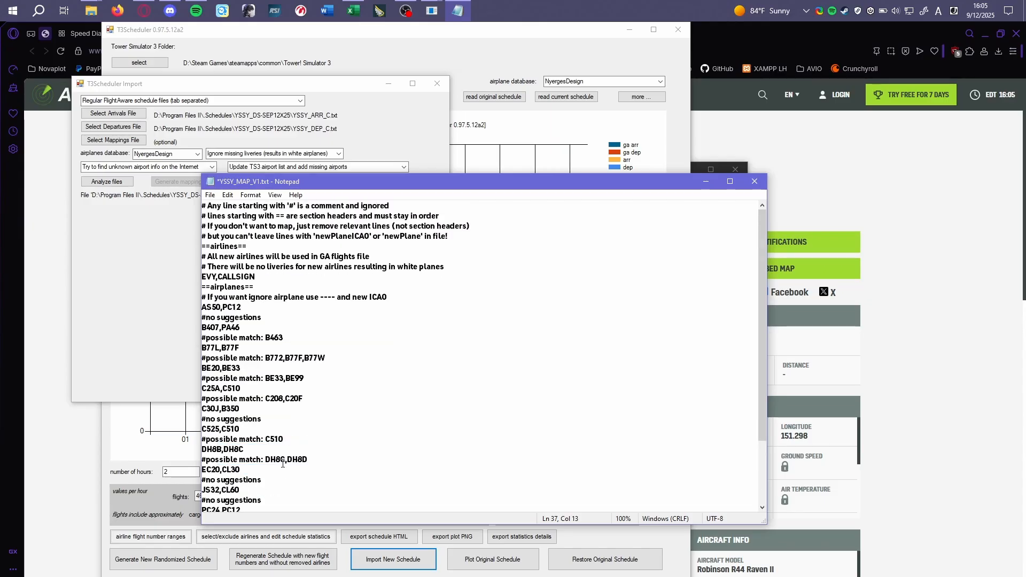
Switch to the browser, search Planespotters.net for EVY, and open the resulting Falcon 7X photo and its operator's Royal Australian Air Force page
left_click(267, 279)
left_click(896, 214)
left_click(374, 35)
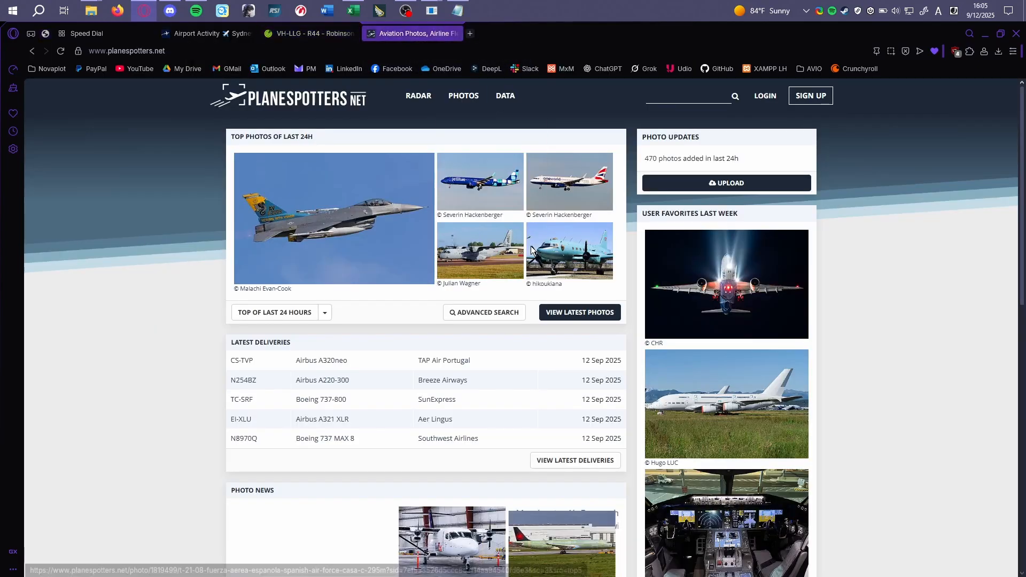
left_click(695, 94)
type("EVY")
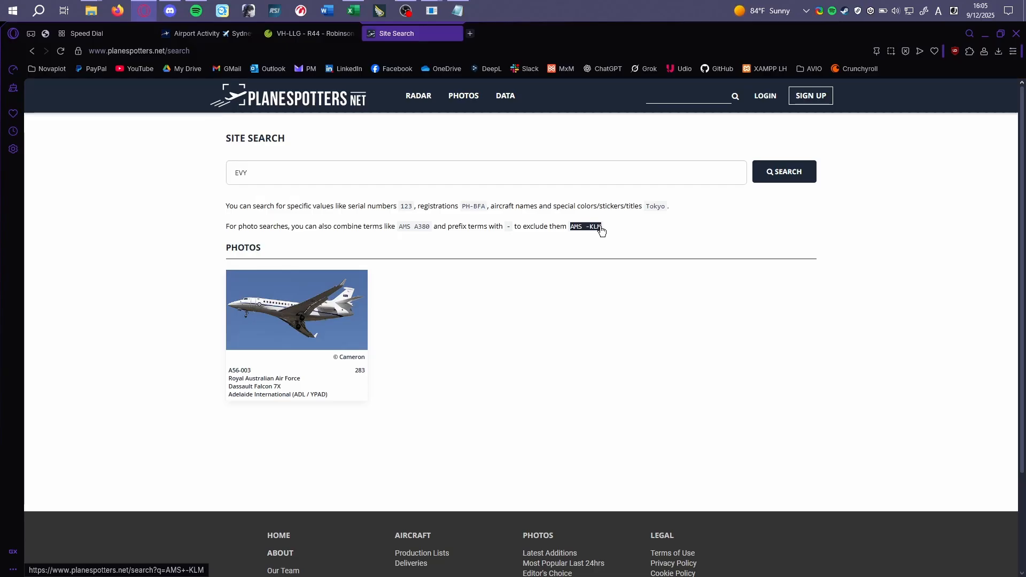
left_click(356, 321)
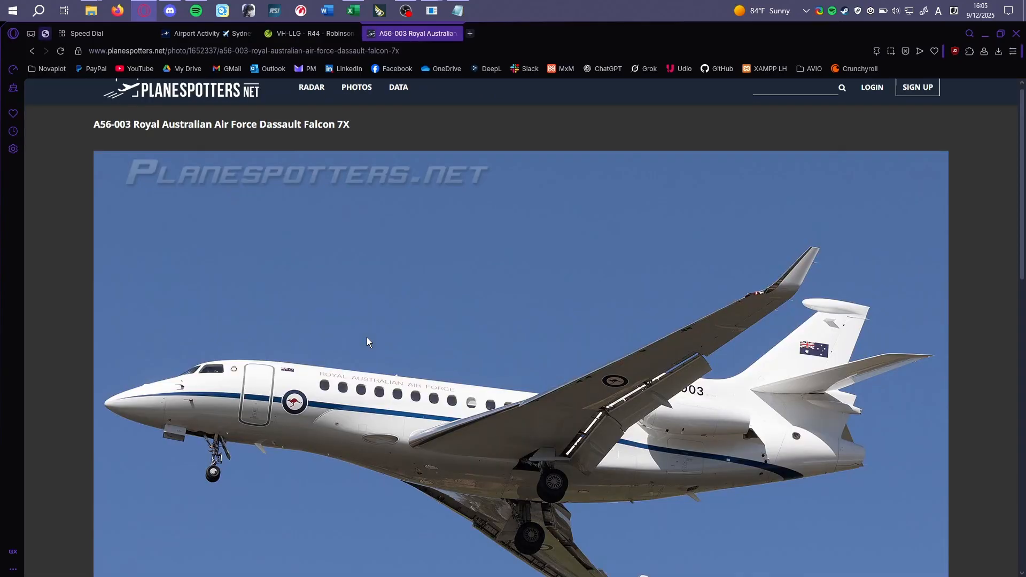
scroll(367, 338, "down", 8)
left_click(348, 337)
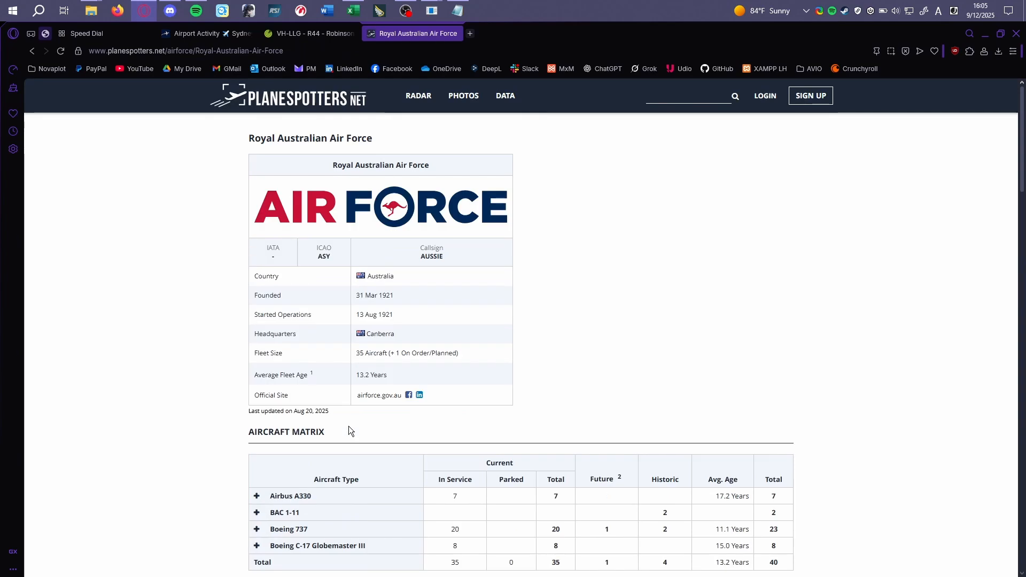
Close the Planespotters tab, search AirNav Radar for EVY11 and open the flight page of EVY118
left_click(454, 33)
left_click(763, 94)
type("E")
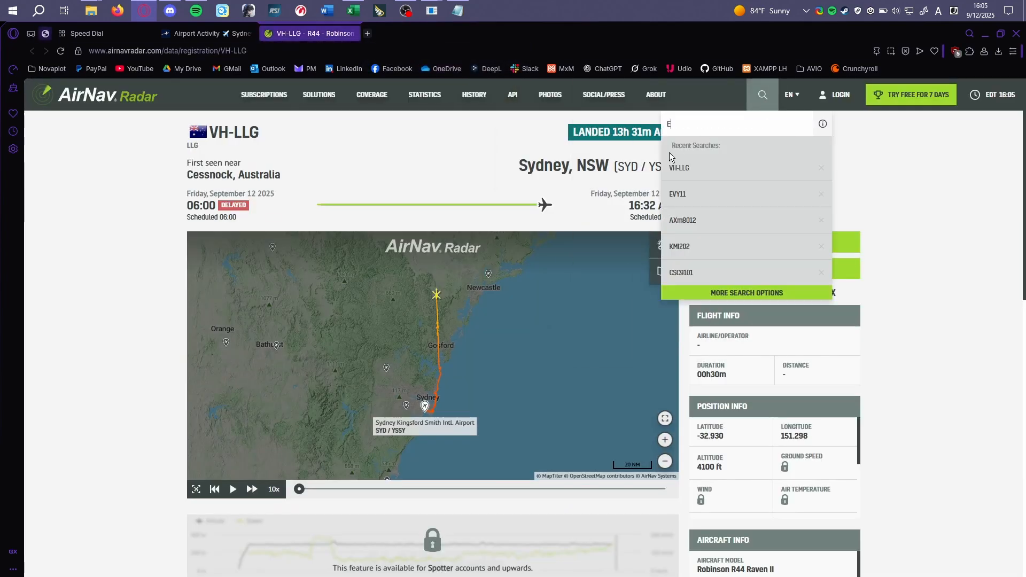
type("VY11")
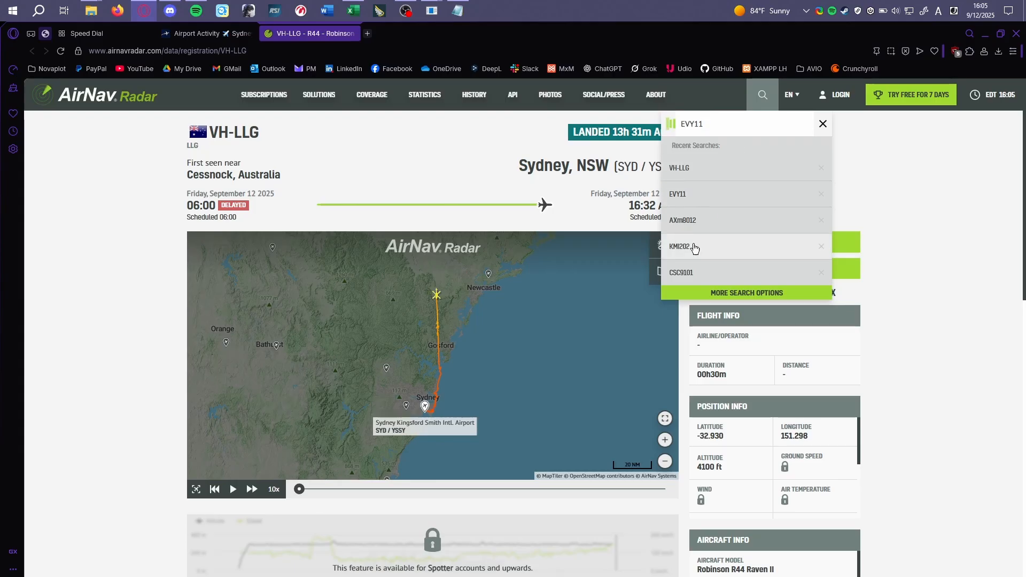
left_click(748, 199)
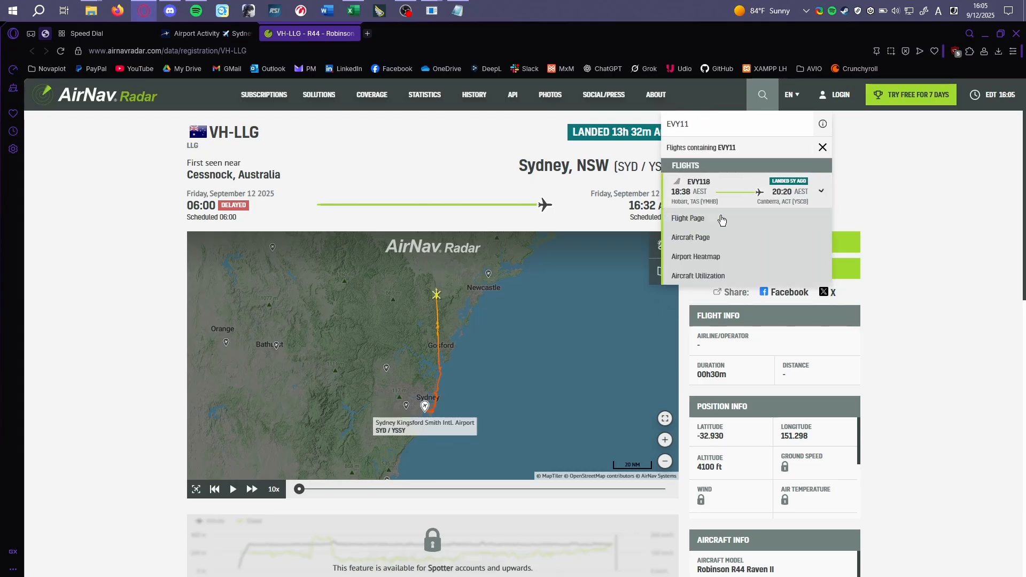
left_click(719, 225)
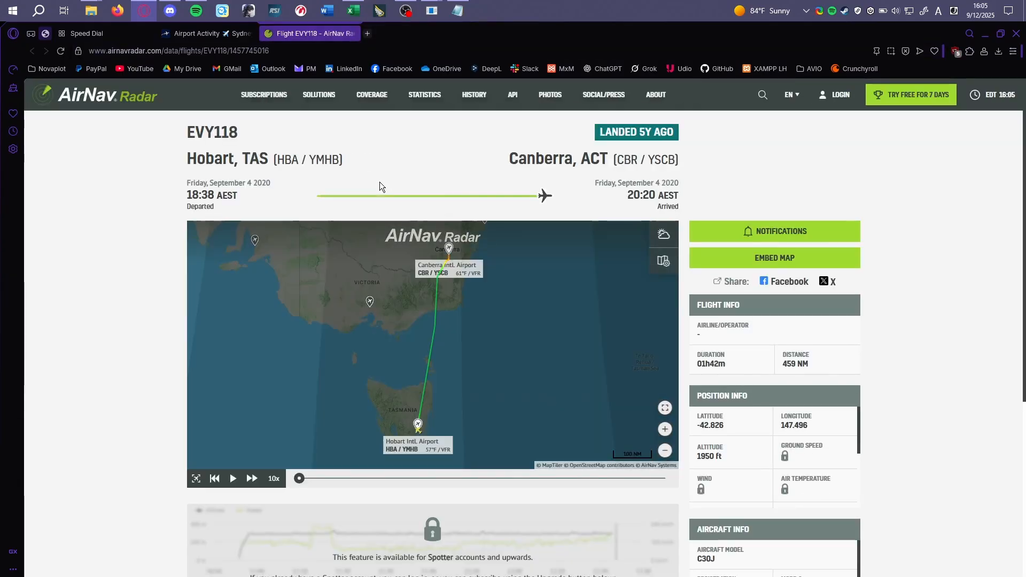
Examine EVY118's operator, aircraft and flight activity details, and open the C30J aircraft page to look through its flight activity
scroll(379, 181, "down", 2)
scroll(380, 181, "down", 2)
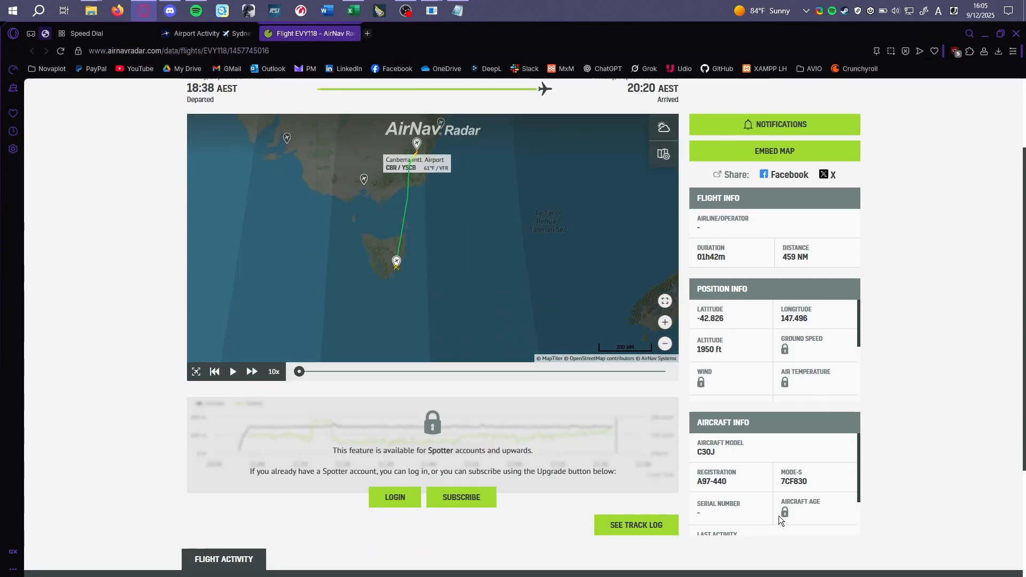
scroll(770, 496, "down", 2)
scroll(771, 496, "down", 2)
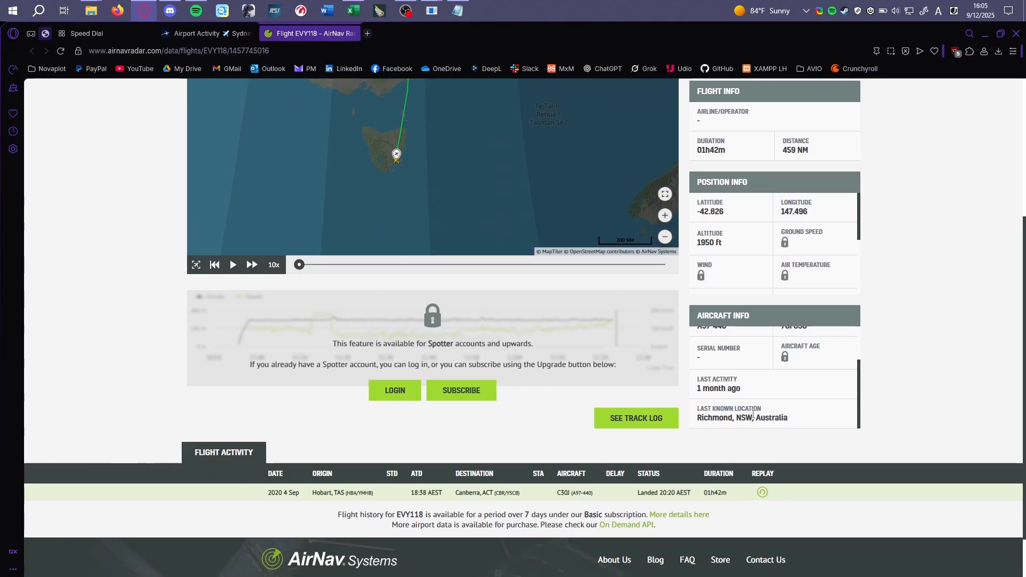
scroll(492, 426, "down", 1)
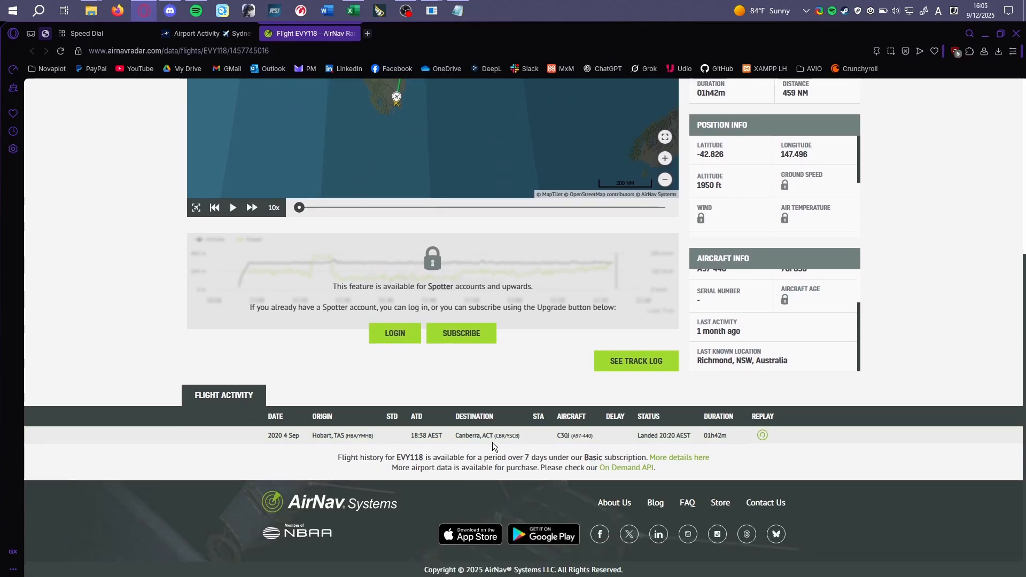
left_click(563, 437)
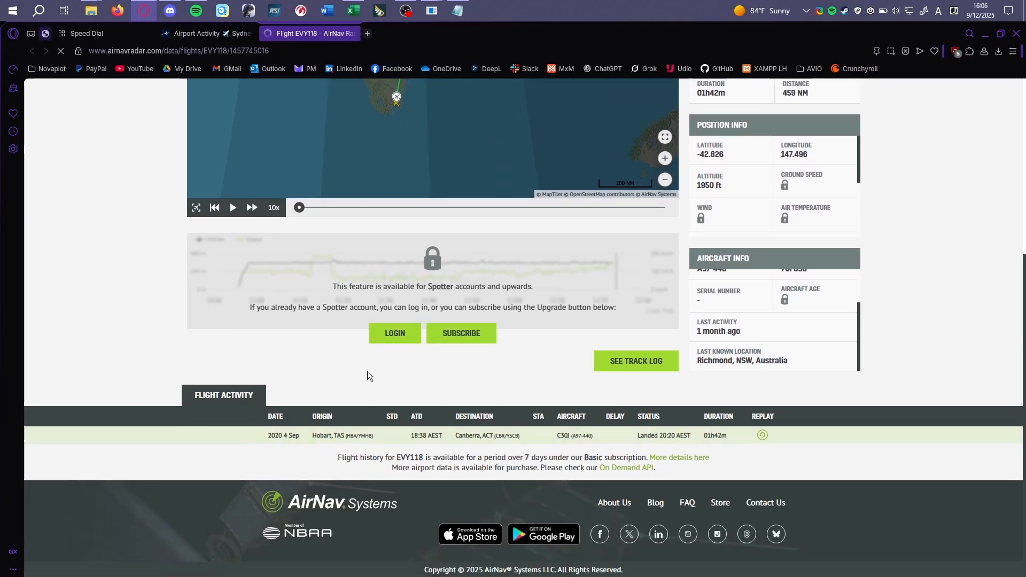
scroll(229, 348, "down", 7)
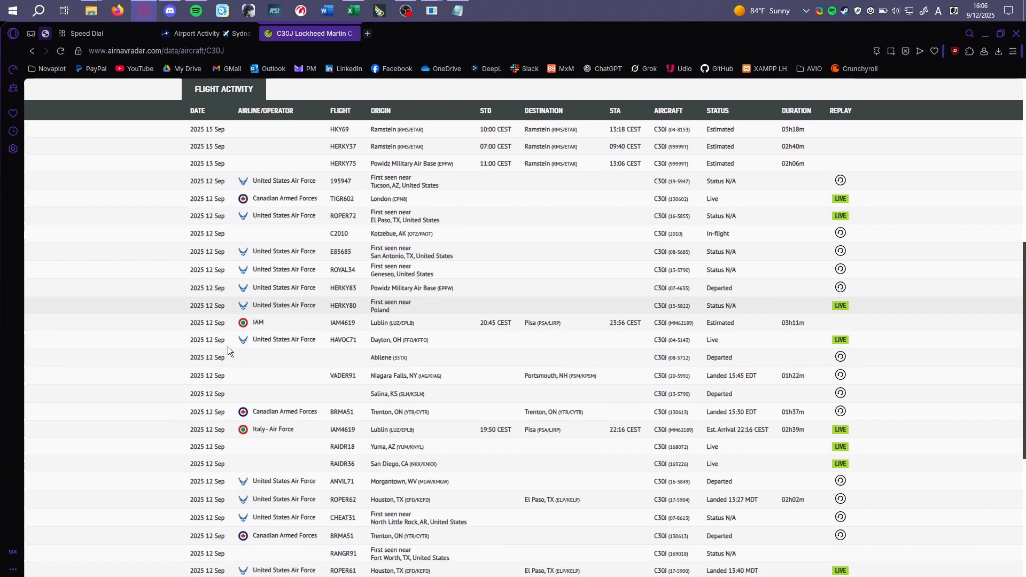
Scan the operators and flight numbers in the flight activity list of the C30J aircraft page
scroll(225, 348, "up", 7)
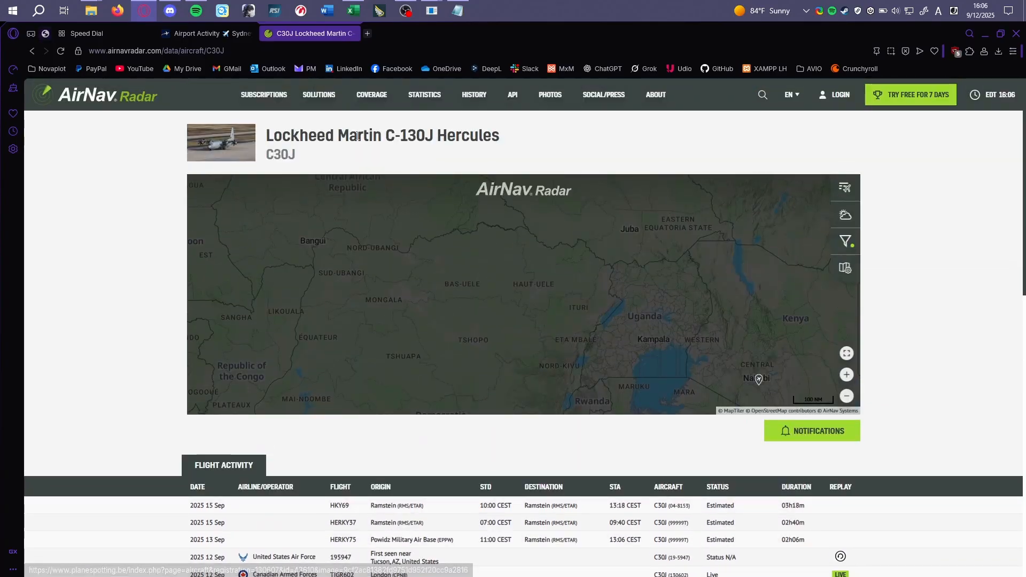
scroll(112, 233, "down", 4)
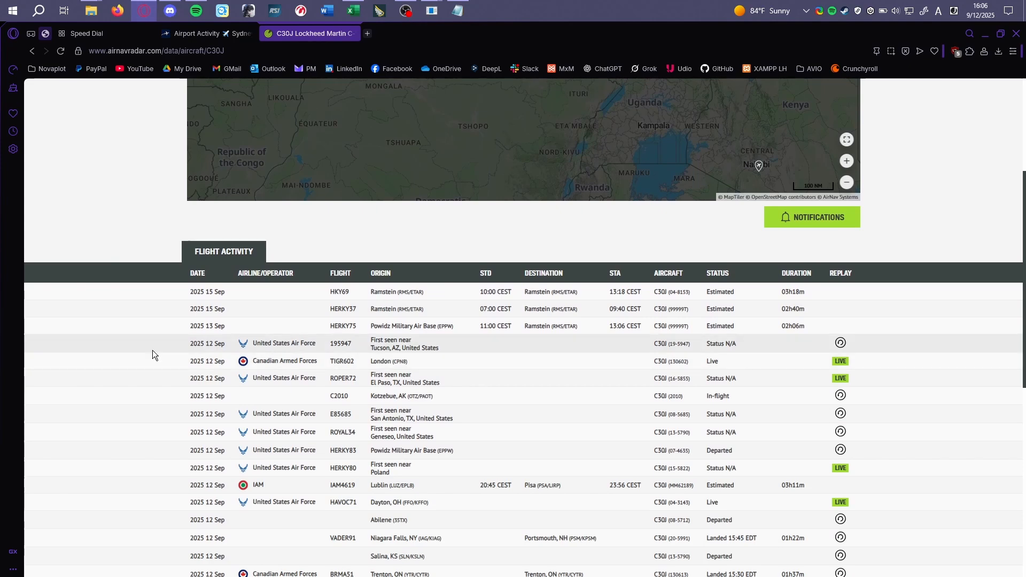
scroll(230, 330, "down", 4)
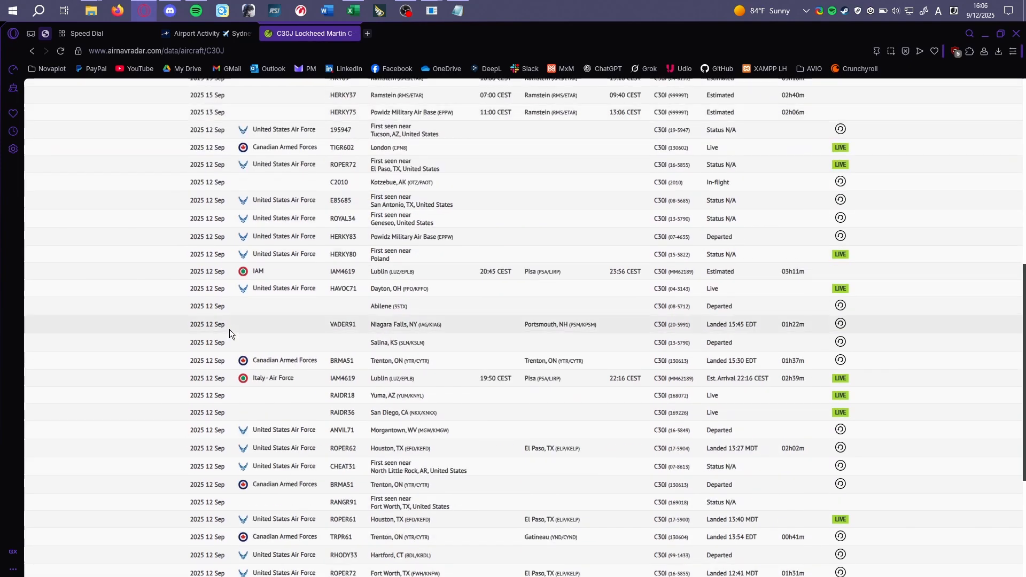
scroll(230, 329, "down", 4)
scroll(272, 386, "up", 12)
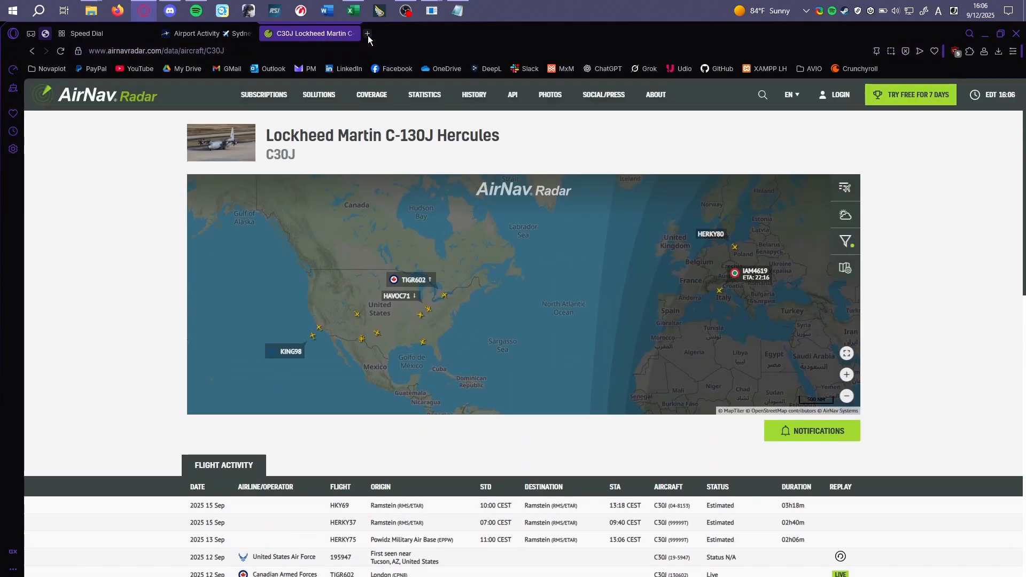
Search Google for "EVY ICAO" in a new tab, expand the AI overview and look through the results
left_click(367, 33)
type("EVY ICAO")
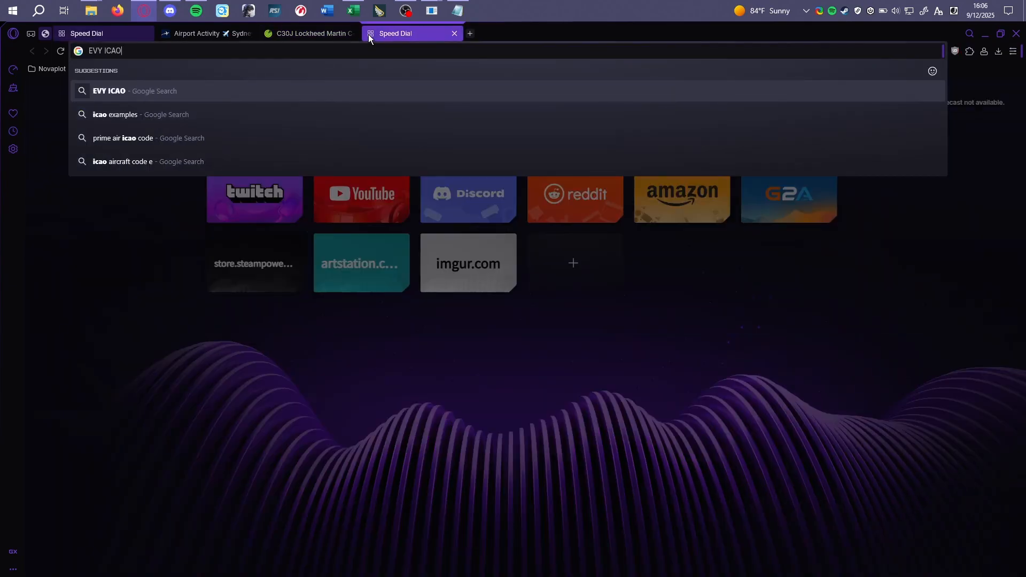
key("Return")
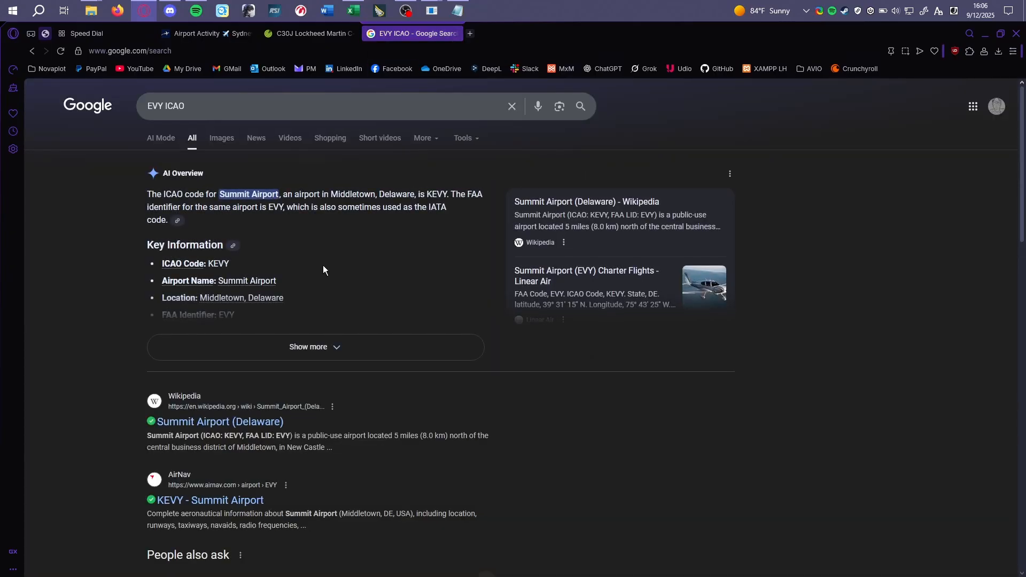
left_click(323, 346)
scroll(105, 299, "down", 5)
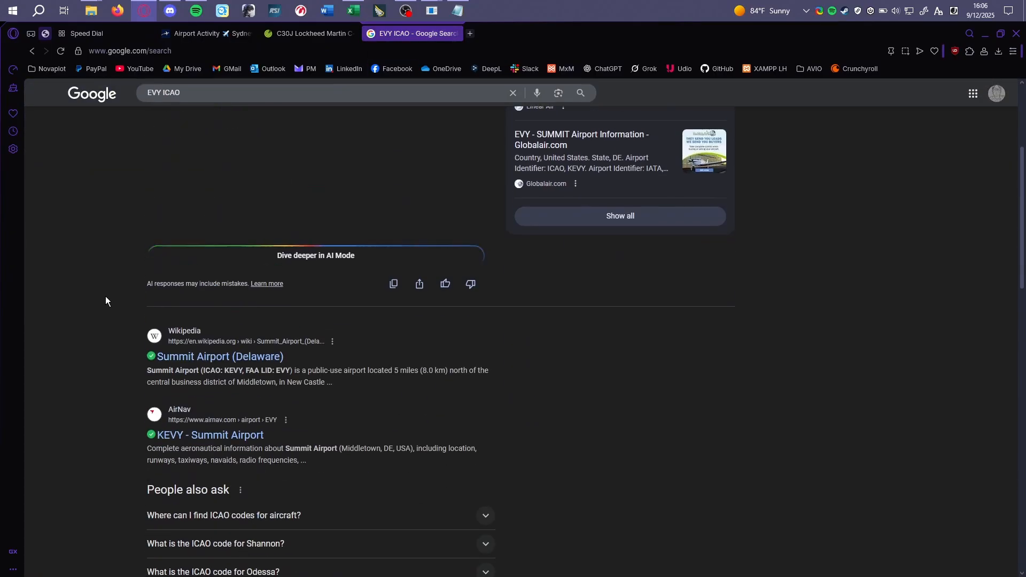
scroll(106, 301, "down", 4)
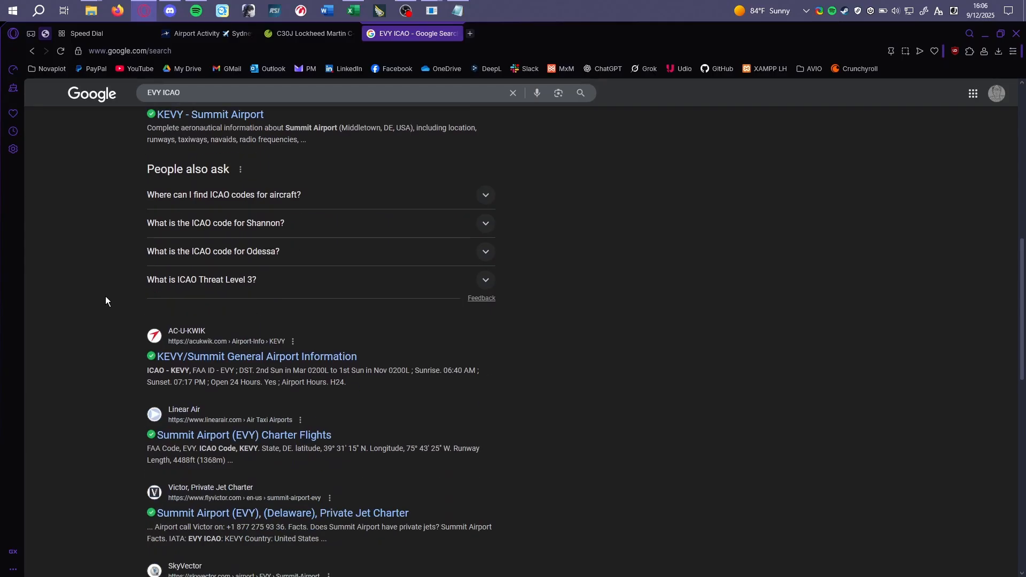
scroll(105, 297, "down", 6)
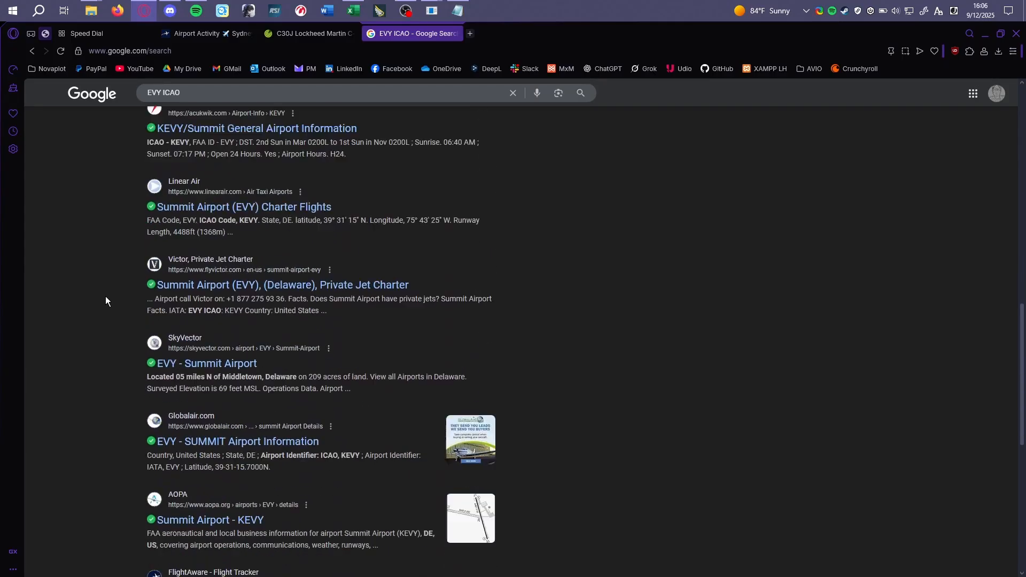
scroll(105, 297, "up", 15)
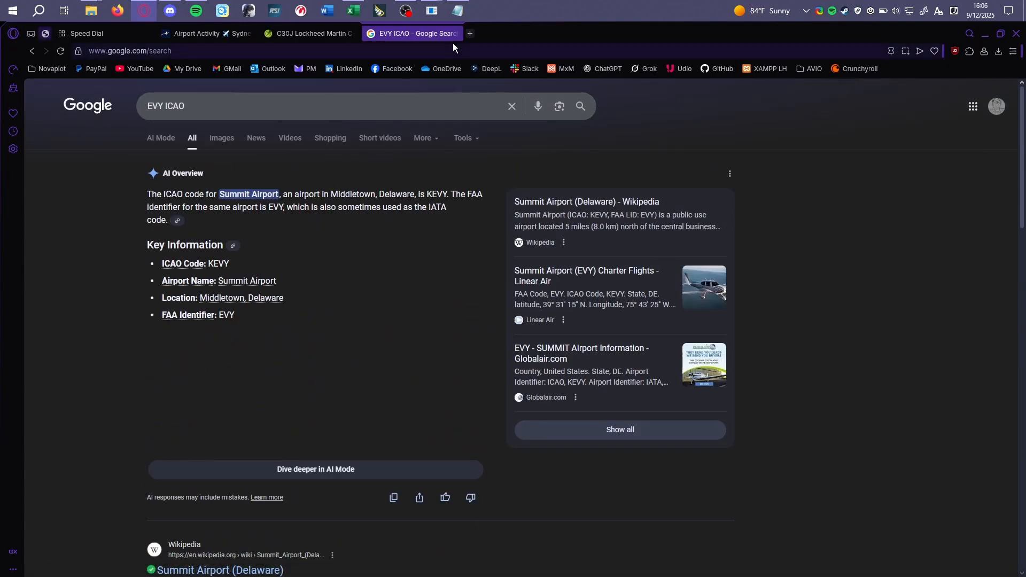
Refine the search to "EVY ICAO RAAF", read the expanded overview and the 123ATC call sign page for EVY, and close the tab
left_click(364, 103)
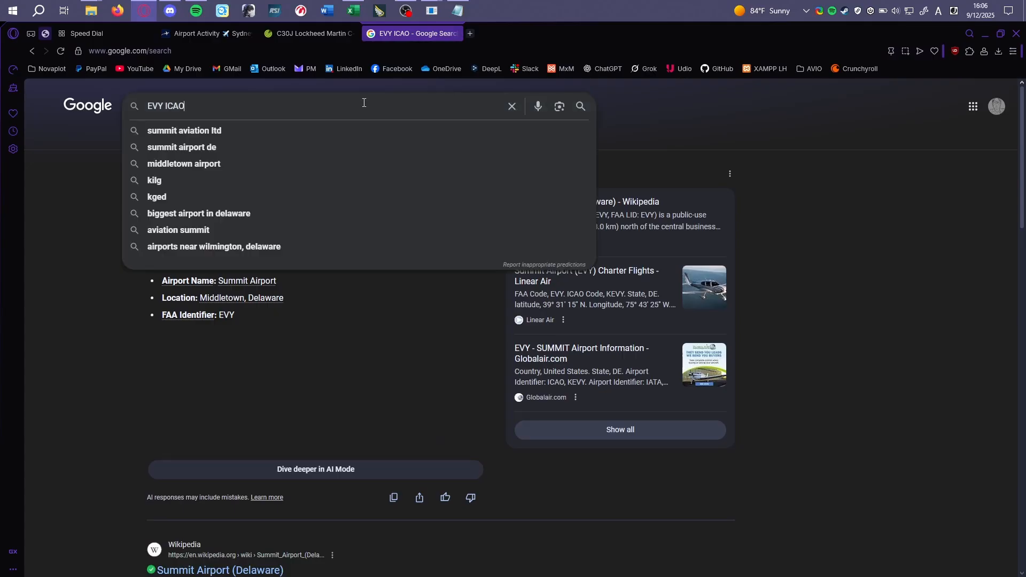
type("R")
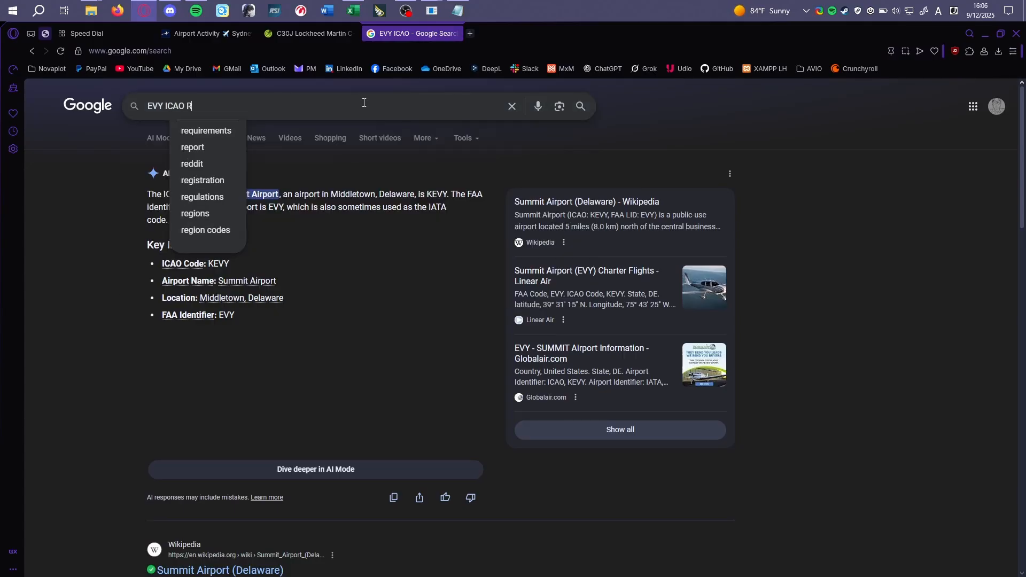
type("AAF")
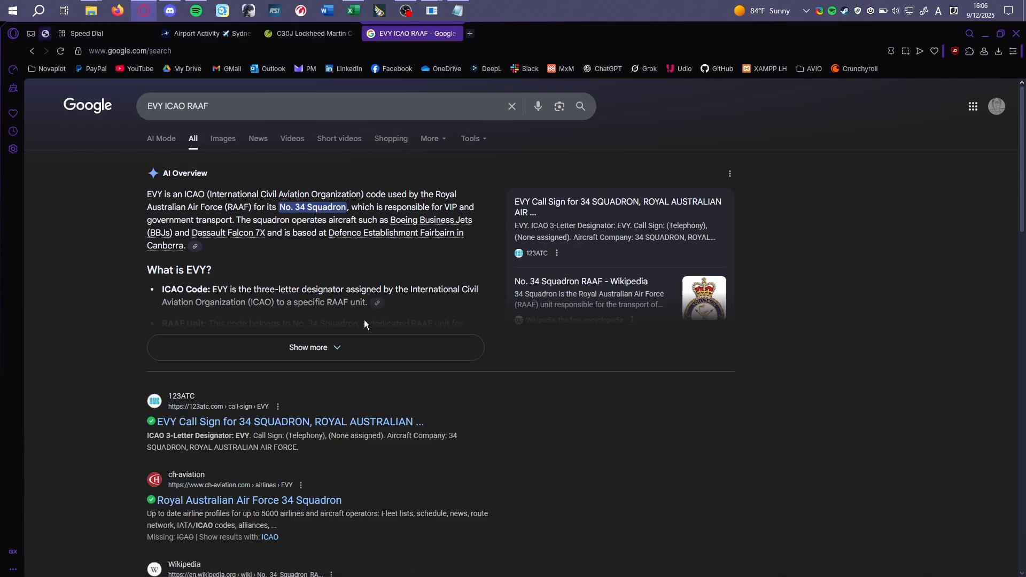
left_click(362, 349)
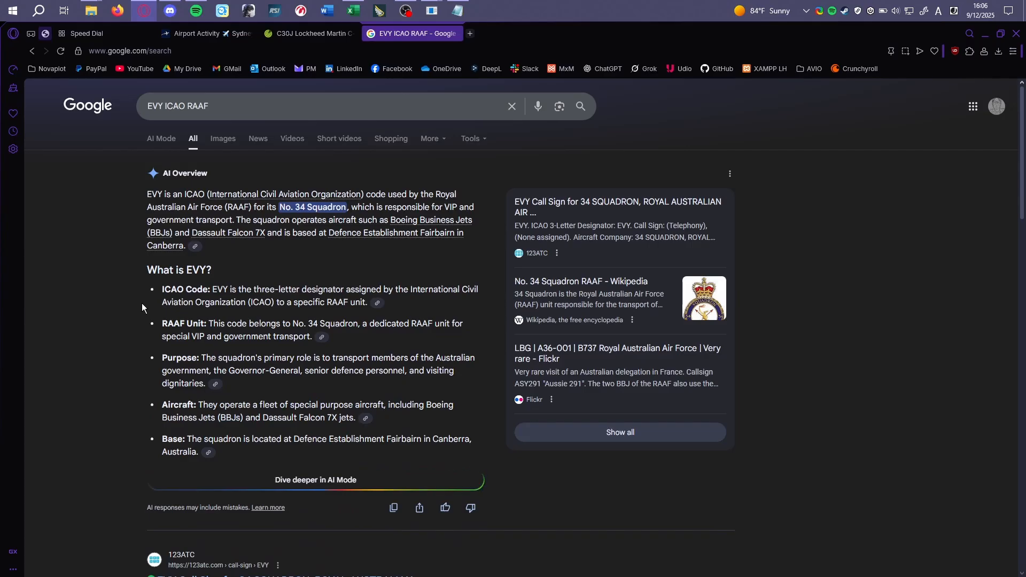
scroll(142, 303, "down", 2)
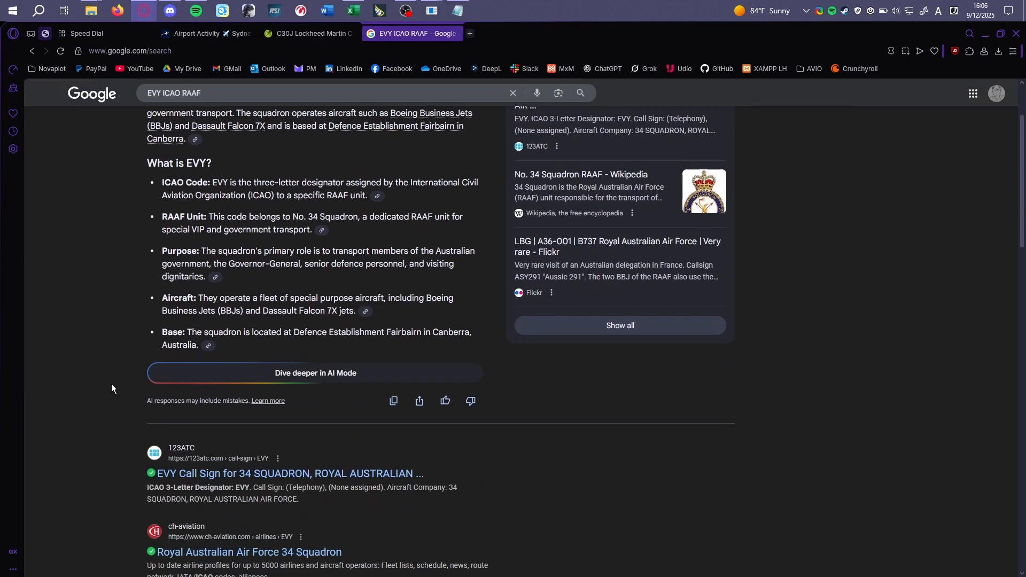
left_click(209, 472)
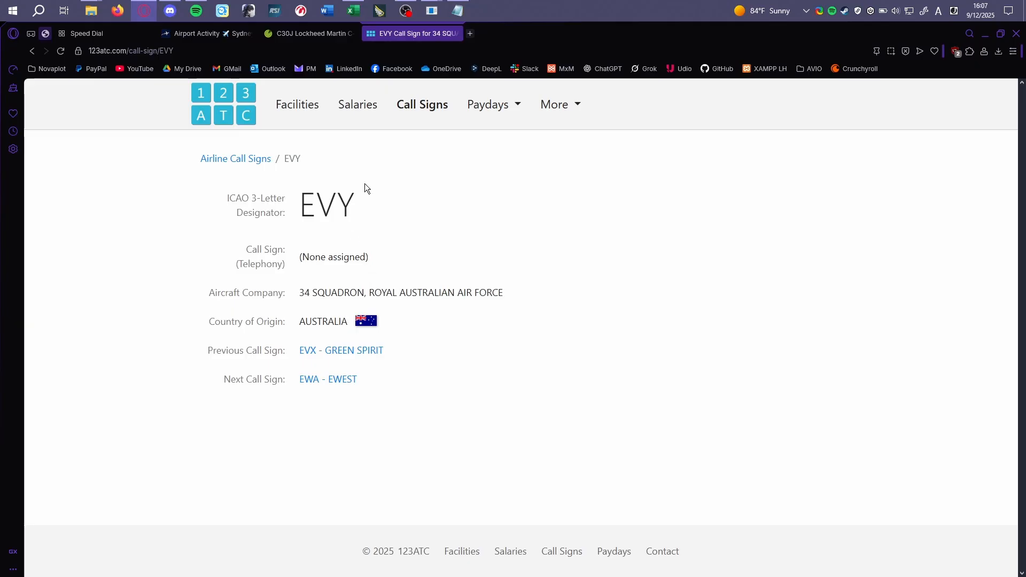
left_click(453, 34)
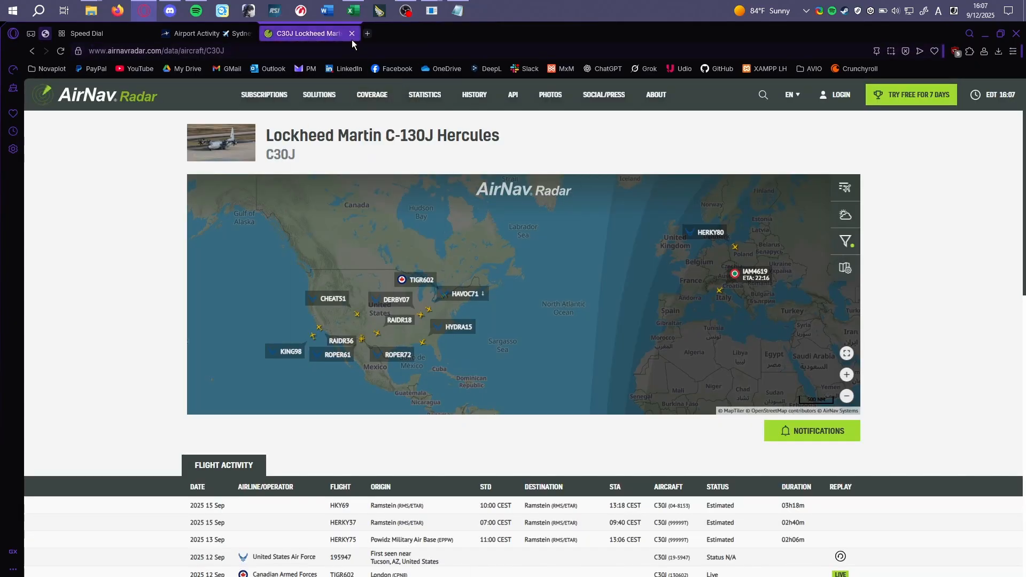
Switch to YSSY_MAP_V1.txt in Notepad, replace EVY's CALLSIGN placeholder with EVY, save, check the mappings and close the file
mouse_move(457, 12)
left_click(458, 62)
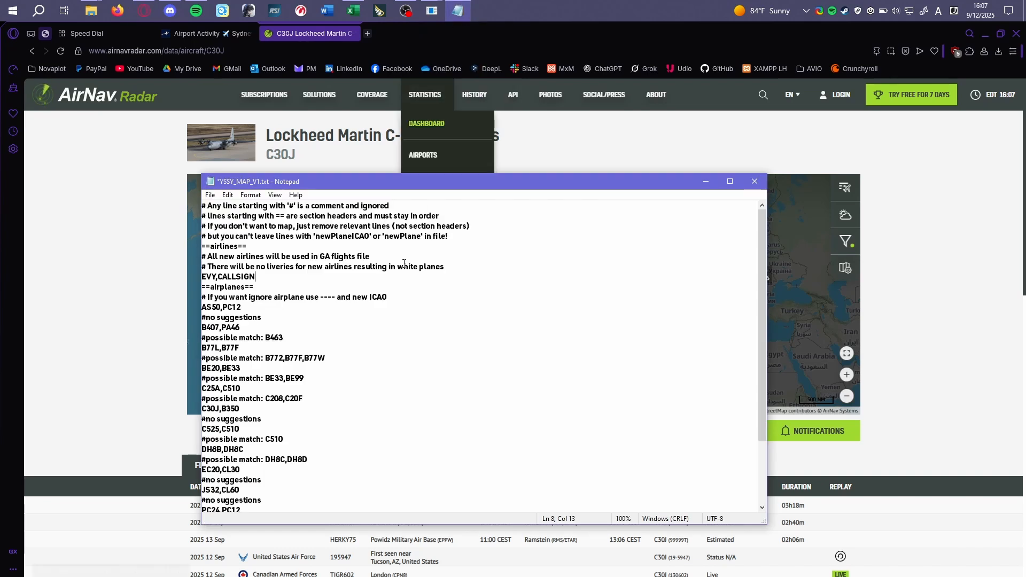
left_click_drag(256, 277, 217, 276)
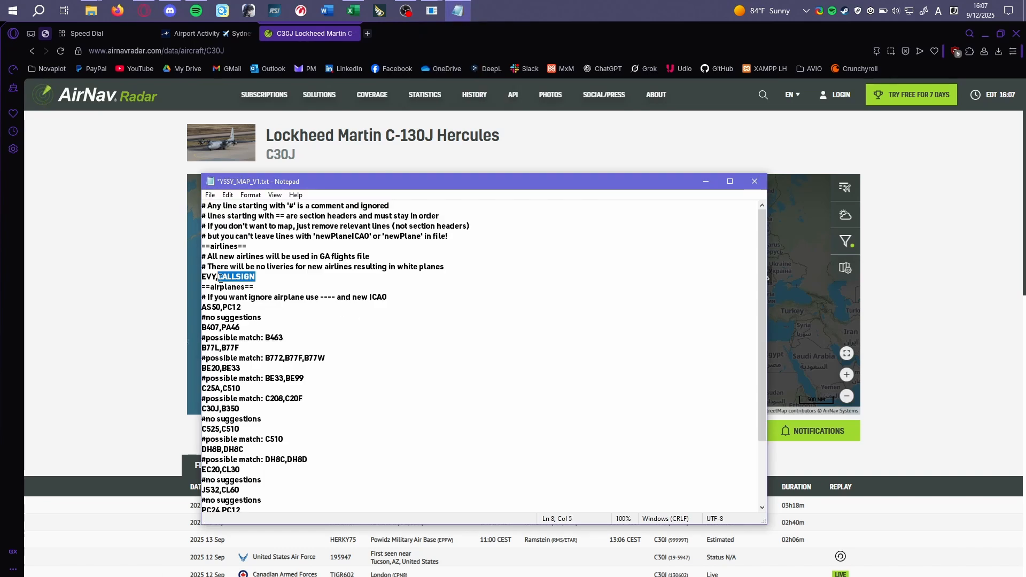
type("EVY,EVY")
key("ctrl+s")
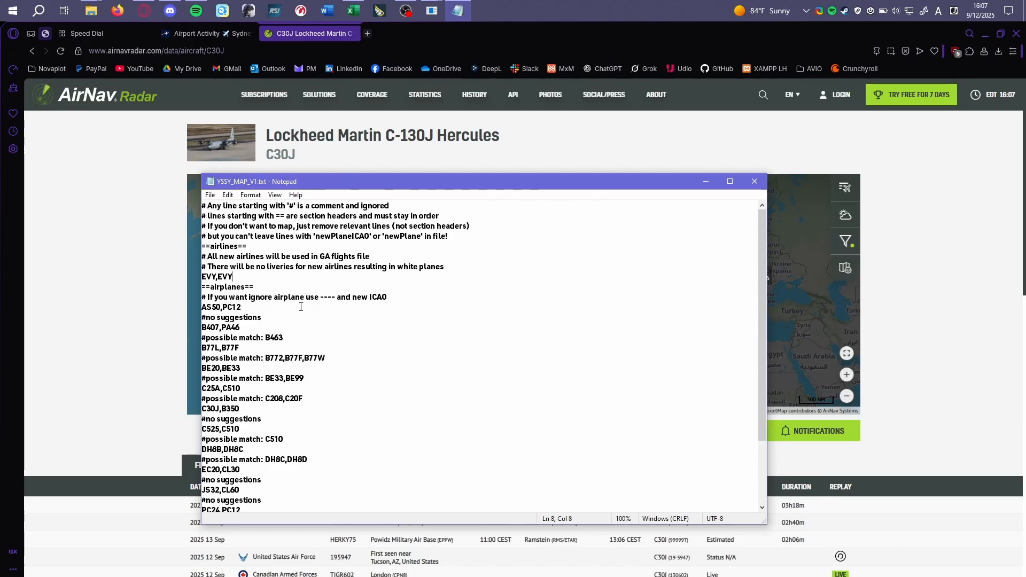
scroll(301, 307, "down", 2)
scroll(301, 308, "down", 1)
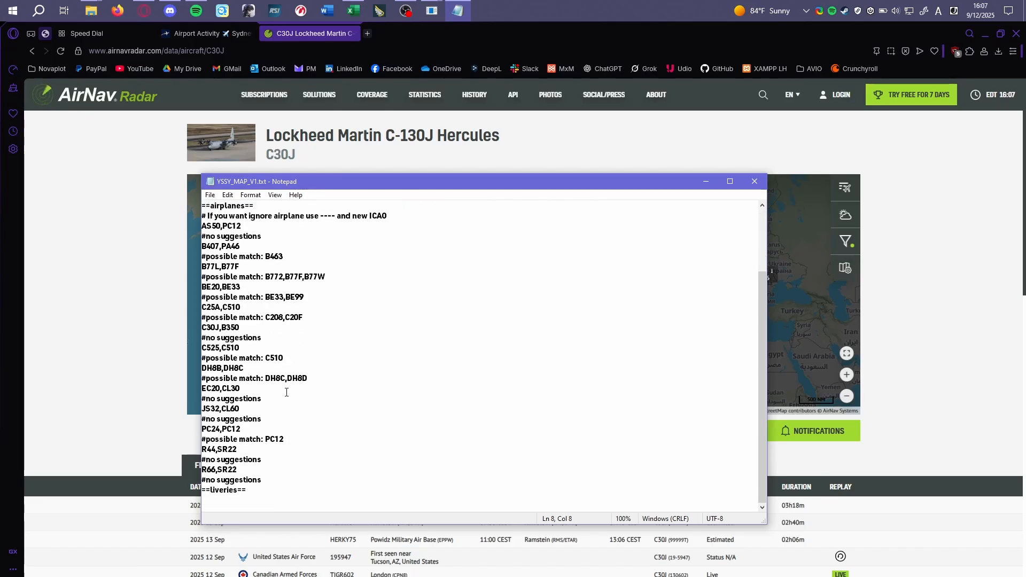
scroll(286, 392, "up", 3)
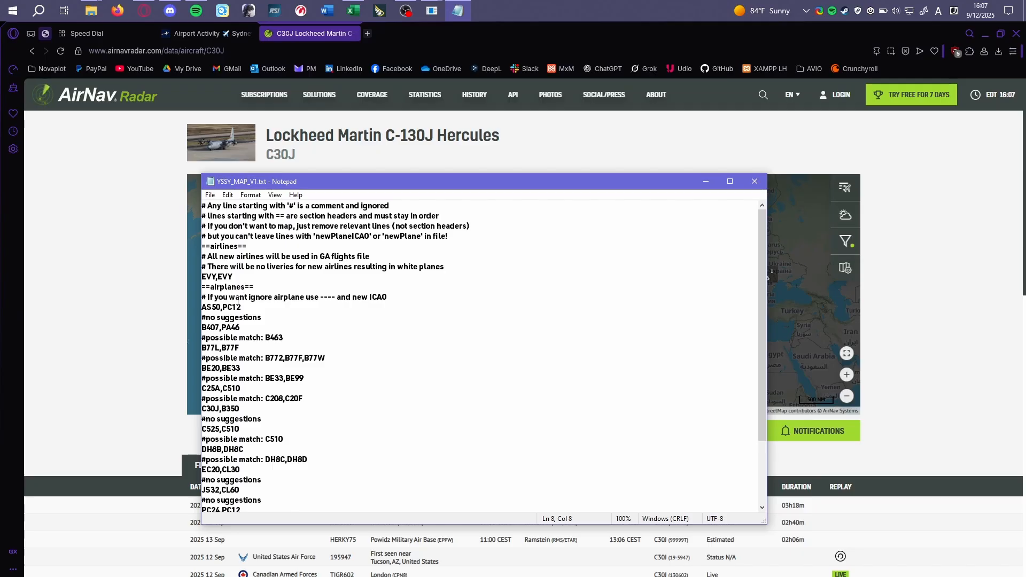
scroll(236, 297, "down", 3)
scroll(257, 320, "up", 3)
left_click(755, 181)
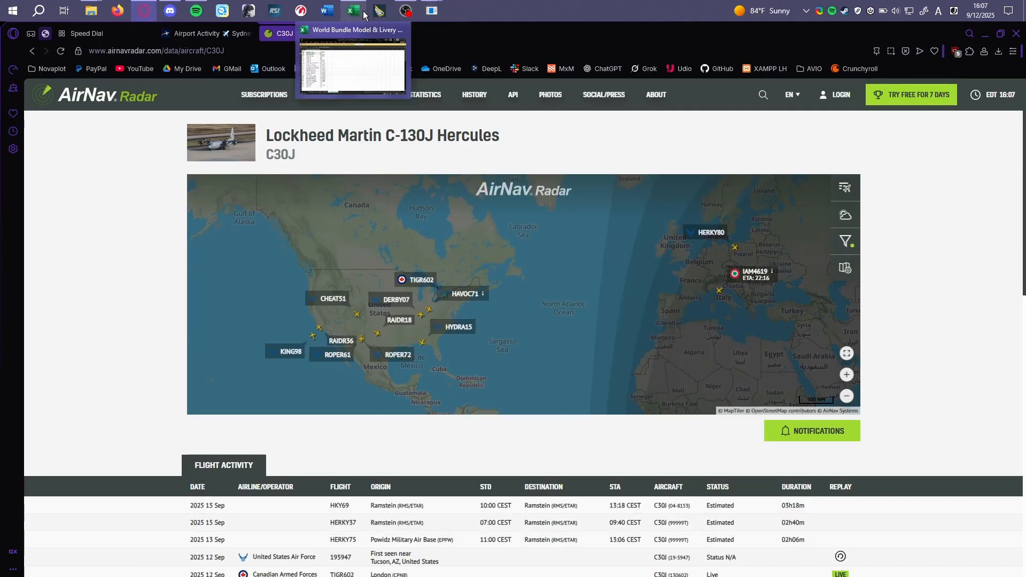
Switch to T3Scheduler, load YSSY_MAP_V1.txt as the mappings file, analyze the files and look through the missing liveries
mouse_move(428, 12)
left_click(463, 63)
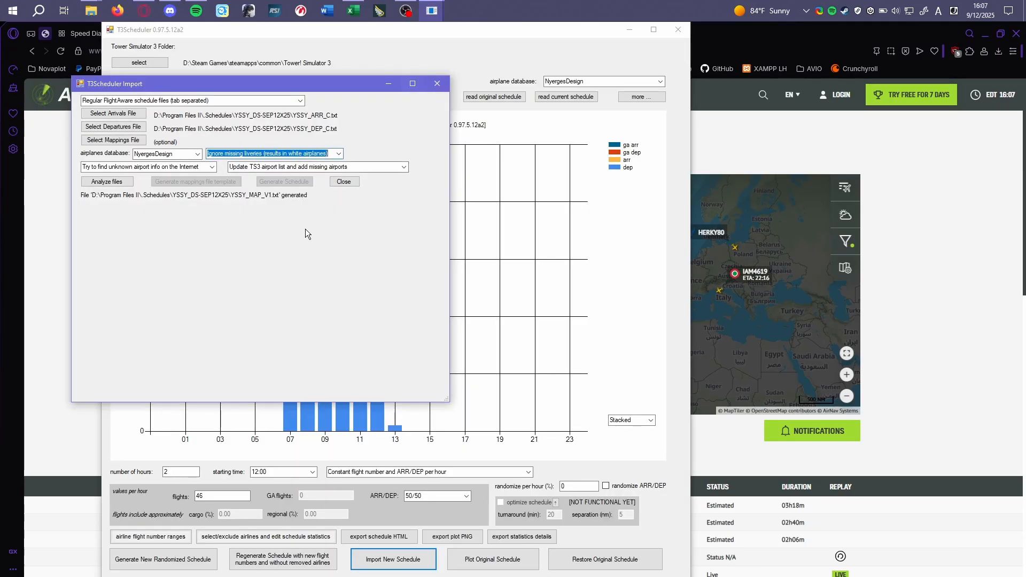
left_click(113, 140)
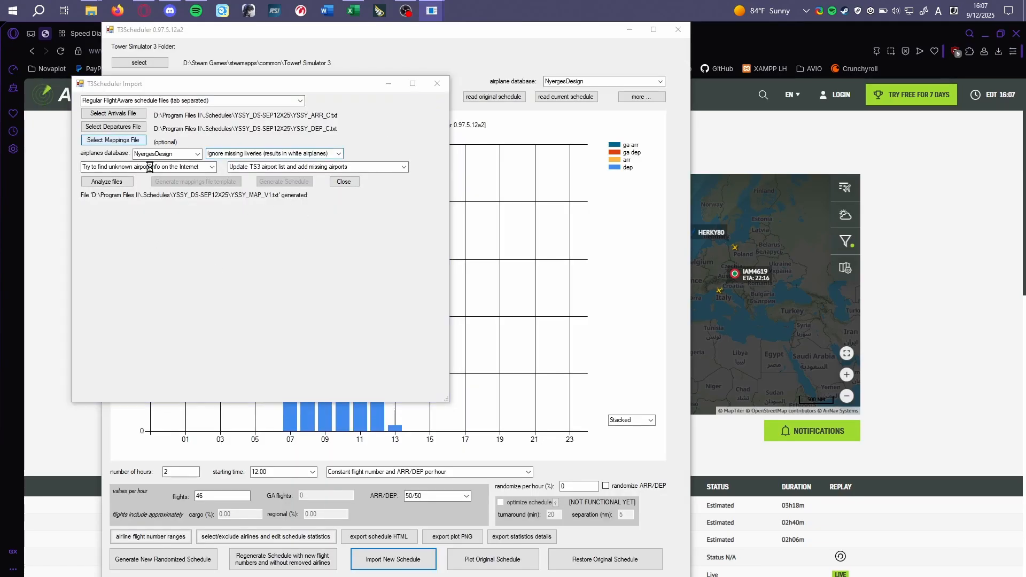
double_click(219, 213)
left_click(107, 182)
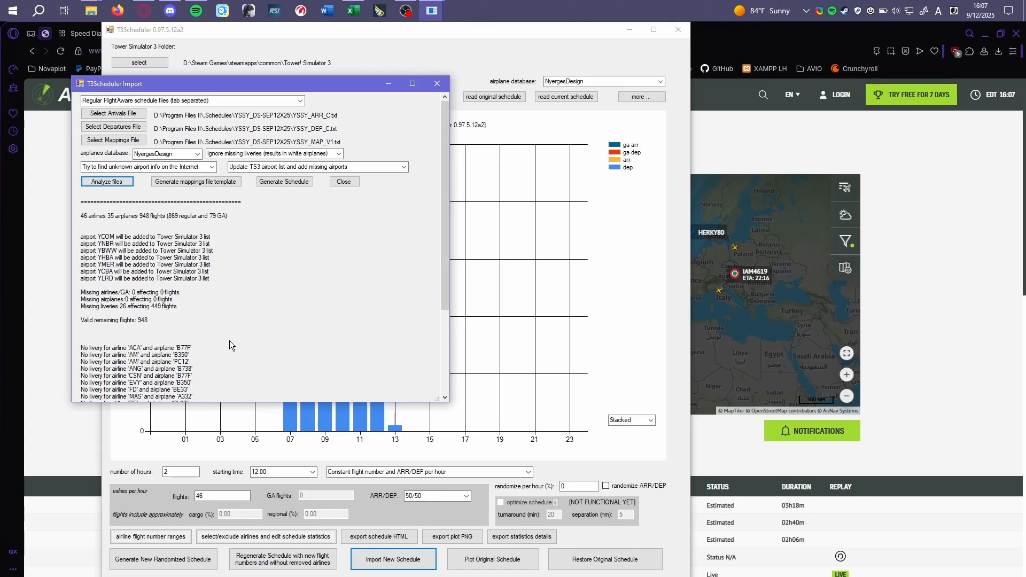
scroll(229, 341, "down", 5)
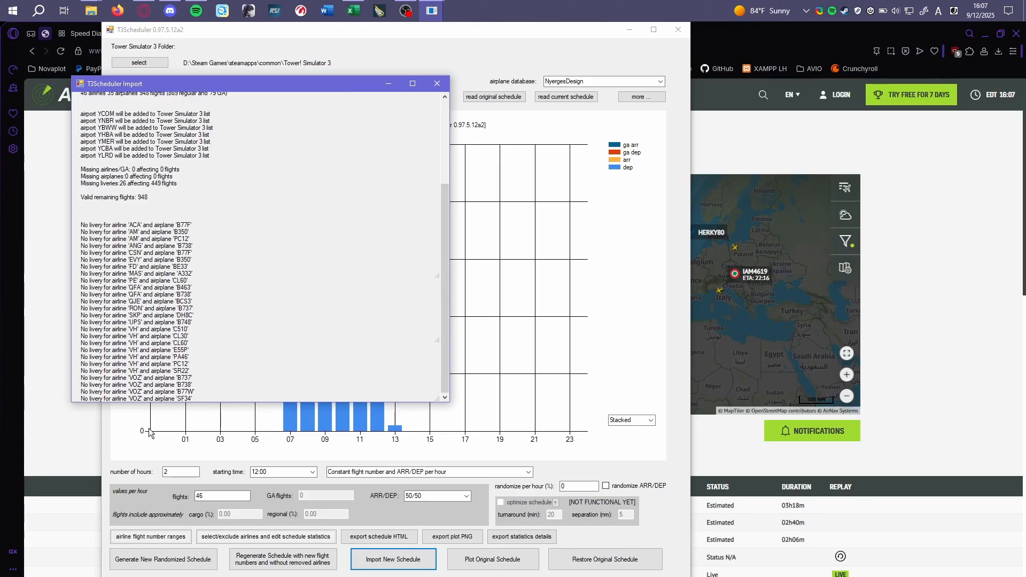
scroll(193, 290, "up", 3)
Generate a new mappings file template named YSSY_MAP_V2.txt in the YSSY_DS-SEP12X25 folder
left_click(223, 184)
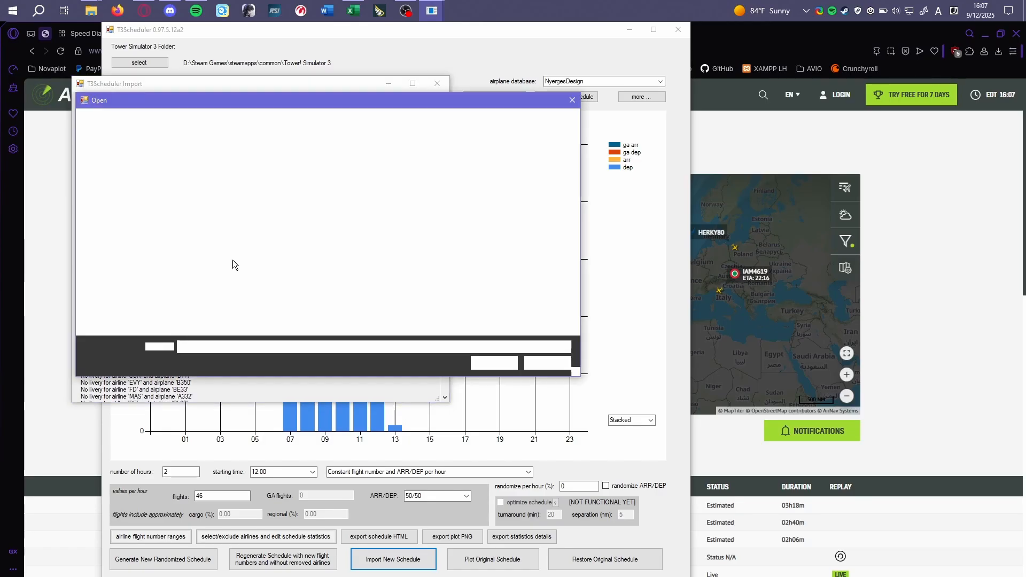
left_click(229, 211)
left_click(218, 348)
left_click(221, 348)
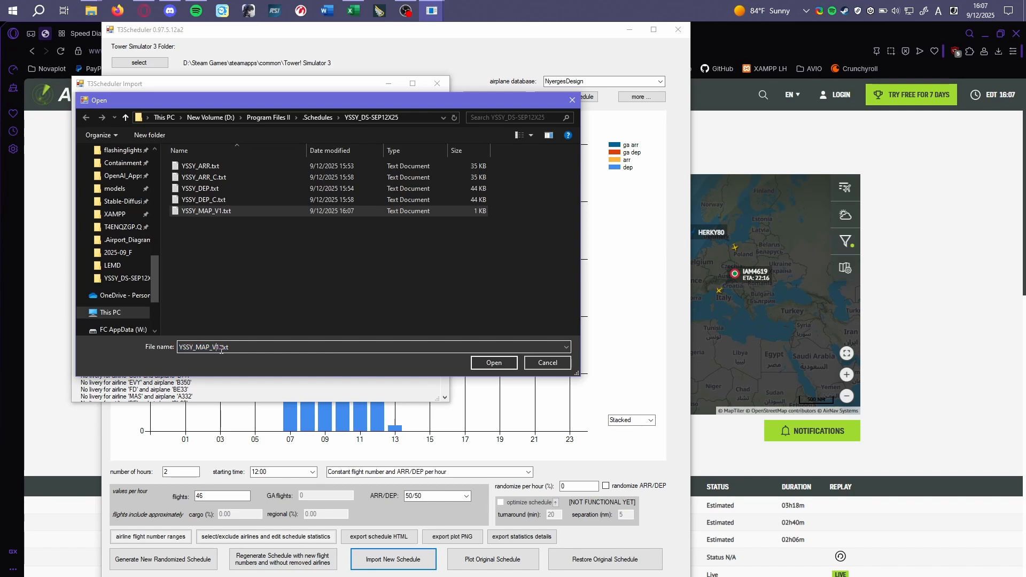
key("BackSpace")
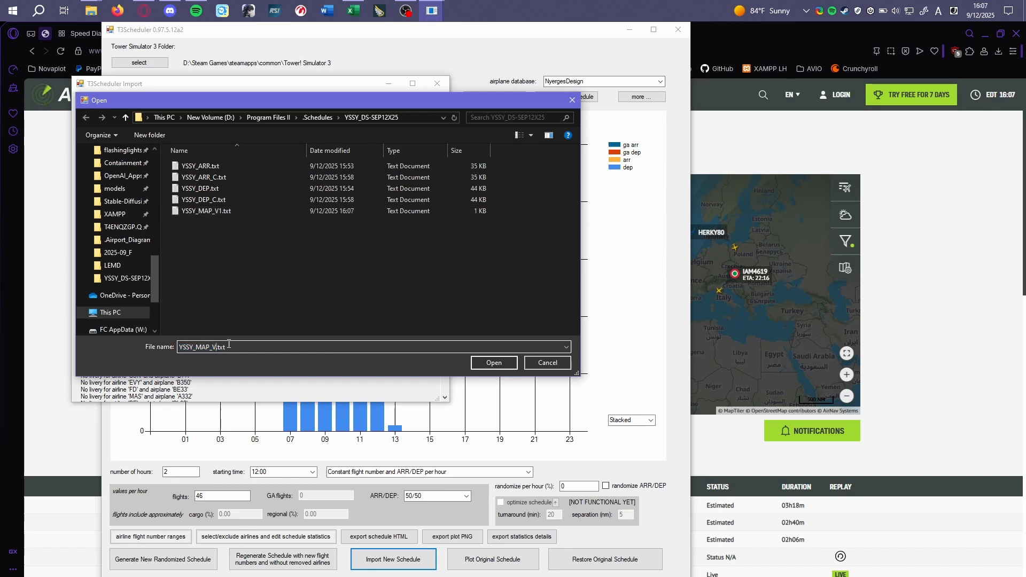
type("2")
key("Return")
Switch to the YSSY_DS-SEP12X25 folder in File Explorer and open YSSY_MAP_V2.txt
mouse_move(91, 11)
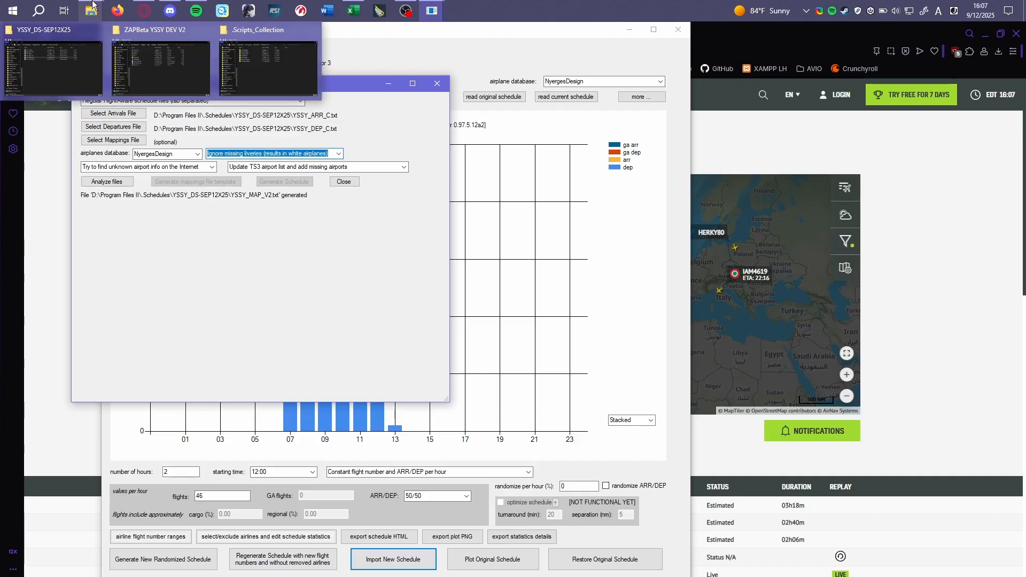
mouse_move(133, 51)
left_click(79, 66)
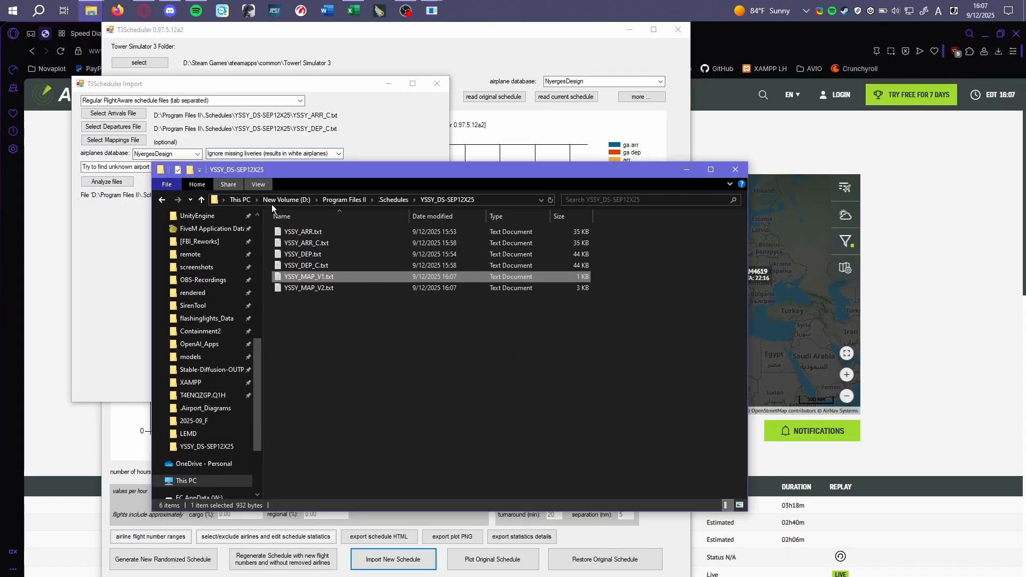
left_click(334, 284)
double_click(334, 284)
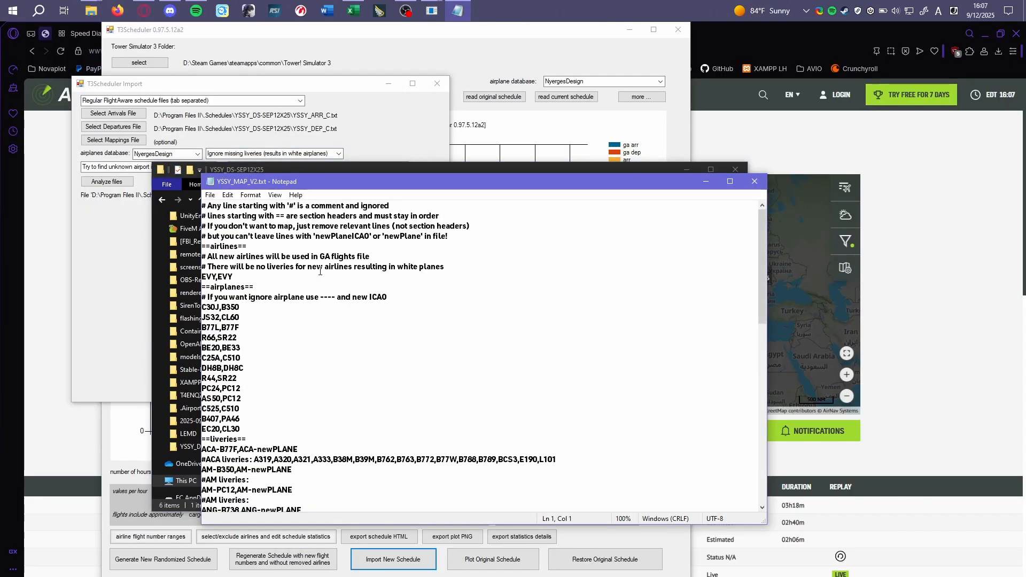
Check the ACA-B77F placeholder in the liveries section, switch to Excel and search the Models & Liveries sheet for Air Canada Cargo
scroll(277, 297, "down", 6)
scroll(289, 311, "up", 2)
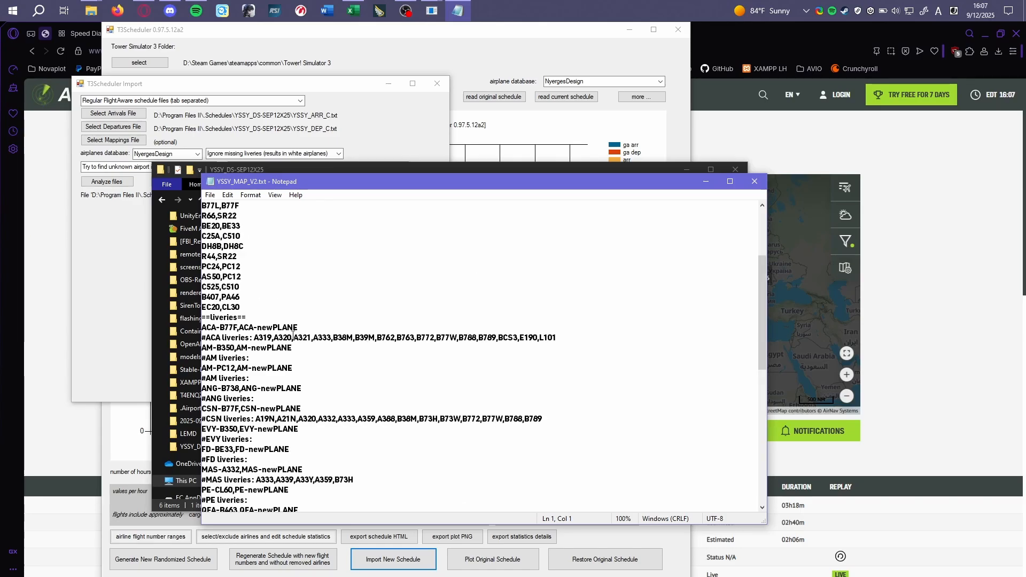
left_click(300, 327)
left_click_drag(300, 326, 259, 328)
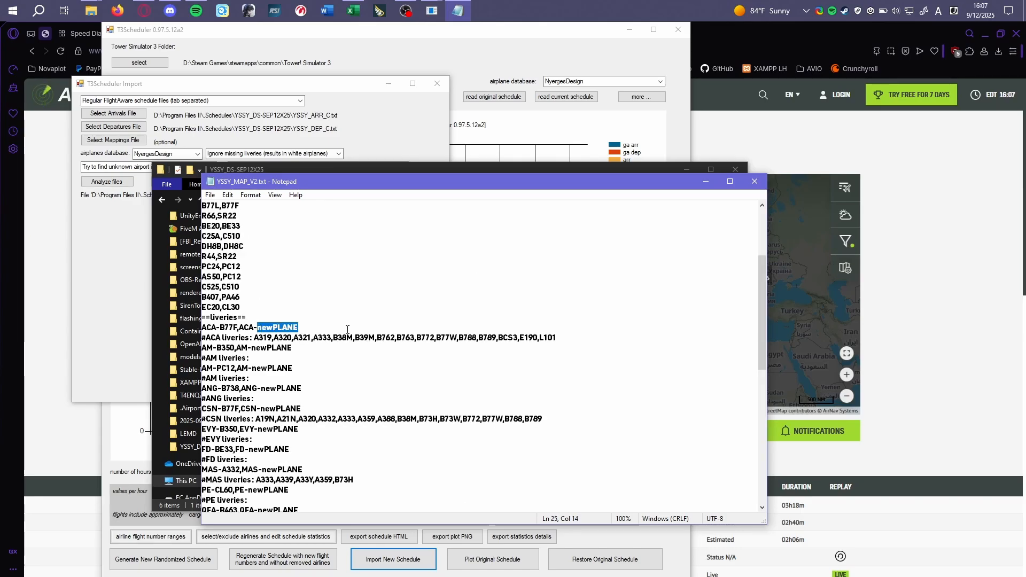
left_click(315, 330)
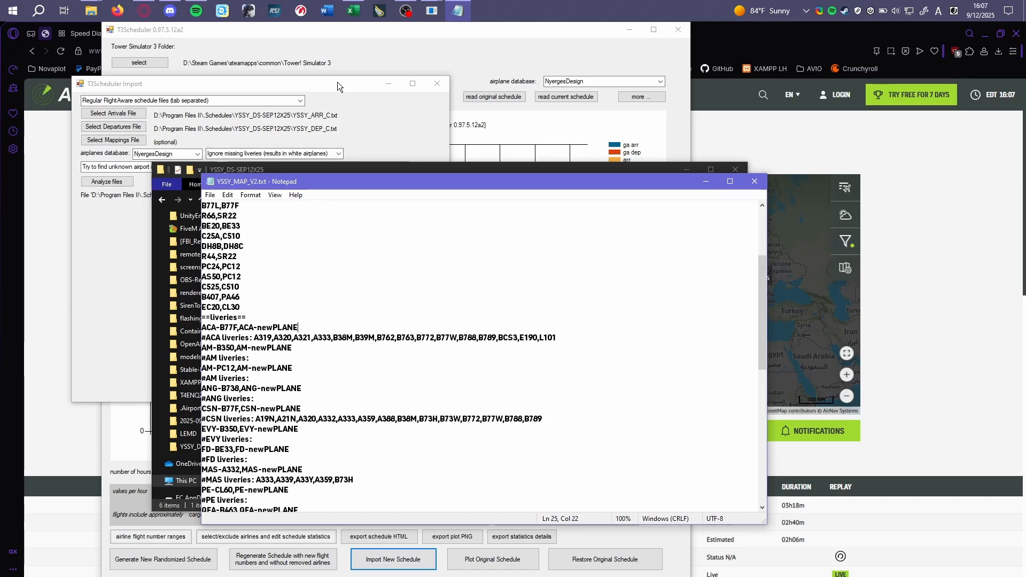
left_click(352, 15)
left_click(187, 504)
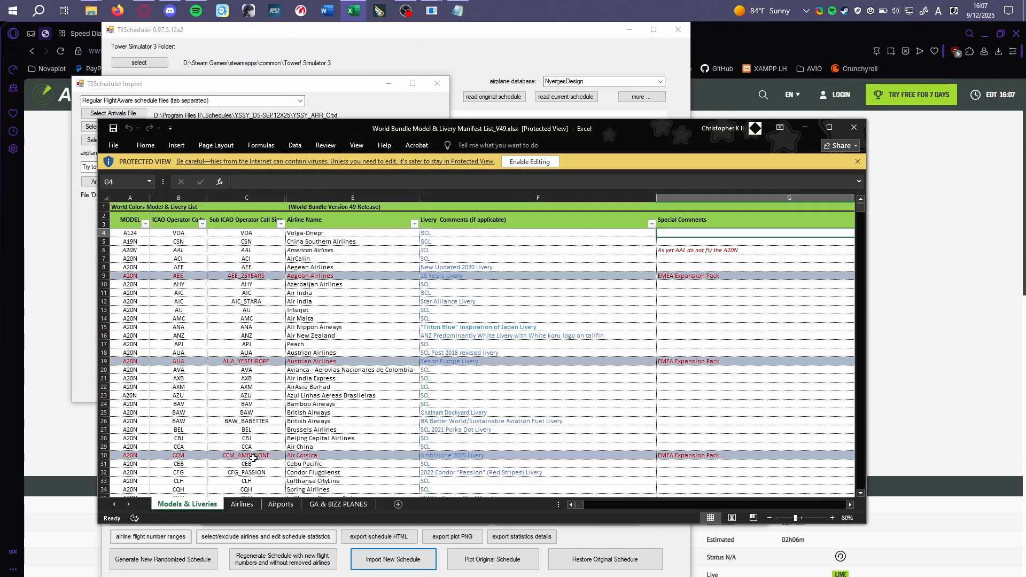
key("ctrl+f")
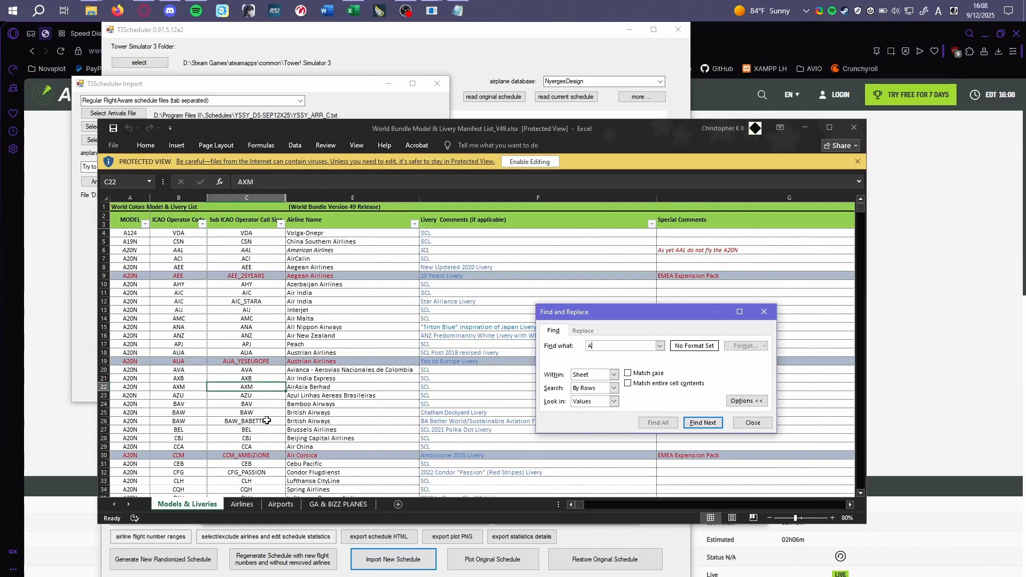
type("Cargo")
key("Return")
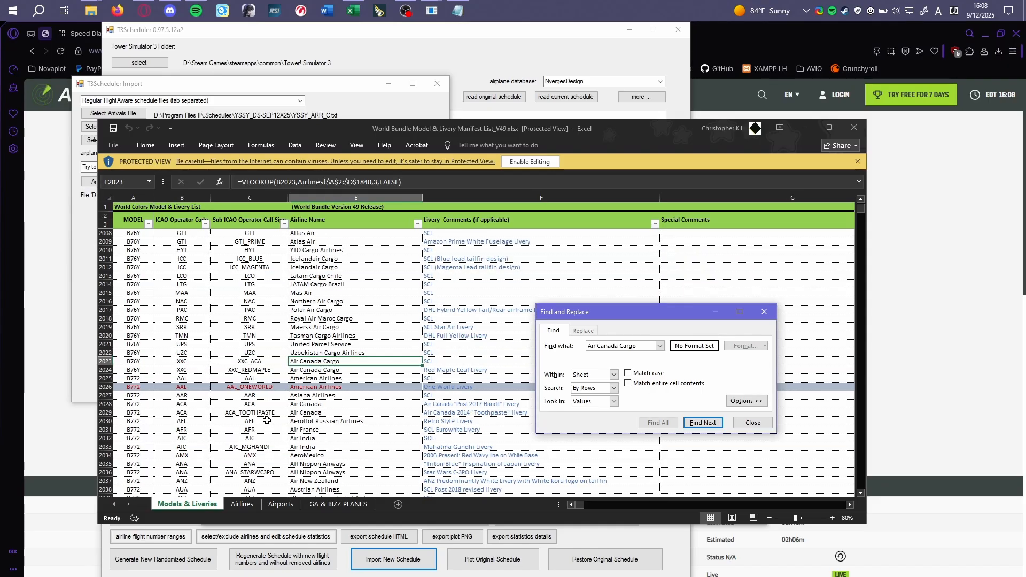
left_click(751, 423)
Switch back to YSSY_MAP_V2.txt in Notepad and replace ACA-B77F's livery placeholder with XXC-B77F
left_click(805, 128)
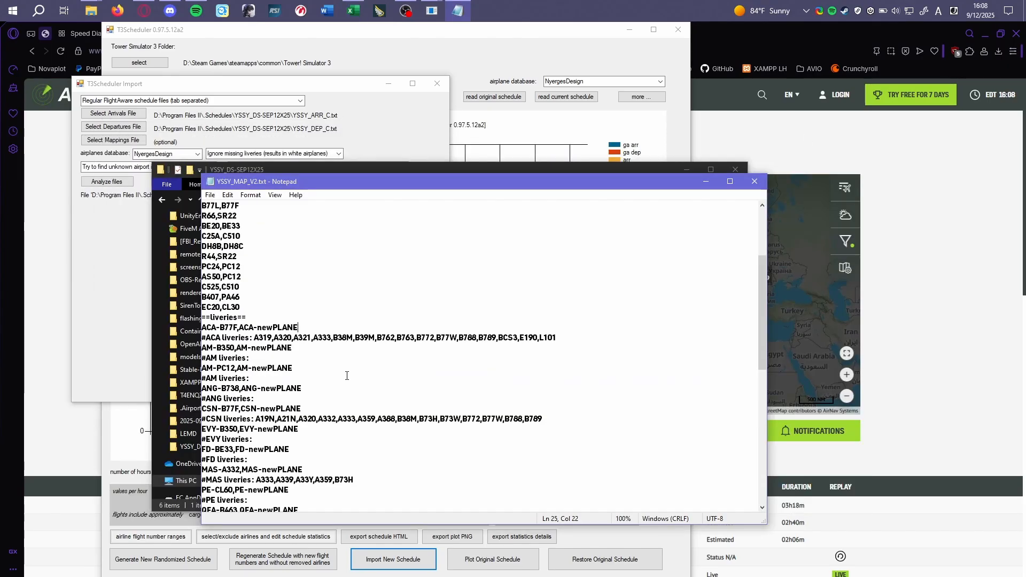
left_click_drag(300, 330, 238, 330)
type("XX")
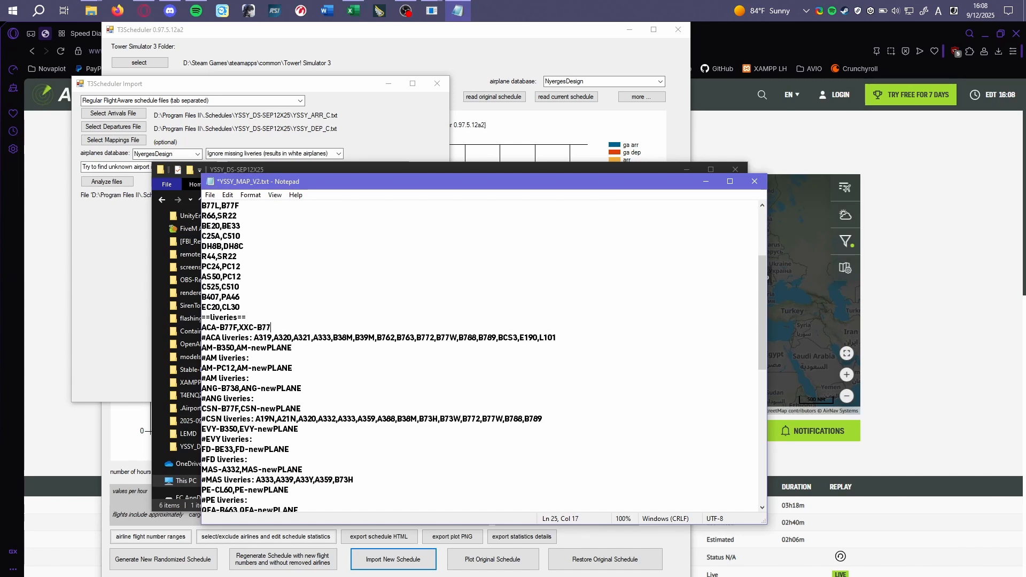
Switch to Excel, search the Models & Liveries sheet for B77F and examine which operators have that model
left_click(354, 11)
left_click(172, 364)
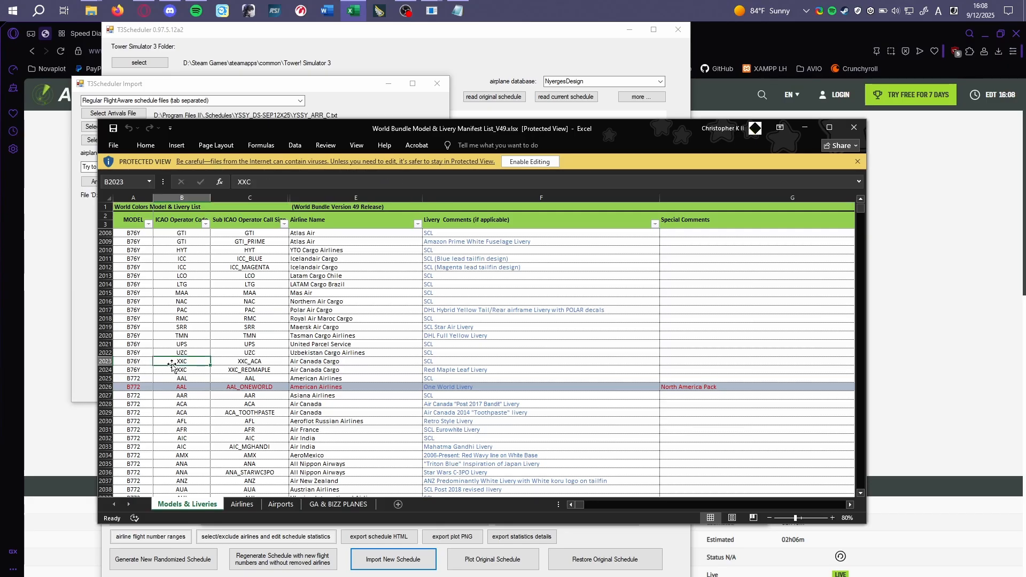
key("ctrl+f")
type("B77")
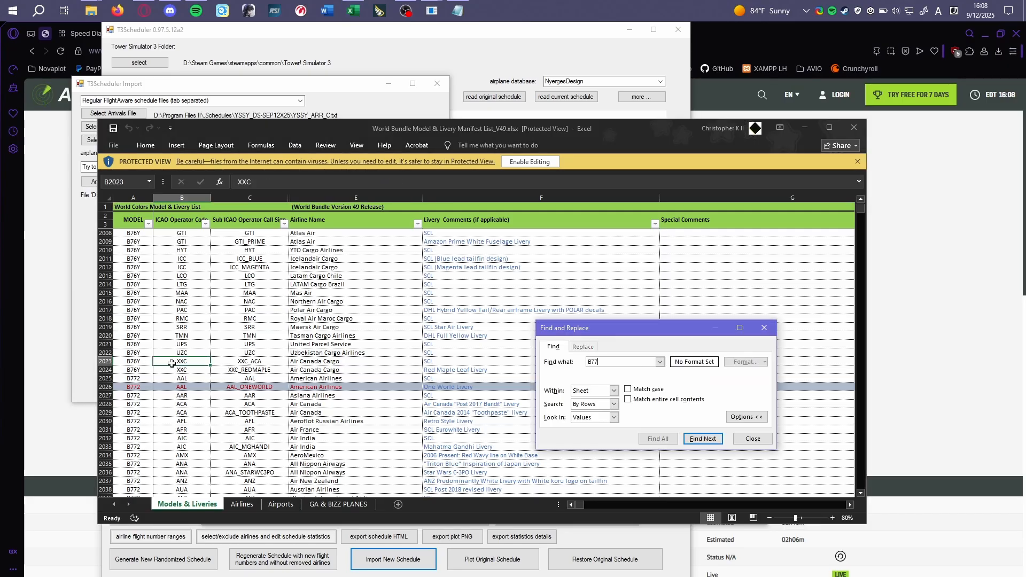
type("F")
key("Return")
scroll(172, 364, "down", 6)
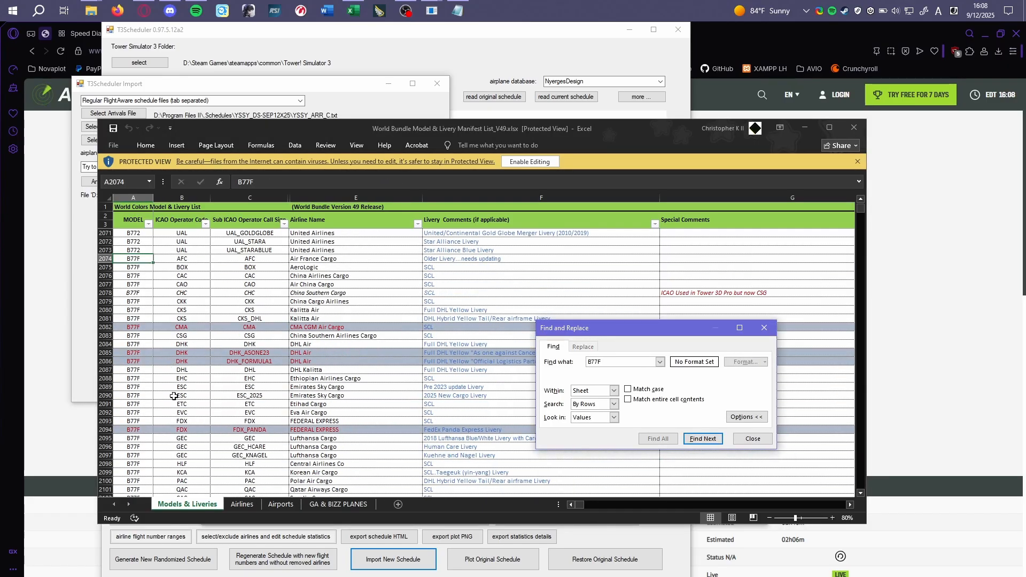
scroll(179, 407, "down", 2)
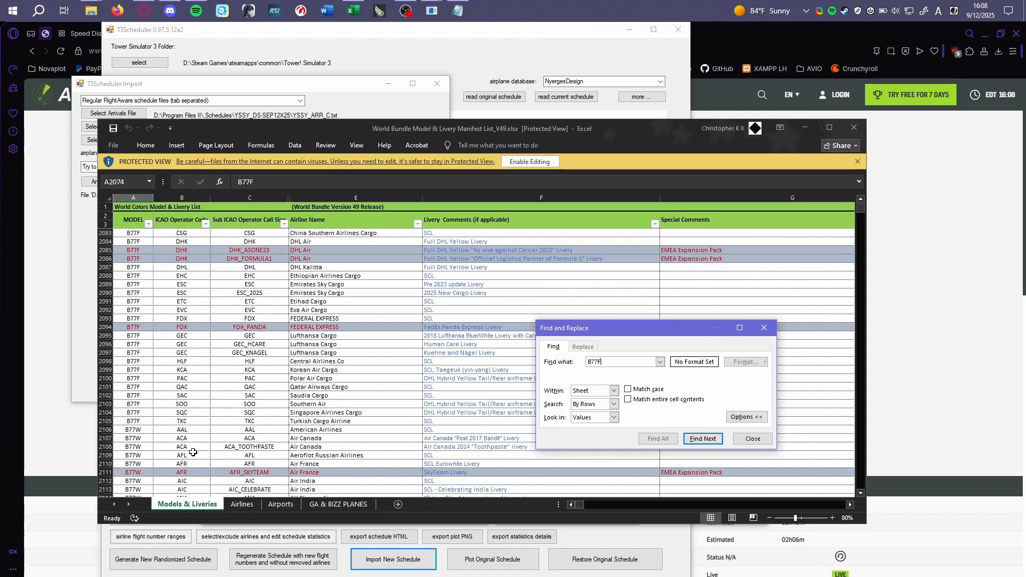
left_click(188, 421)
left_click_drag(188, 422, 189, 320)
scroll(201, 357, "up", 3)
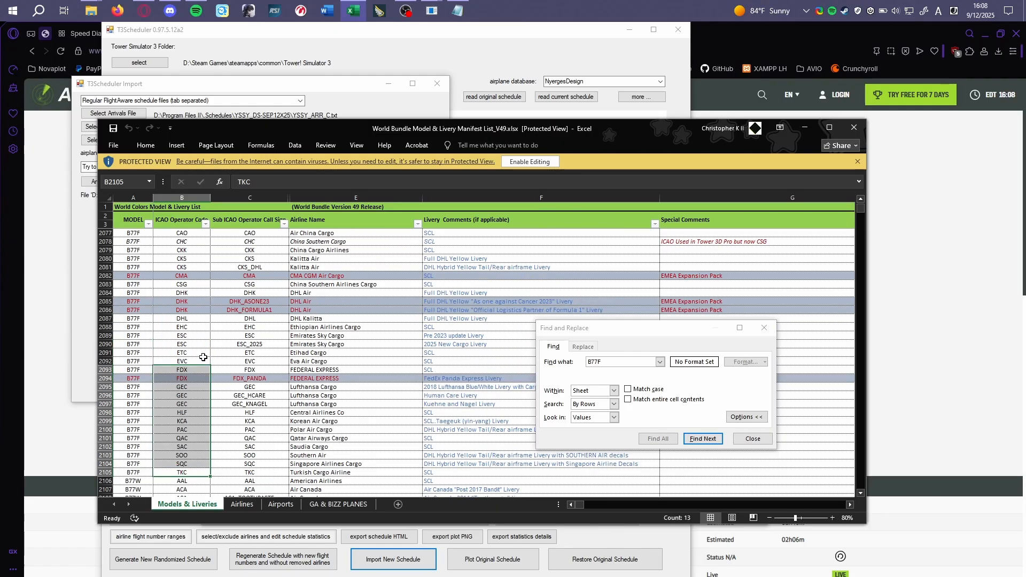
scroll(203, 362, "up", 3)
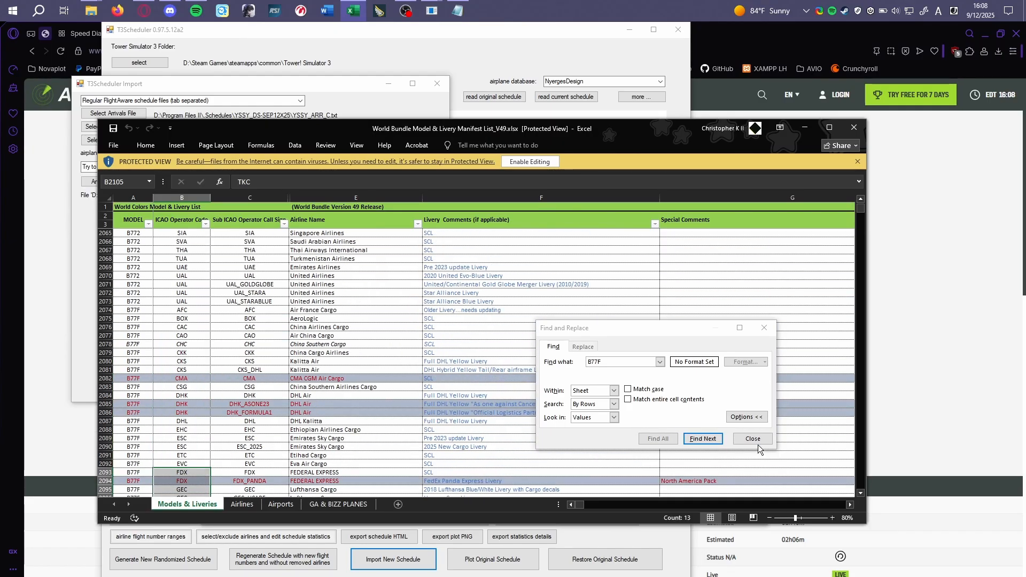
left_click(752, 439)
Switch back to YSSY_MAP_V2.txt in Notepad and change ACA-B77F's replacement livery to ACA-B772
left_click(805, 132)
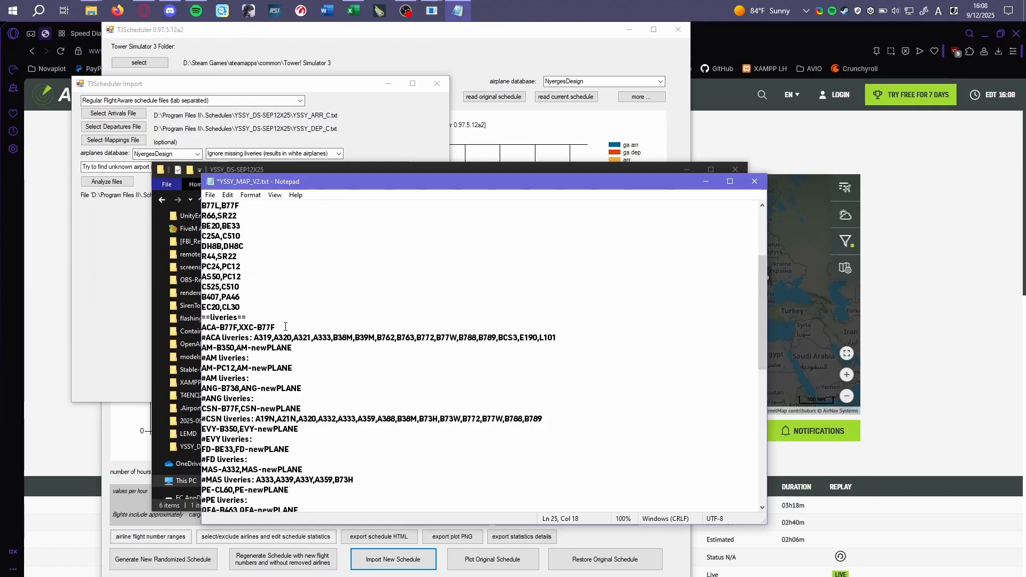
mouse_move(286, 326)
left_mouse_down()
mouse_move(244, 320)
mouse_move(276, 327)
left_mouse_up()
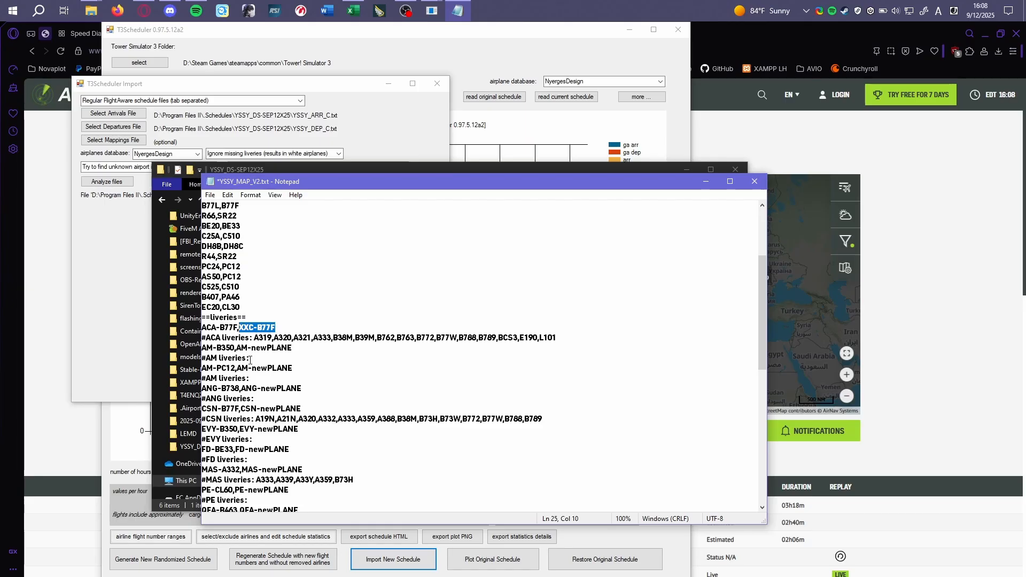
type("ACA-B772")
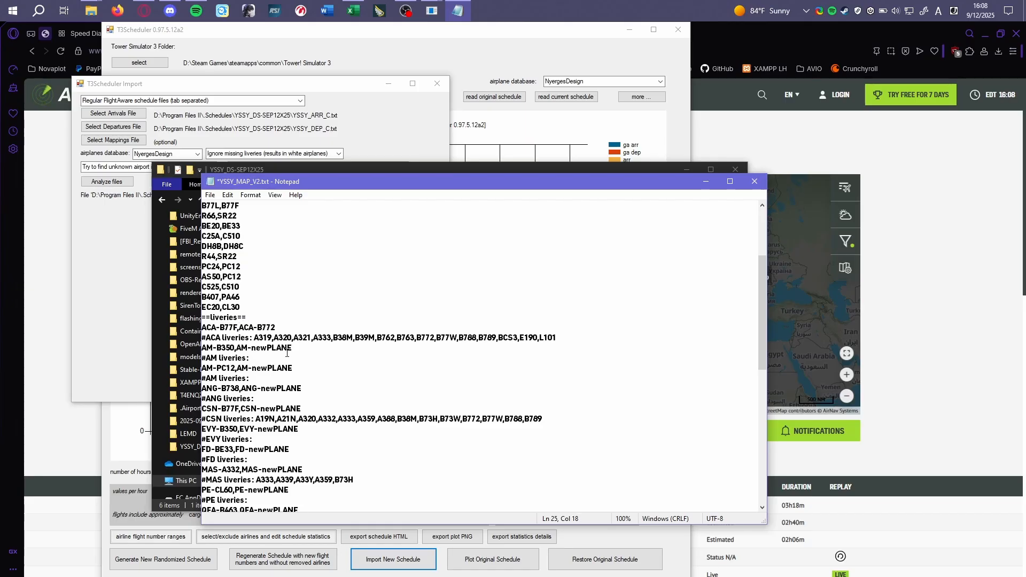
left_click_drag(276, 327, 201, 327)
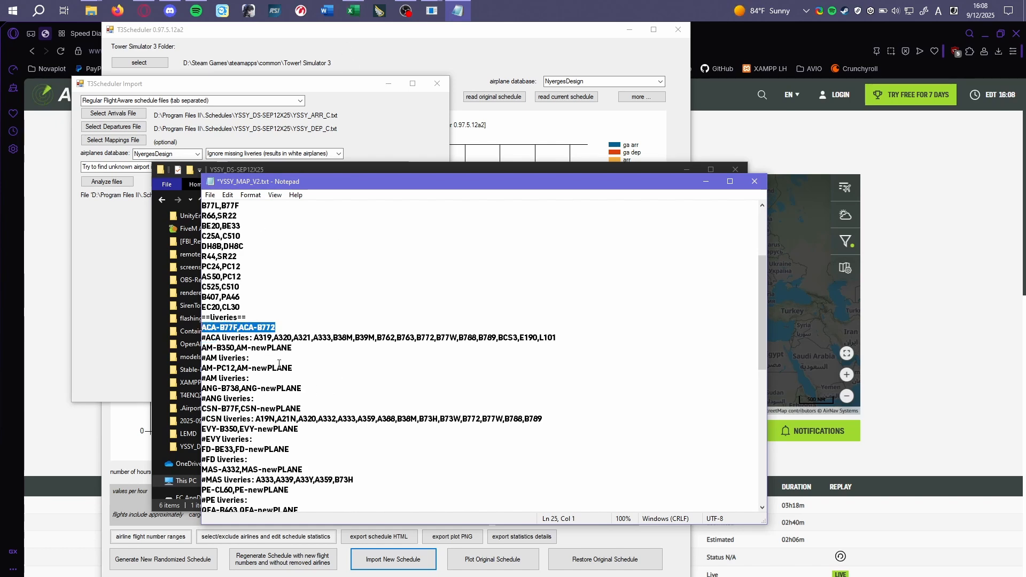
Remove the AM-B350 and AM-PC12 livery mappings together with their #AM liveries comment lines
key("Down")
key("Down")
key("End")
key("Down")
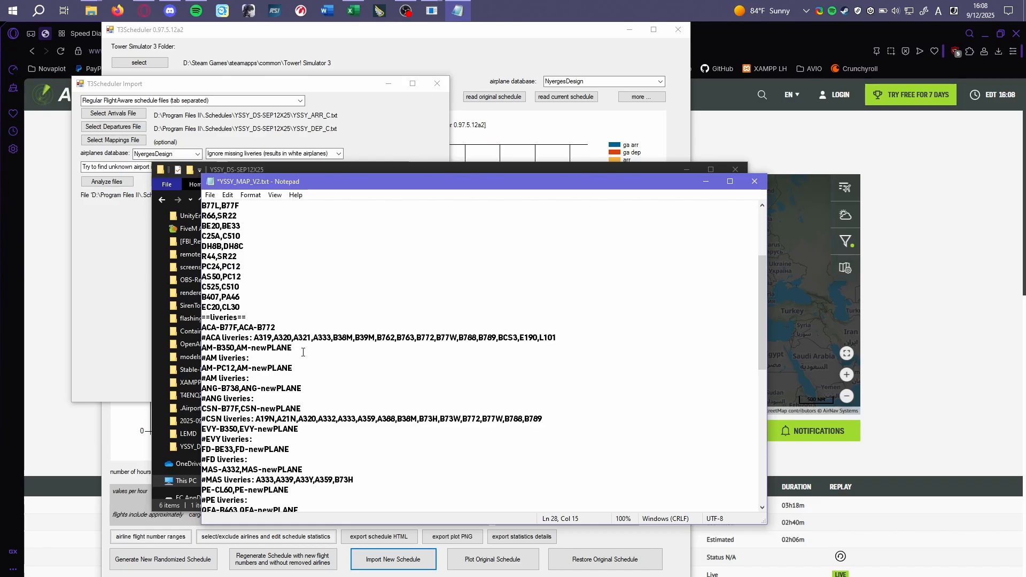
left_click_drag(257, 355, 203, 350)
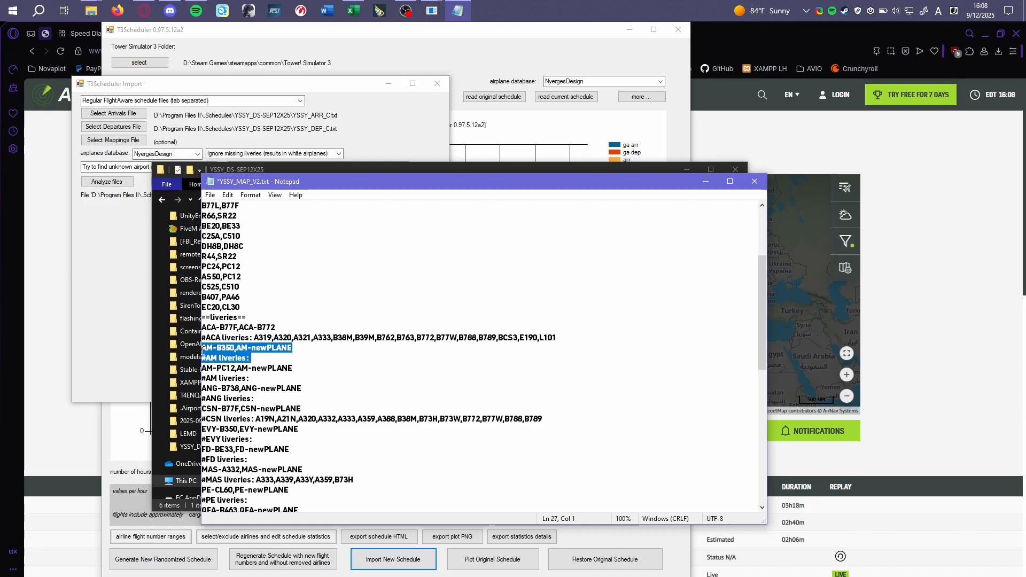
key("BackSpace")
key("BackSpace")
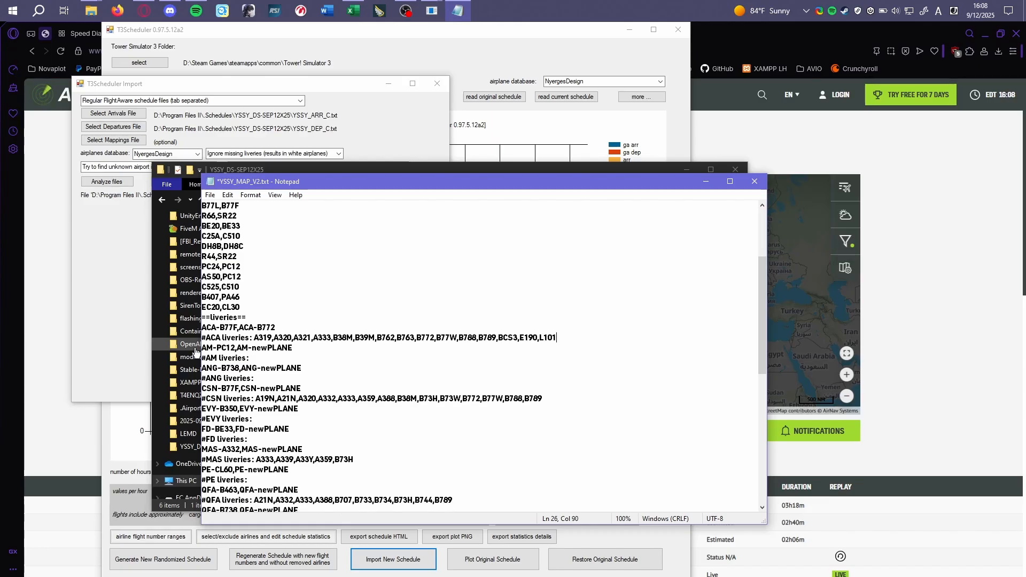
left_click_drag(261, 356, 198, 348)
key("BackSpace")
key("BackSpace")
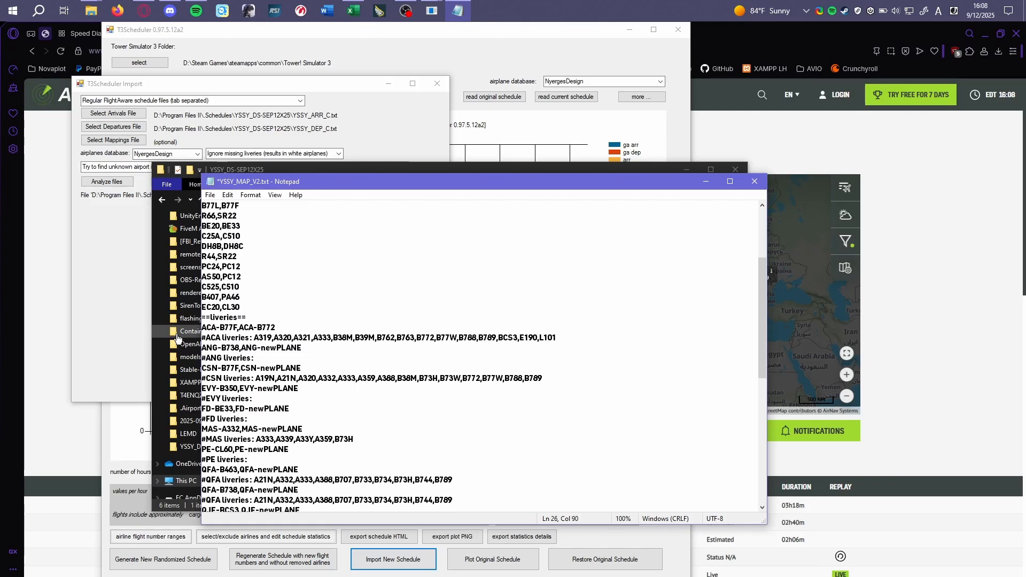
Delete the ANG-B738 mapping and its empty #ANG liveries comment from the liveries section of YSSY_MAP_V2.txt
left_click_drag(267, 356, 200, 348)
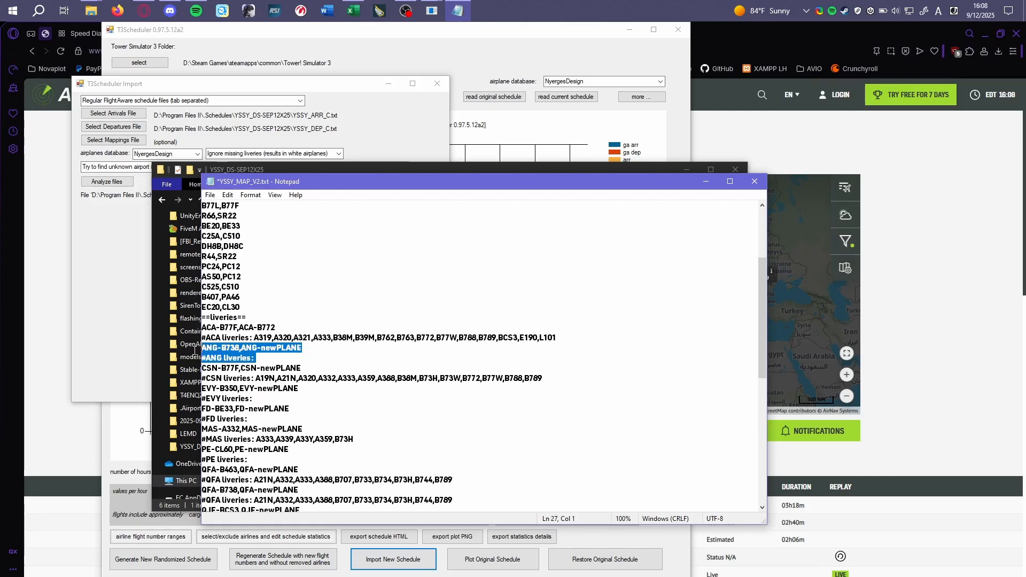
key("BackSpace")
key("BackSpace")
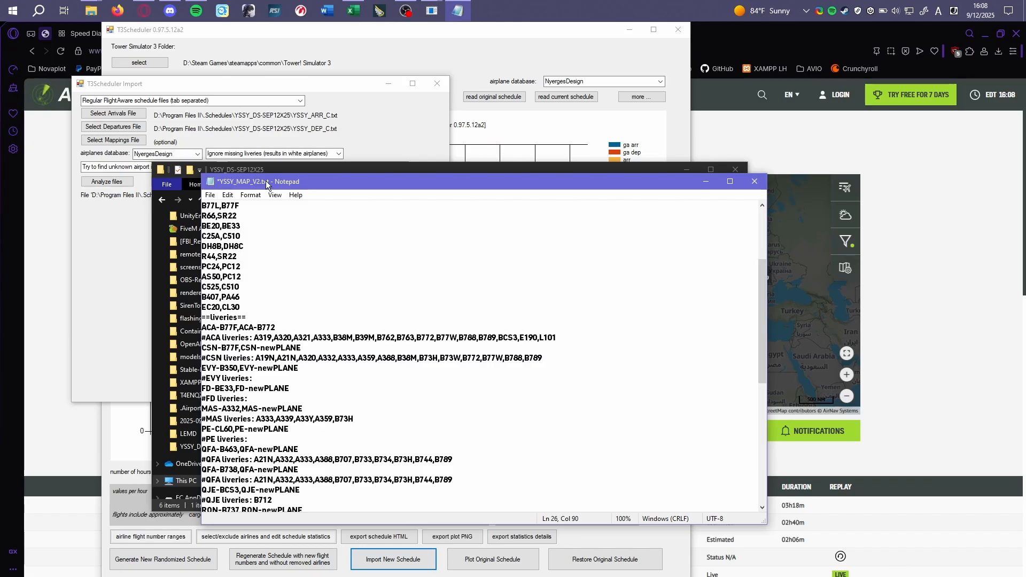
Replace the newPLANE placeholder in the CSN-B77F mapping so that it reads CSN-B77F,CSN-B772
left_click_drag(312, 346, 262, 348)
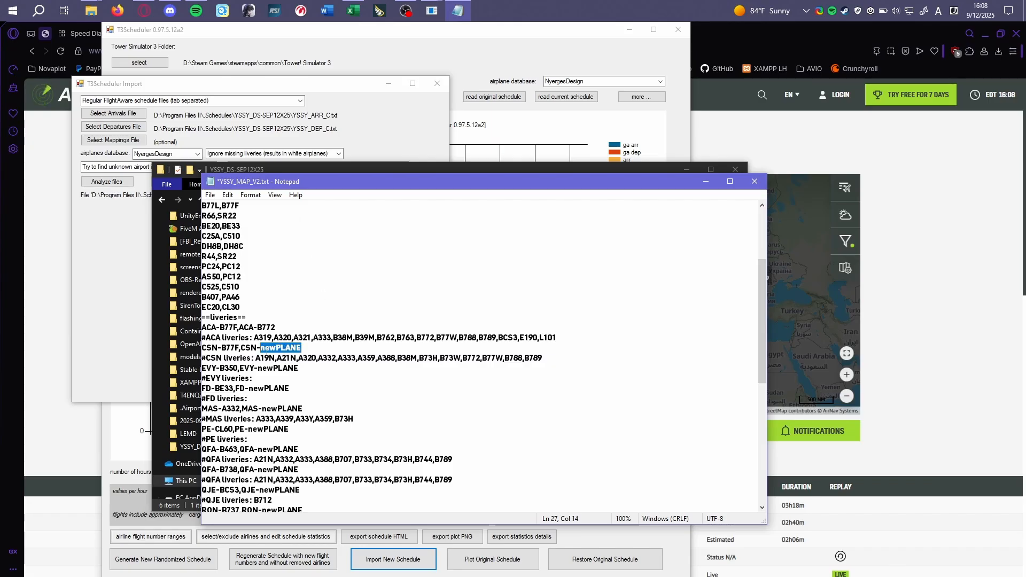
type("B77")
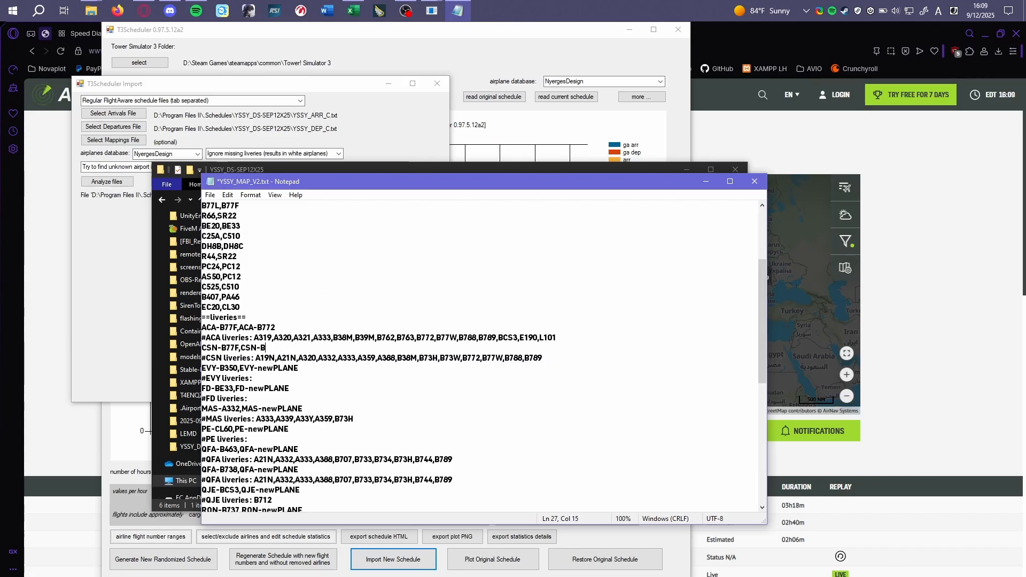
type("2")
Delete the EVY-B350 and FD-BE33 livery mappings together with their empty comment lines
left_click_drag(254, 379, 190, 372)
key("BackSpace")
key("BackSpace")
key("BackSpace")
key("BackSpace")
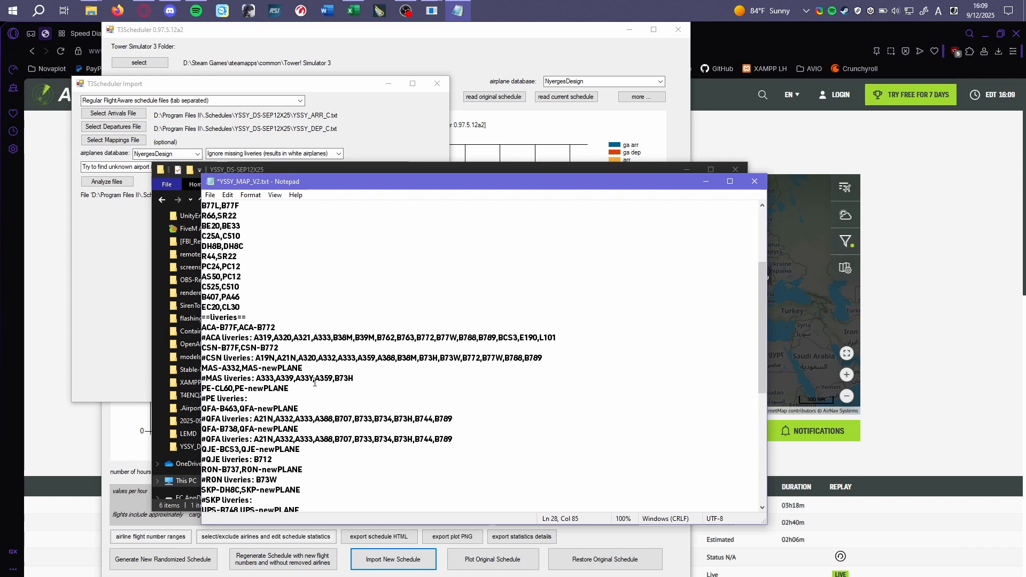
Replace the newPLANE placeholder in the MAS-A332 mapping with A333
left_click_drag(303, 369, 262, 373)
type("A")
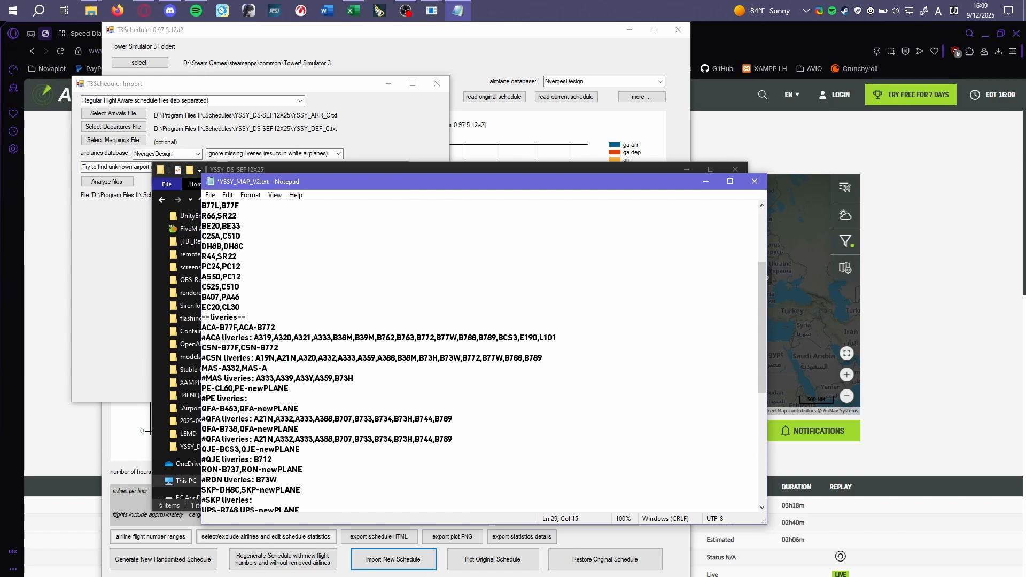
type("333")
left_click(335, 386)
Set the replacement livery of the MAS-A332 mapping to MXS-A33Y
left_click_drag(282, 369, 251, 371)
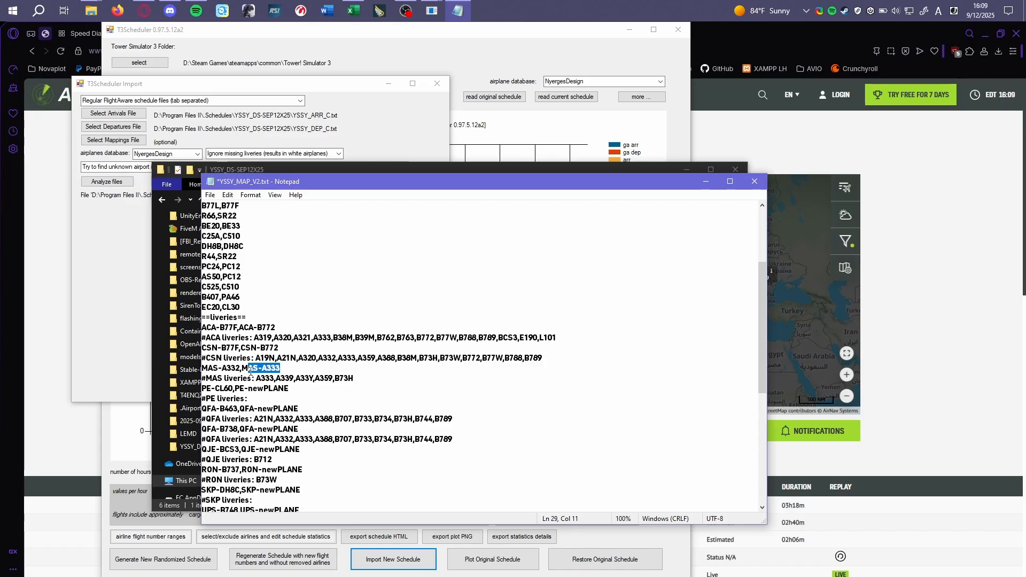
type("X")
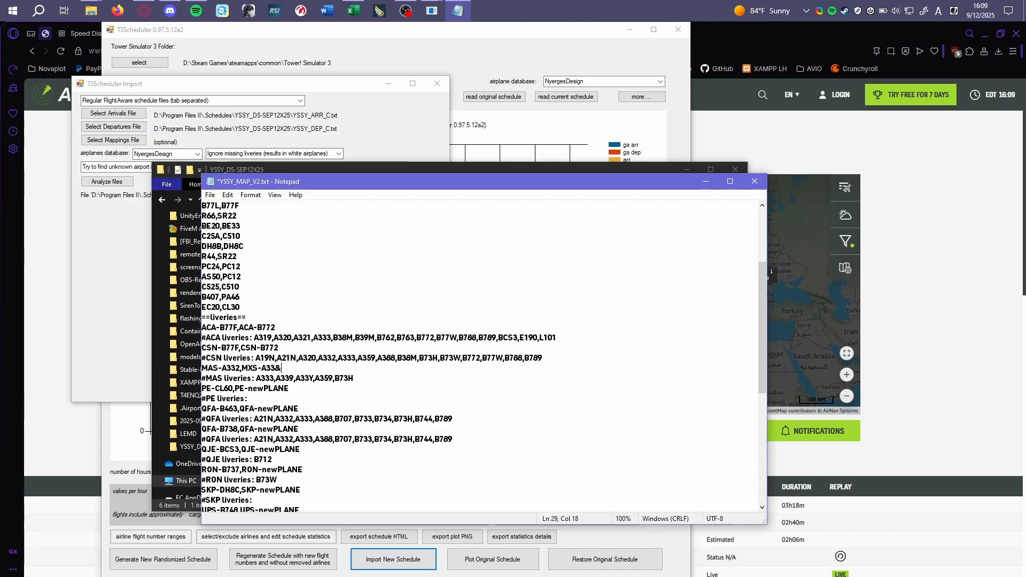
type("S-A33Y")
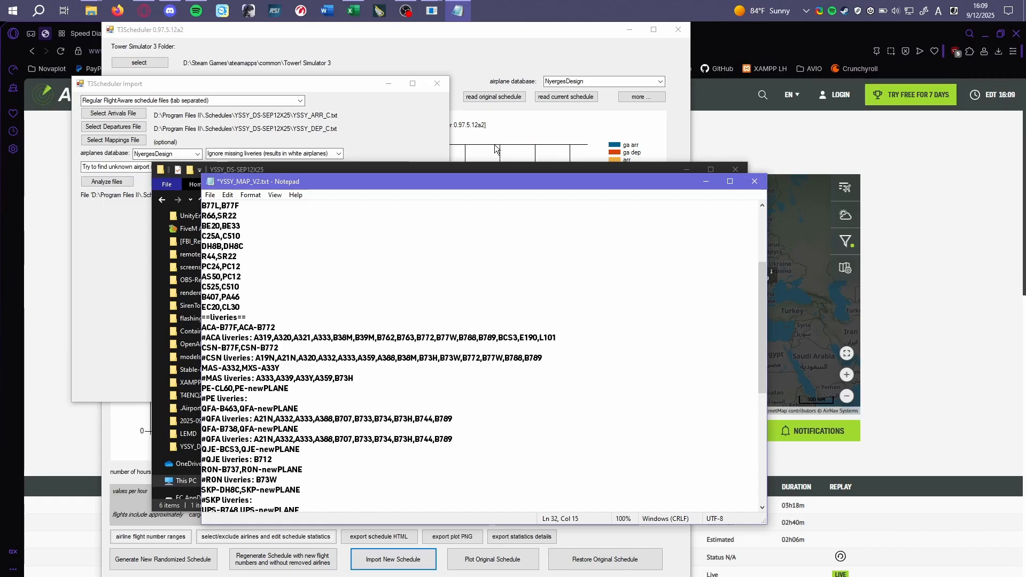
Open YSSY_ARR.txt from the YSSY_DS-SEP12X25 folder and search it for A332
mouse_move(94, 10)
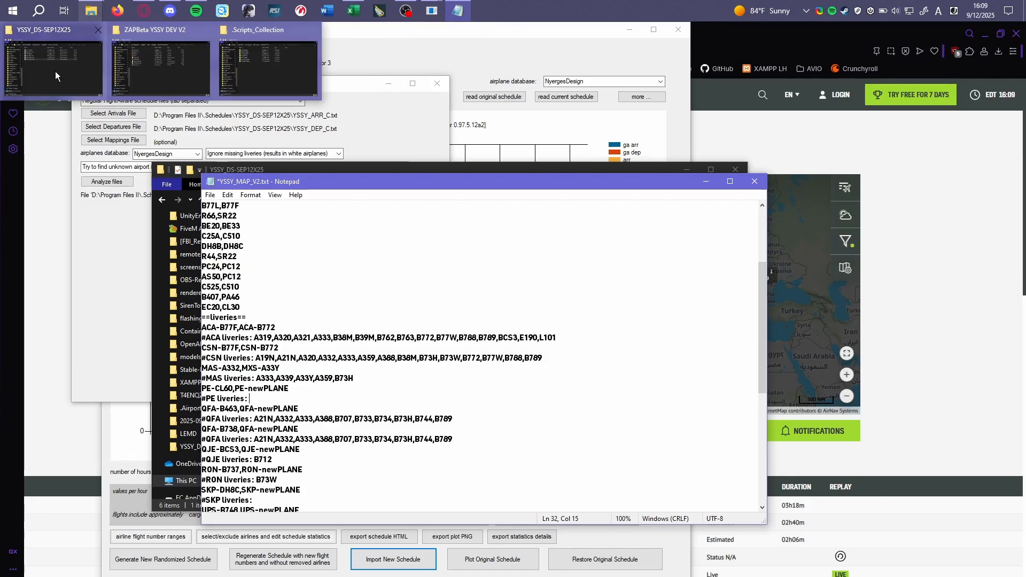
left_click(56, 71)
double_click(302, 231)
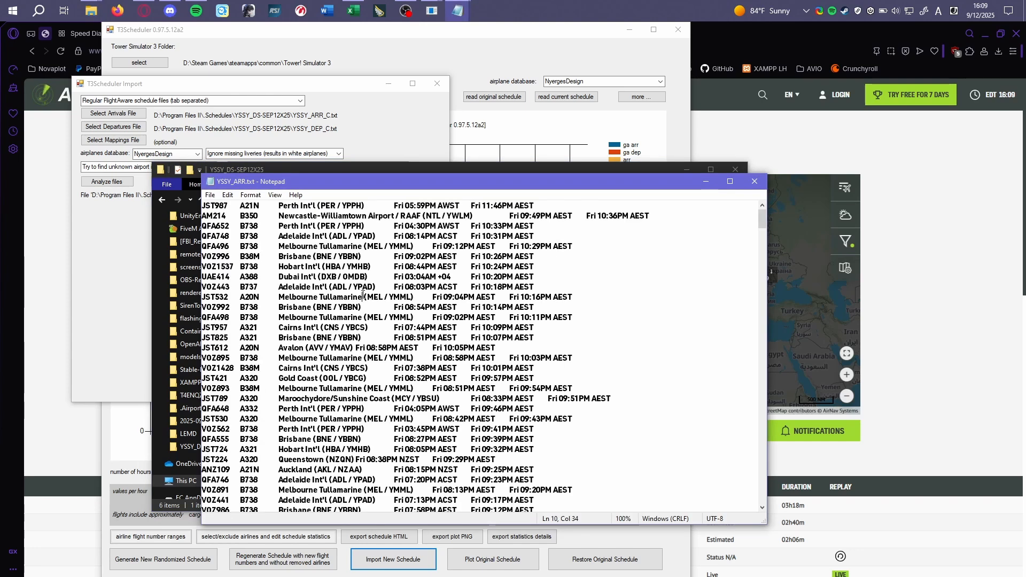
key("ctrl+f")
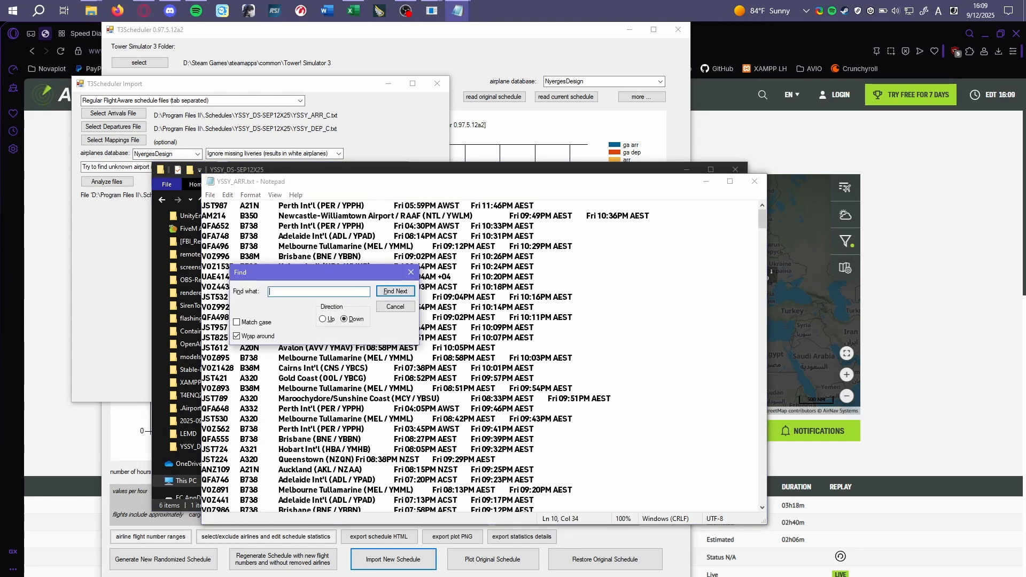
type("A332")
key("Return")
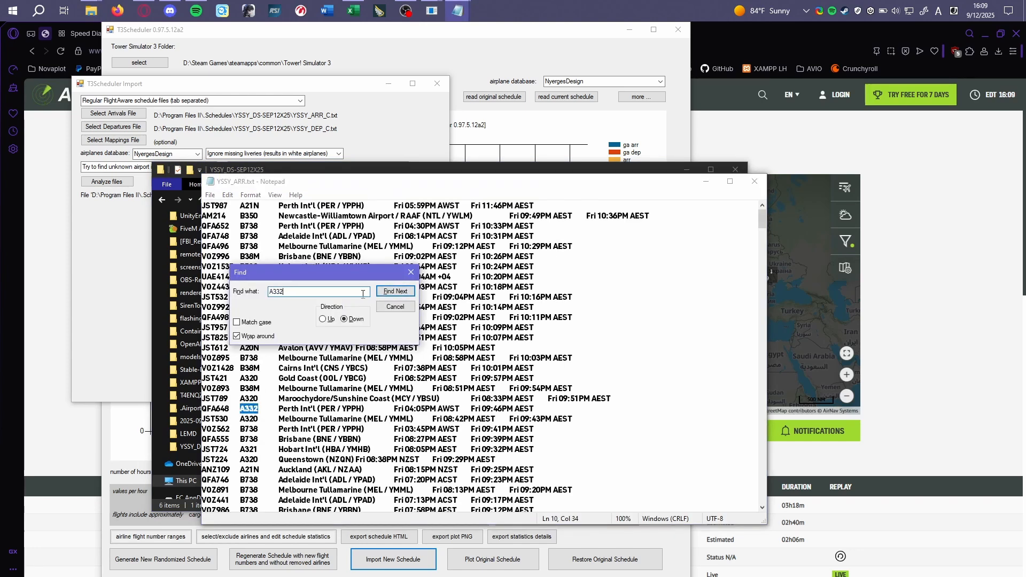
Go through the A332 matches in the arrivals list, searching down and then up, to locate the MAS flight
key("Return")
key("Return")
key("Return")
key("Return")
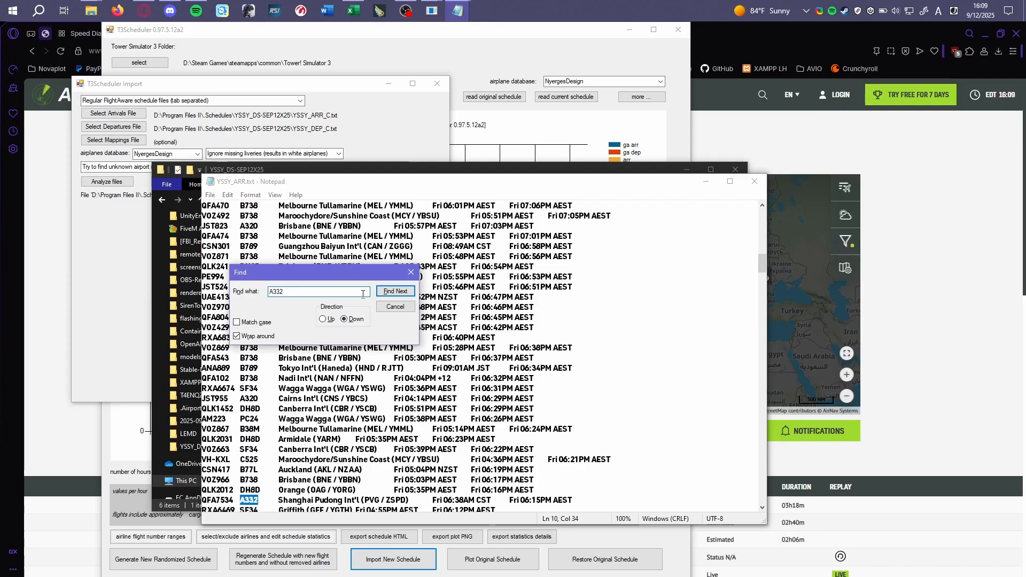
key("Return")
key("Return")
key("Return")
key("Return")
key("Return")
key("Return")
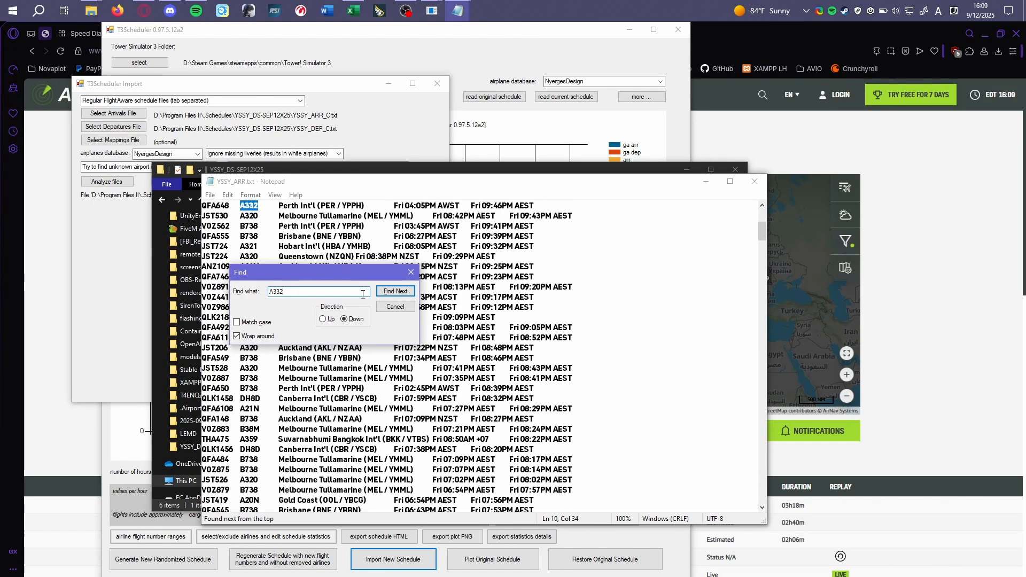
left_click(396, 292)
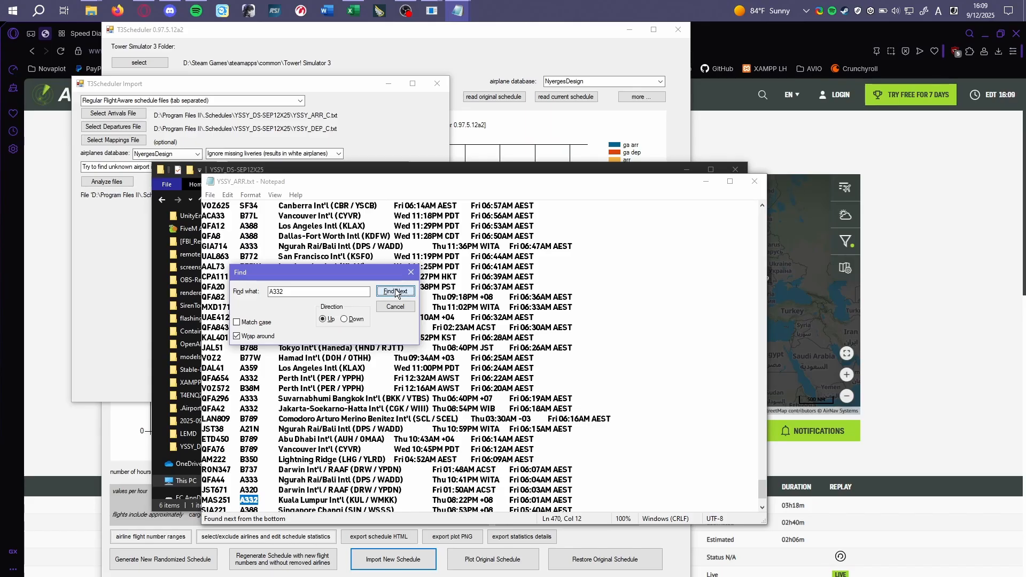
Copy the flight number MAS251 and close the search and the arrivals file
left_click_drag(231, 500, 203, 499)
key("ctrl+c")
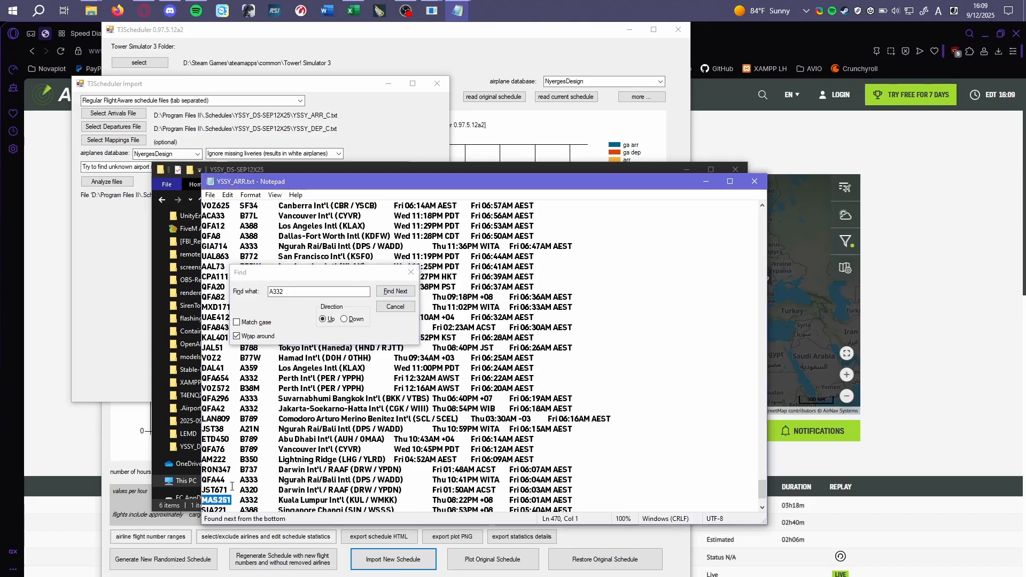
left_click(411, 273)
left_click(754, 181)
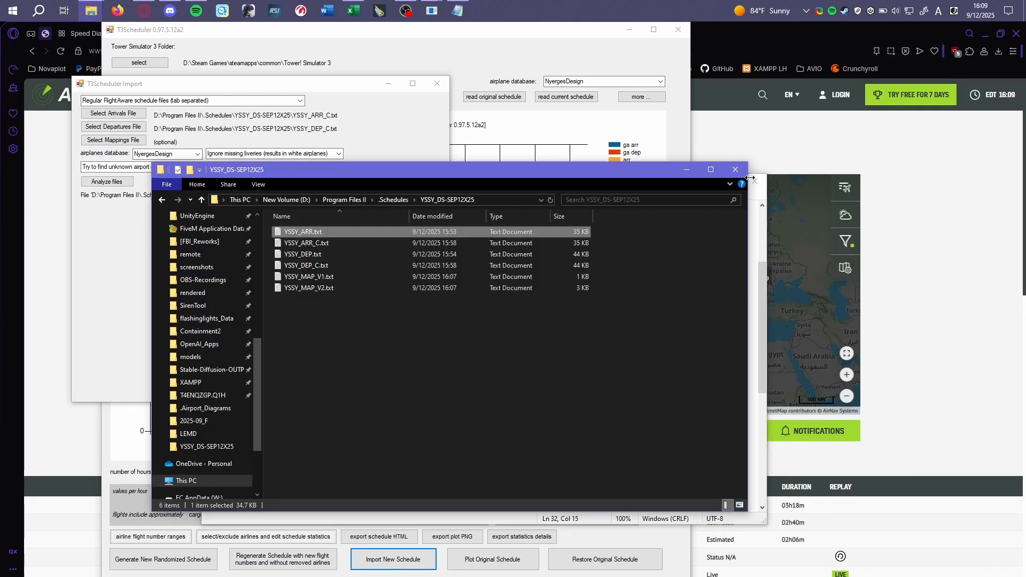
Switch to AirNav Radar in the browser, search for flight MAS251 and open its flight page at the flight activity list
left_click(925, 166)
left_click(763, 95)
key("ctrl+v")
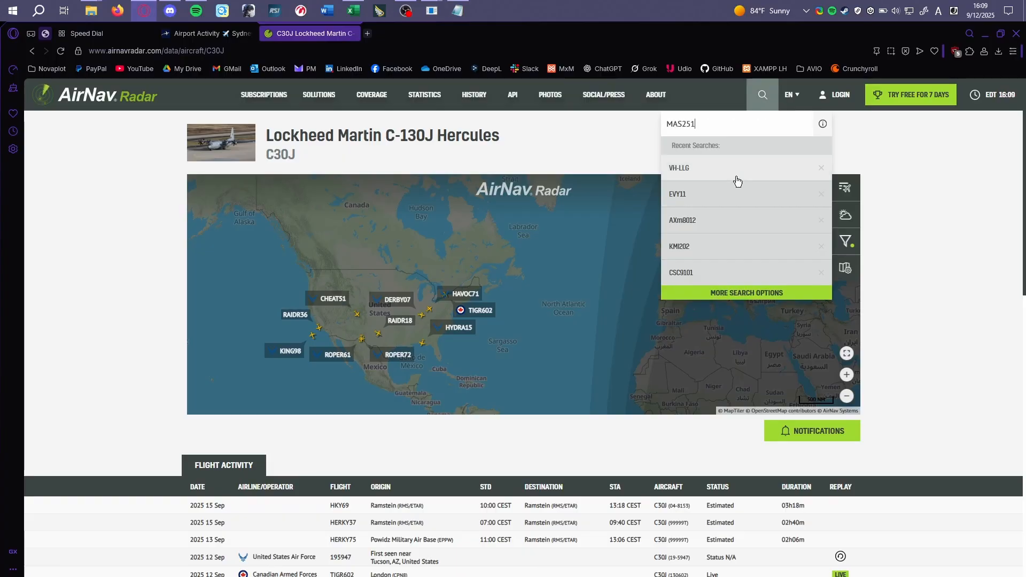
left_click(721, 185)
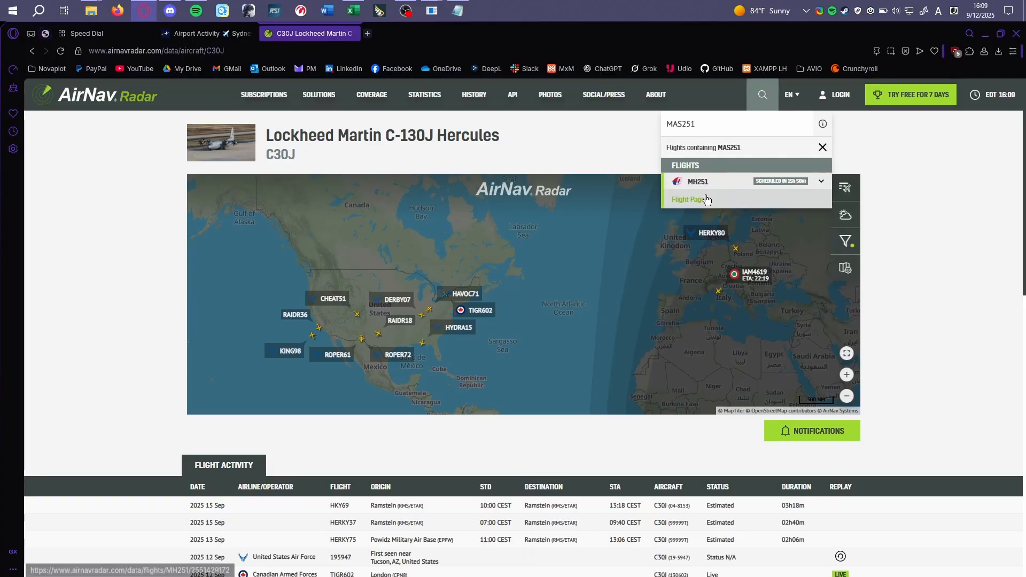
left_click(707, 198)
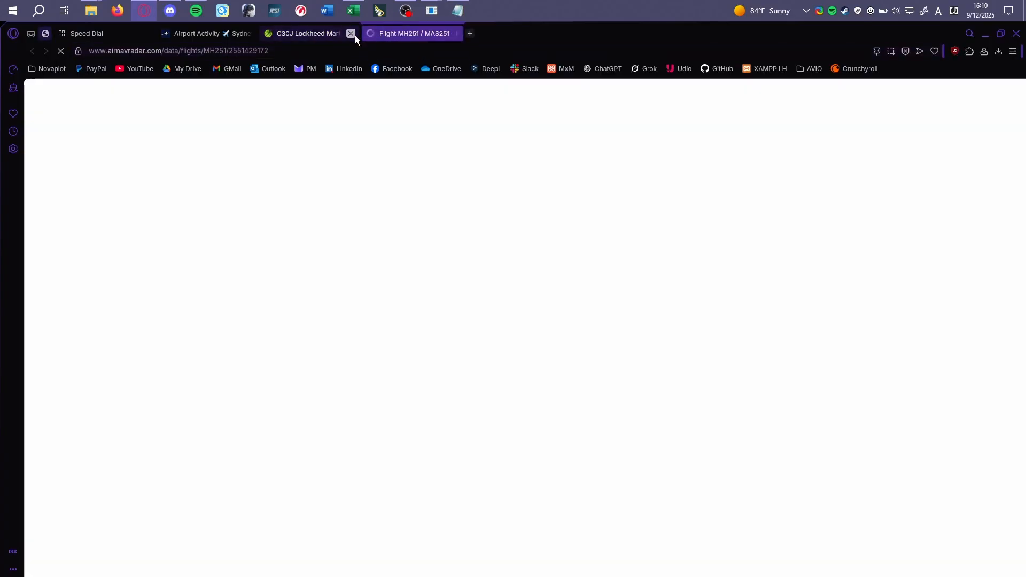
left_click(354, 34)
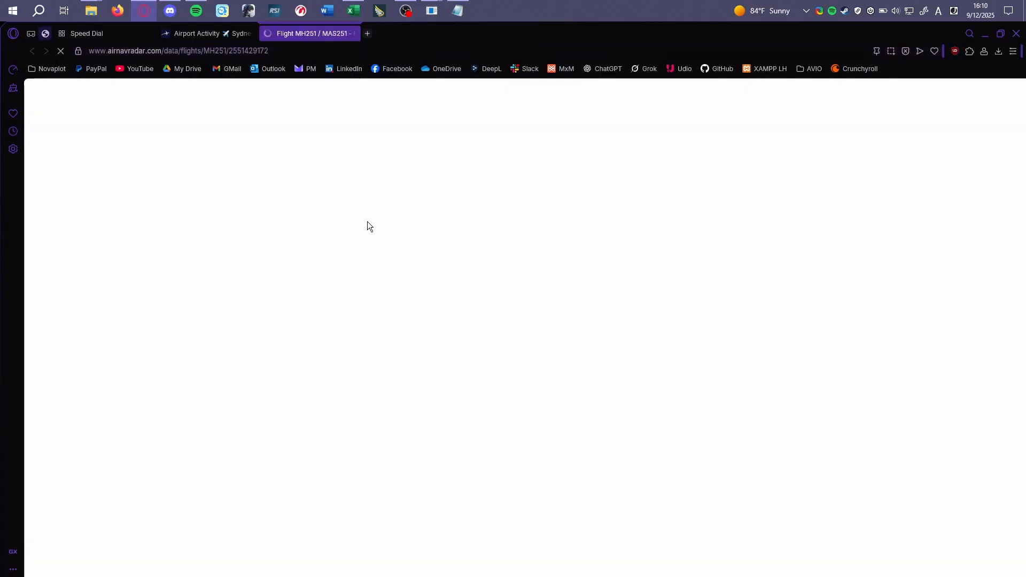
scroll(155, 297, "down", 3)
scroll(156, 298, "down", 2)
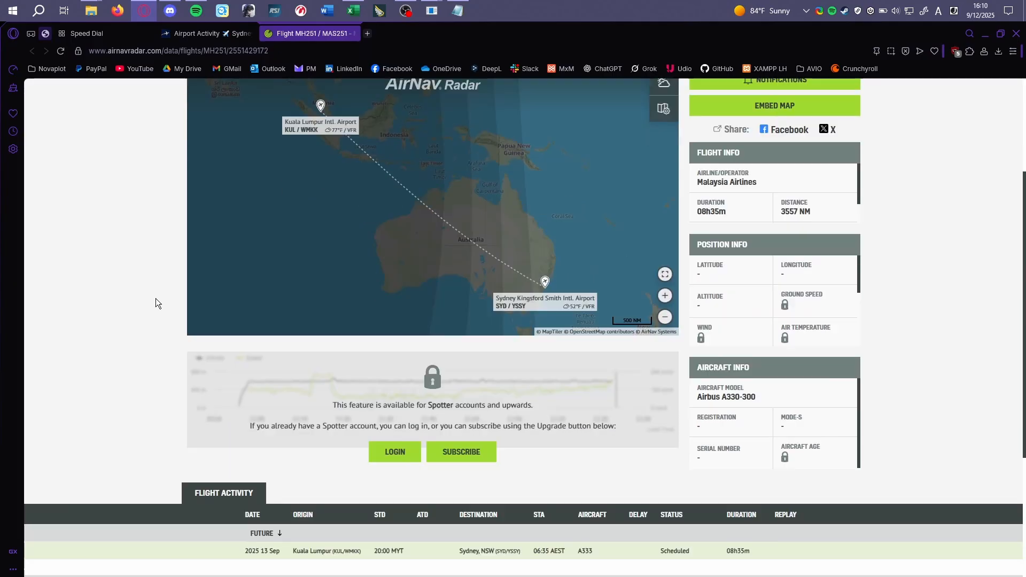
scroll(154, 309, "down", 2)
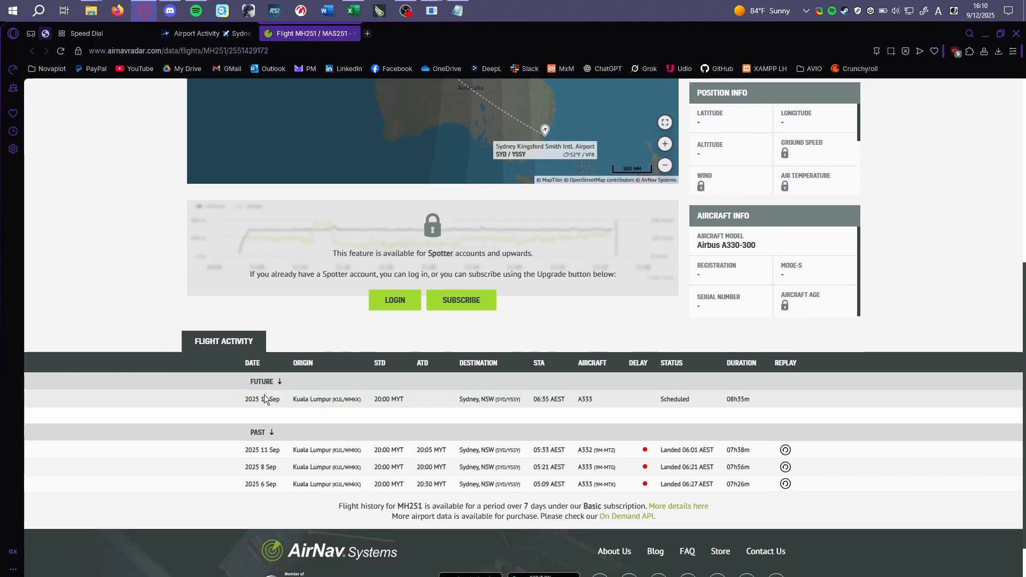
left_click(581, 453)
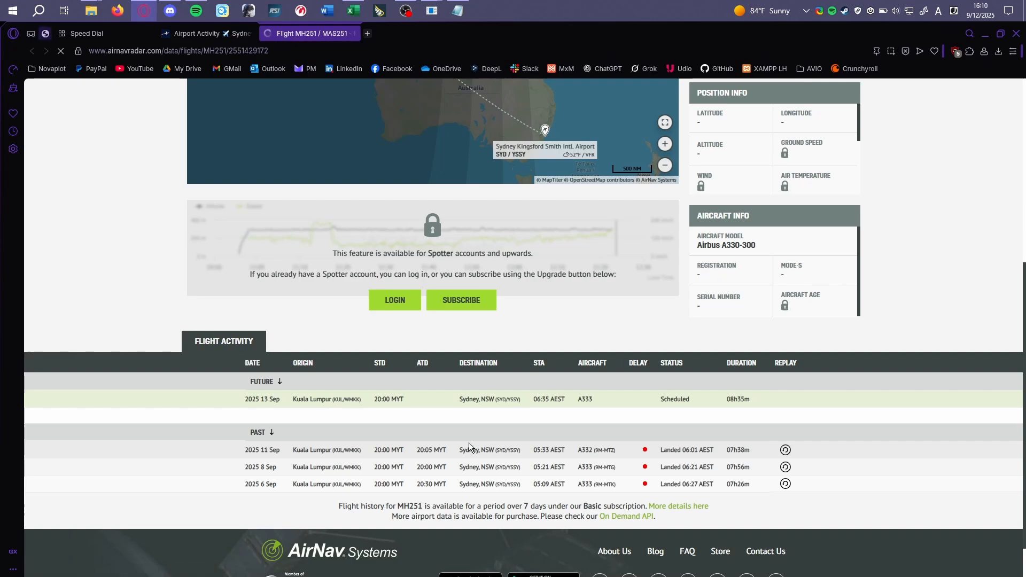
scroll(361, 448, "down", 5)
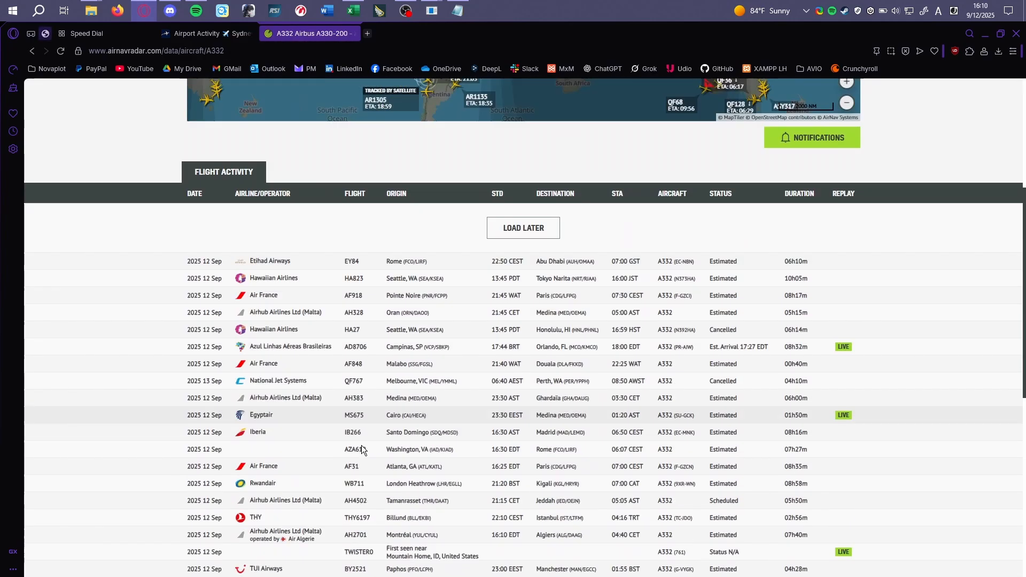
scroll(344, 431, "up", 5)
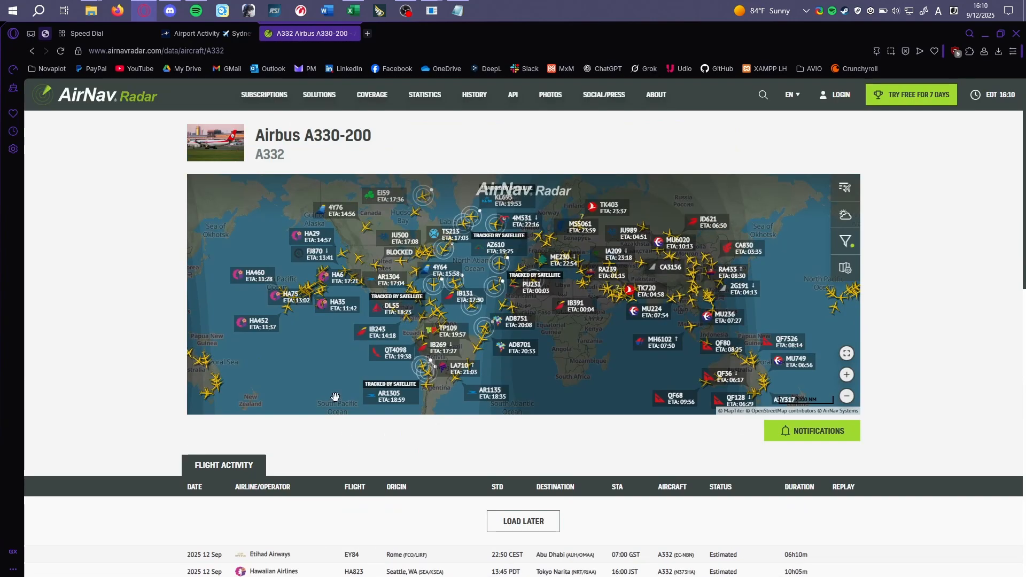
key("alt+Left")
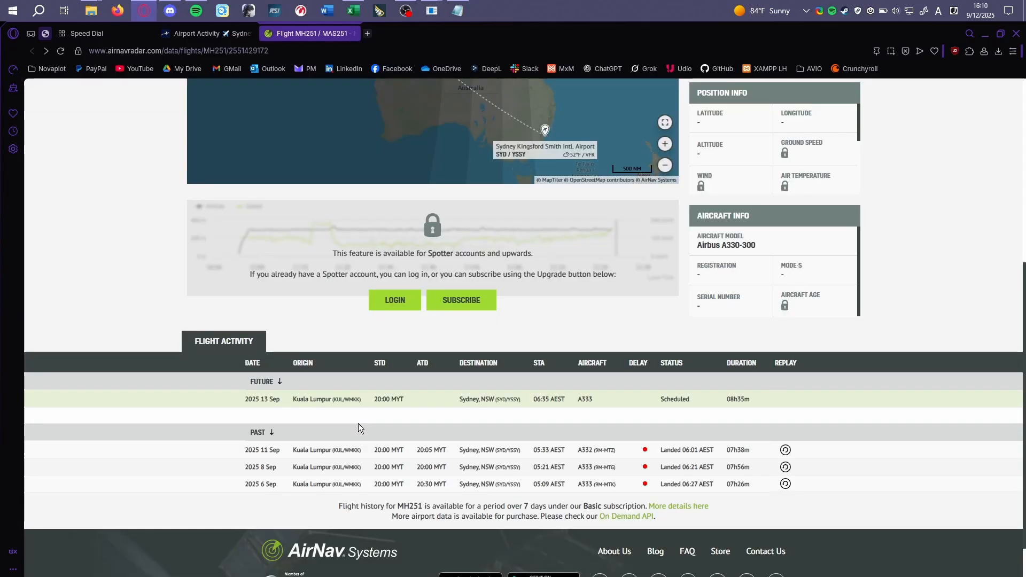
Open the past MH251 flight of 11 September and copy its aircraft registration, 9M-MTZ
left_click(785, 453)
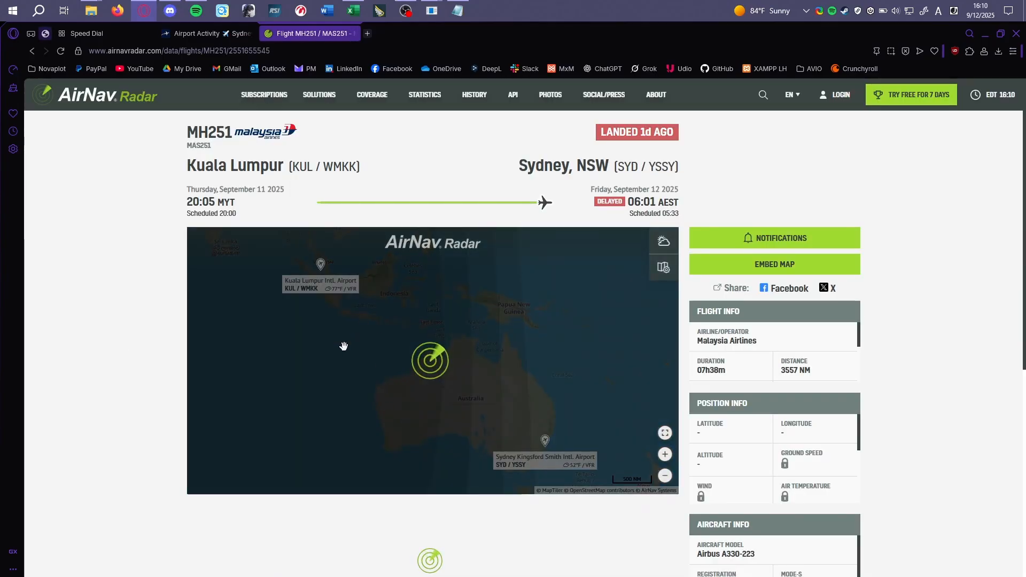
scroll(131, 300, "down", 2)
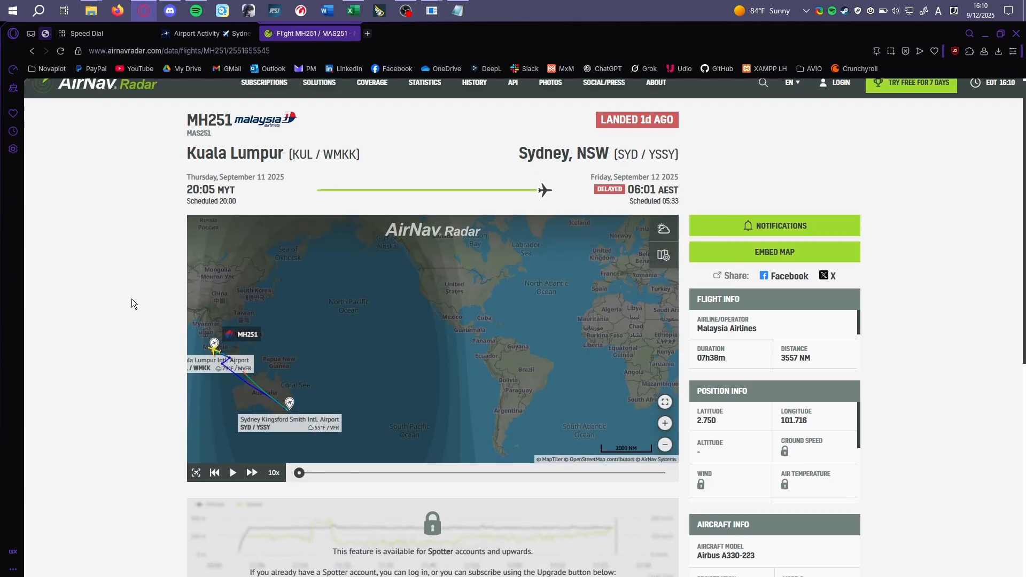
left_click_drag(736, 495, 710, 499)
key("ctrl+c")
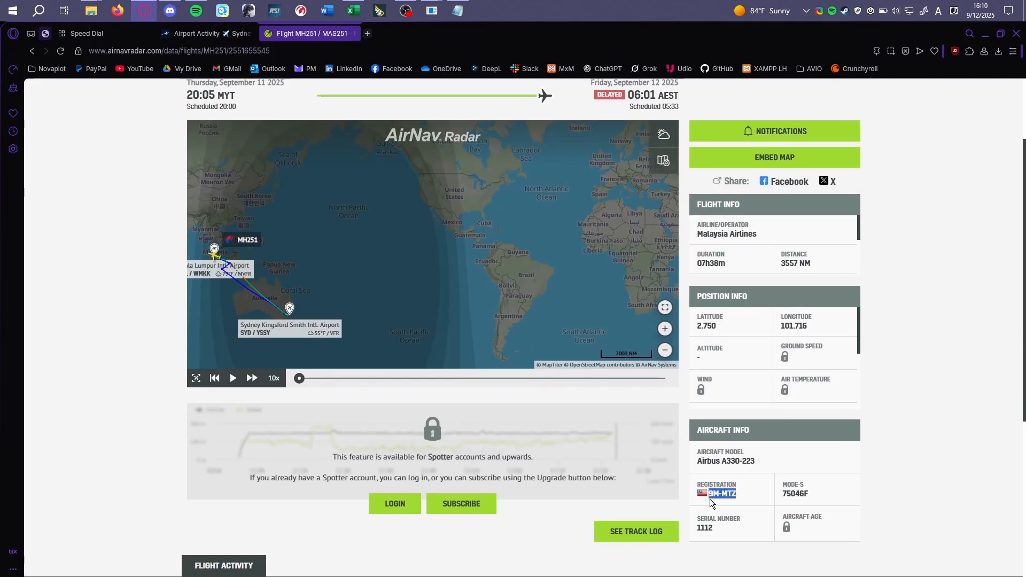
Open Planespotters.net from the AVIO bookmarks, search for registration 9M-MTZ and open one of its photos
left_click(807, 70)
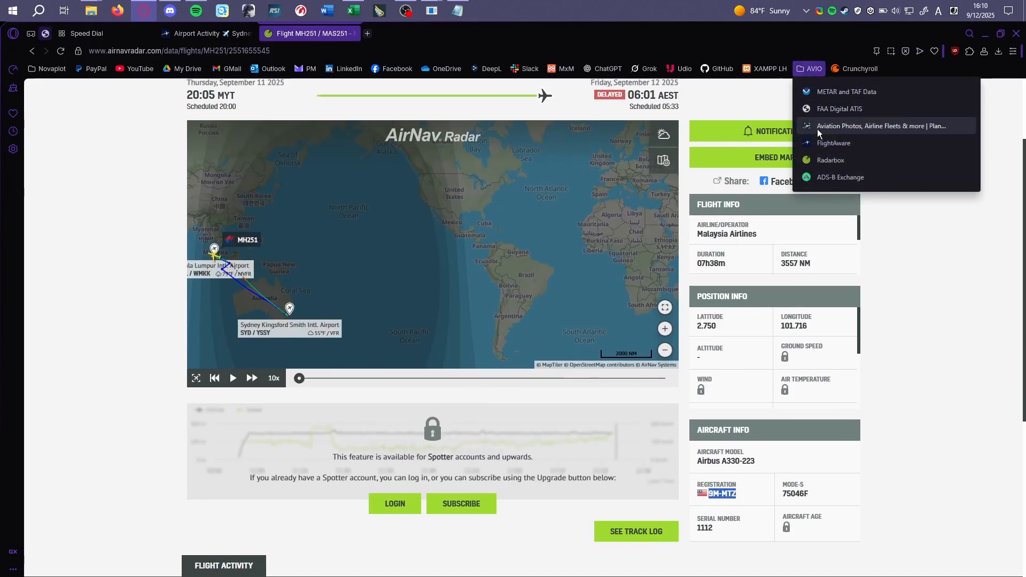
left_click(816, 130)
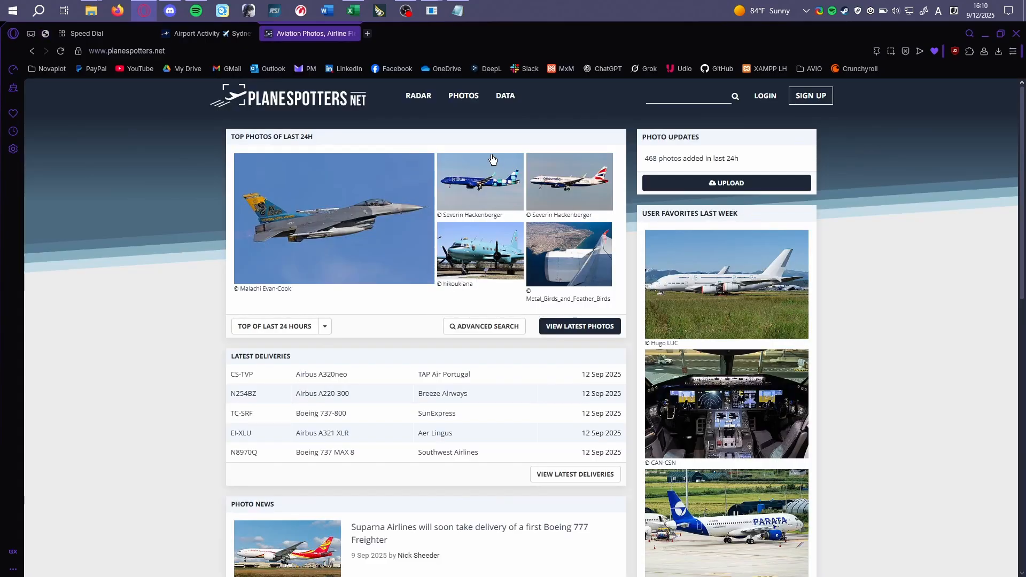
left_click(695, 95)
key("ctrl+v")
key("Return")
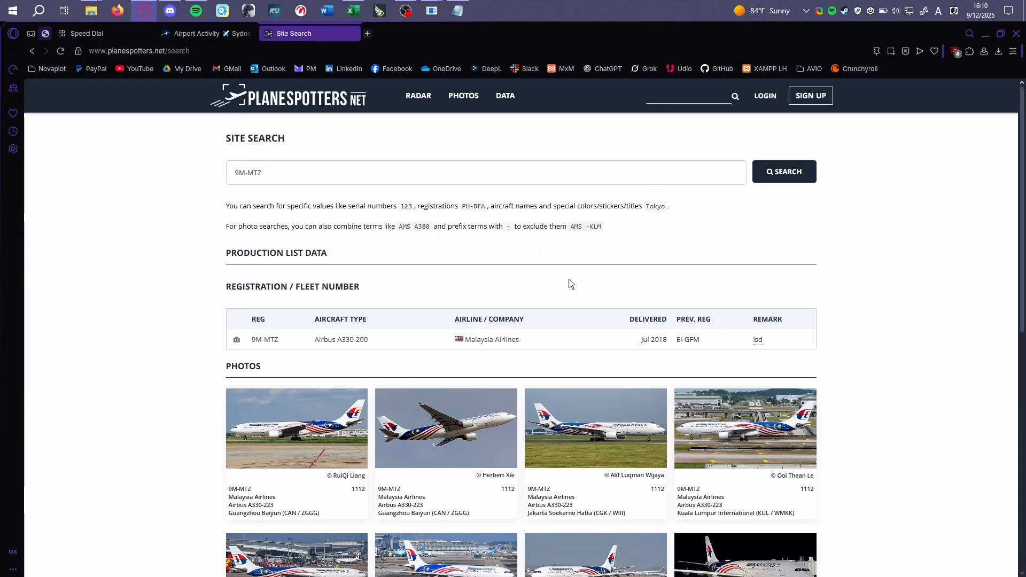
left_click(537, 423)
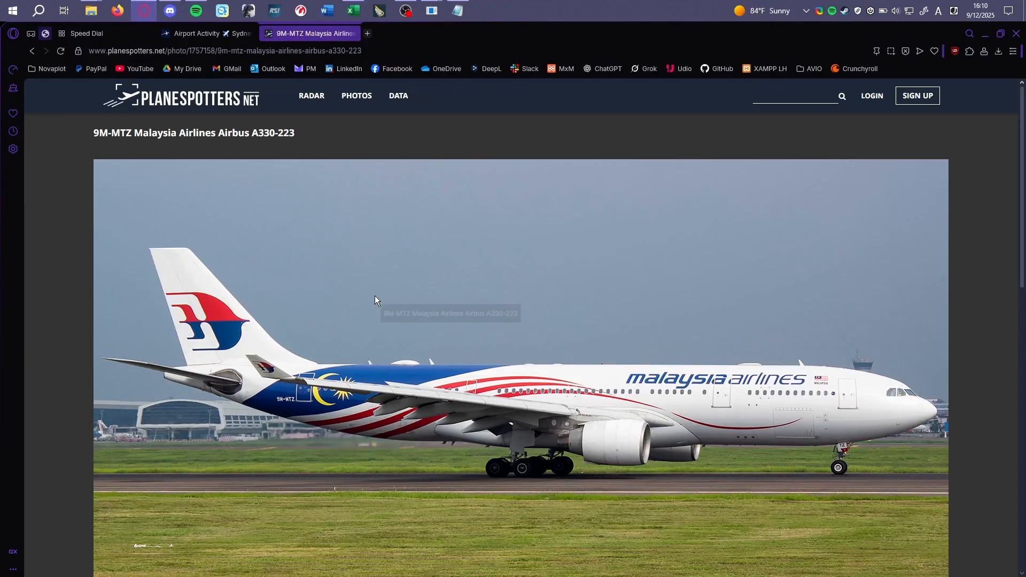
Return to the livery mapping file and change the MAS-A332 mapping target to MAS-A333
key("alt+Left")
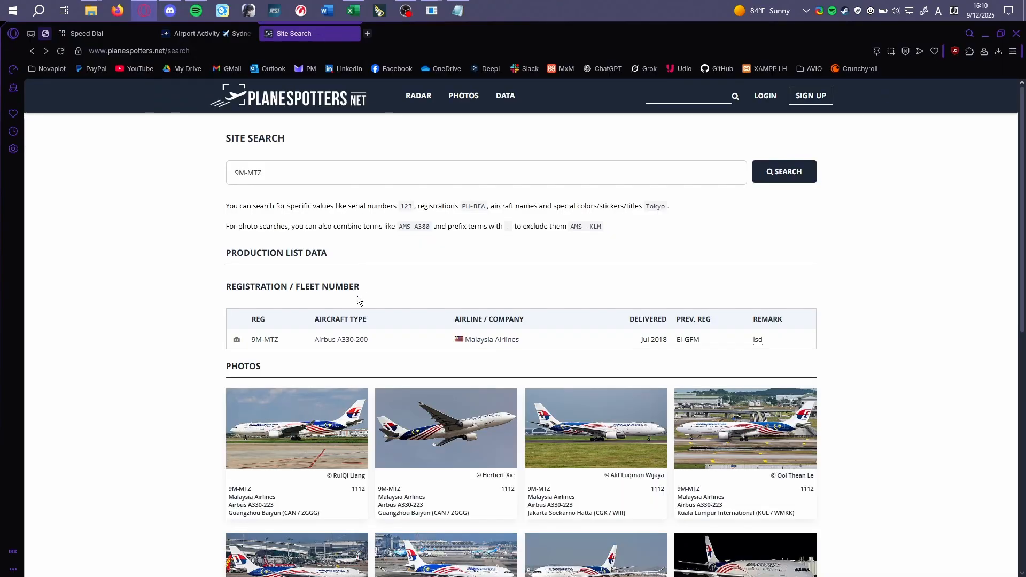
left_click(455, 16)
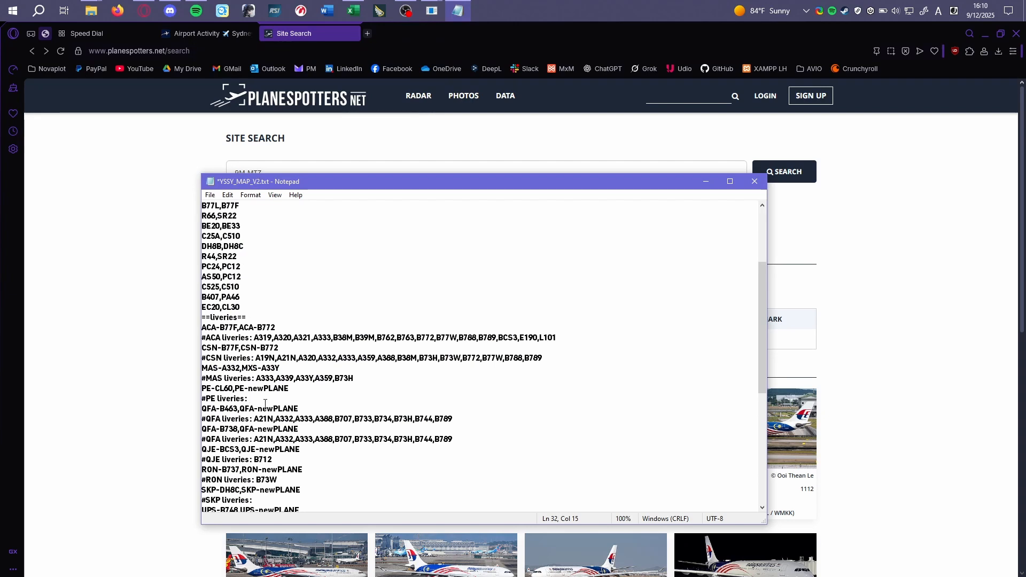
key("shift+Left")
key("shift+Left")
key("shift+Left")
key("shift+Left")
key("shift+Left")
key("shift+Left")
key("shift+Left")
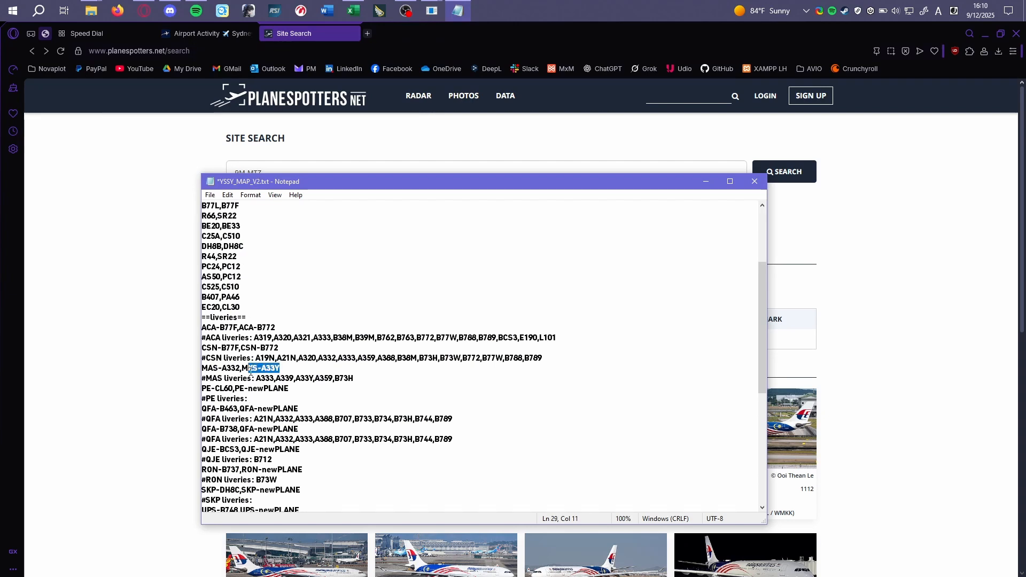
type("AS-A333")
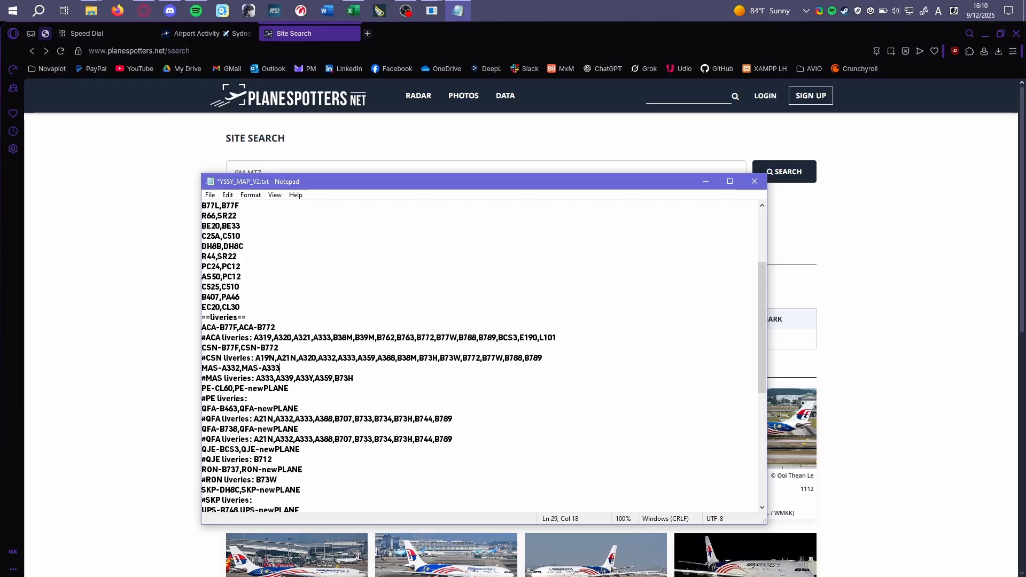
Delete the PE-CL60 mapping with its livery comment and clear the newPLANE placeholder in the QFA-B463 mapping
left_click_drag(256, 400, 212, 390)
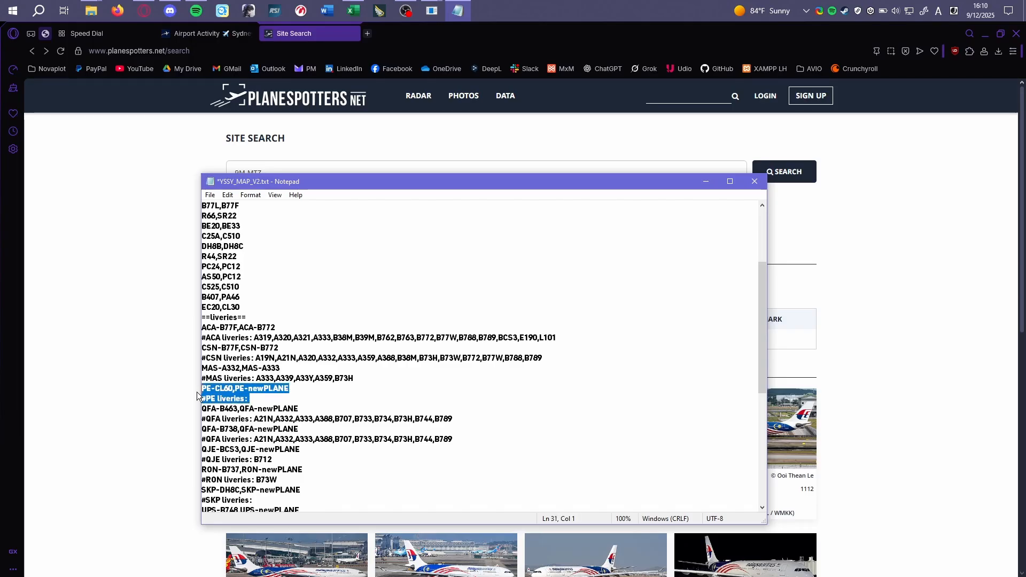
key("BackSpace")
key("BackSpace")
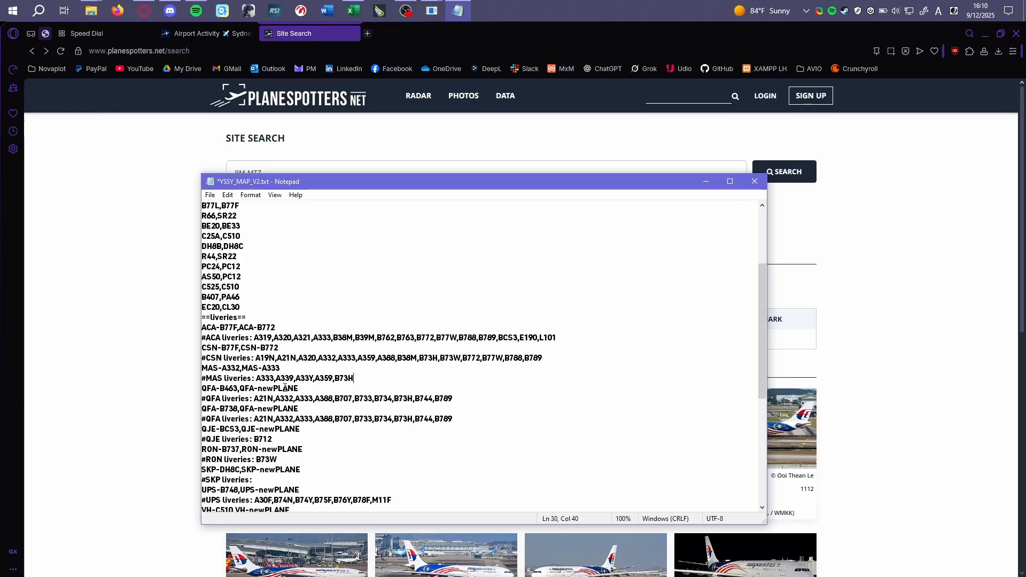
left_click_drag(301, 389, 259, 389)
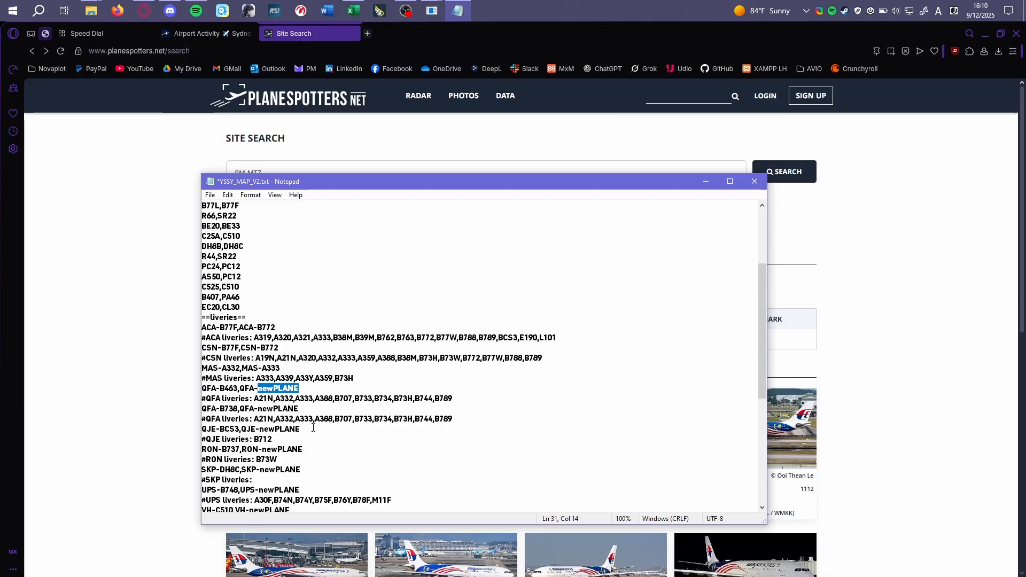
type("B")
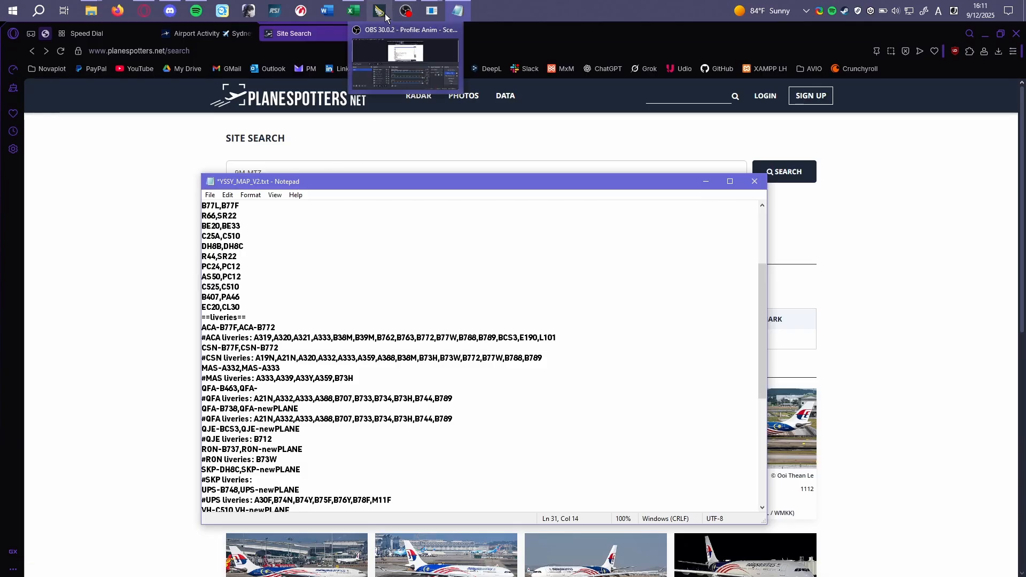
Examine the B463 rows in the World Bundle Model & Livery Manifest workbook for an operator livery matching QFA, and minimise the workbook
left_click(362, 17)
left_click(312, 319)
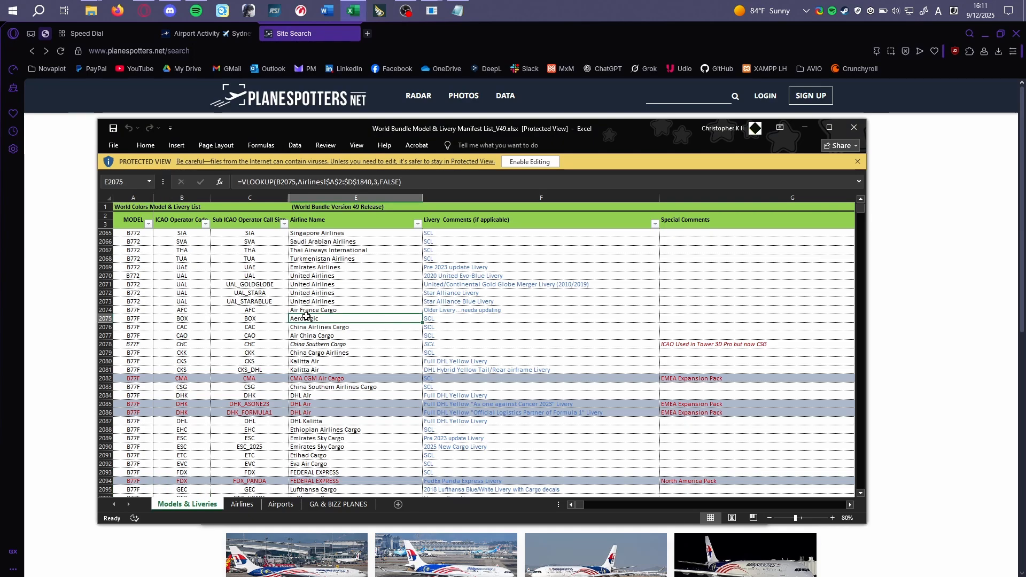
scroll(308, 320, "down", 20)
scroll(251, 330, "up", 20)
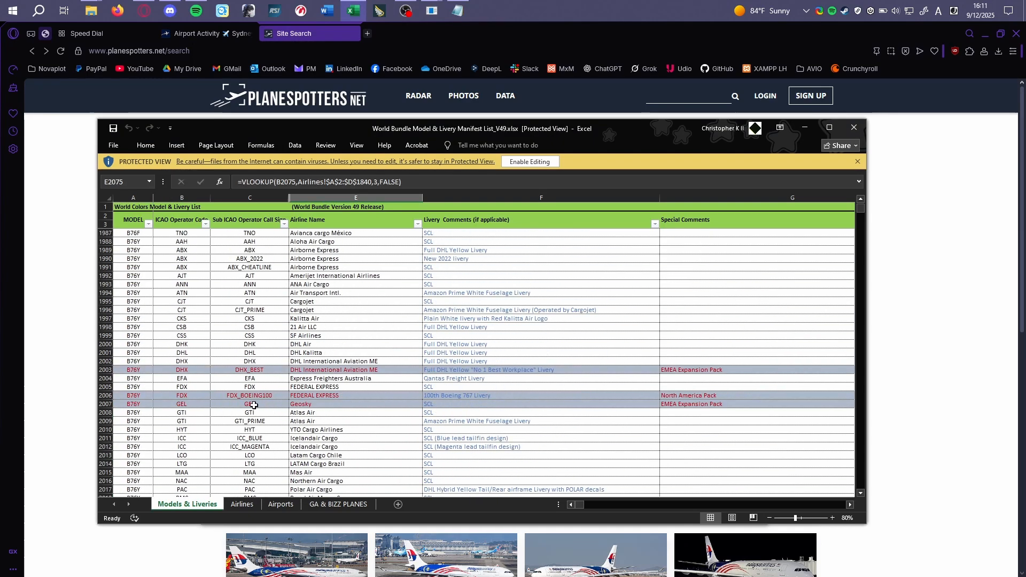
scroll(246, 410, "up", 20)
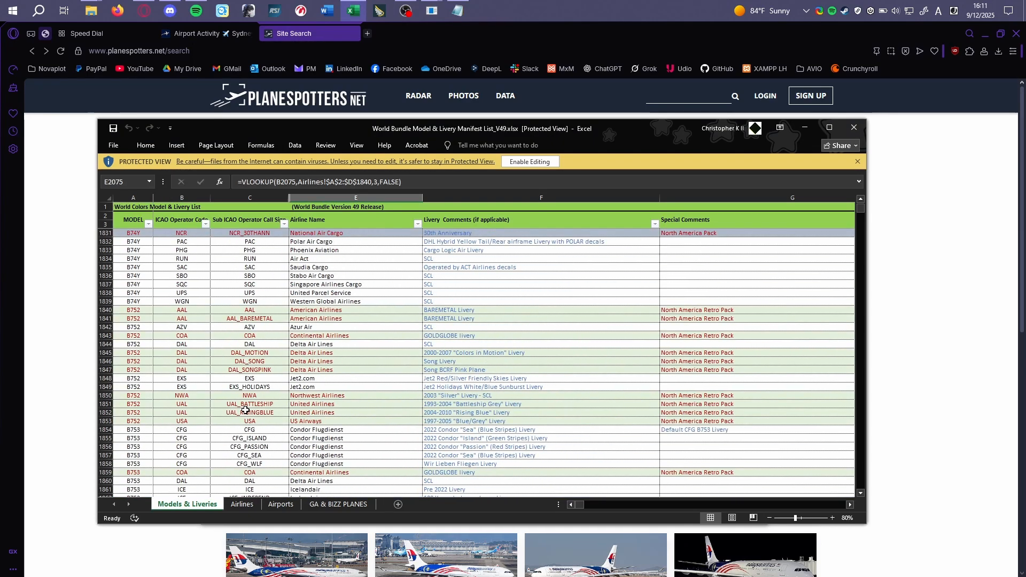
scroll(246, 411, "up", 10)
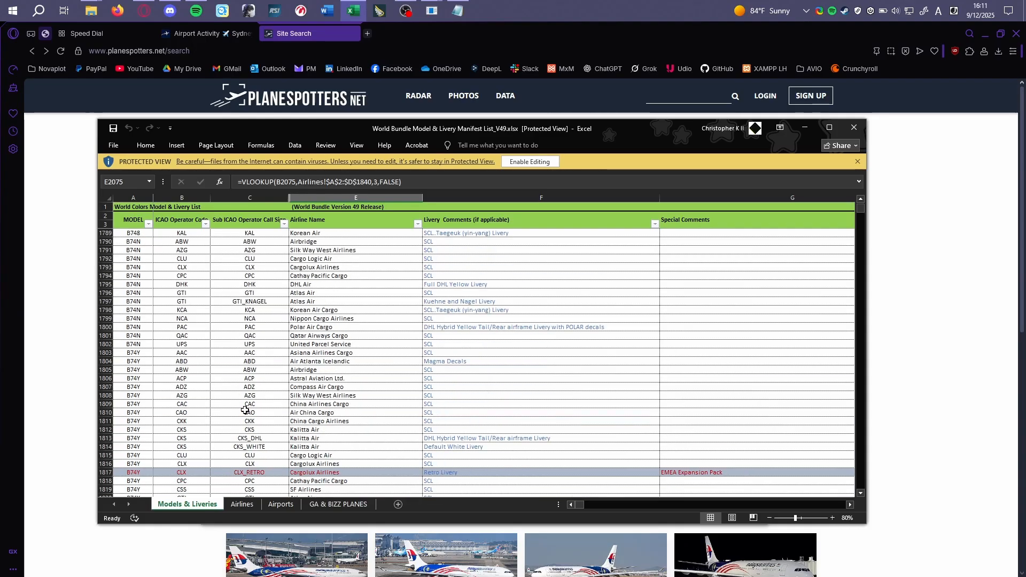
scroll(213, 405, "up", 6)
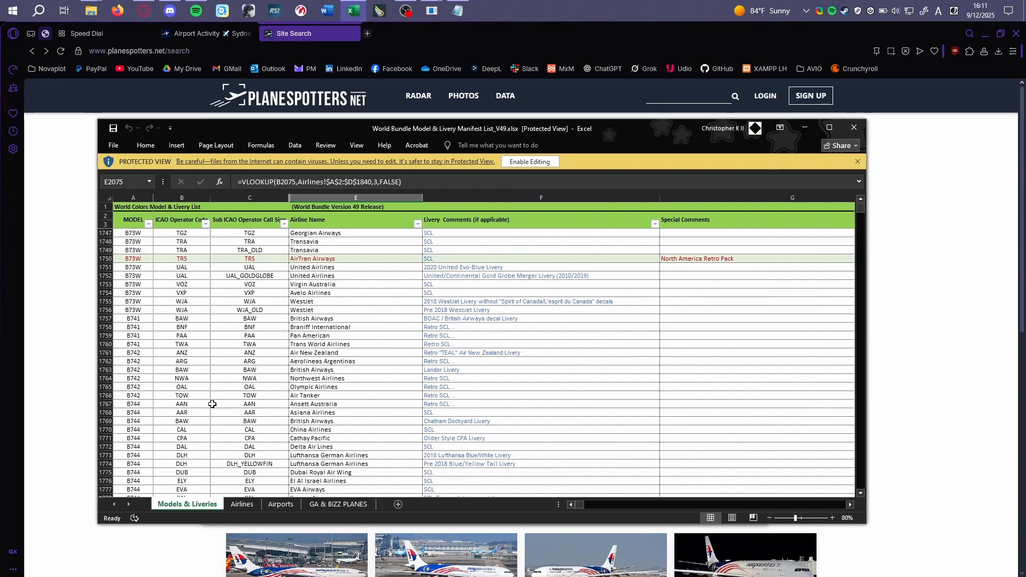
scroll(212, 405, "up", 6)
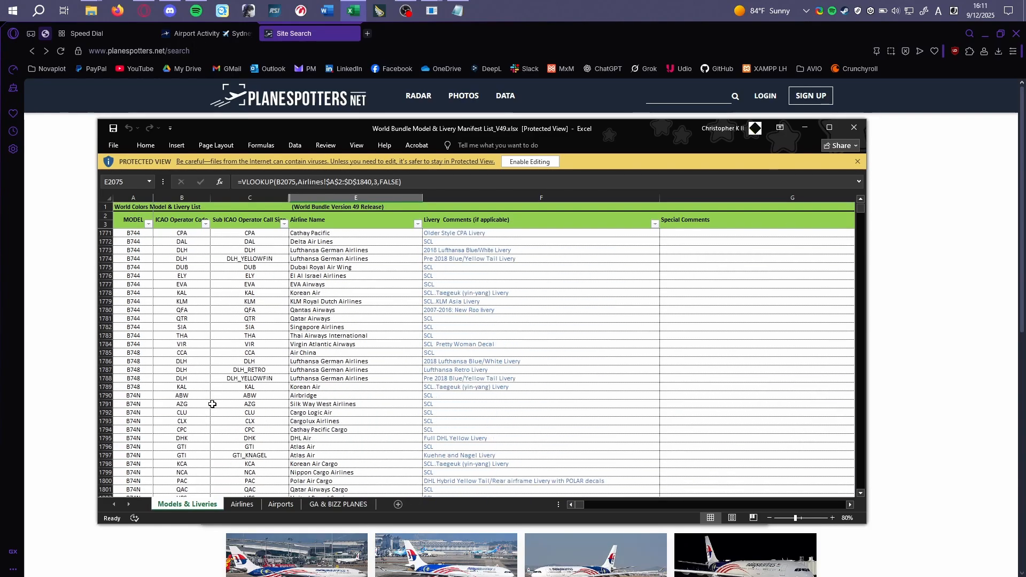
scroll(212, 404, "up", 20)
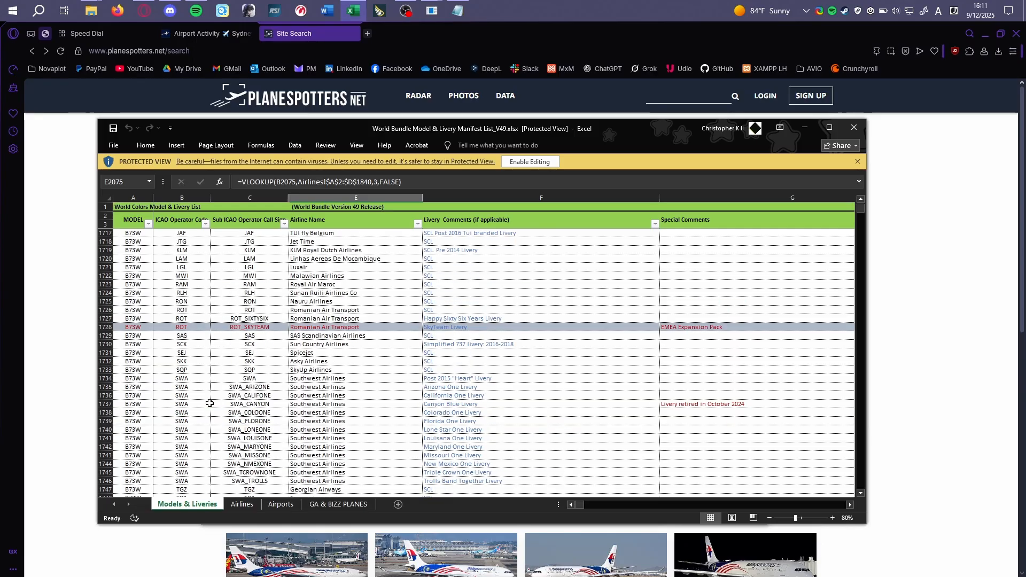
scroll(209, 403, "up", 20)
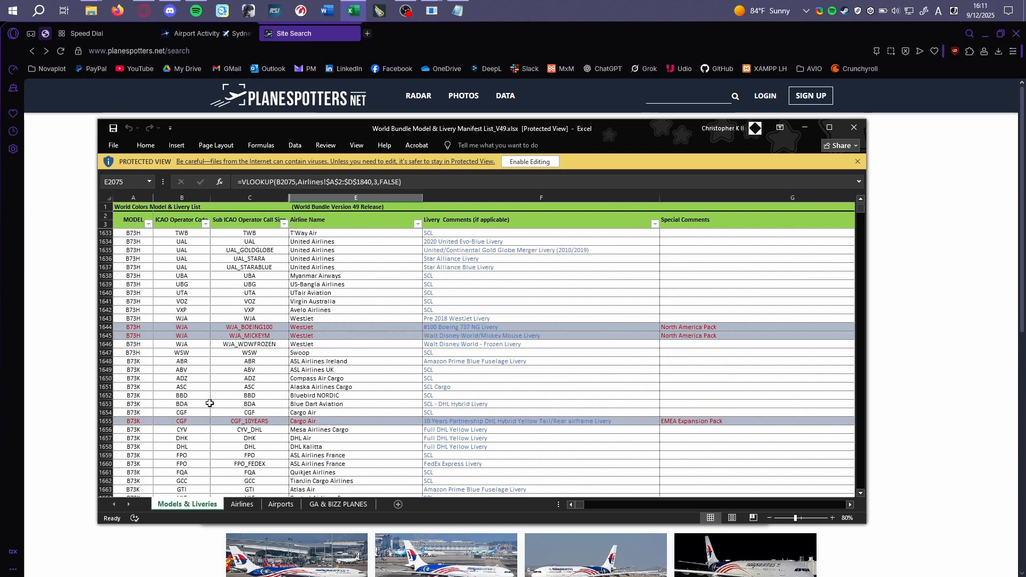
scroll(167, 412, "up", 20)
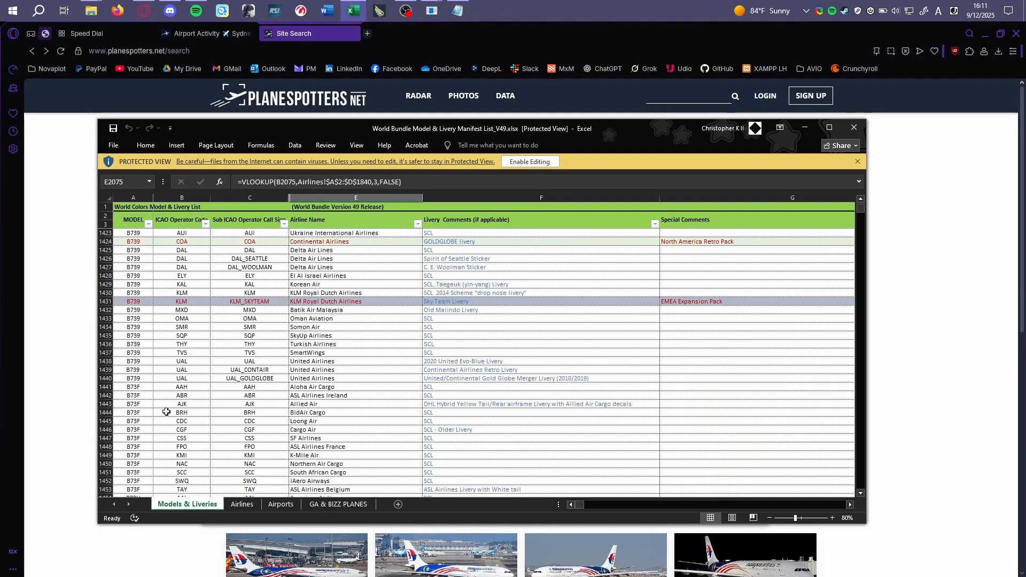
scroll(166, 412, "up", 16)
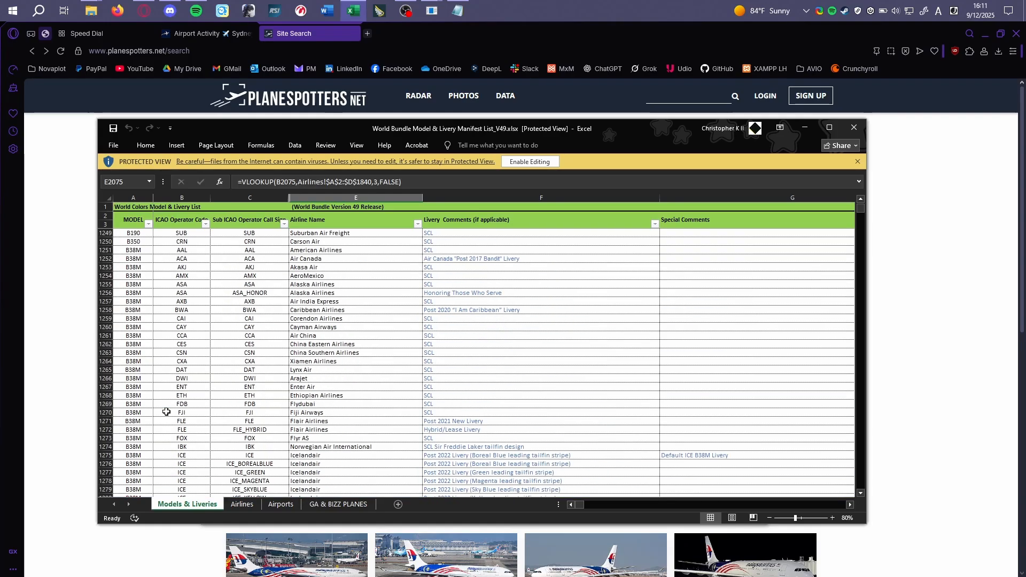
scroll(161, 409, "down", 20)
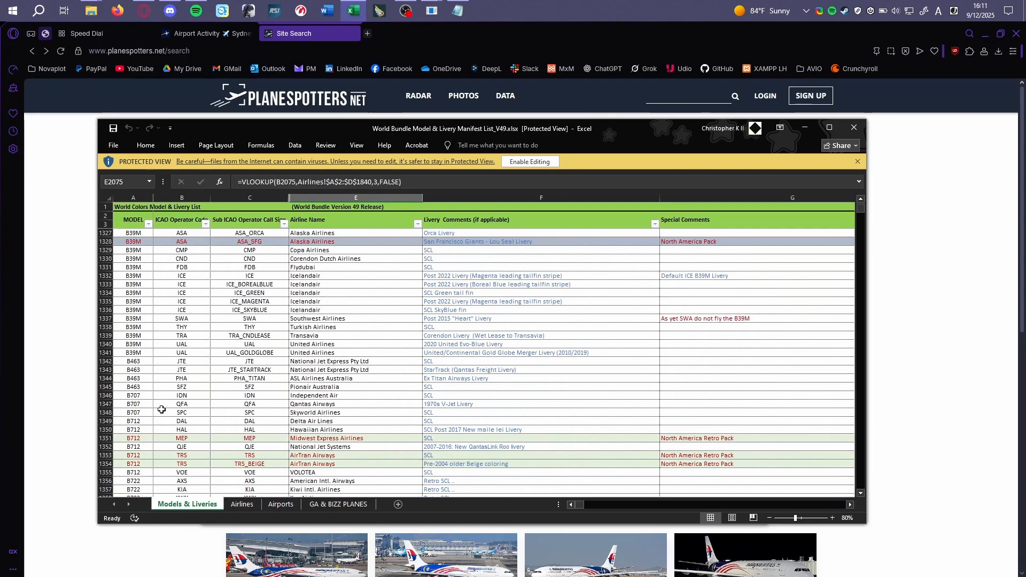
left_click_drag(147, 362, 170, 386)
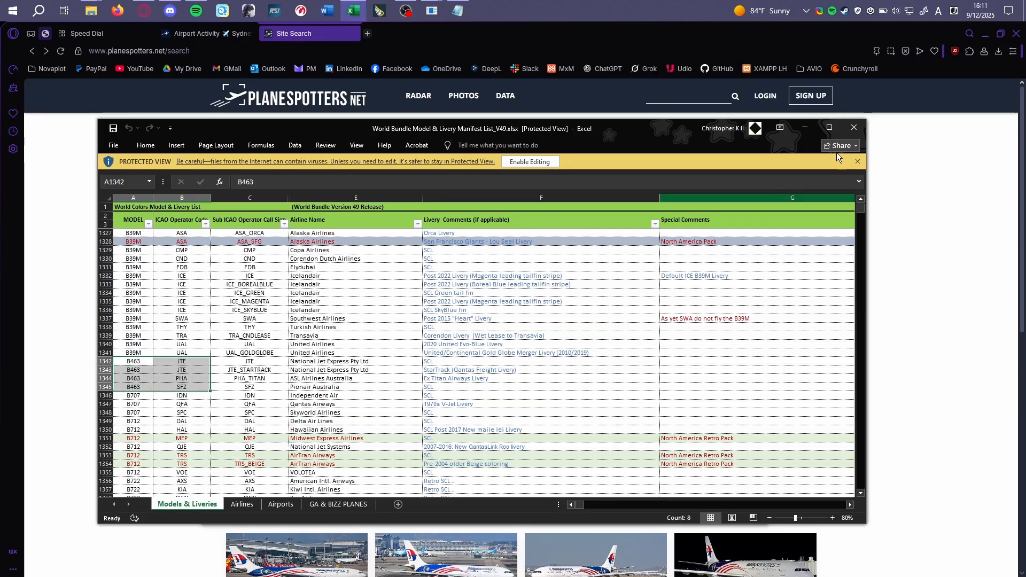
left_click(806, 130)
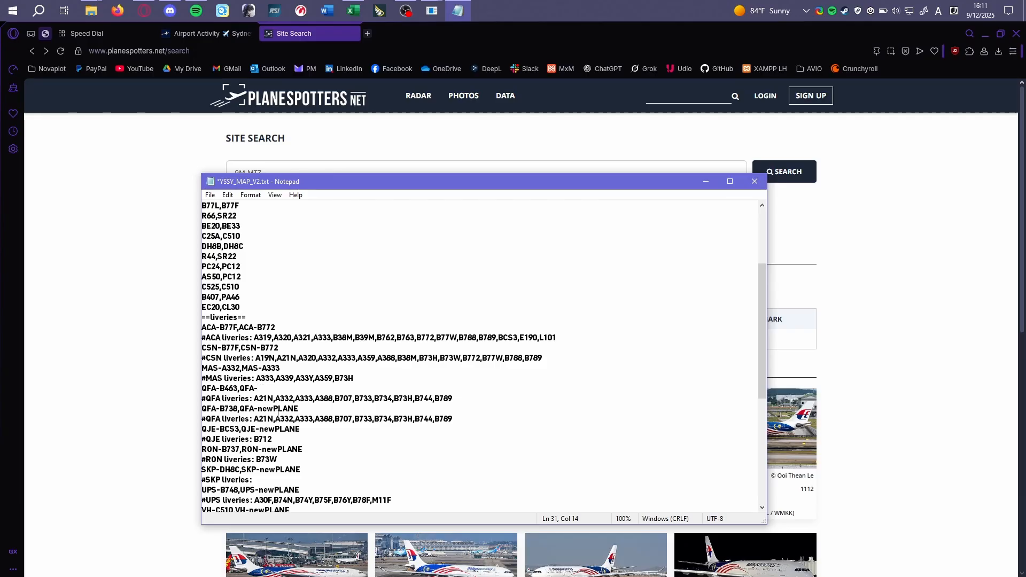
Delete the QFA-B463 mapping with its livery comment and map QFA-B738 to QFA-B73H
left_click_drag(458, 399, 197, 391)
key("BackSpace")
key("BackSpace")
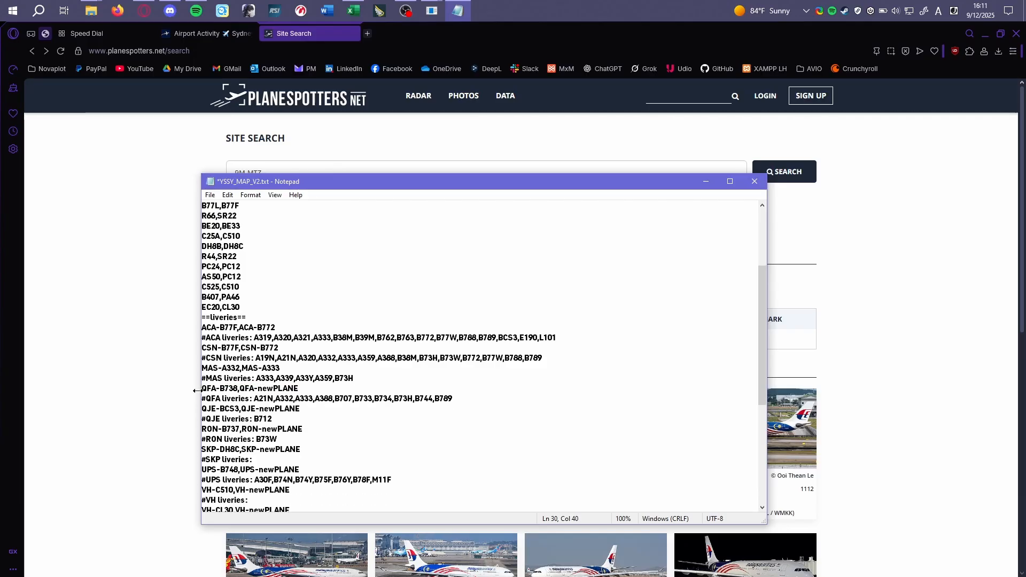
left_click_drag(300, 389, 258, 389)
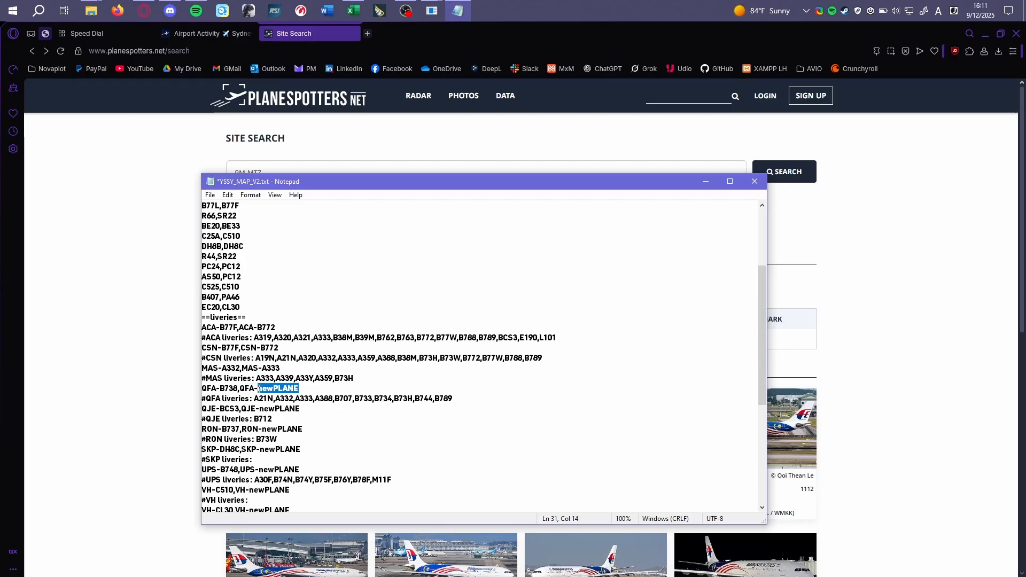
type("B73H")
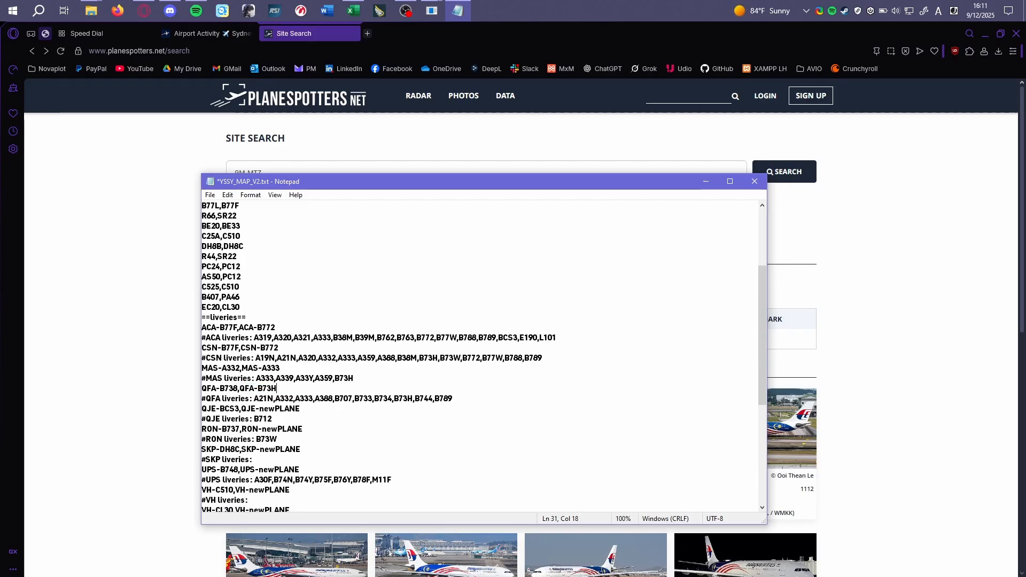
Delete the QJE-BCS3 mapping together with its QJE liveries comment line
left_click_drag(301, 409, 259, 411)
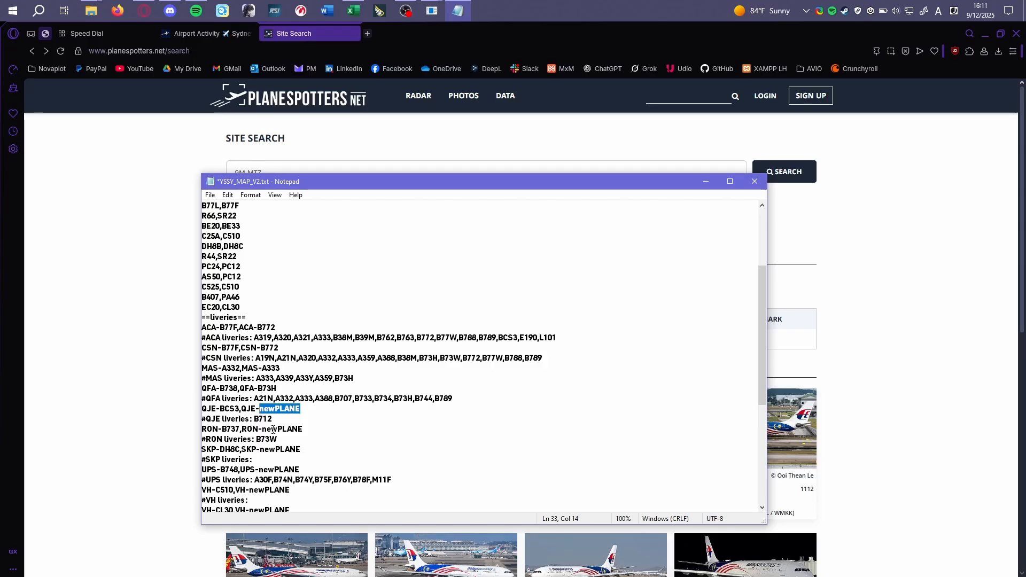
type("B")
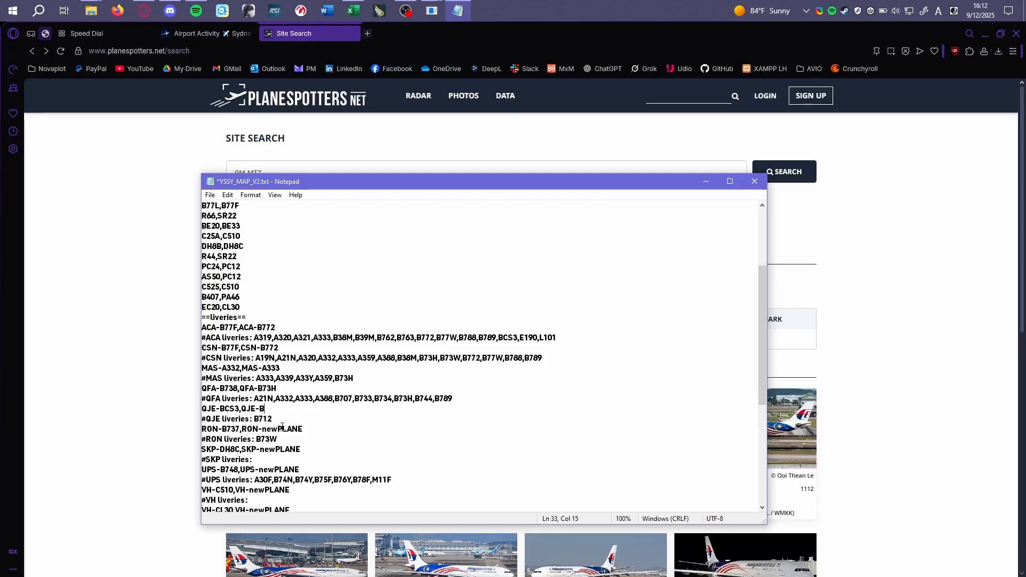
left_click_drag(272, 418, 202, 409)
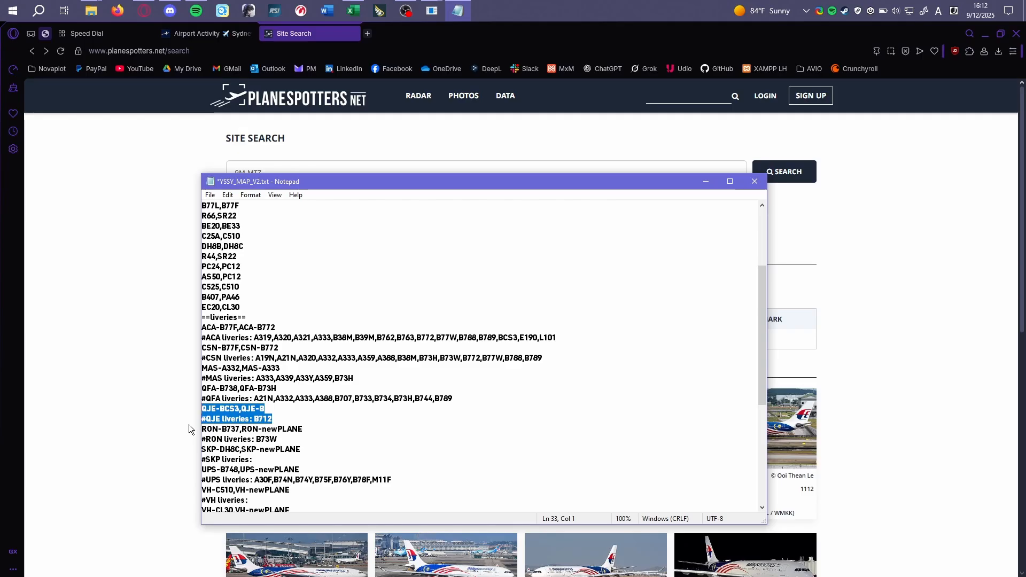
key("BackSpace")
key("BackSpace")
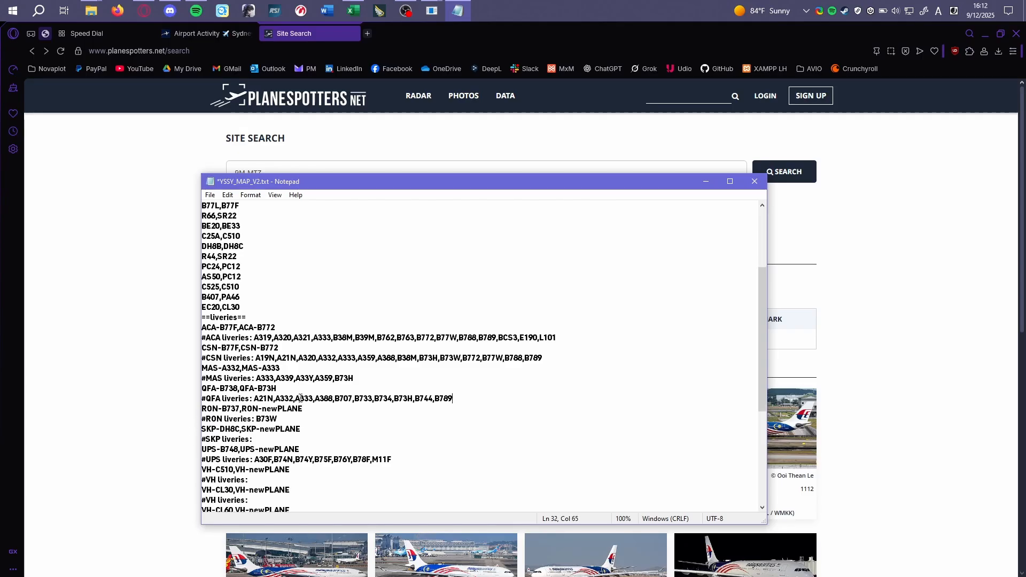
Map RON-B737 to RON-B73W and delete the SKP-DH8C mapping with its livery comment
left_click_drag(303, 409, 263, 411)
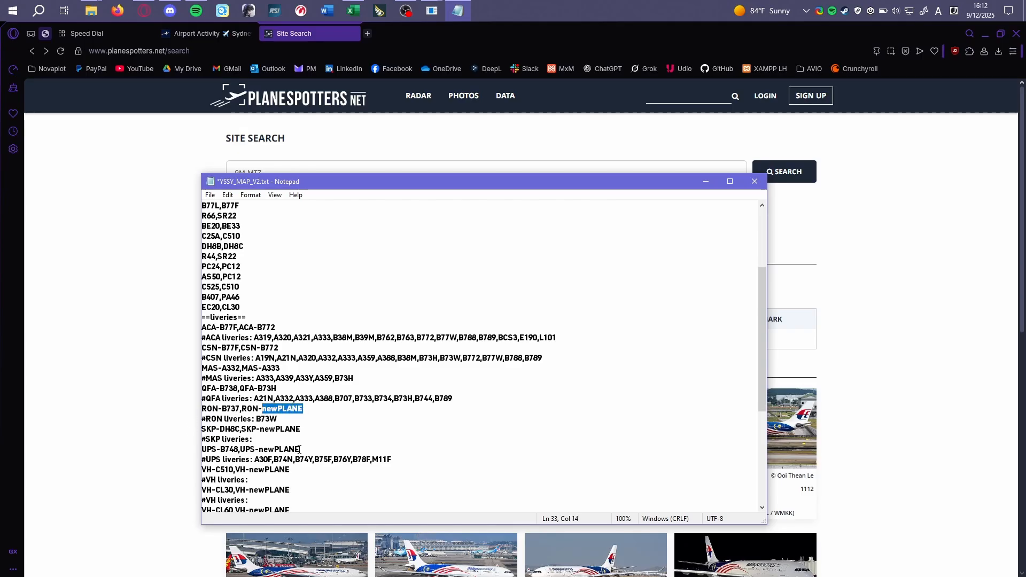
type("B73W")
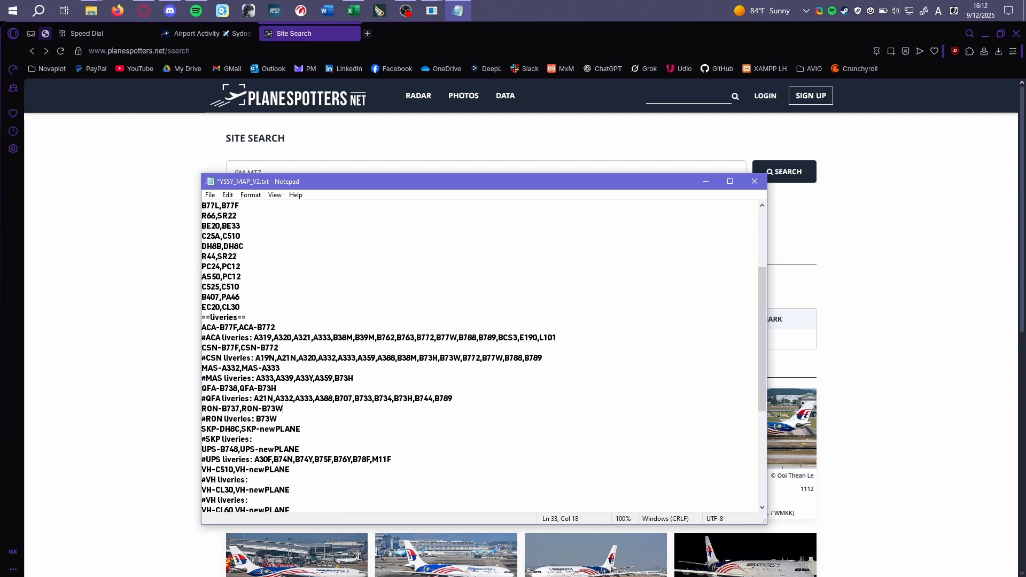
scroll(293, 438, "down", 2)
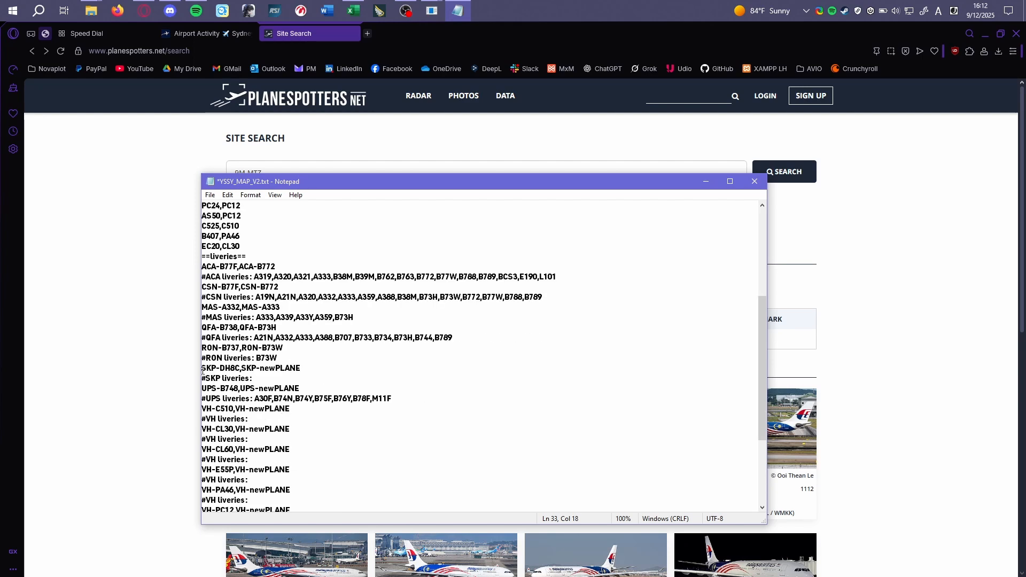
left_click_drag(203, 368, 254, 381)
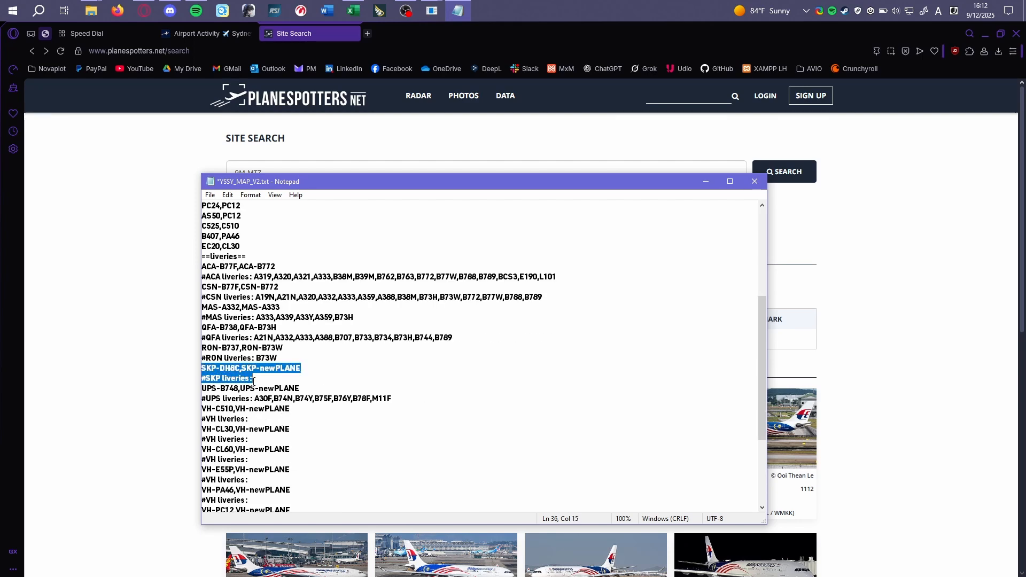
key("BackSpace")
key("BackSpace")
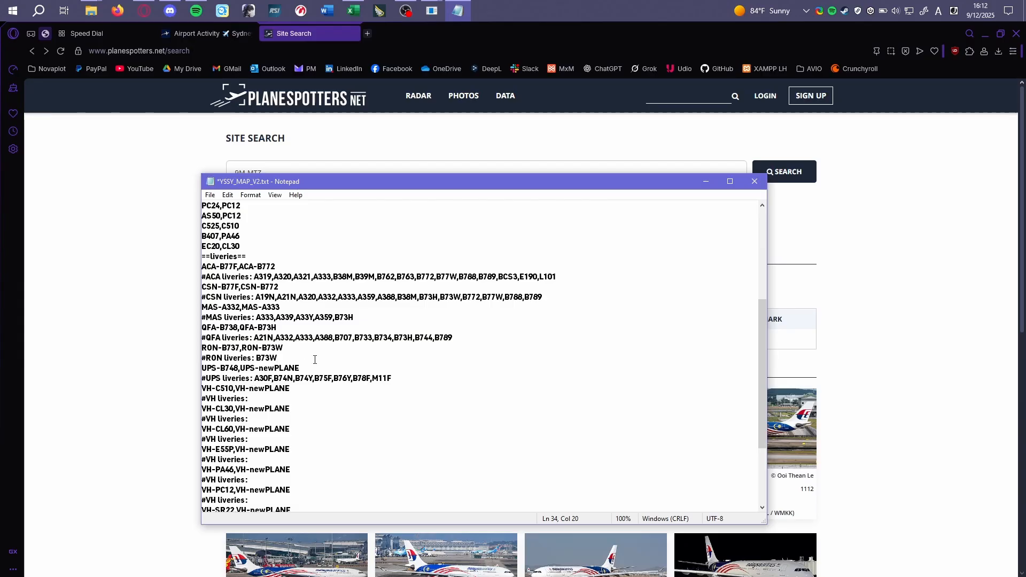
Map UPS-B748 to UPS-B74N in place of the newPLANE placeholder
left_click_drag(300, 369, 260, 369)
type("B48N")
left_click(274, 369)
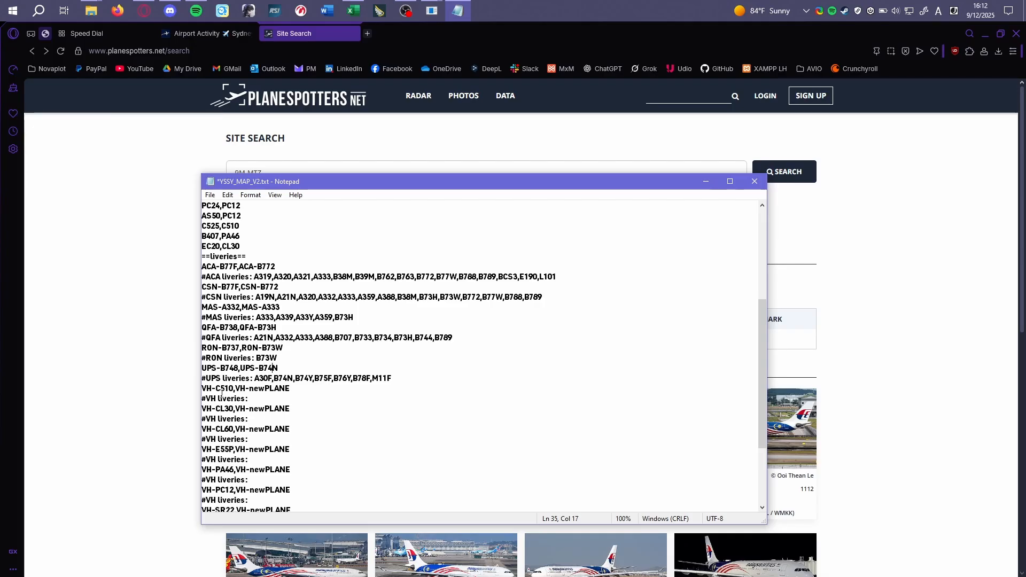
Delete all the VH mappings, from VH-C510 through VH-SR22, together with their empty livery comment lines
left_click_drag(204, 388, 306, 460)
scroll(256, 440, "down", 2)
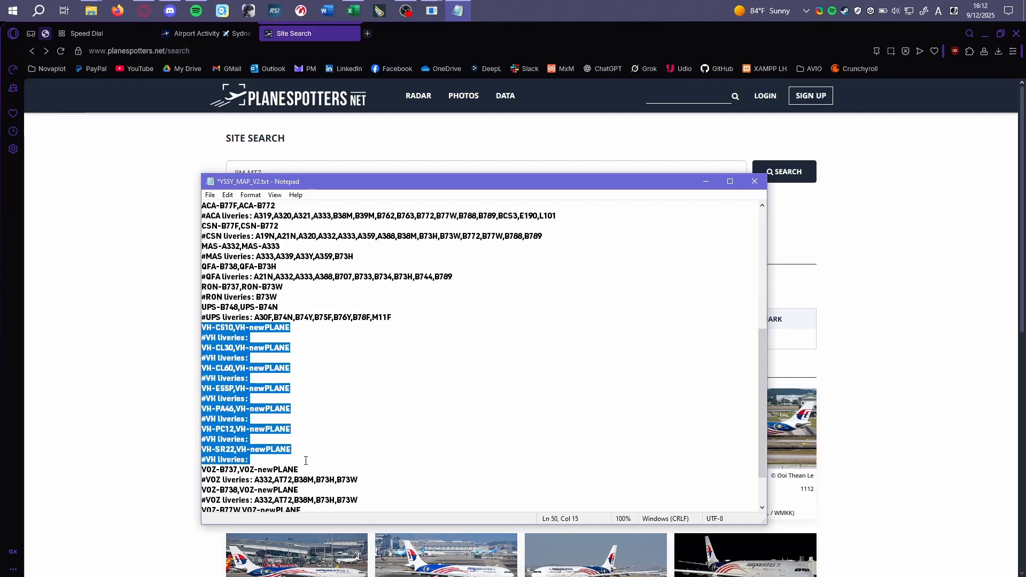
key("BackSpace")
key("BackSpace")
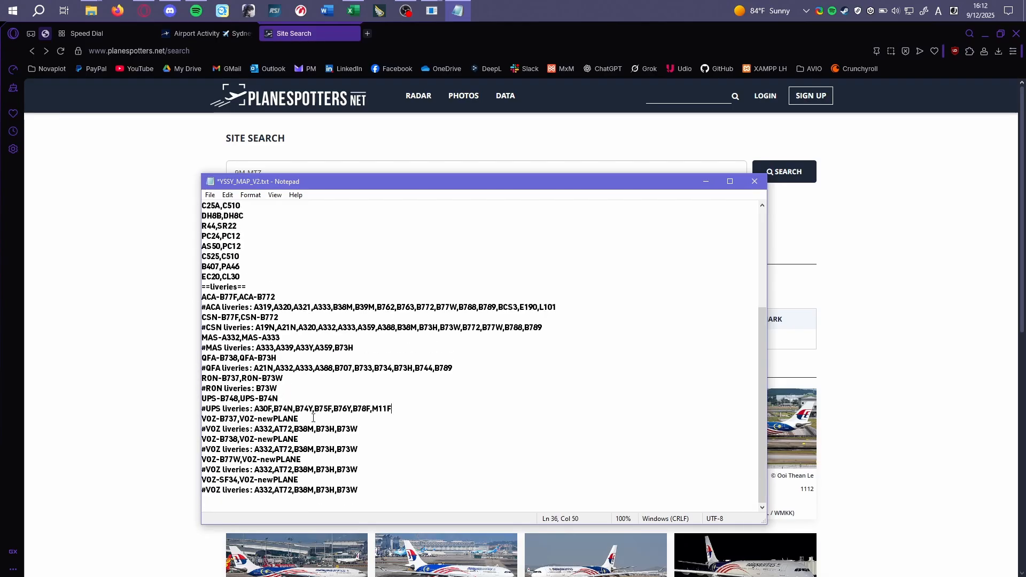
Map VOZ-B737 to VOZ-B73W and VOZ-B738 to VOZ-B73H in place of the newPLANE placeholders
left_click_drag(298, 419, 260, 420)
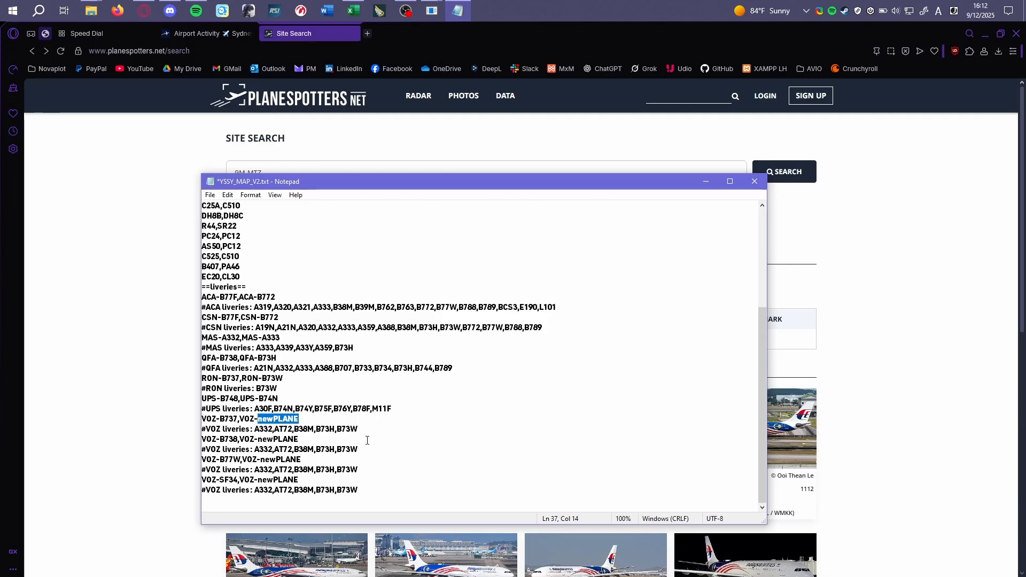
type("B73W")
key("Left")
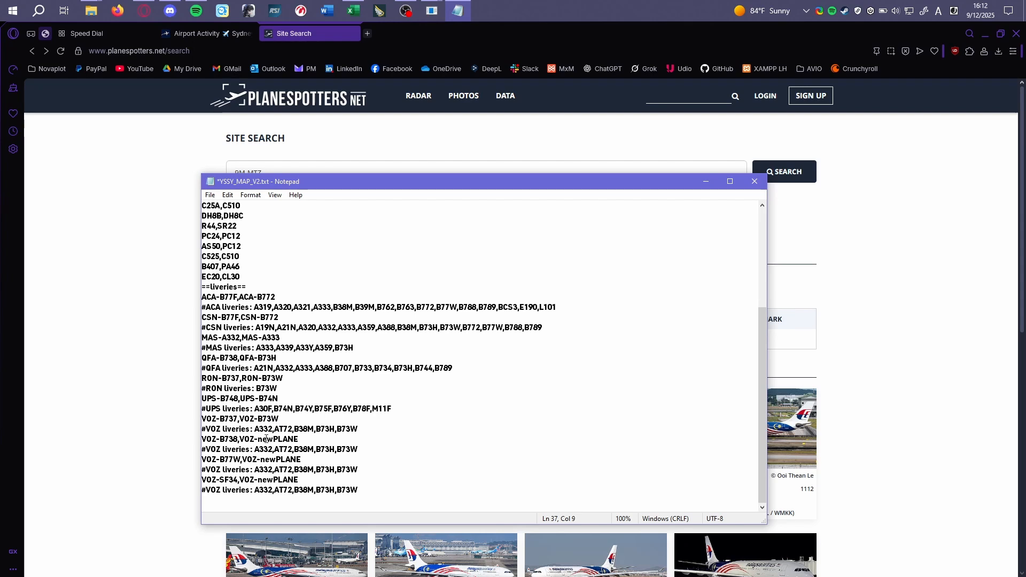
key("Right")
left_click_drag(202, 449, 260, 448)
double_click(278, 439)
type("B73H")
Delete the VOZ-B77W mapping together with its VOZ liveries comment line
left_click_drag(300, 460, 261, 463)
type("B")
key("BackSpace")
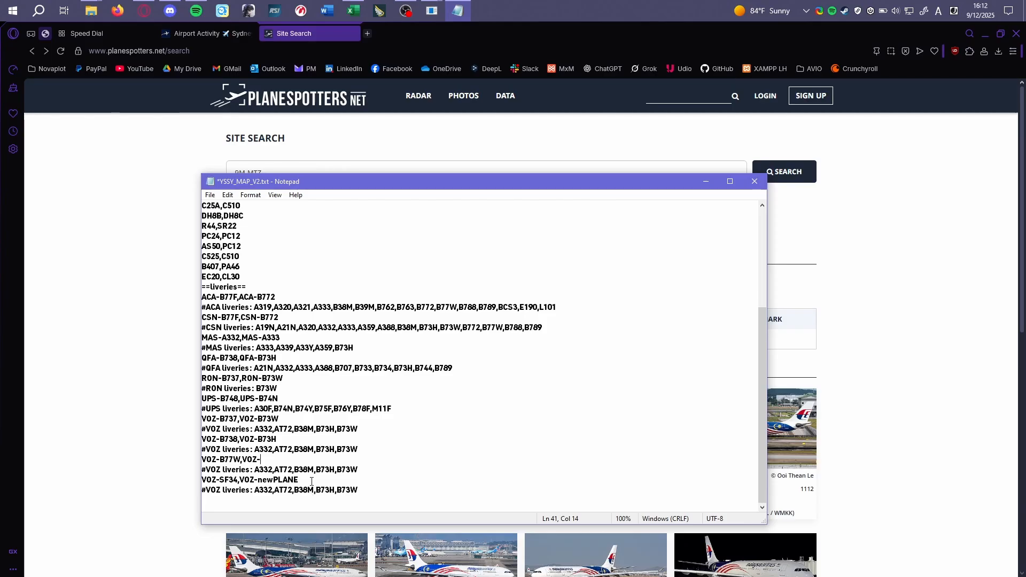
left_click_drag(358, 469, 198, 458)
key("BackSpace")
key("BackSpace")
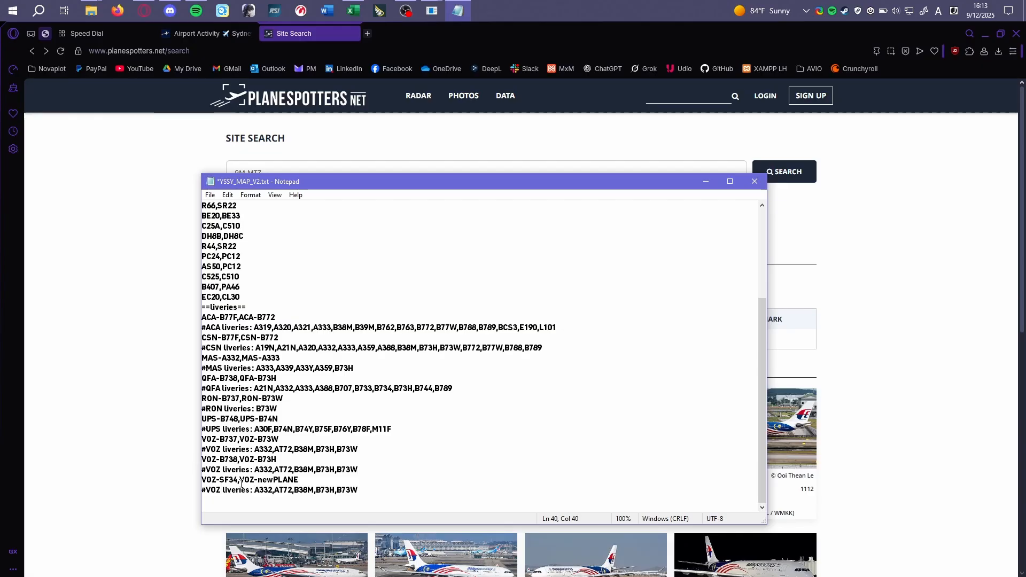
Delete the VOZ-SF34 mapping with its livery comment and remove the blank line at the end of the file
left_click_drag(301, 480, 263, 481)
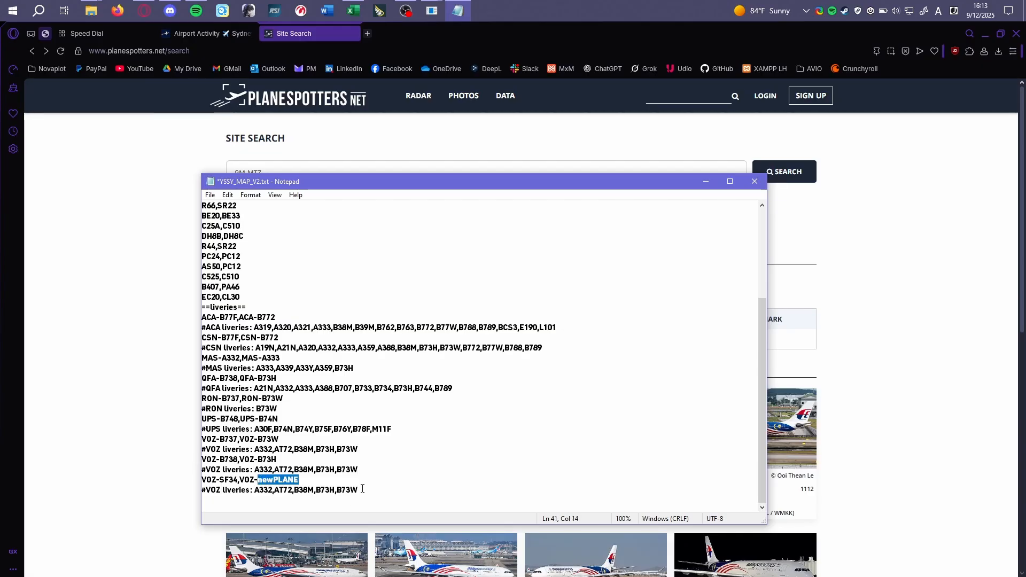
left_click_drag(359, 489, 174, 479)
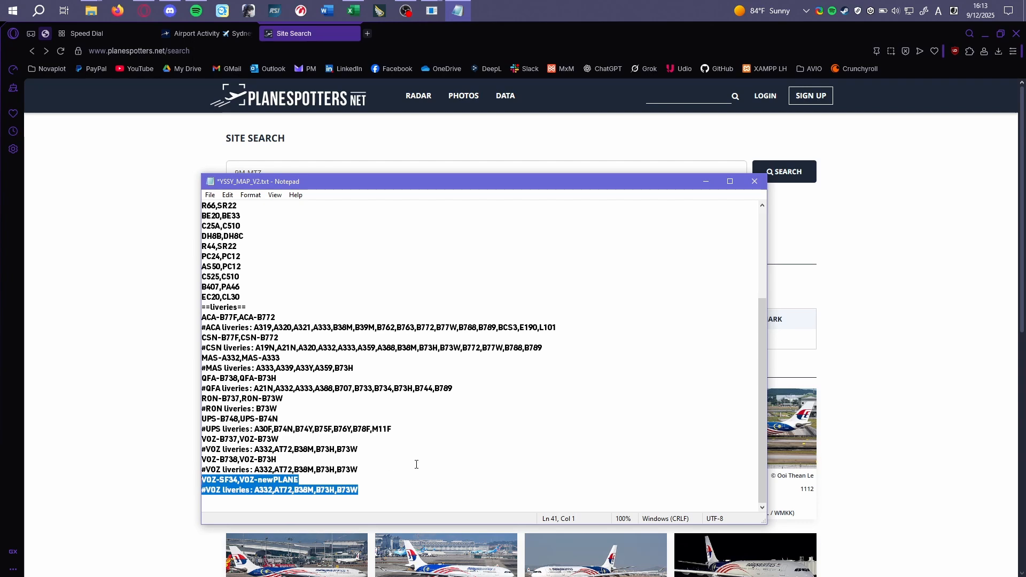
key("BackSpace")
key("BackSpace")
left_click(380, 464)
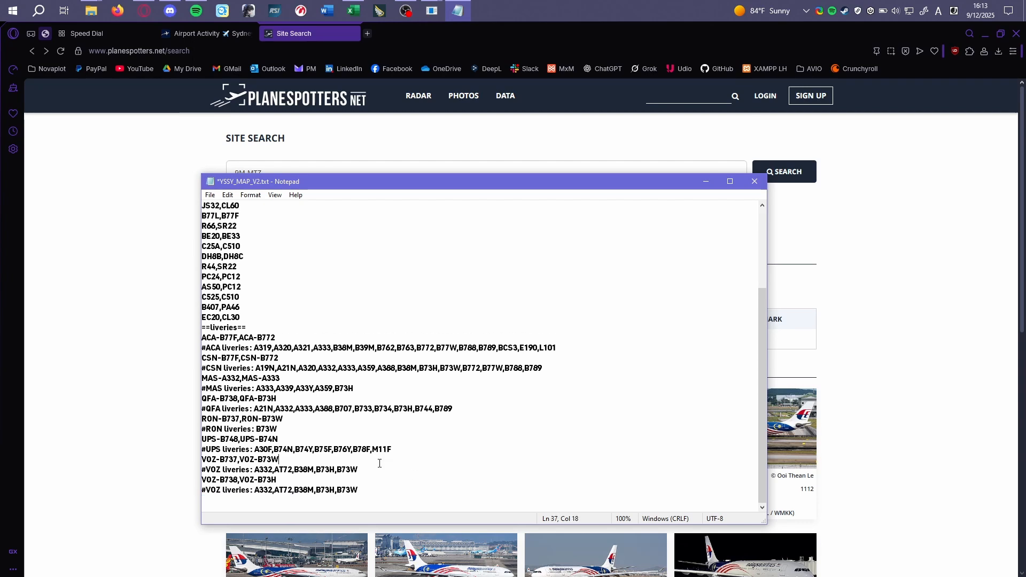
scroll(374, 470, "up", 4)
scroll(346, 409, "down", 4)
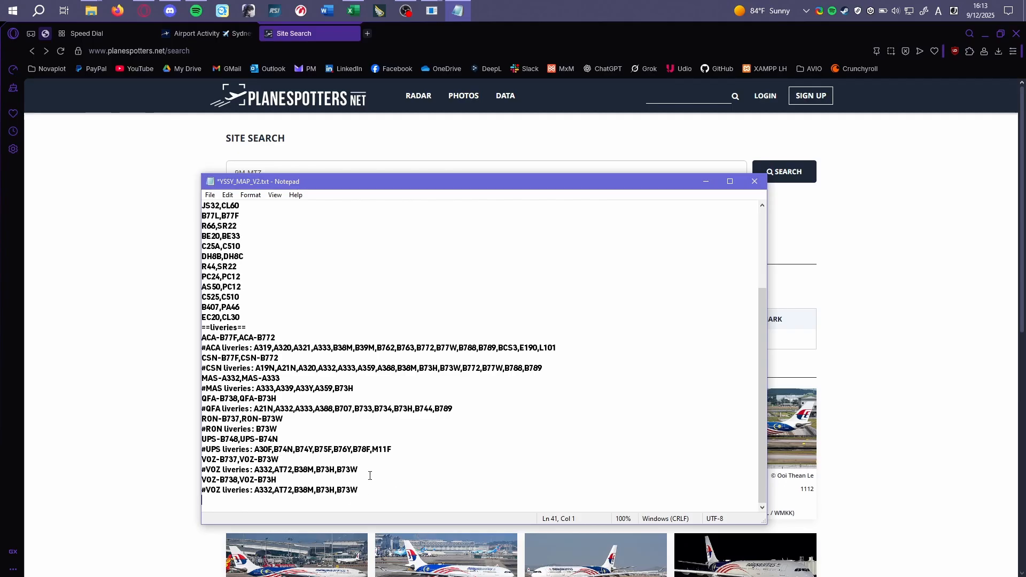
key("BackSpace")
Save the YSSY_MAP_V2.txt mapping file and close it
scroll(368, 453, "up", 3)
left_click(324, 388)
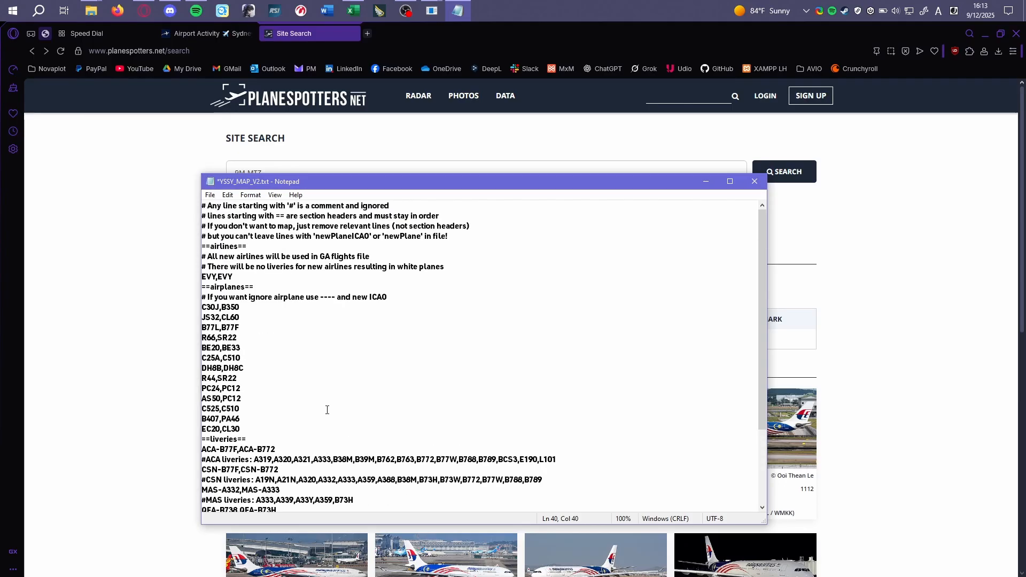
key("ctrl+s")
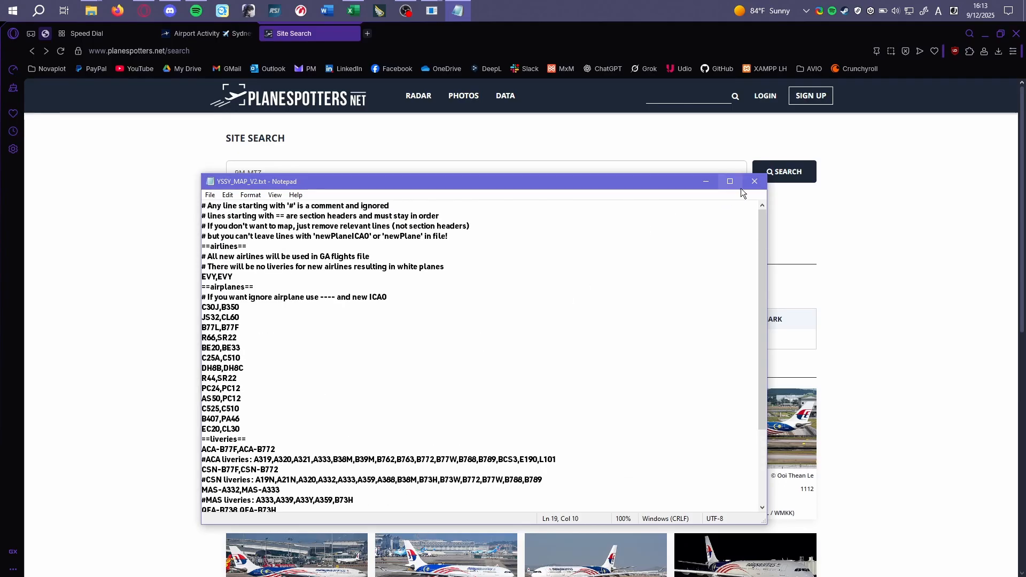
left_click(755, 181)
Switch to the T3Scheduler Import window and load YSSY_MAP_V2.txt as the mappings file
mouse_move(431, 4)
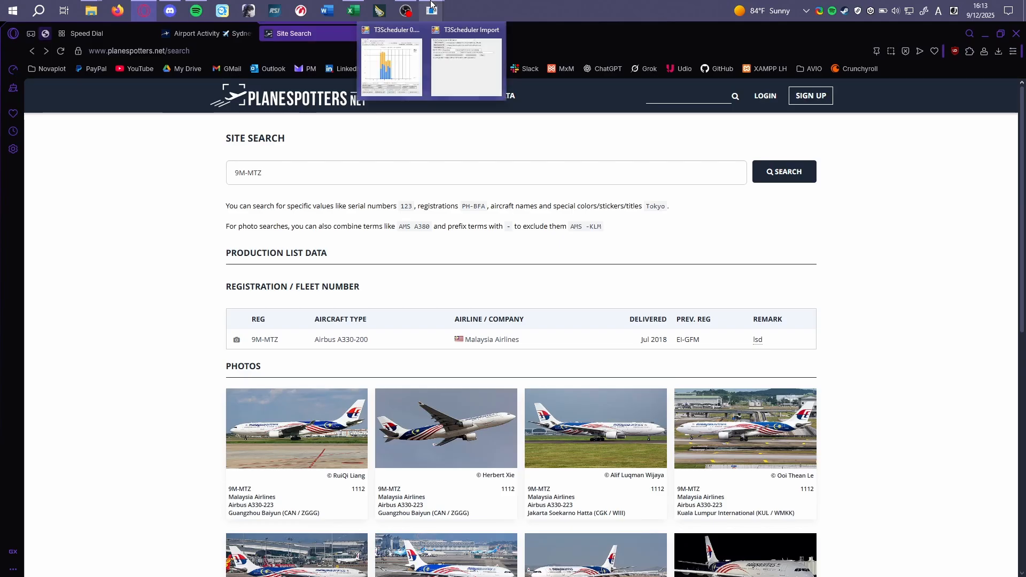
left_click(445, 44)
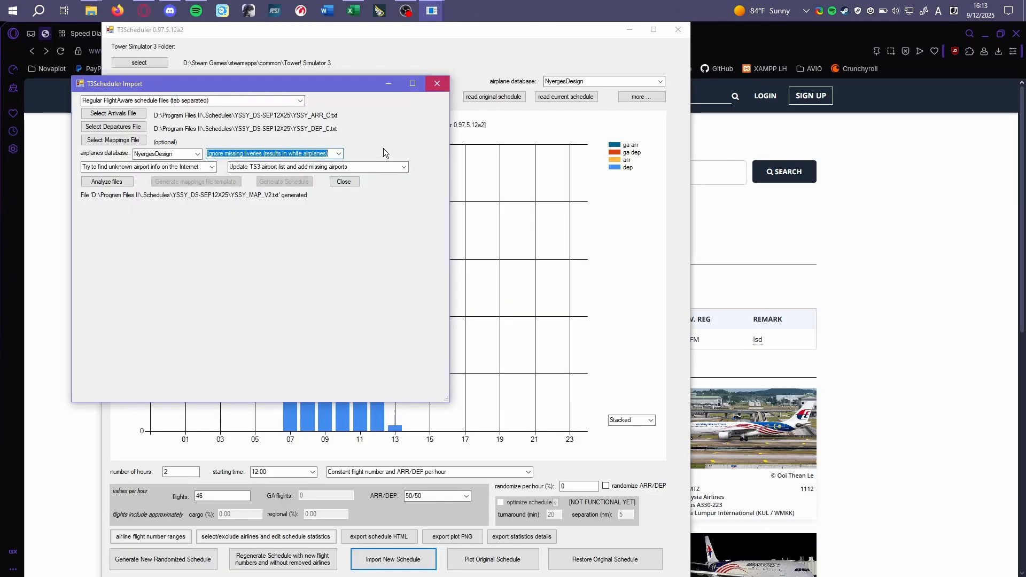
left_click(112, 140)
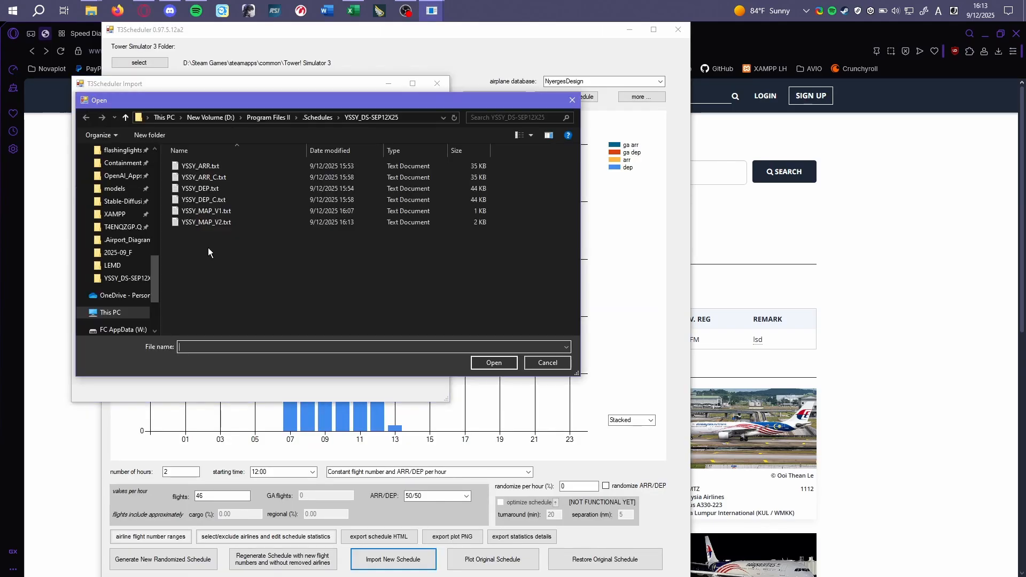
double_click(224, 226)
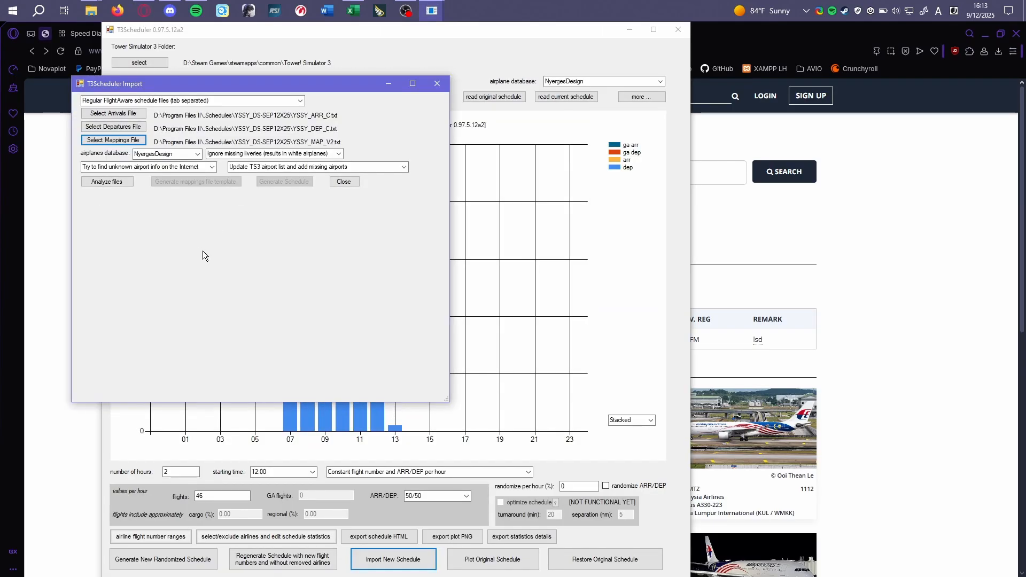
Analyze the schedule files with the loaded mappings and review the analysis for missing airlines, airplanes and liveries
left_click(110, 182)
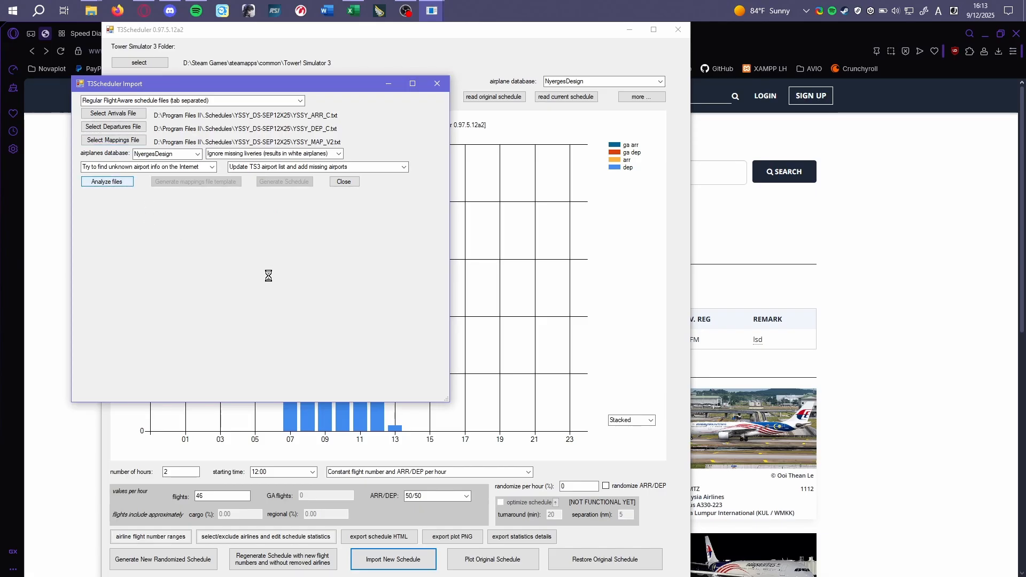
scroll(268, 275, "down", 3)
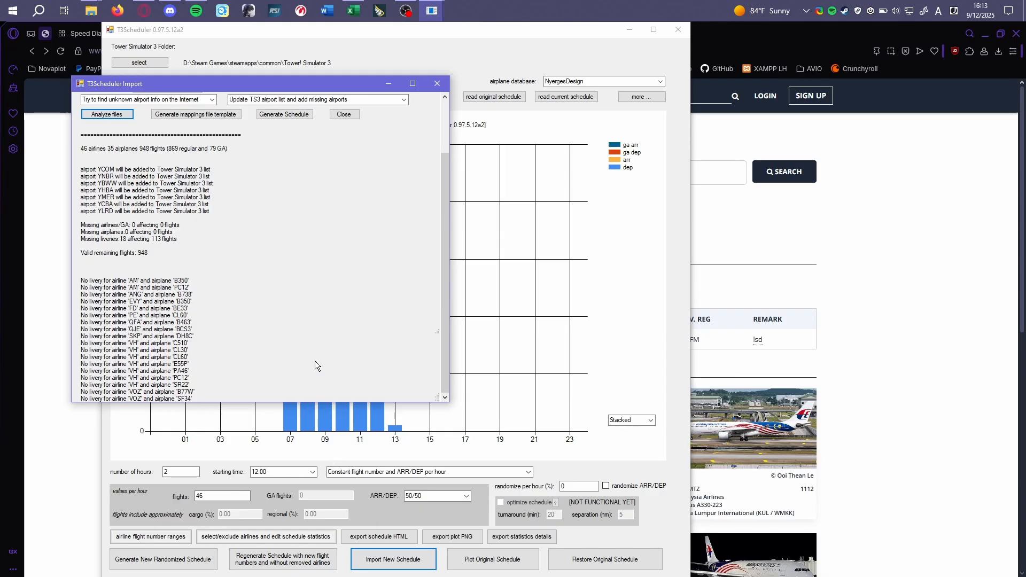
scroll(299, 337, "up", 3)
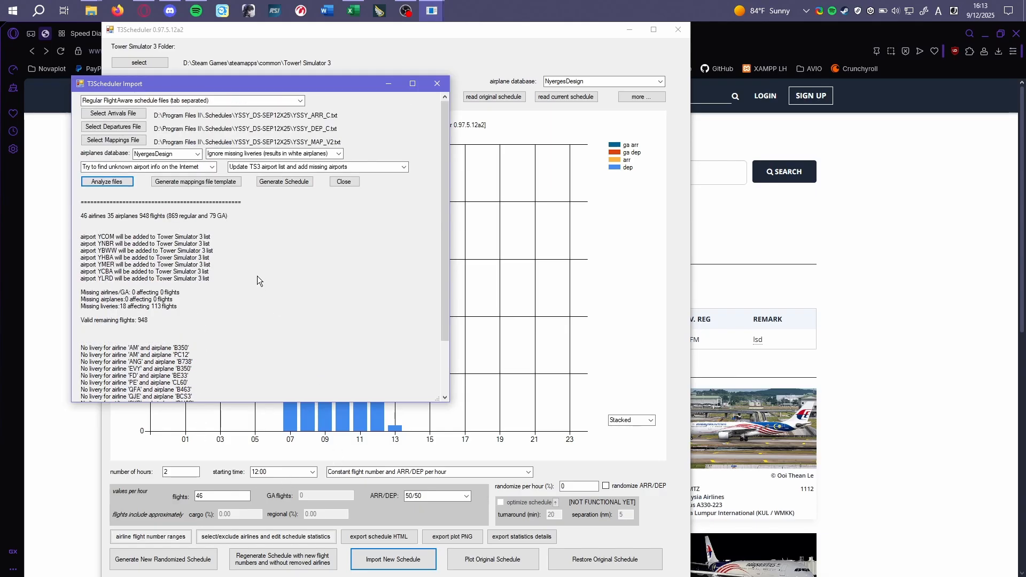
Generate the imported YSSY schedule and close T3Scheduler
left_click(269, 185)
left_click(344, 184)
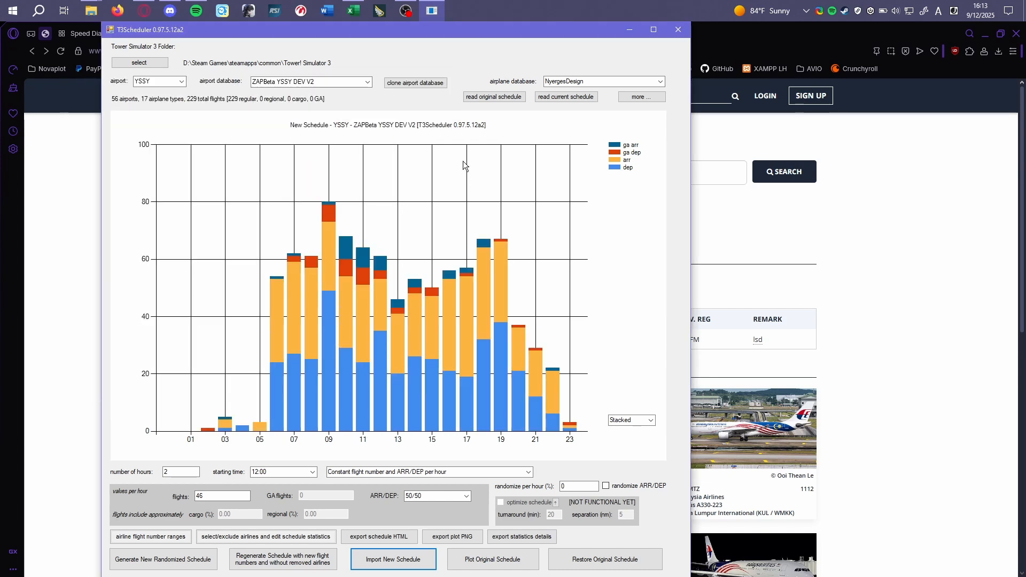
left_click(679, 30)
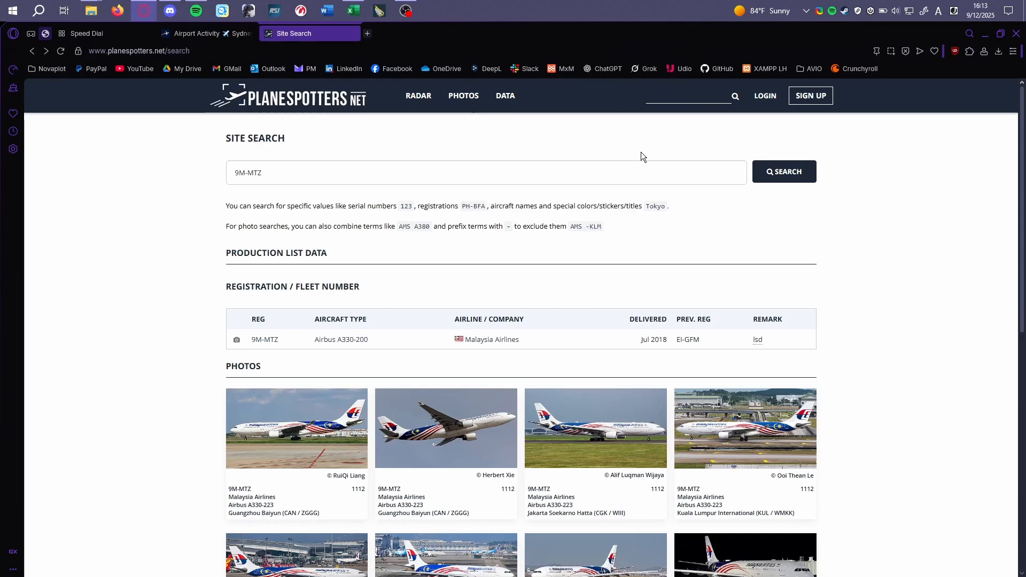
Close the Planespotters search and FlightAware airport activity pages in the browser
left_click(353, 34)
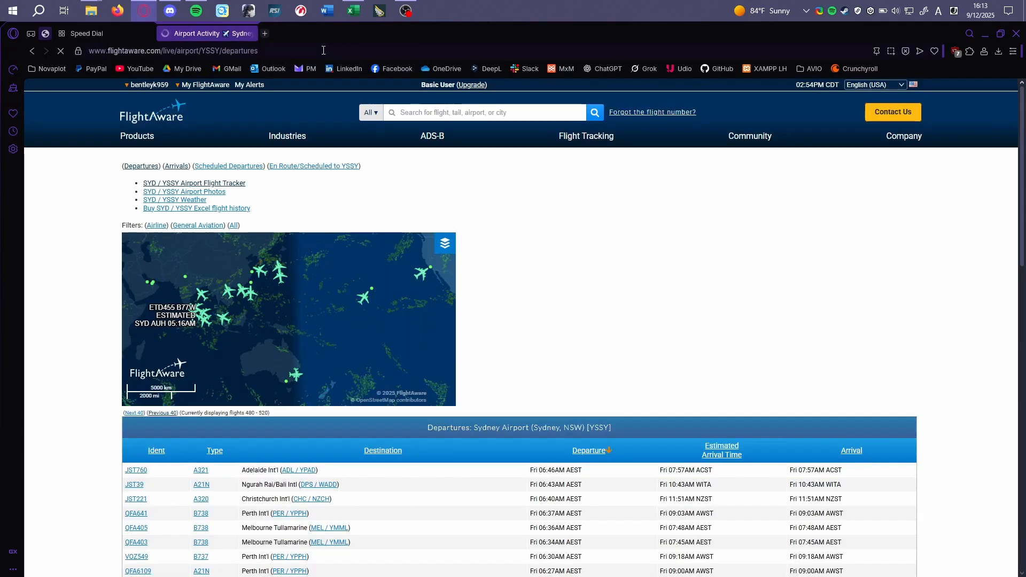
left_click(249, 34)
Switch to the ZAPBeta YSSY DEV V2 folder in File Explorer and delete the backup file airports.csv.20250912161340
mouse_move(80, 16)
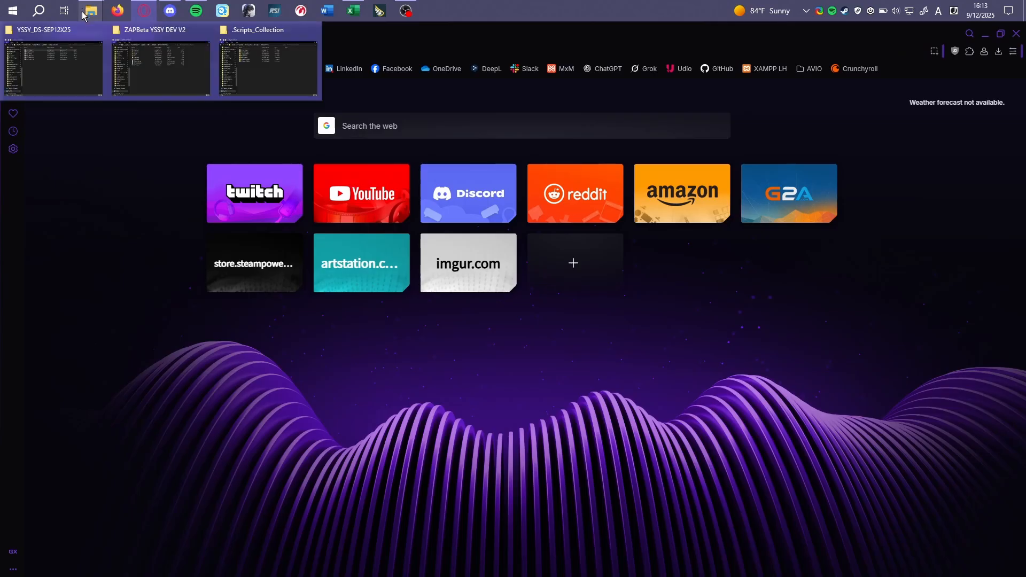
left_click(72, 61)
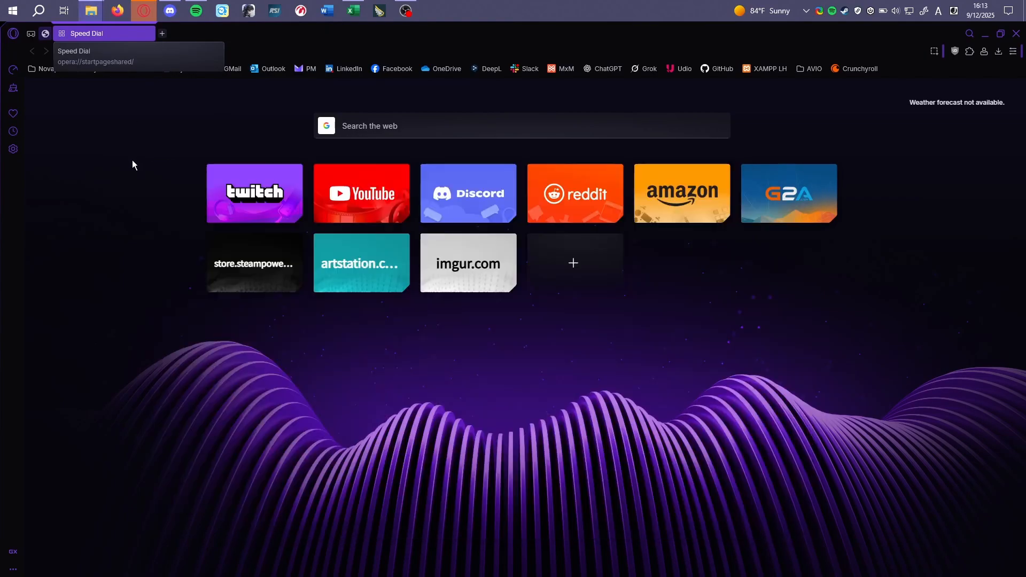
left_click(139, 80)
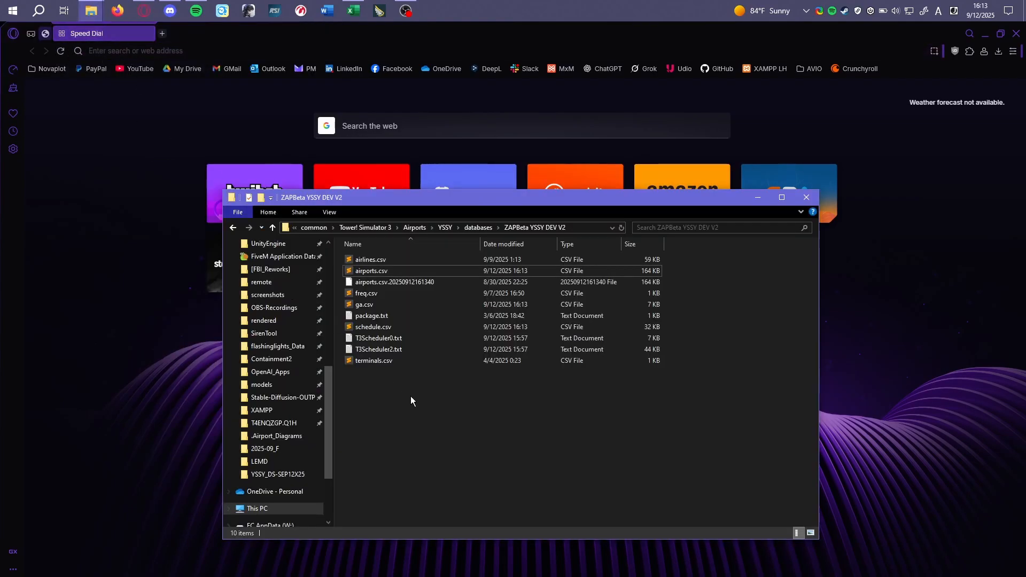
left_click(418, 278)
key("Delete")
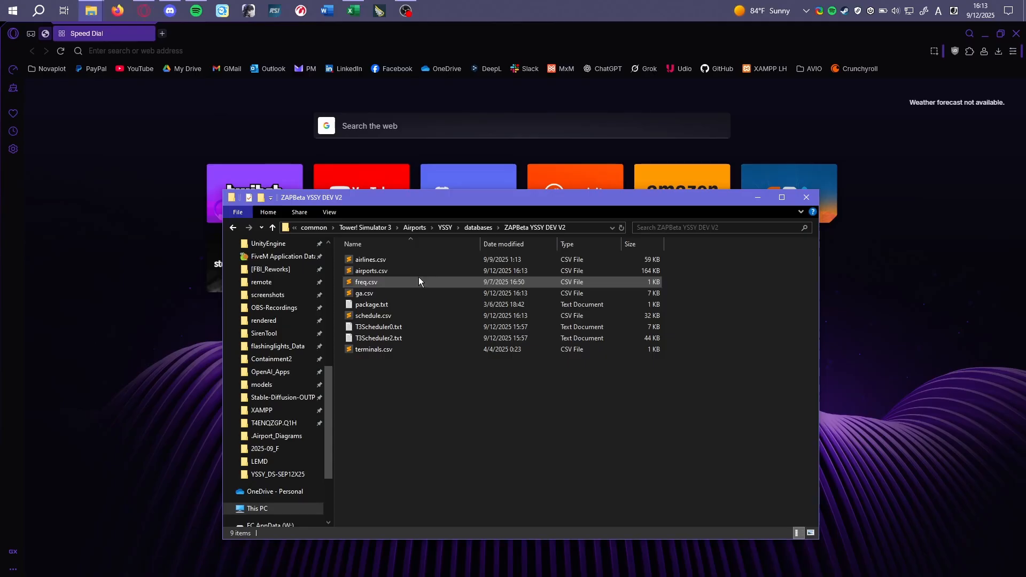
left_click(137, 224)
mouse_move(98, 15)
left_click(161, 66)
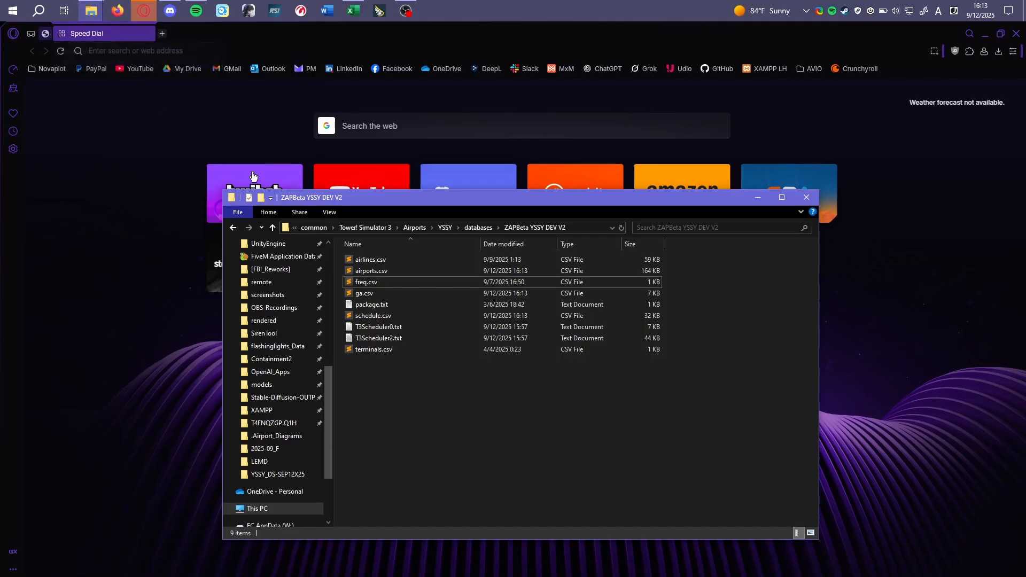
left_click(142, 219)
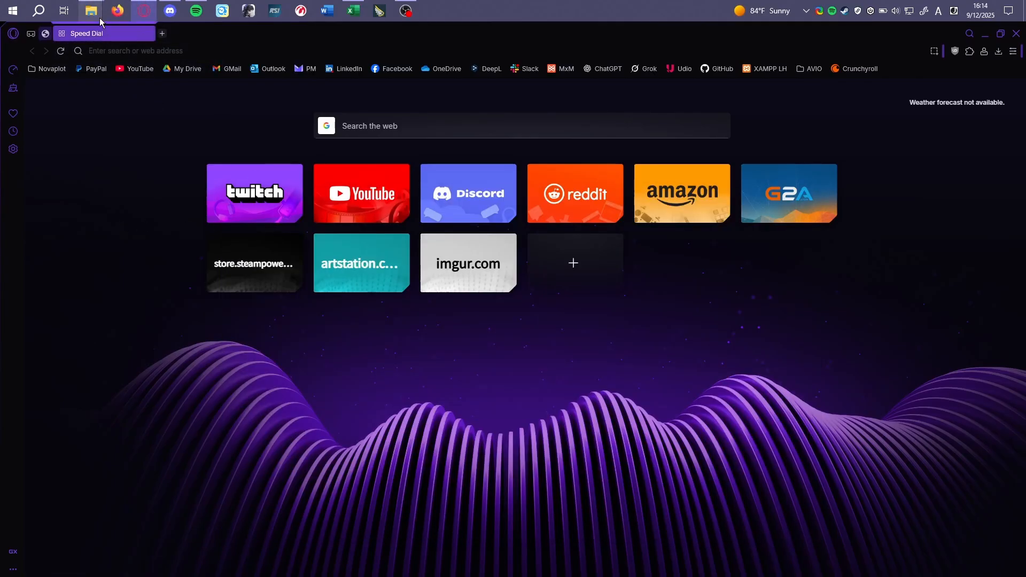
mouse_move(100, 17)
left_click(123, 69)
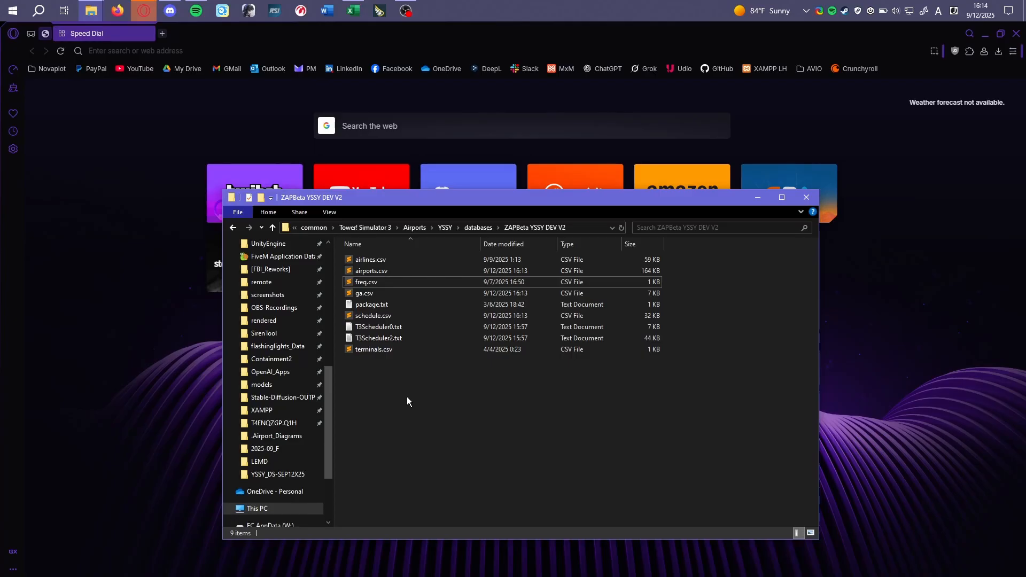
left_click(142, 12)
mouse_move(104, 14)
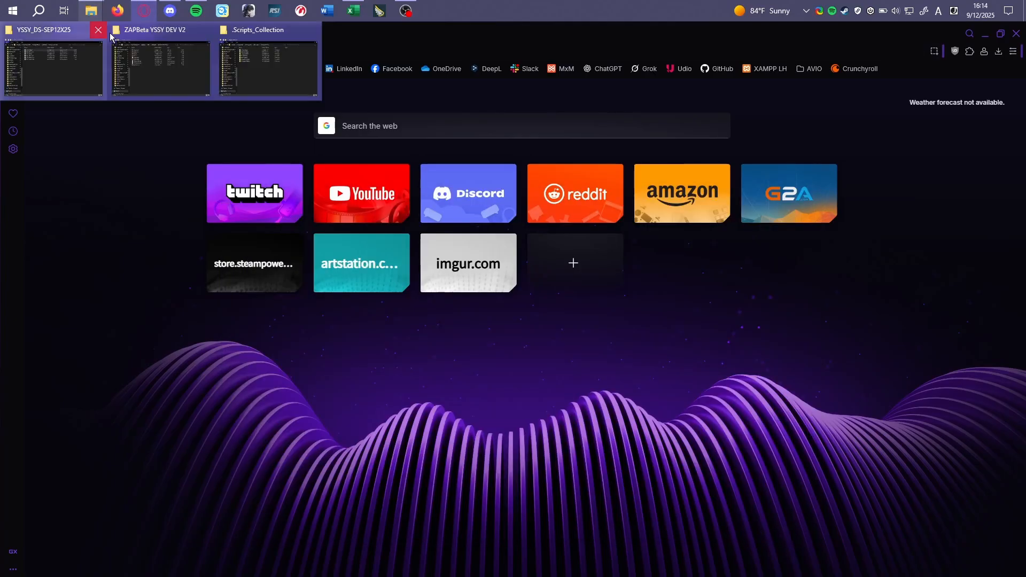
left_click(150, 72)
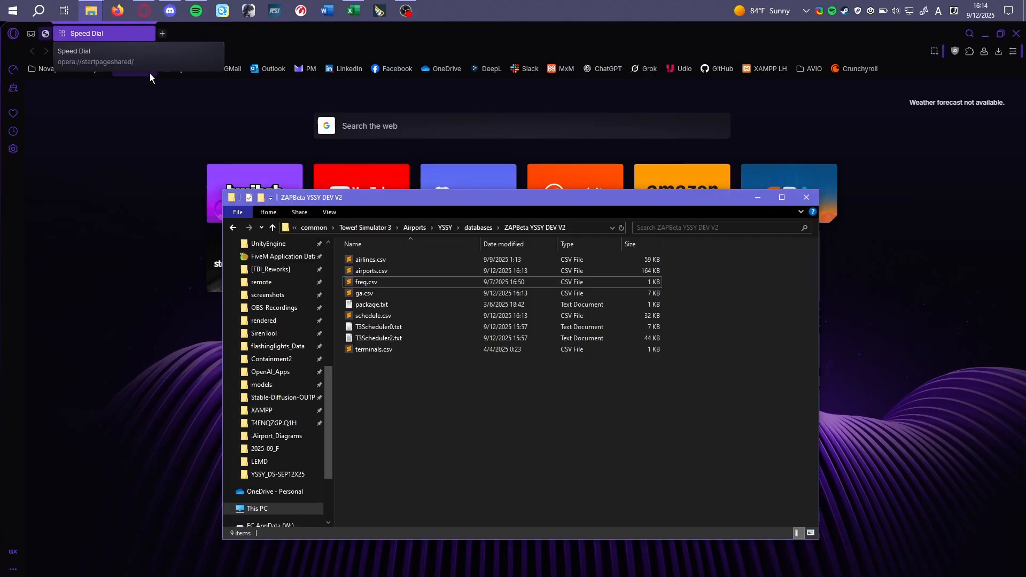
Open airlines.csv and airports.csv from the database folder and examine the added airport entries at the end of airports.csv
double_click(375, 260)
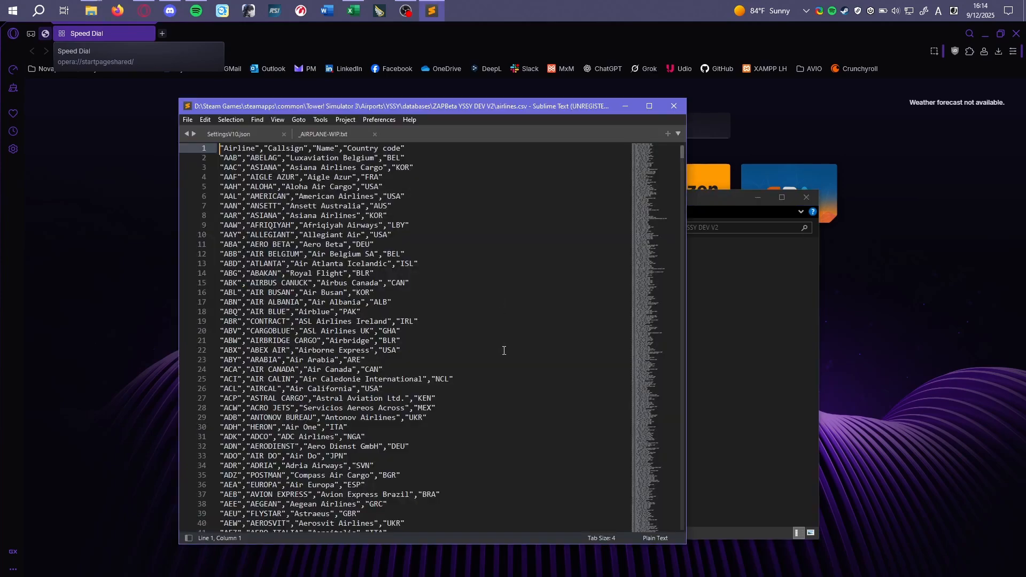
left_click(528, 349)
left_click(736, 304)
double_click(404, 272)
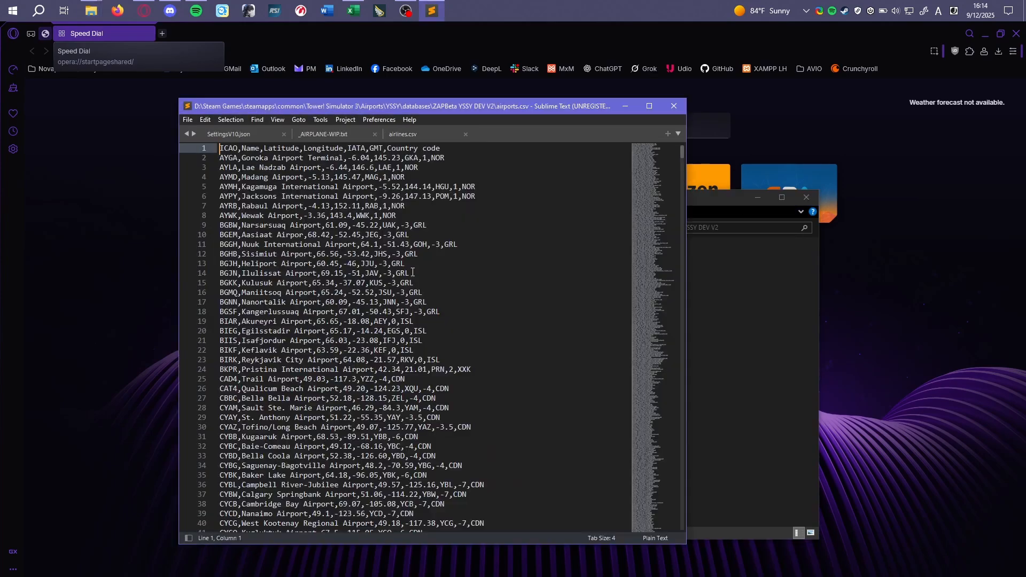
left_click_drag(683, 162, 692, 304)
left_click_drag(683, 187, 677, 526)
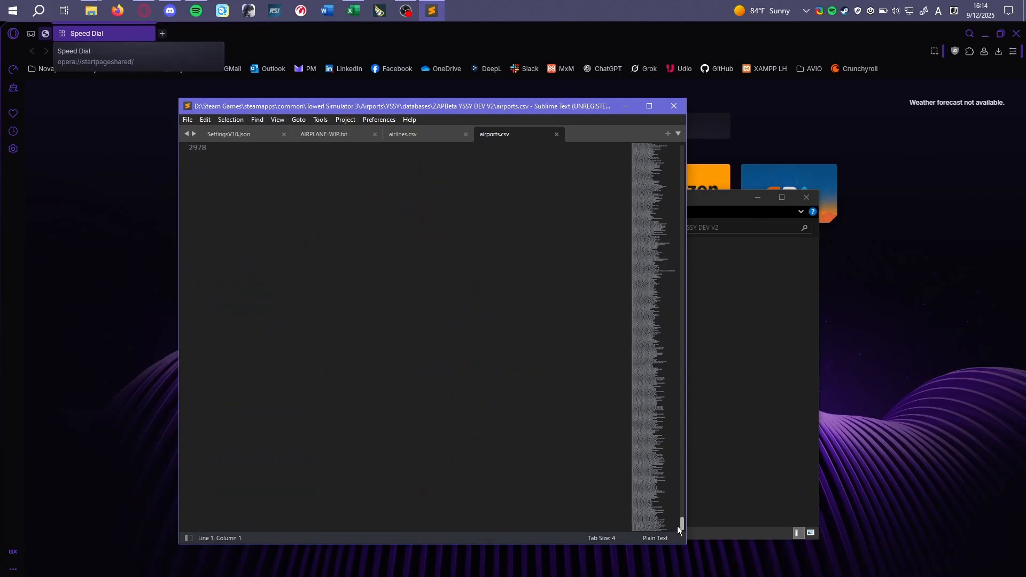
scroll(550, 412, "up", 10)
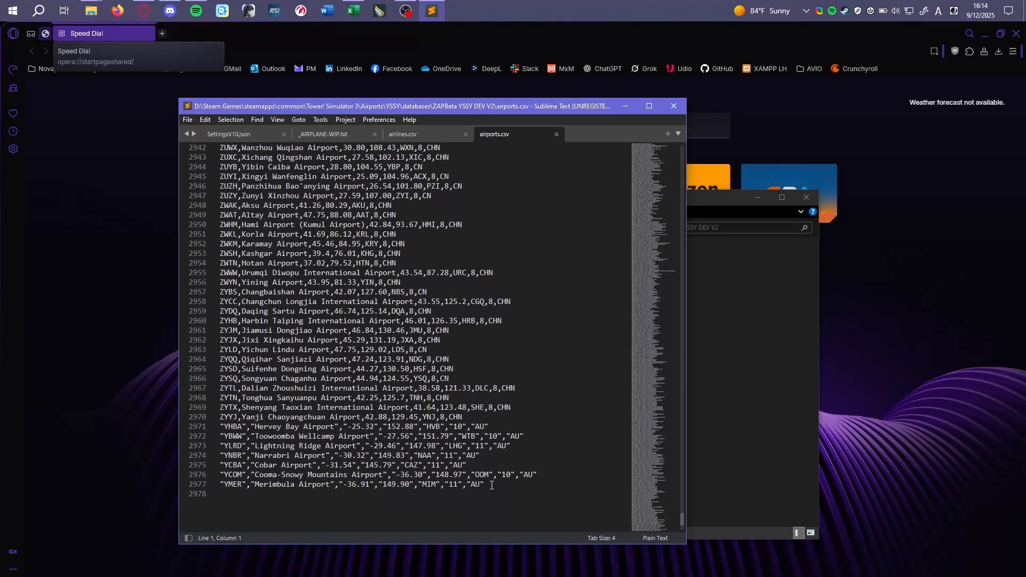
Highlight the seven added airport entries at the end of airports.csv, and close airports.csv, airlines.csv and the text editor
left_click_drag(492, 486, 199, 438)
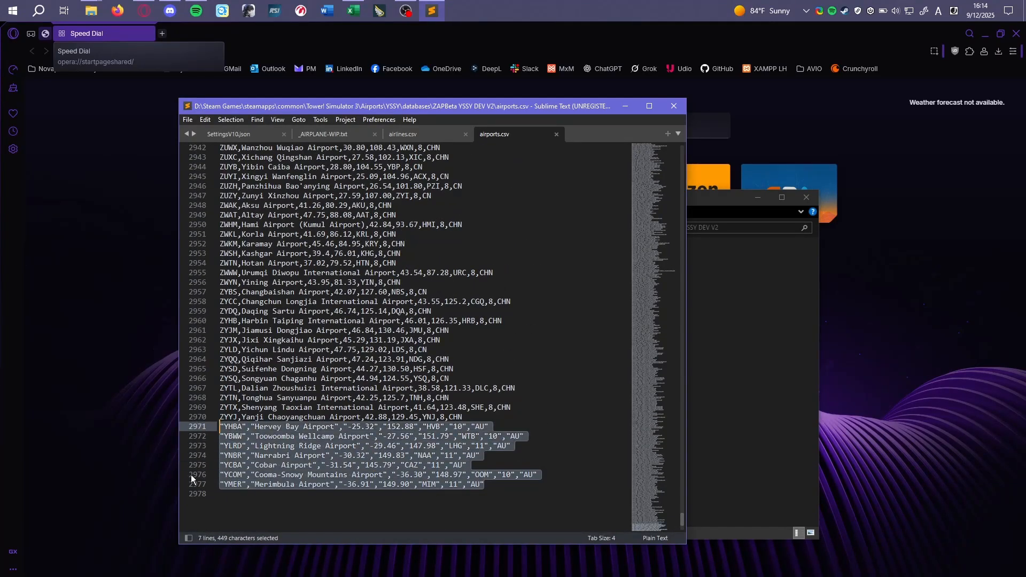
left_click(556, 134)
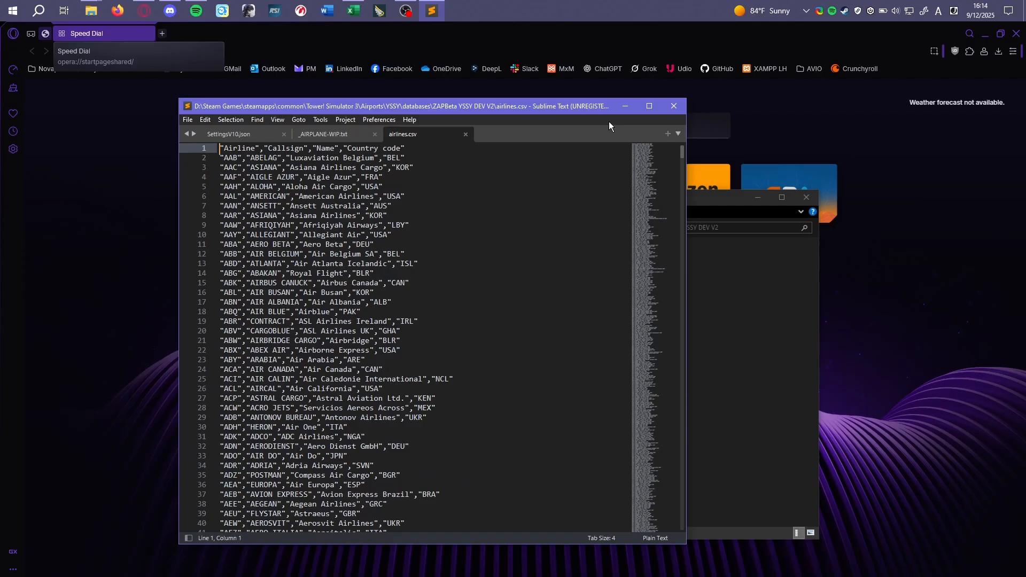
left_click(466, 135)
left_click(669, 105)
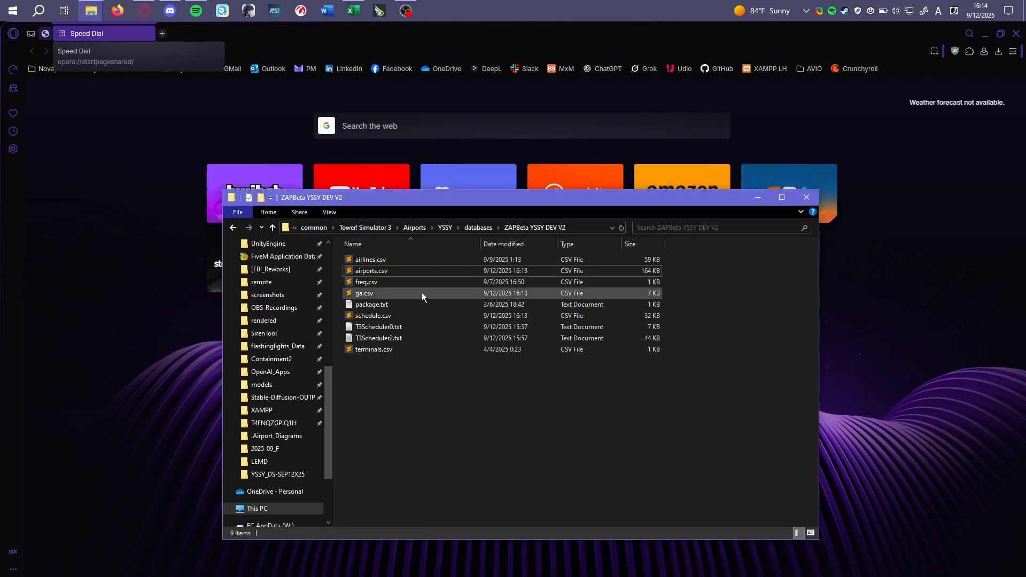
Copy airports.csv from the YSSY database folder into .Airports-Merge's Input Airports folder and rename the copy yssy_airports.csv
left_click(428, 271)
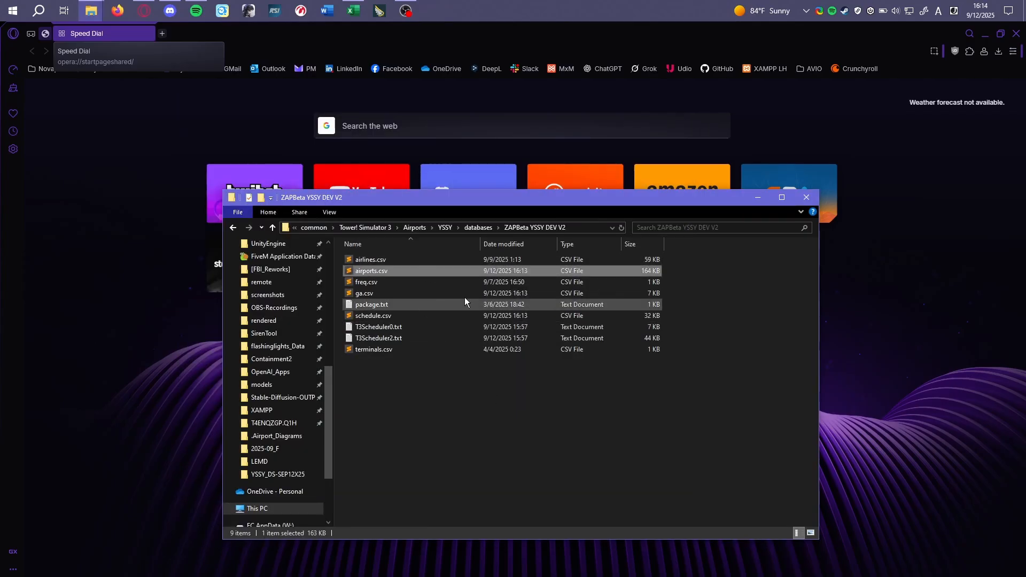
mouse_move(91, 11)
left_click(267, 62)
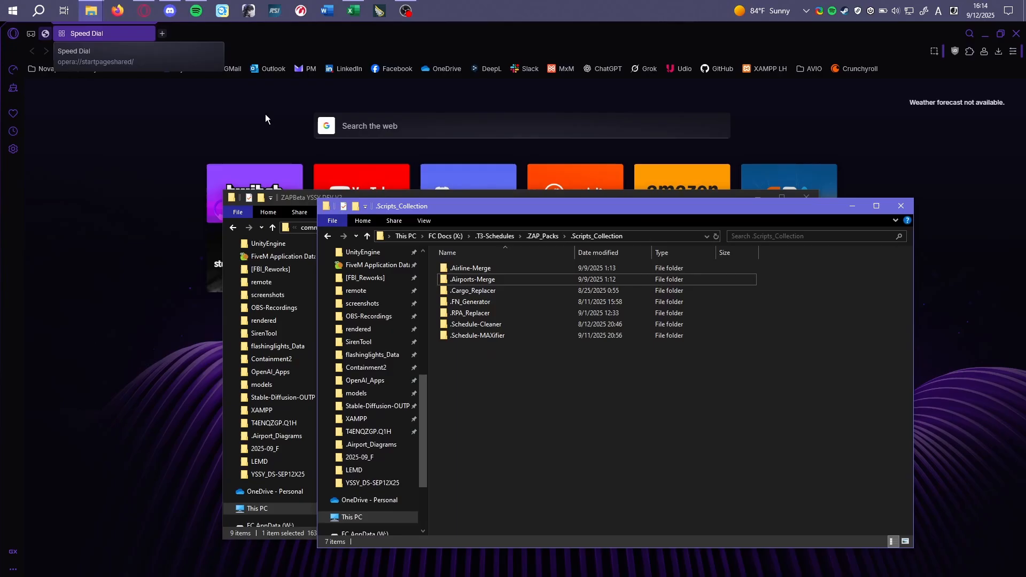
double_click(499, 280)
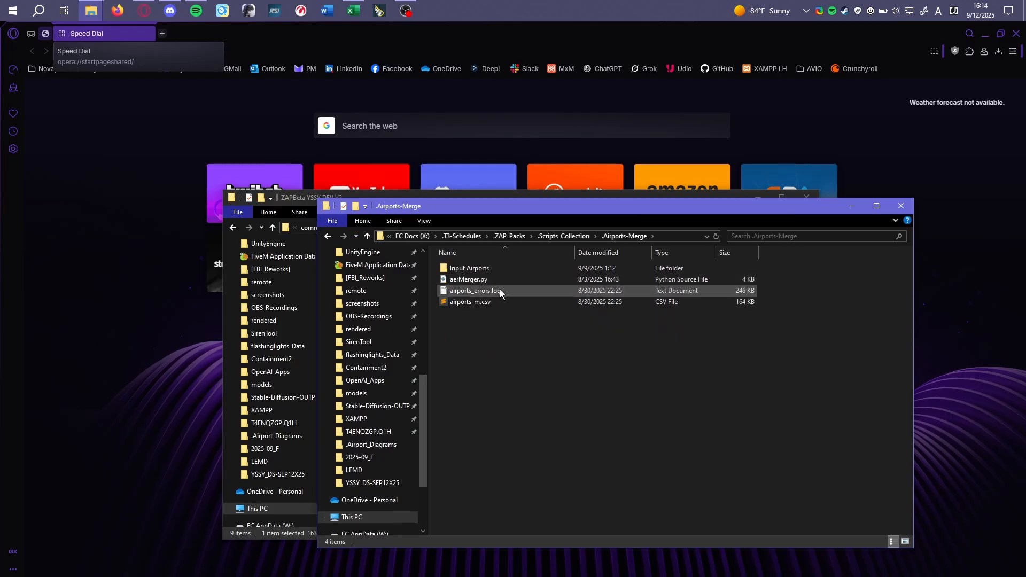
double_click(515, 270)
key("ctrl+v")
key("F2")
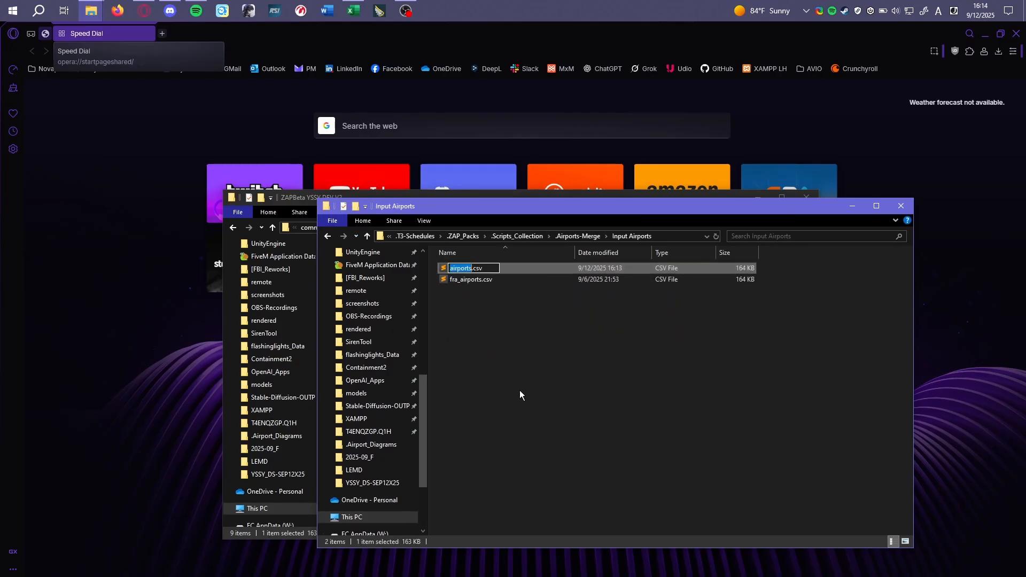
type("yssy_airports")
key("Return")
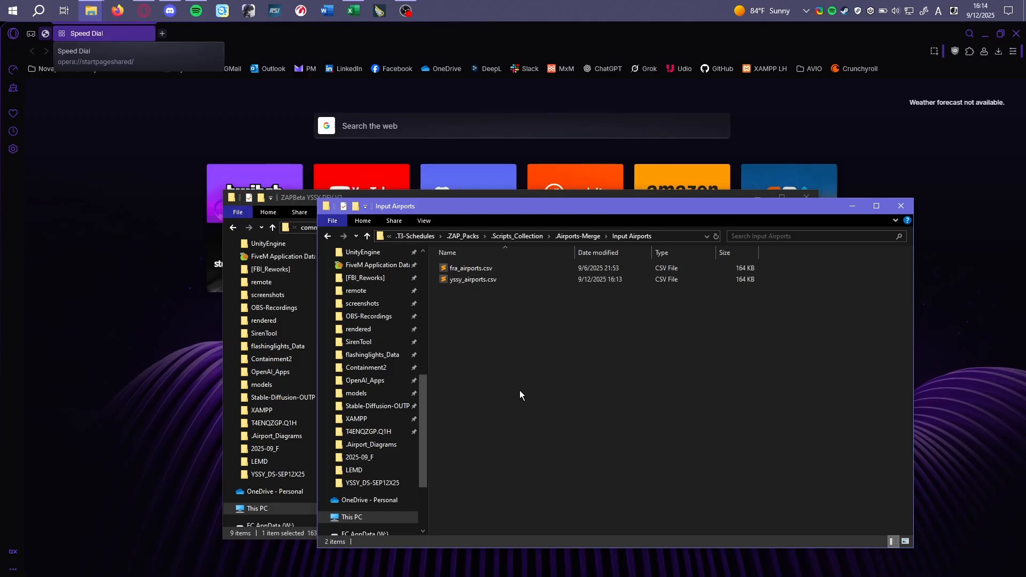
Run python aerMerger.py from a command prompt in the .Airports-Merge folder and close the prompt
left_click(566, 237)
left_click(570, 412)
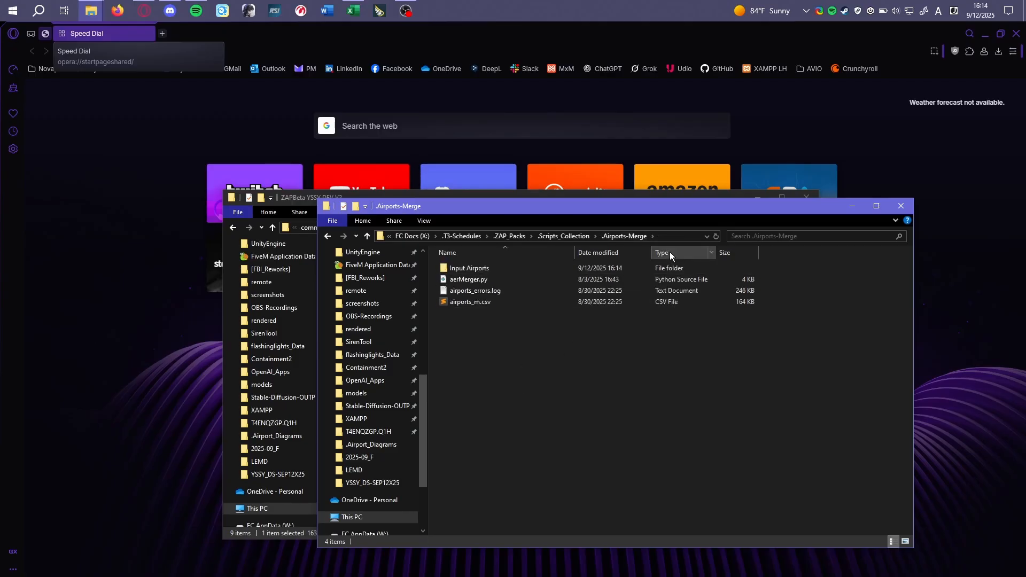
key("alt+d")
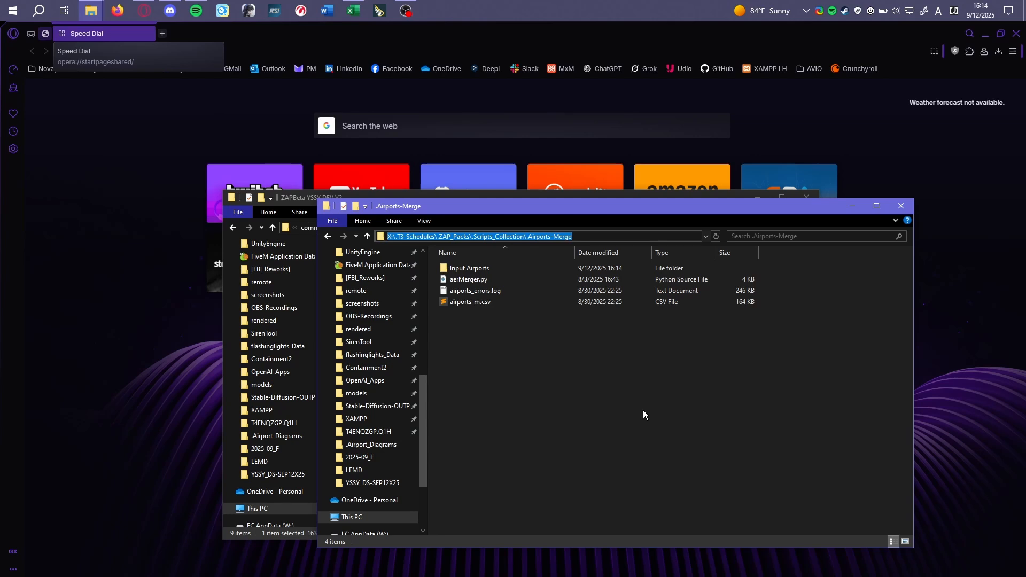
type("cmd.")
type("exe")
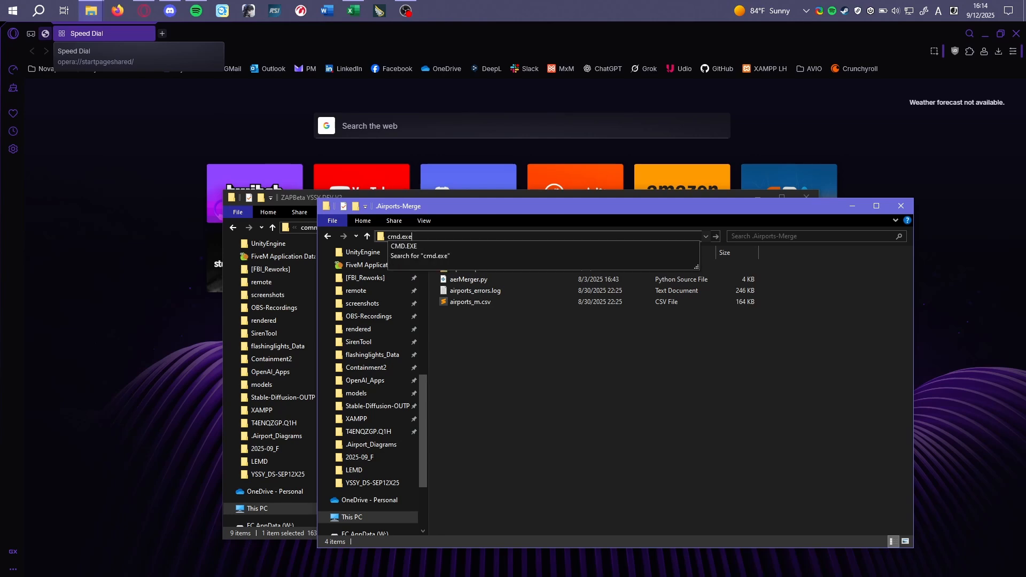
key("Return")
type("python aerMerger.py")
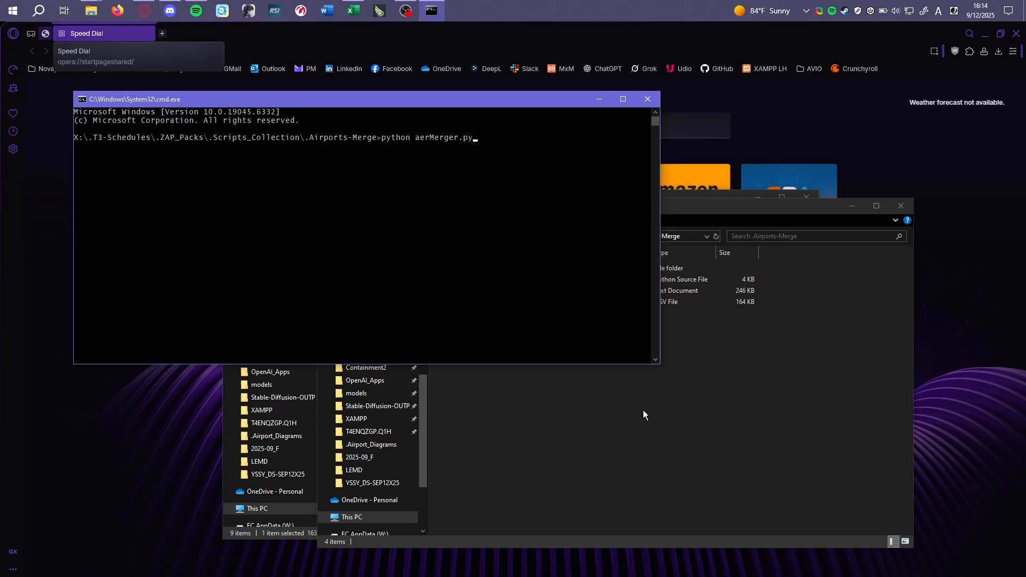
key("Return")
left_click(648, 99)
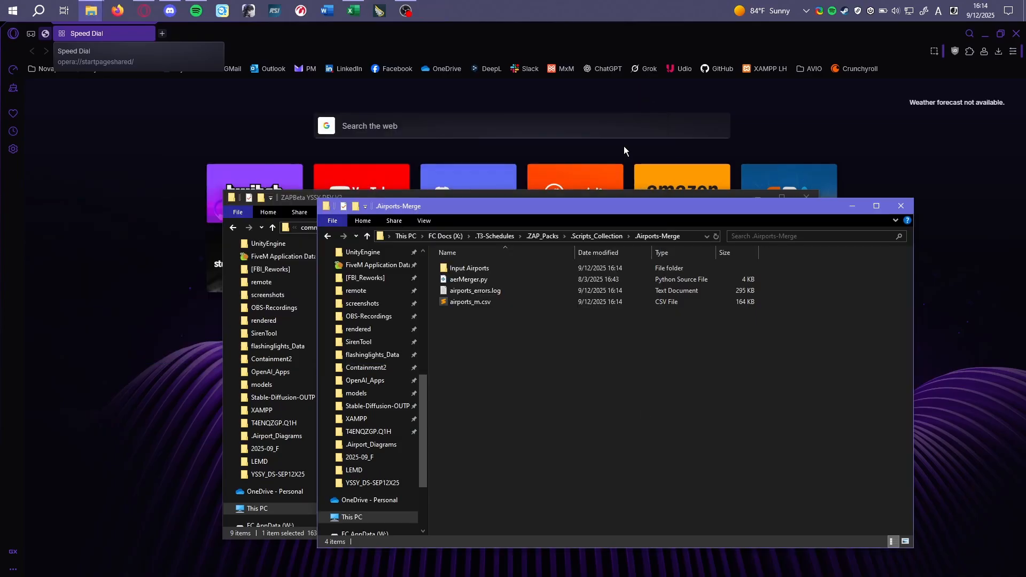
Copy the merged airports_m.csv into the ZAPBeta YSSY DEV V2 folder and delete the old airports.csv there
double_click(518, 268)
key("alt+Up")
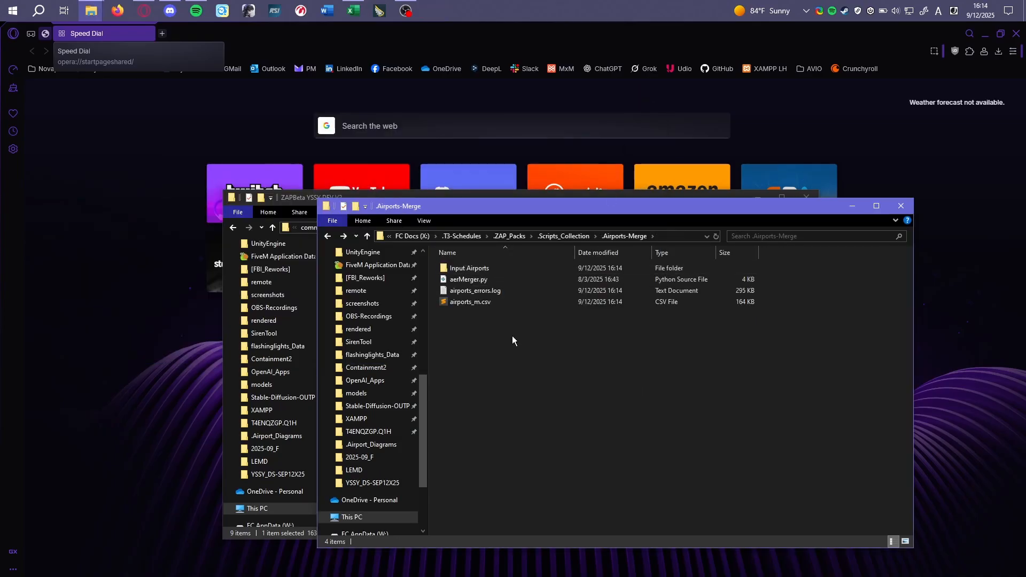
left_click(506, 303)
left_click(296, 197)
left_click(461, 422)
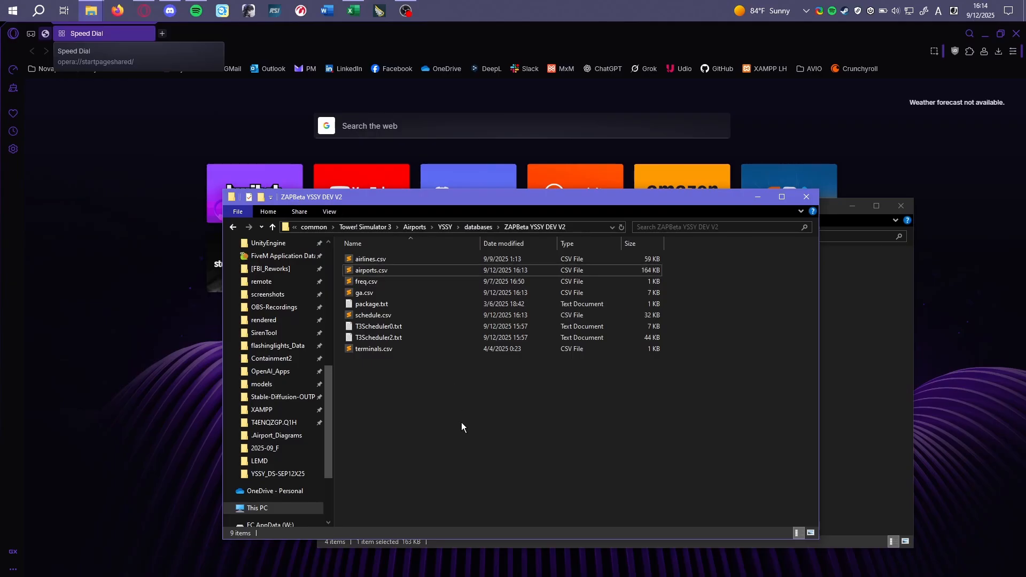
key("ctrl+v")
left_click(405, 271)
key("Delete")
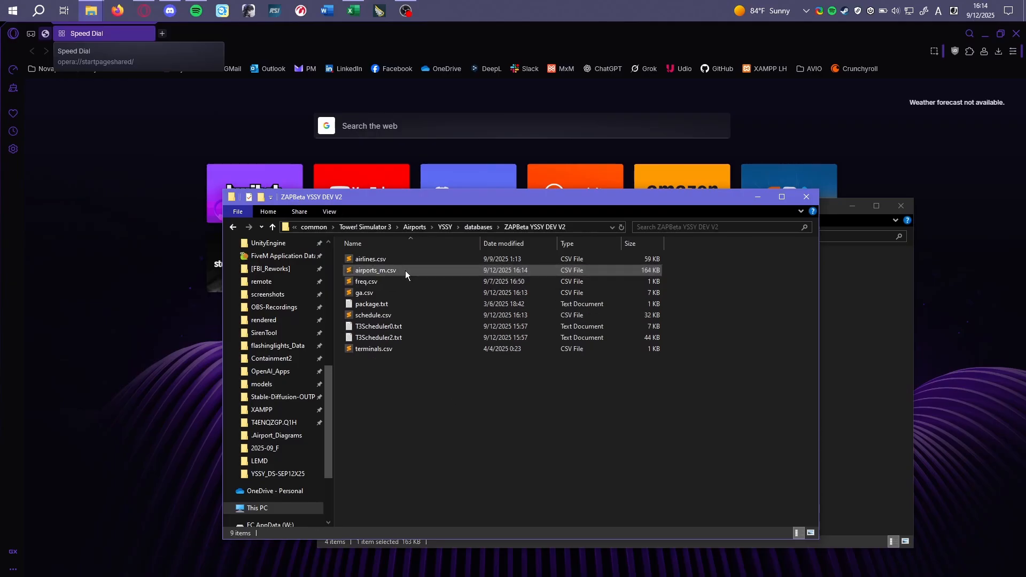
Rename airports_m.csv in the ZAPBeta YSSY DEV V2 folder to airports.csv
key("F2")
key("Right")
key("BackSpace")
key("BackSpace")
key("Return")
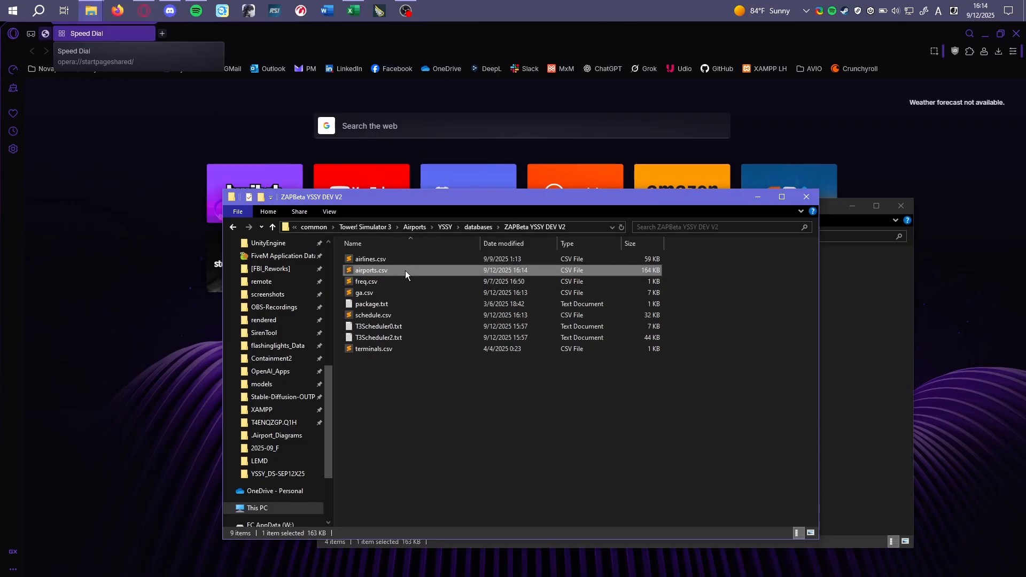
Open the merged airports.csv, examine its last entries and close it
double_click(405, 270)
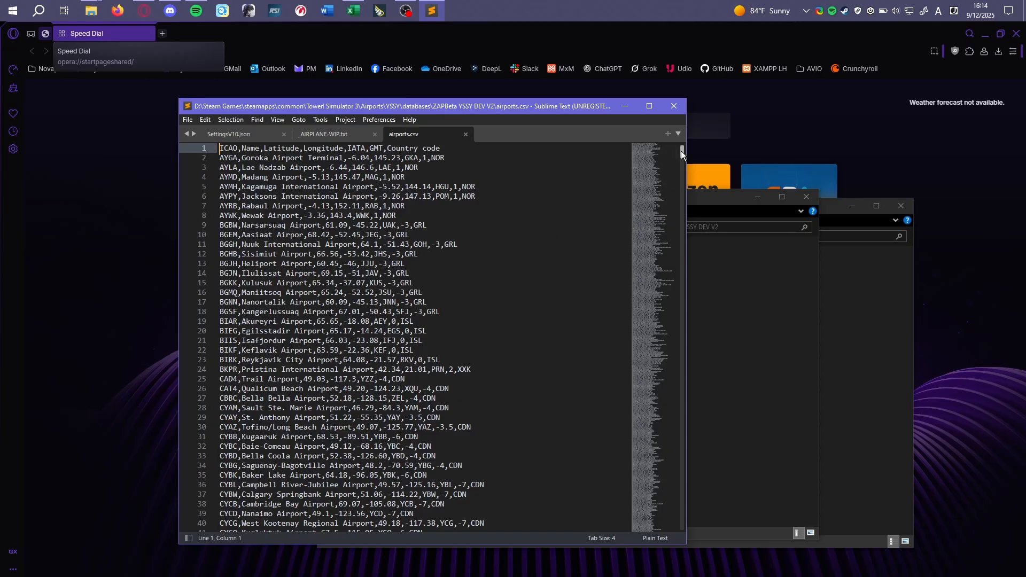
left_click_drag(681, 151, 708, 521)
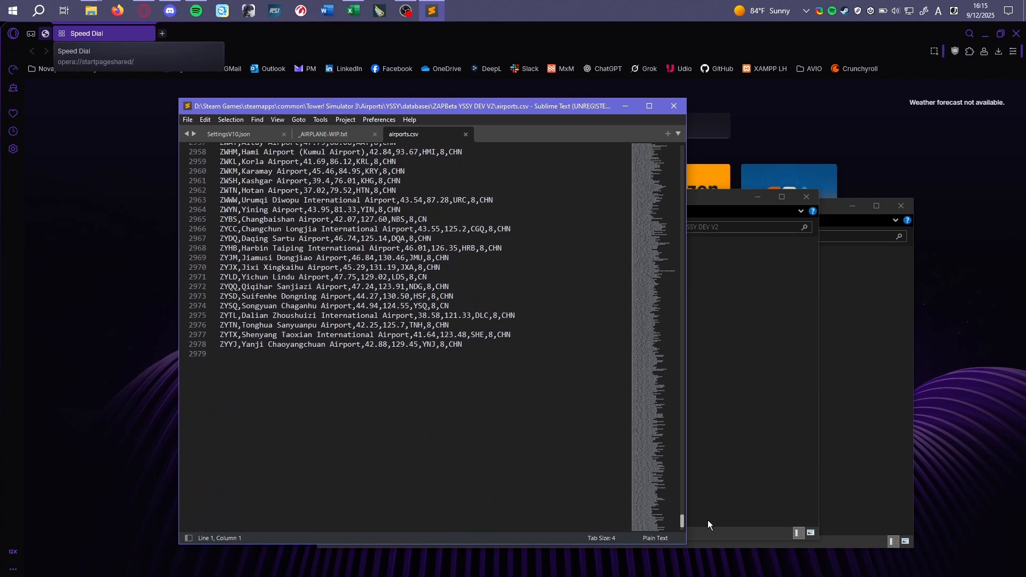
left_click(465, 135)
left_click(673, 106)
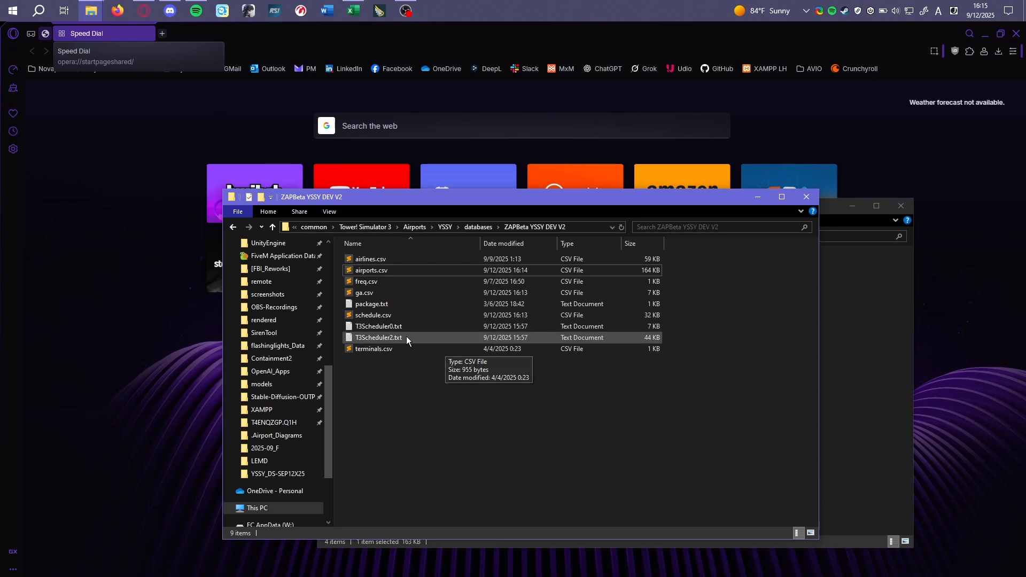
Open ga.csv from the YSSY database folder and replace all double spaces in the callsigns with single spaces
double_click(405, 294)
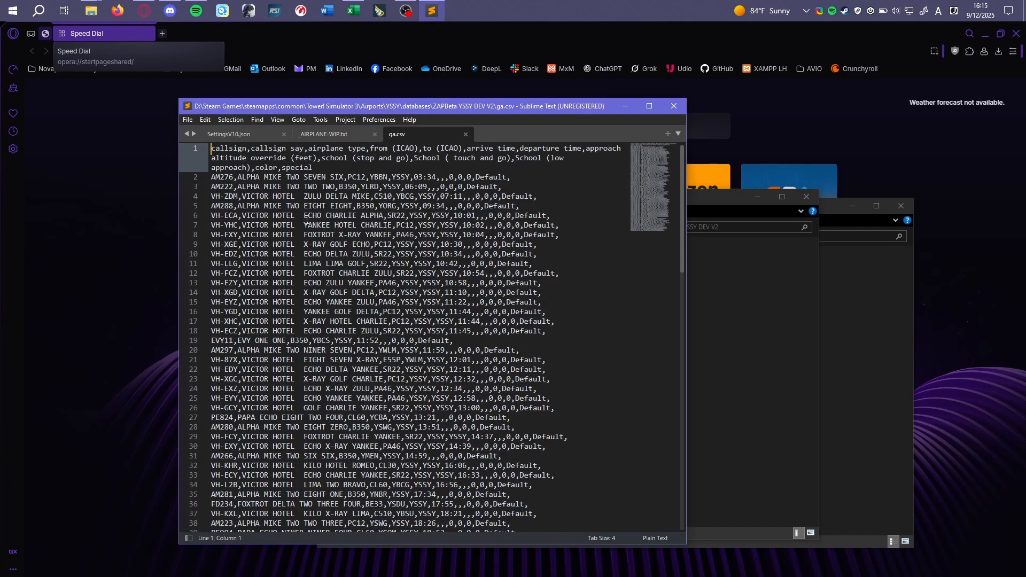
scroll(306, 219, "down", 4)
scroll(301, 260, "up", 4)
left_click(301, 273)
key("ctrl+h")
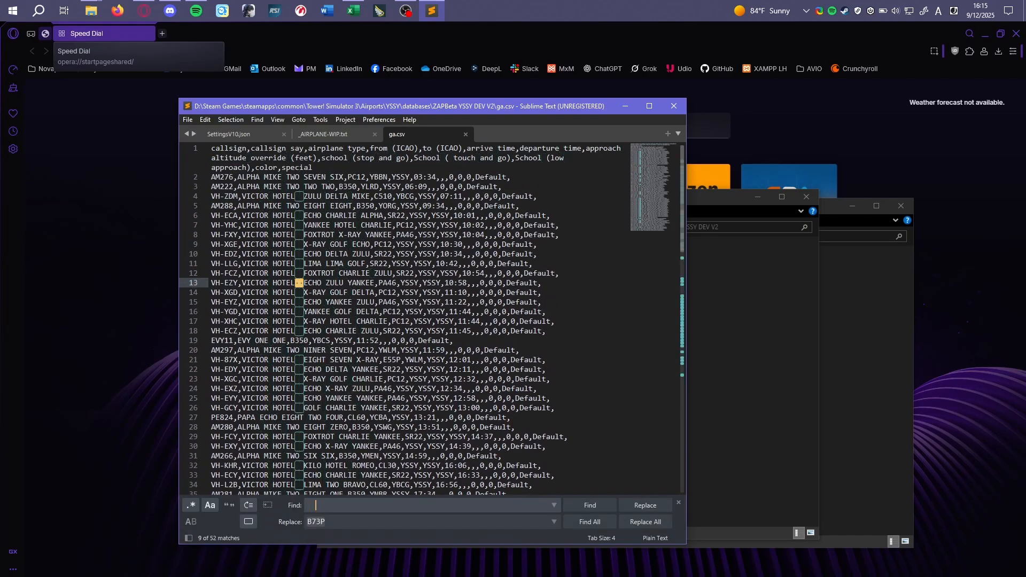
key("Tab")
key("ctrl+a")
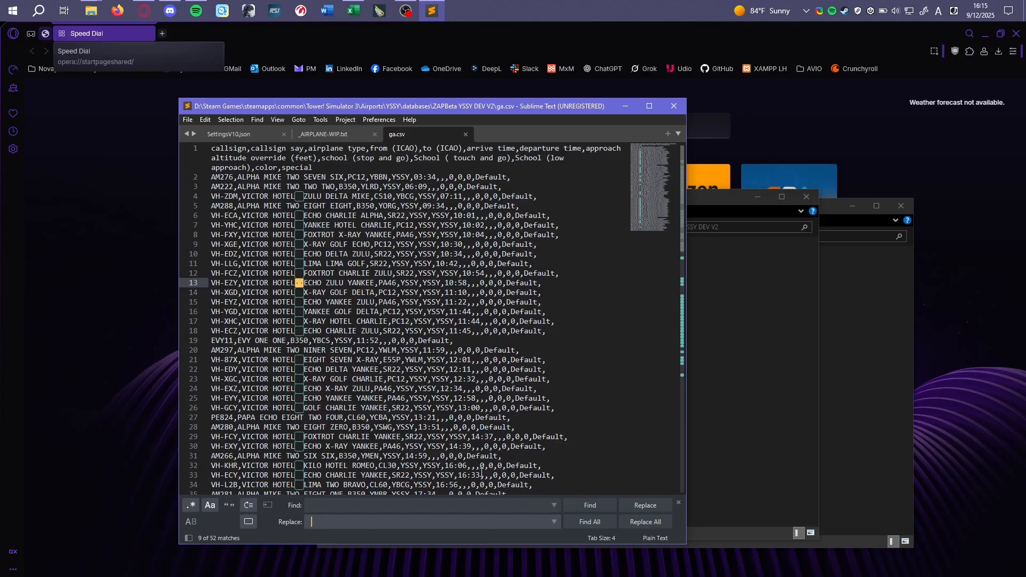
left_click(646, 522)
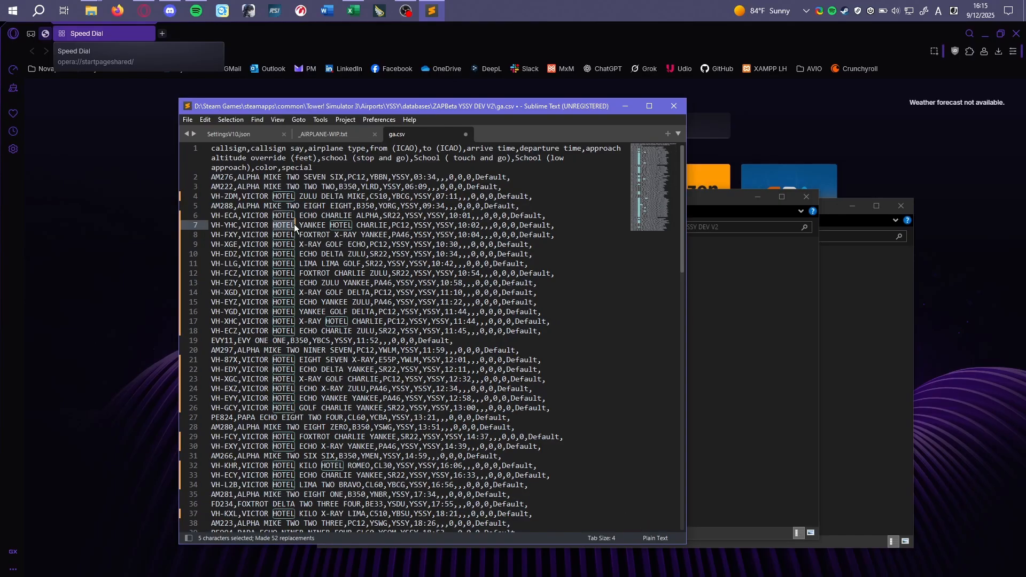
Examine the callsigns, spoken callsigns and flight entries throughout ga.csv, from the first arrivals to the last departures
left_click(303, 283)
left_click_drag(212, 216, 225, 216)
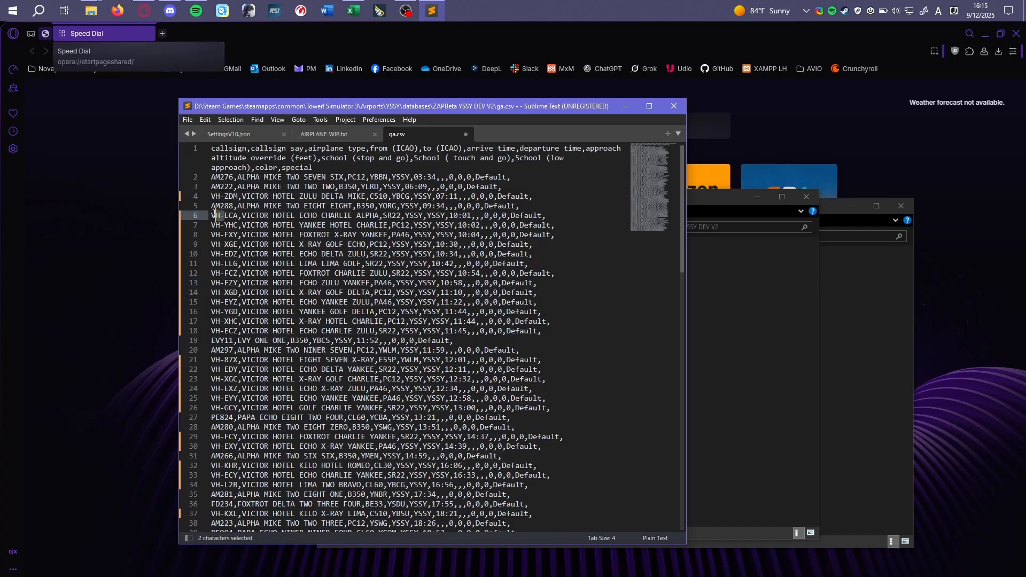
left_click(225, 254)
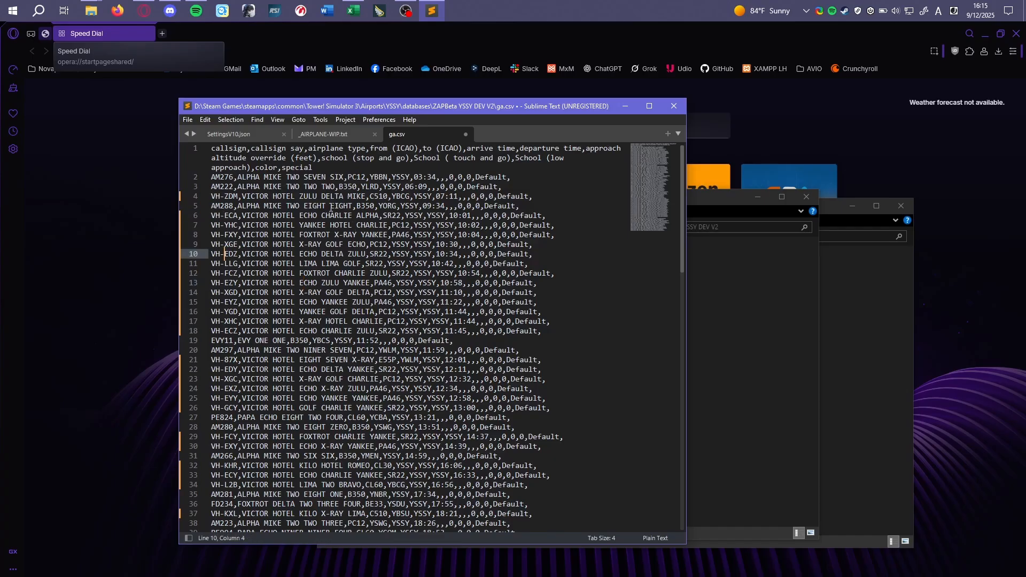
left_click(382, 206)
left_click(538, 177)
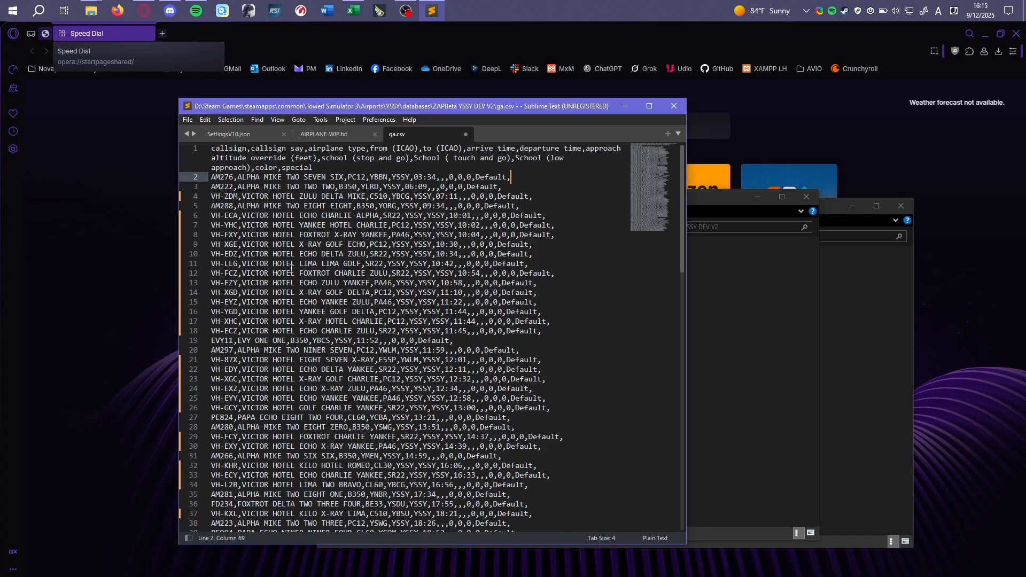
scroll(291, 267, "down", 7)
scroll(298, 273, "down", 10)
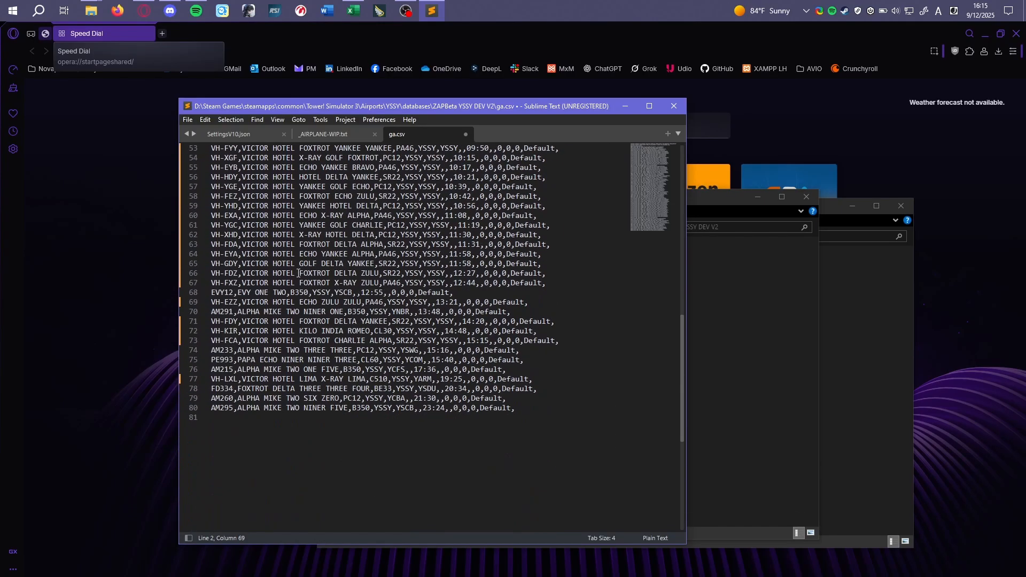
scroll(295, 326, "up", 2)
left_click(546, 467)
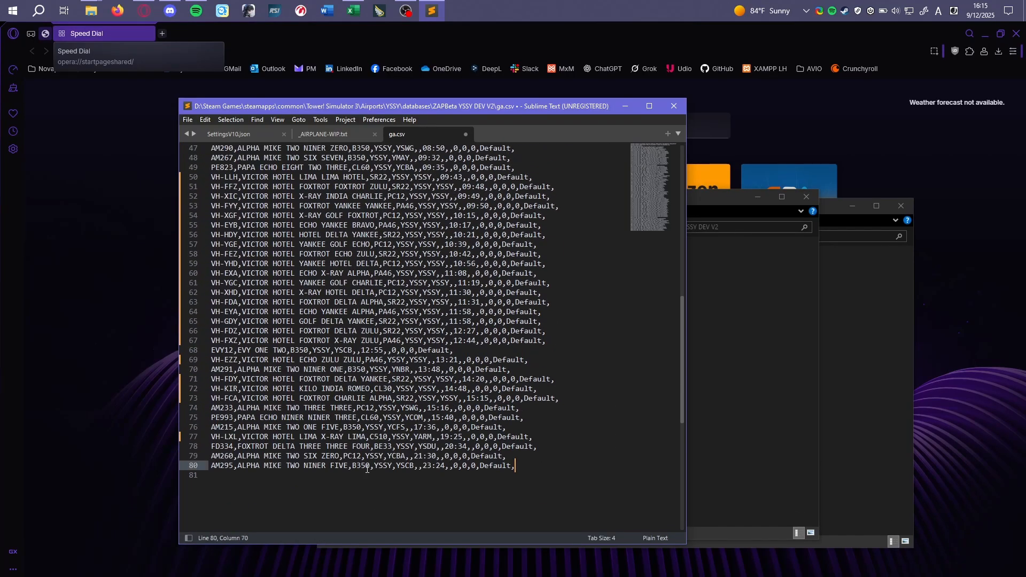
scroll(229, 475, "up", 8)
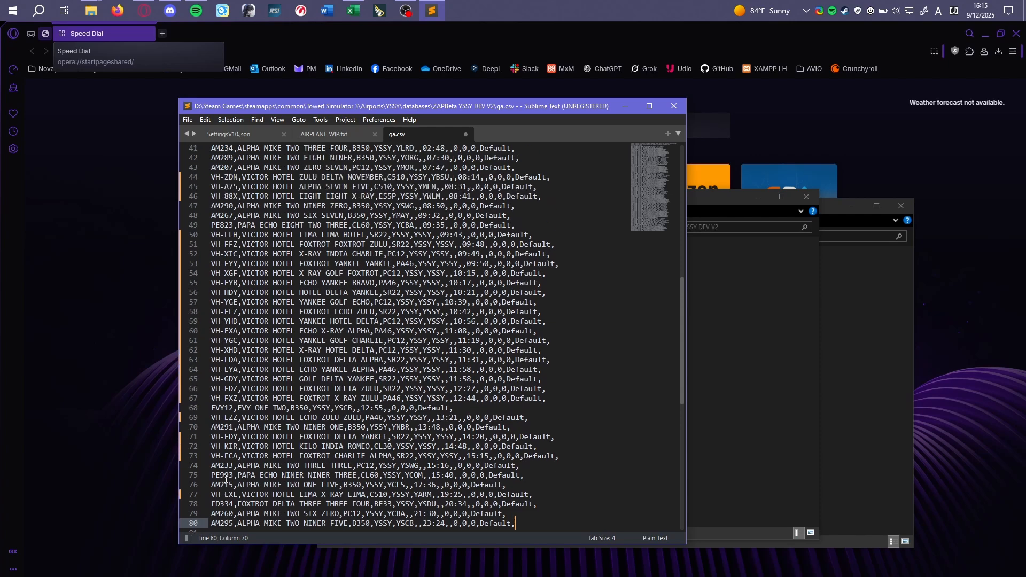
scroll(222, 472, "up", 7)
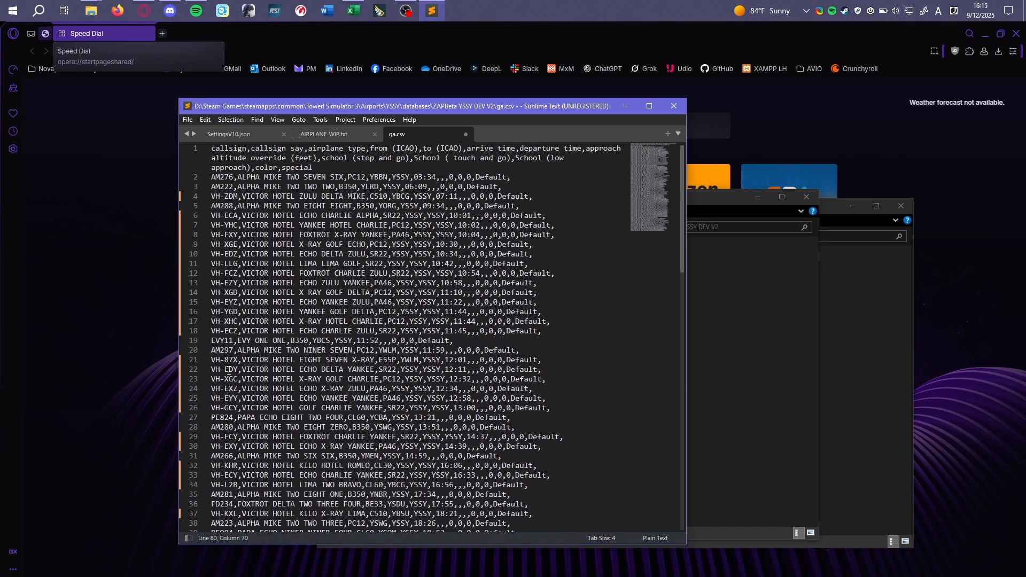
Save the corrected ga.csv
left_click(348, 350)
left_click(496, 341)
key("ctrl+s")
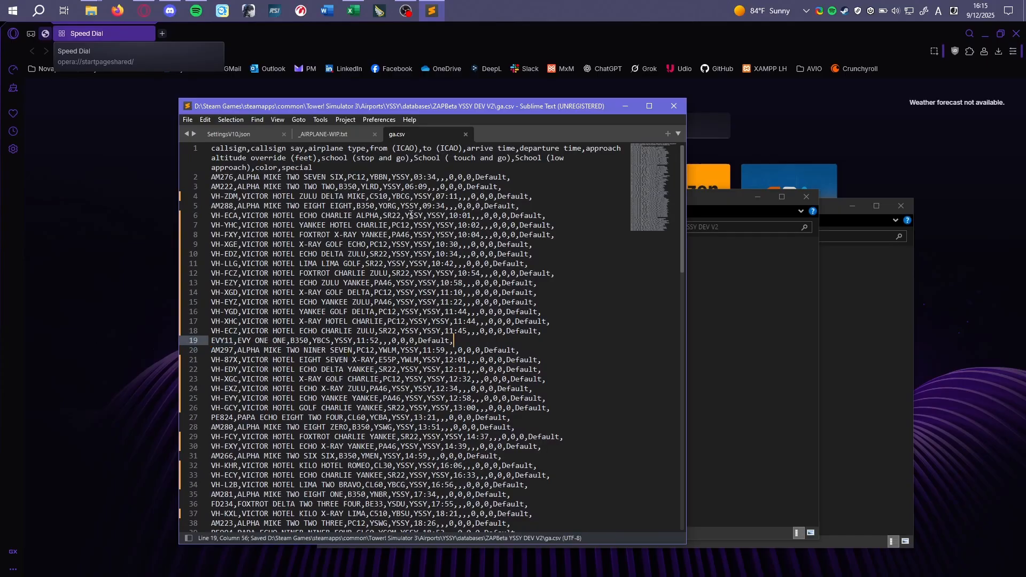
Examine the departure entries near the end of ga.csv, including the EVY12 flight, and return to the file's beginning
scroll(410, 240, "down", 17)
scroll(409, 239, "up", 2)
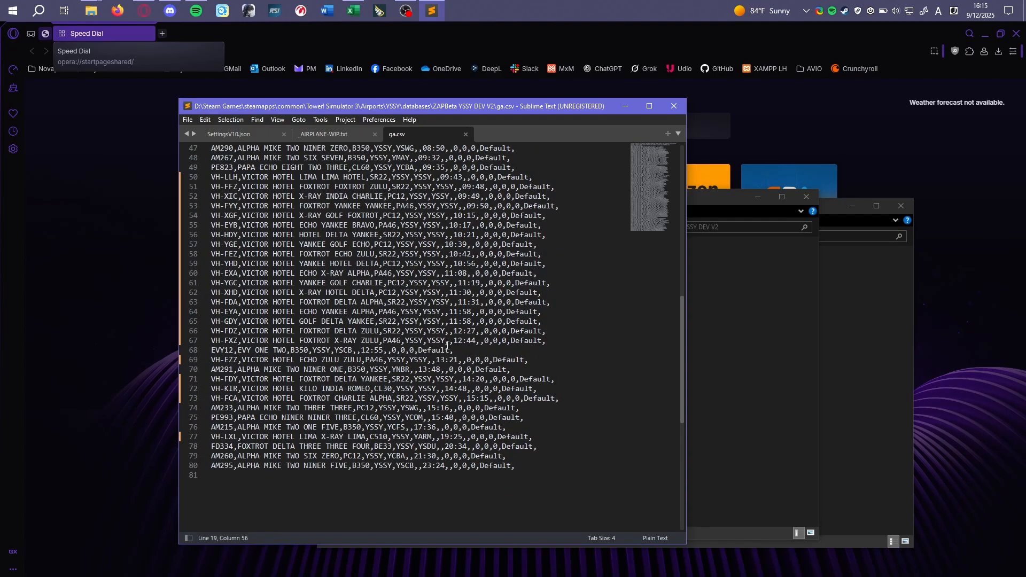
left_click(548, 351)
scroll(465, 375, "up", 2)
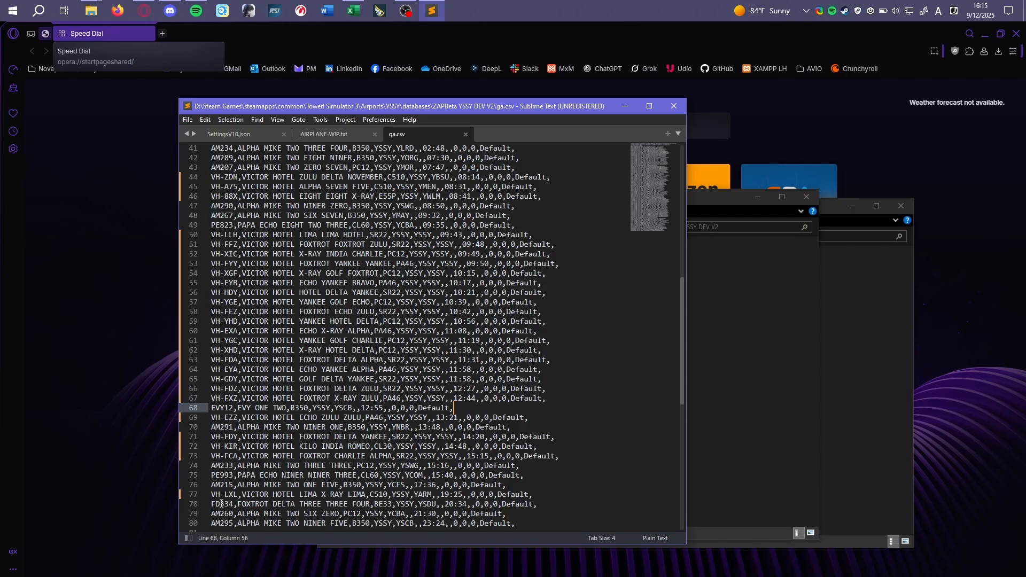
scroll(236, 496, "up", 13)
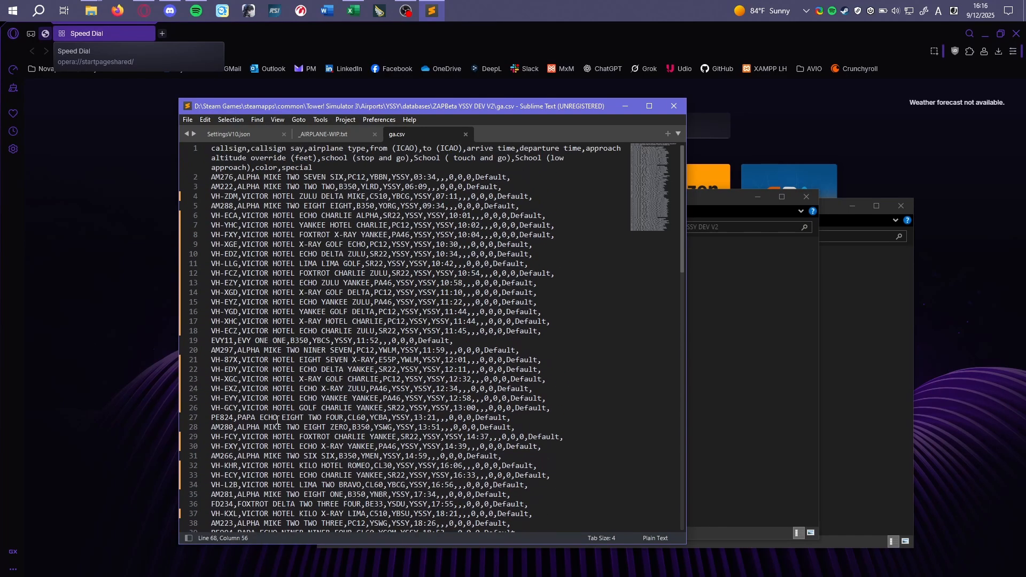
Close ga.csv and examine the flight entries in schedule.csv, from the first arrivals down to the departures
left_click(465, 134)
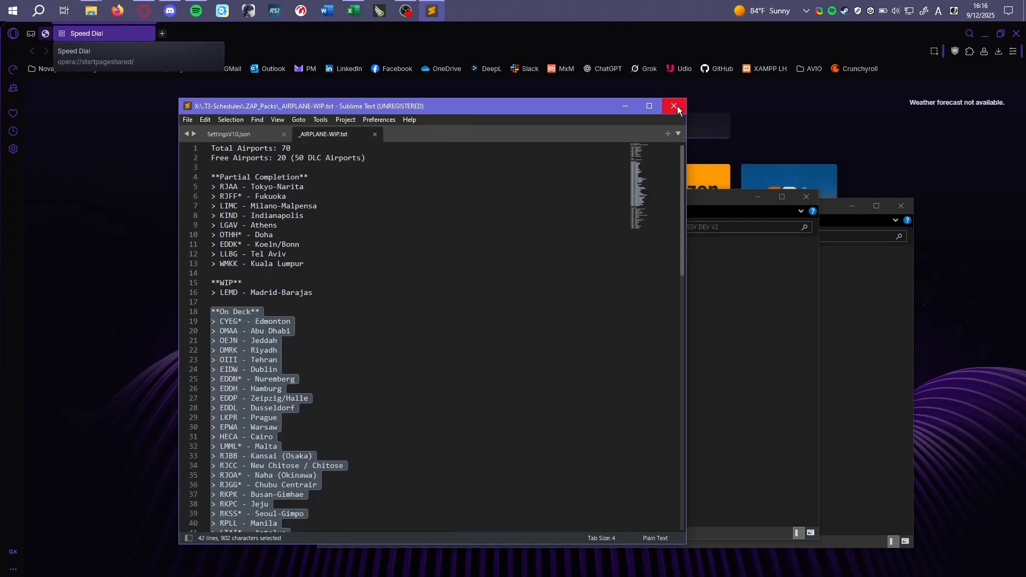
left_click(673, 106)
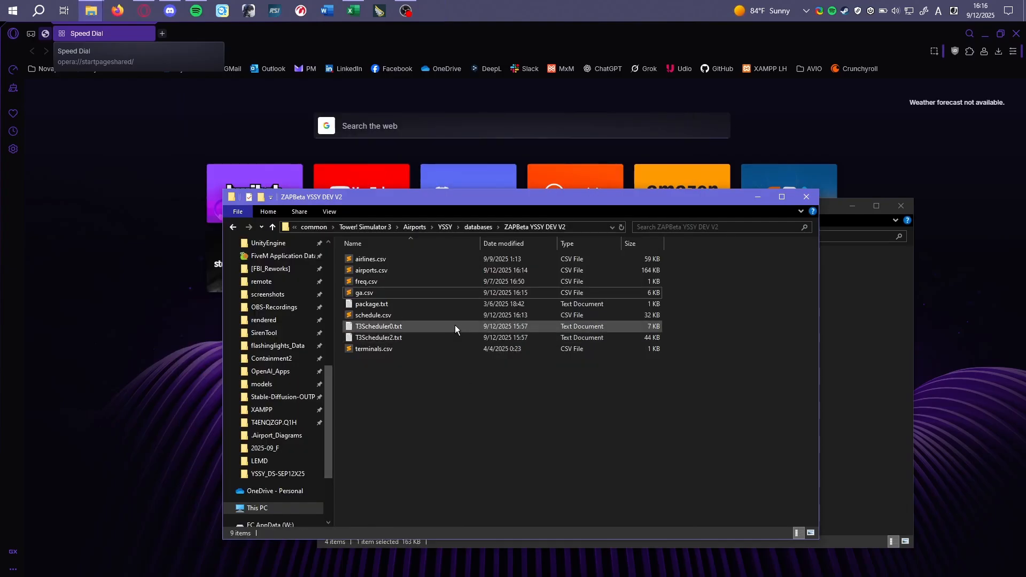
double_click(406, 315)
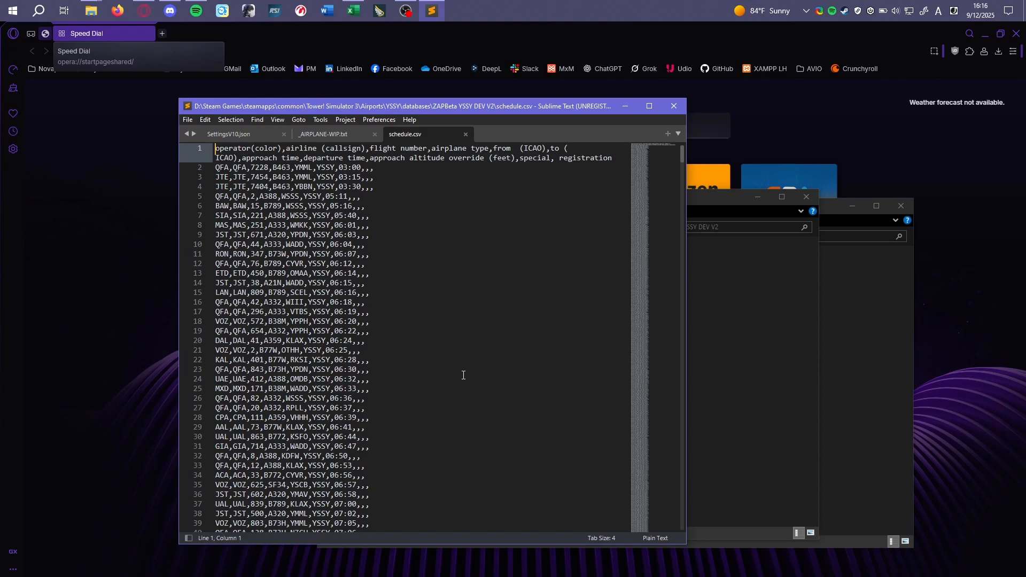
scroll(463, 331, "down", 20)
scroll(510, 304, "down", 20)
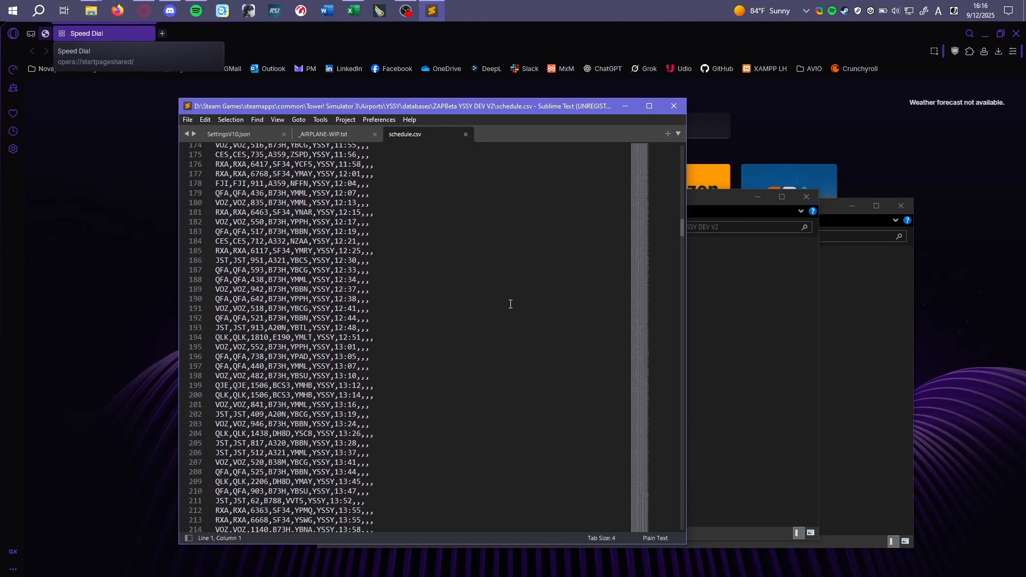
scroll(484, 269, "down", 20)
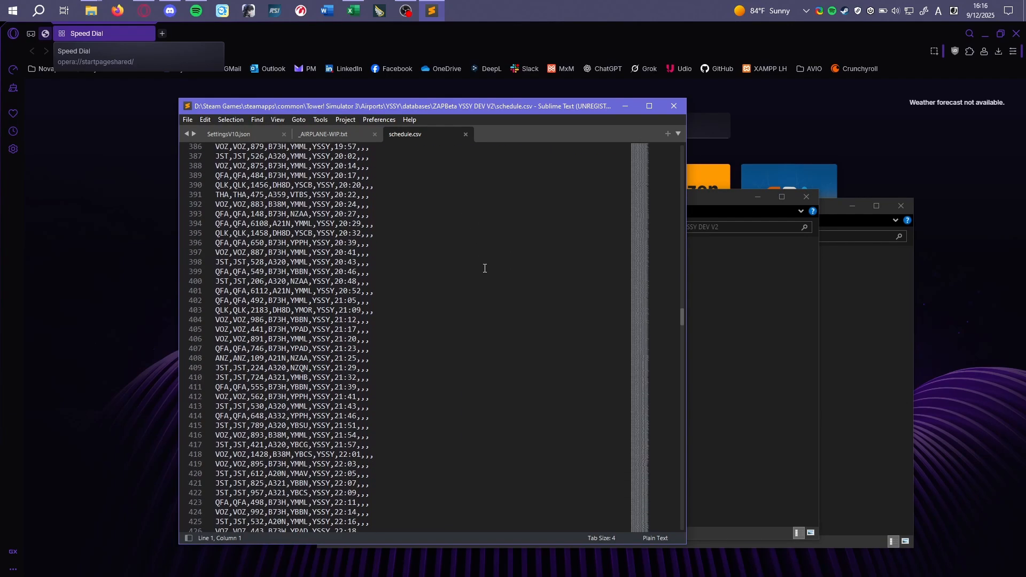
scroll(483, 275, "down", 10)
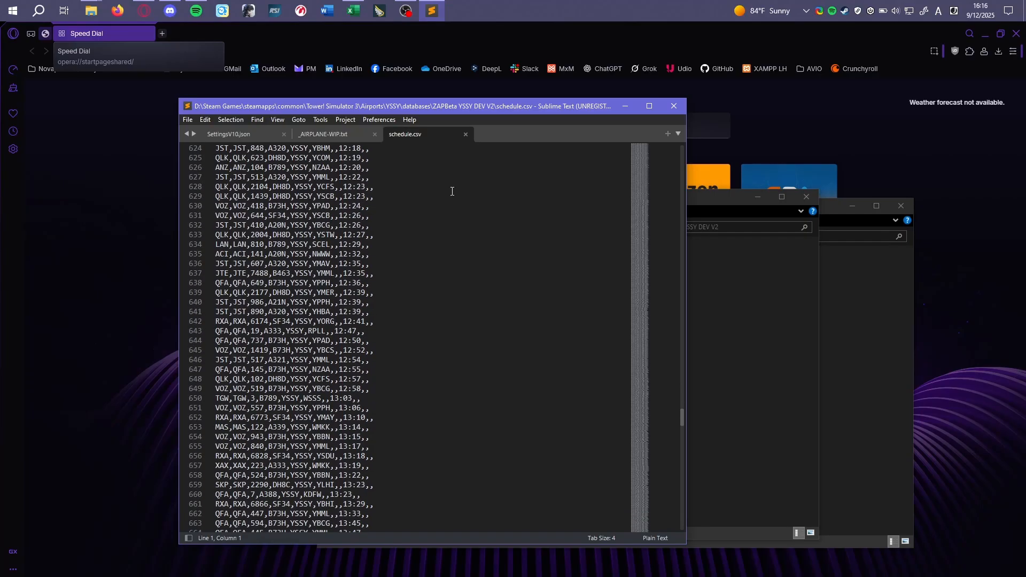
left_click(466, 134)
left_click(674, 106)
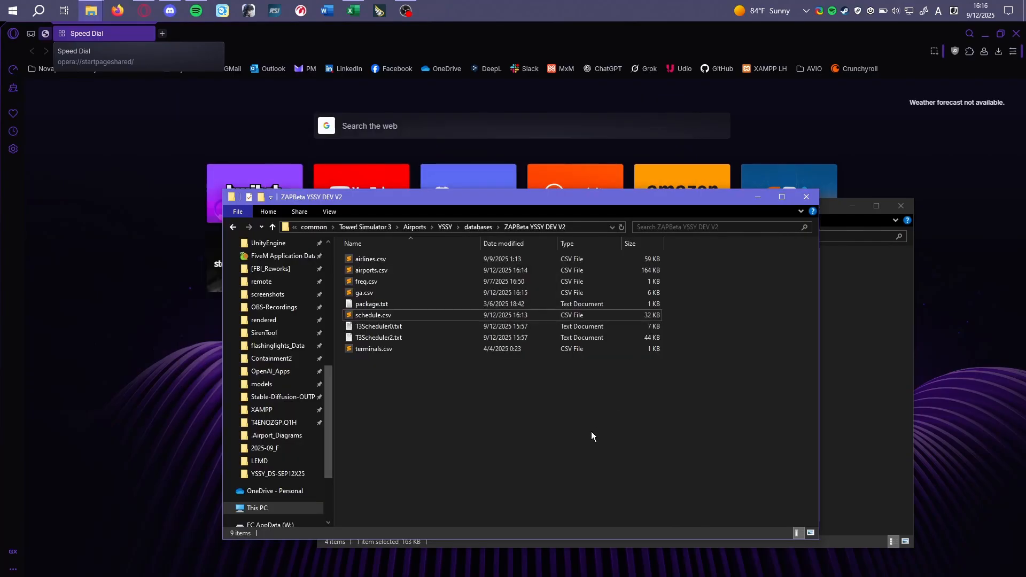
Copy schedule.csv from the YSSY database folder into .Scripts_Collection's .Cargo_Replacer folder, replacing the existing copy
left_click(422, 314)
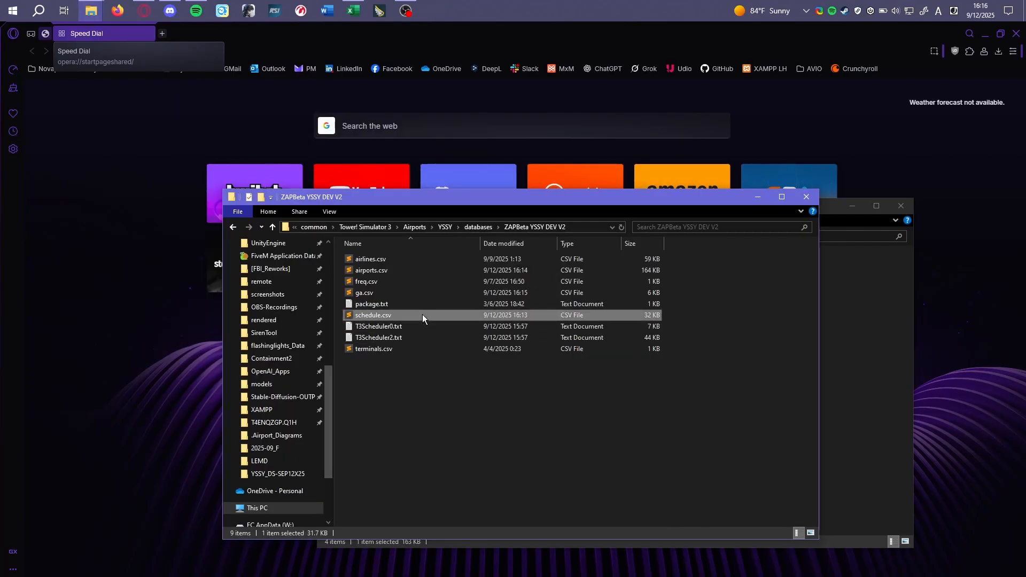
left_click(849, 409)
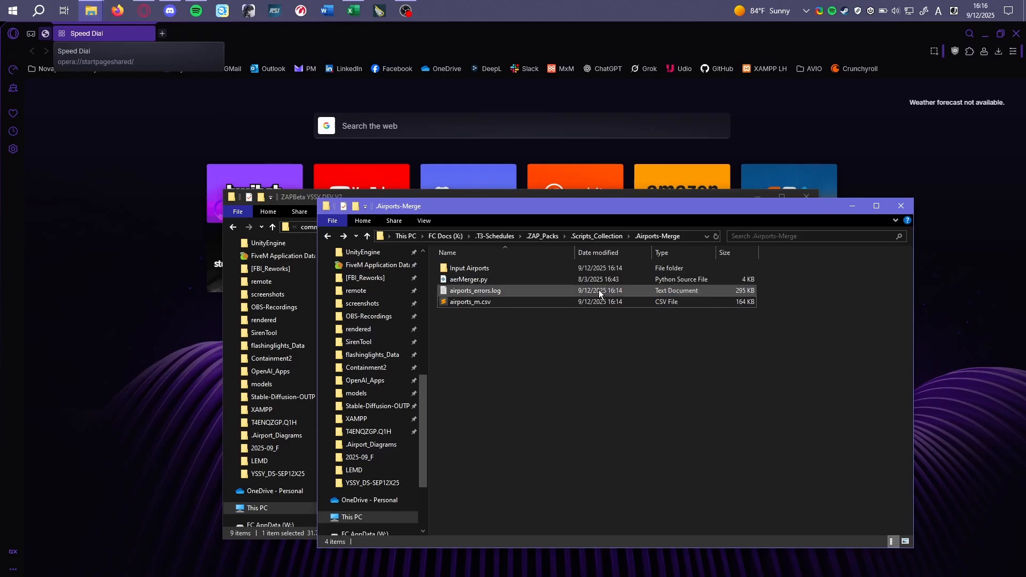
left_click(597, 236)
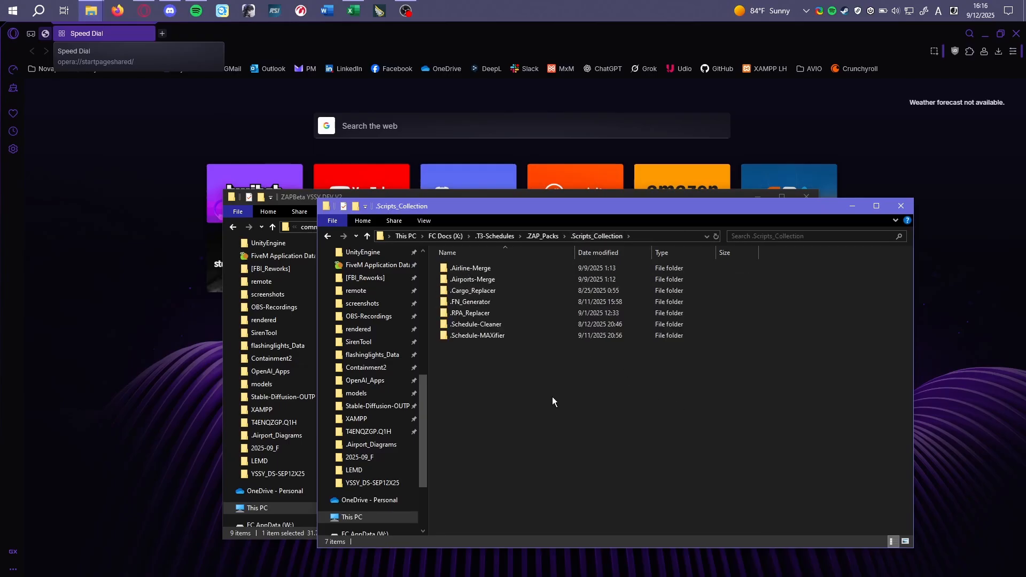
double_click(506, 294)
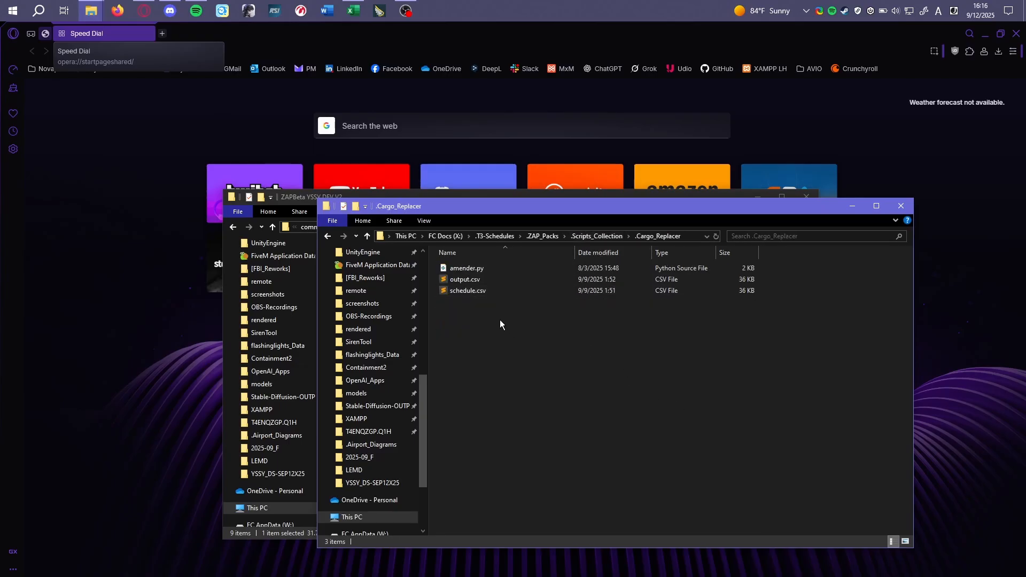
key("ctrl+v")
left_click(509, 222)
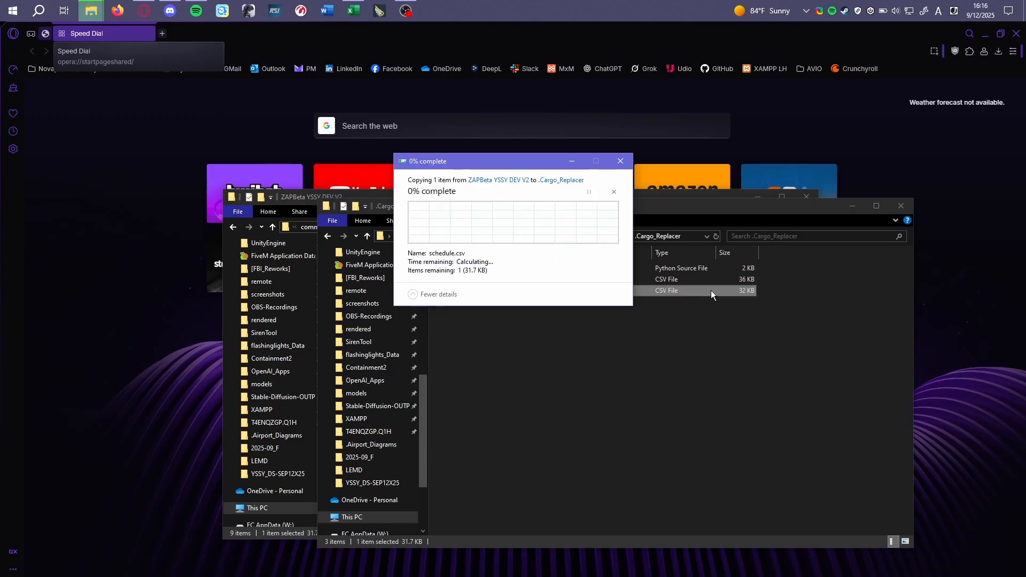
Run python amender.py from a command prompt in the .Cargo_Replacer folder, and close the prompt when it finishes
left_click(673, 236)
type("cmd.exe")
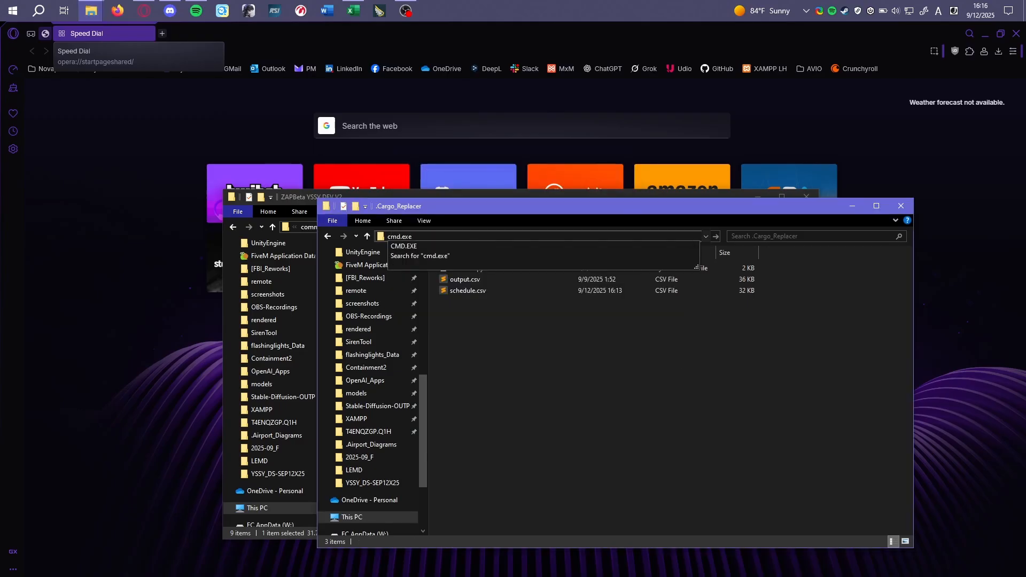
key("Return")
type("python amender.py")
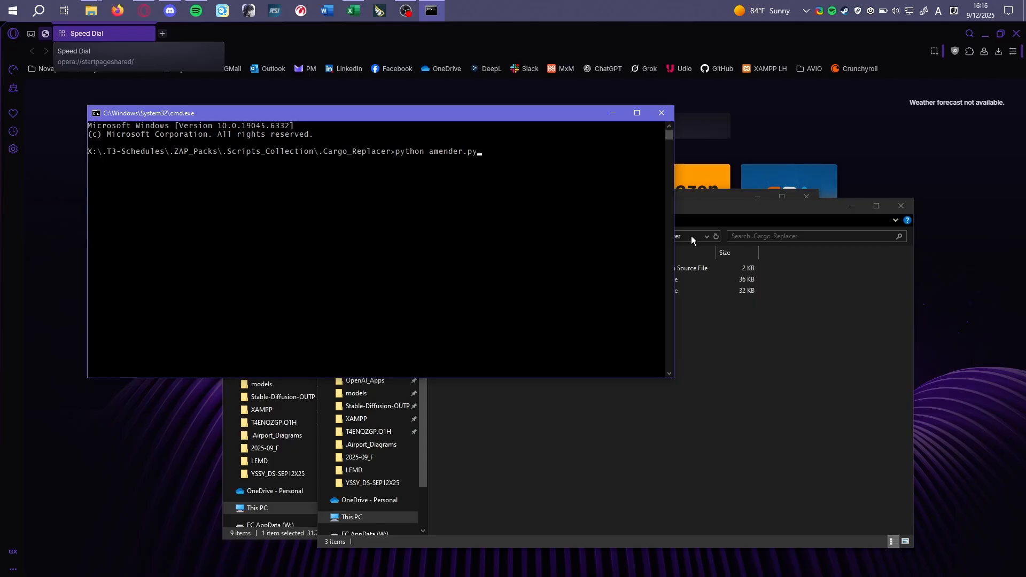
key("Return")
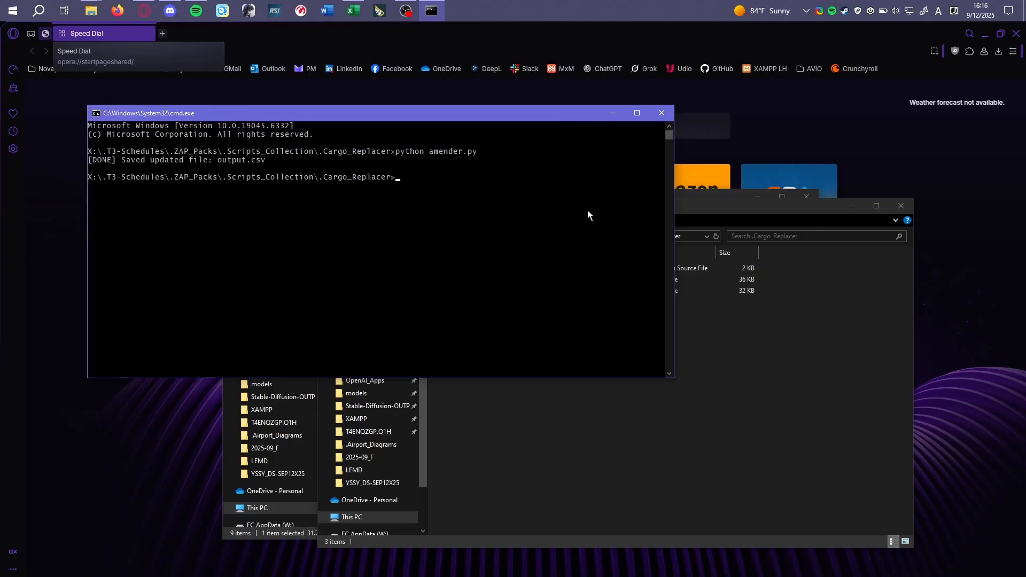
left_click(662, 113)
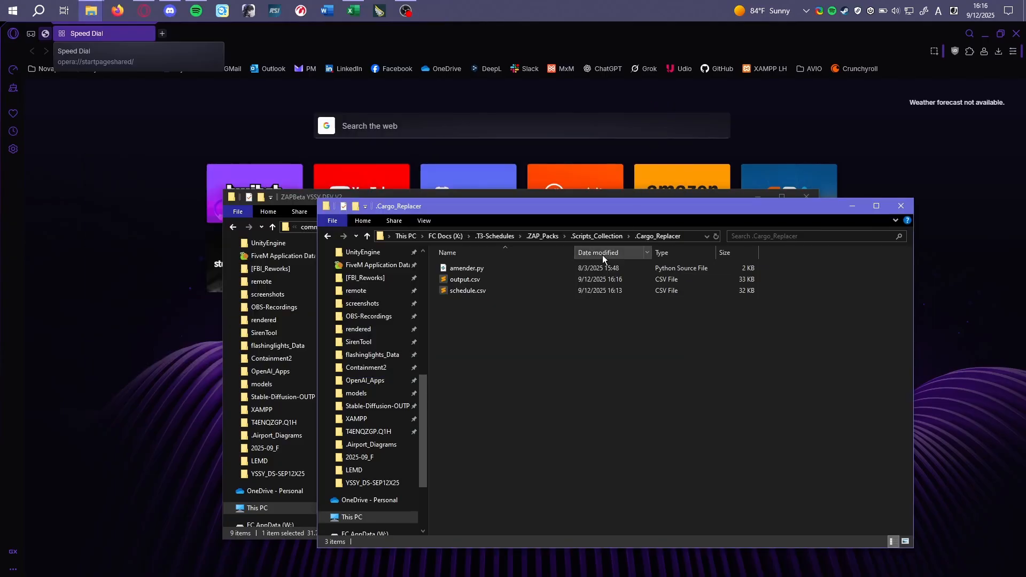
Examine output.csv for the cargo tags on the UPS 34 and FDX 6013 entries
double_click(568, 280)
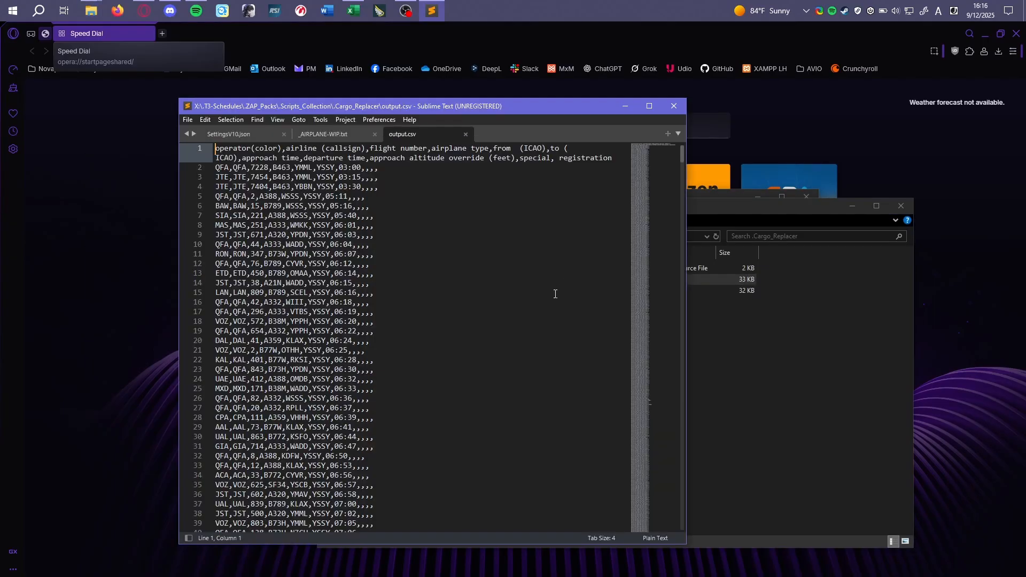
scroll(546, 284, "down", 20)
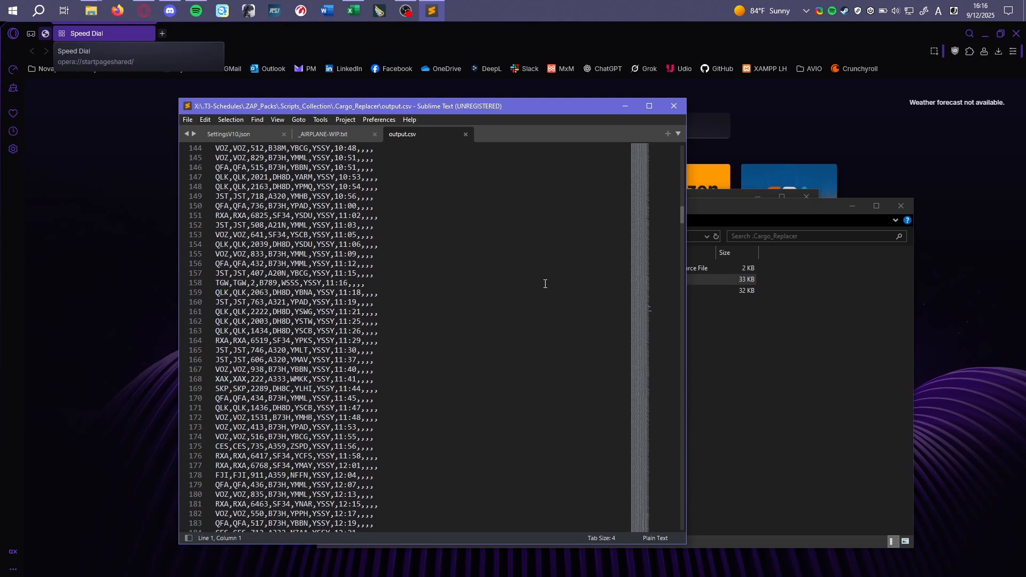
scroll(543, 281, "up", 4)
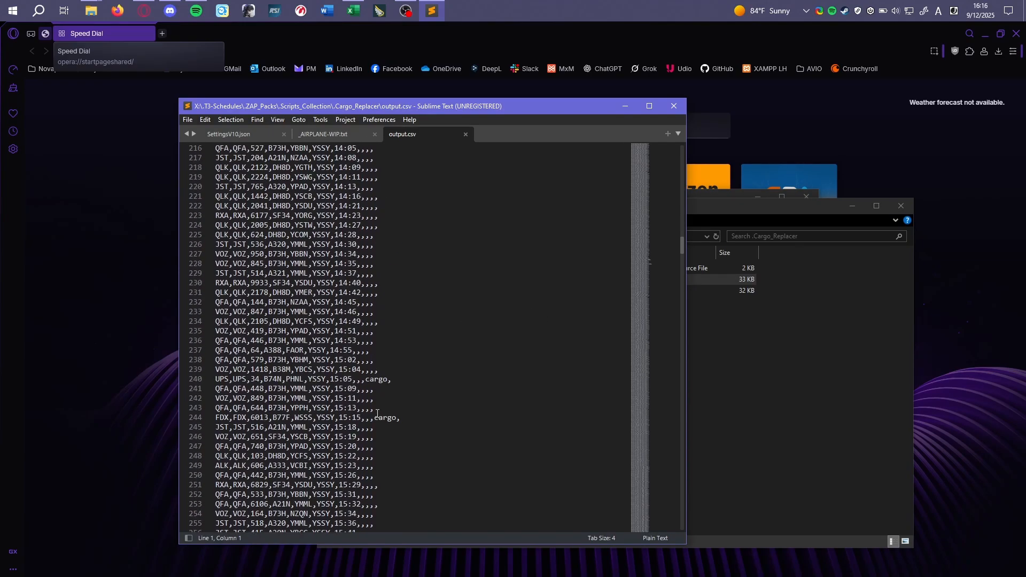
left_click_drag(411, 419, 214, 423)
left_click(398, 399)
left_click_drag(396, 380, 193, 388)
left_click(440, 384)
left_click(466, 135)
left_click(674, 106)
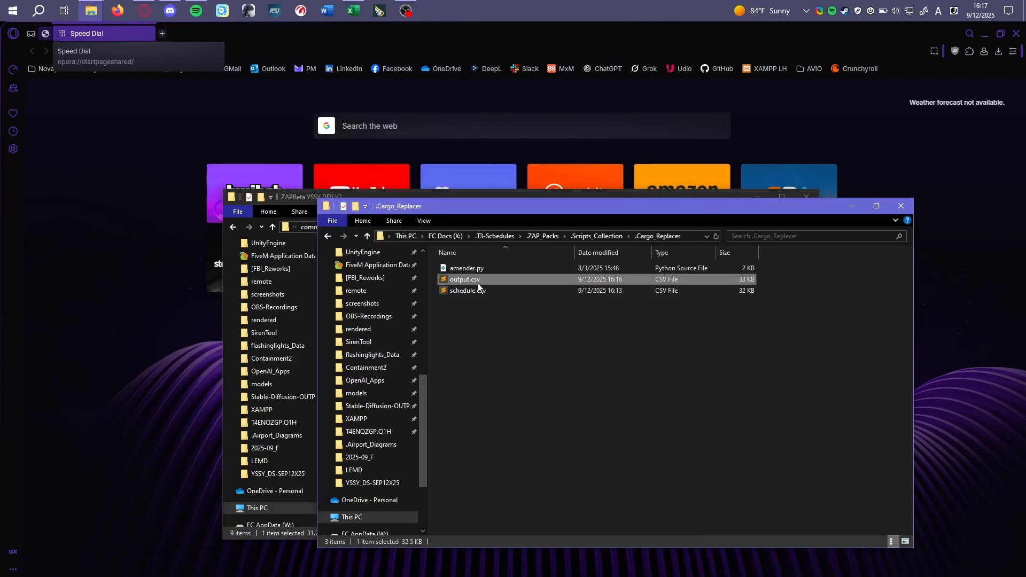
Copy output.csv from .Cargo_Replacer into the ZAPBeta YSSY DEV V2 database folder
left_click(603, 238)
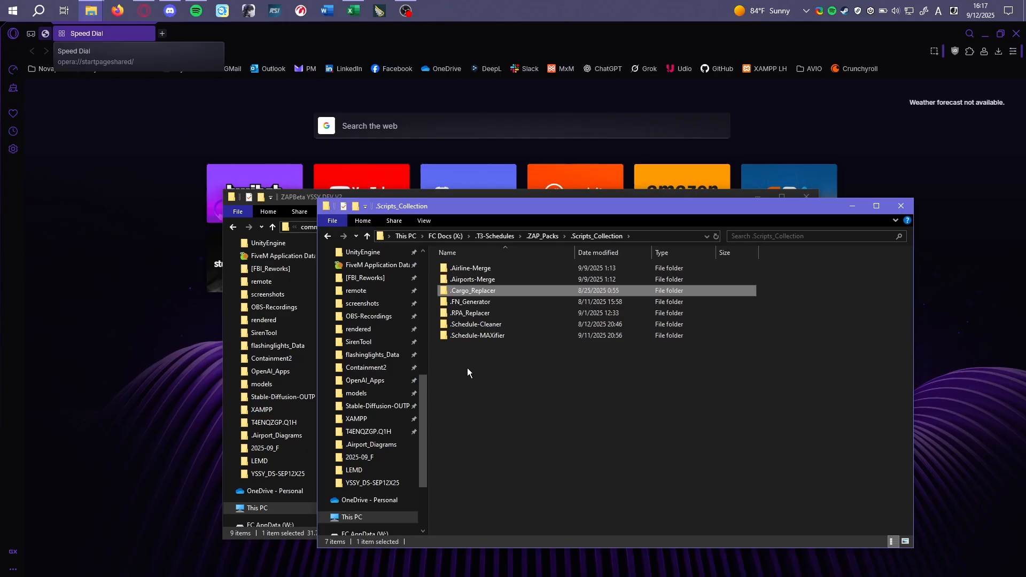
left_click(494, 403)
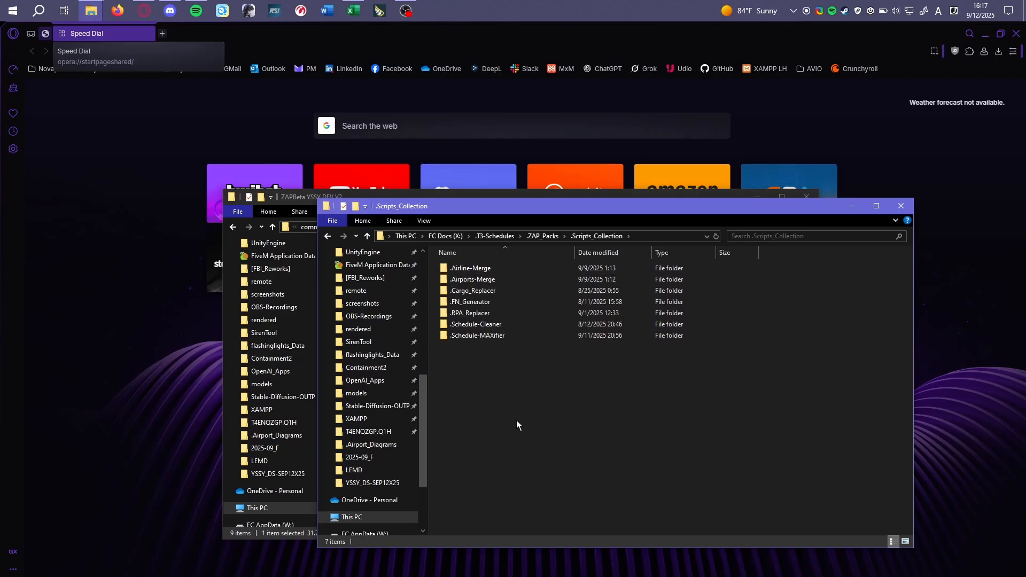
left_click(461, 316)
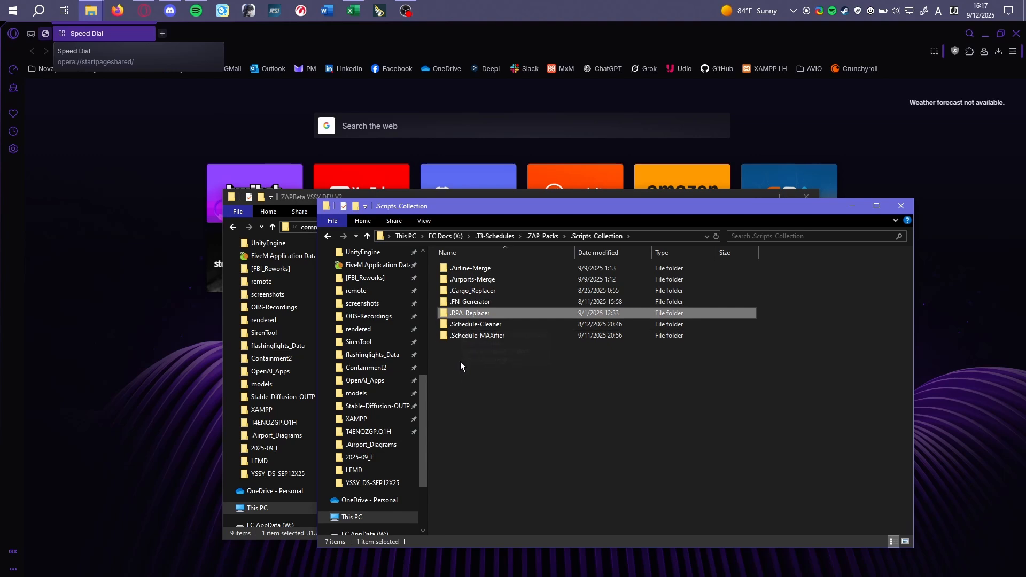
left_click(290, 195)
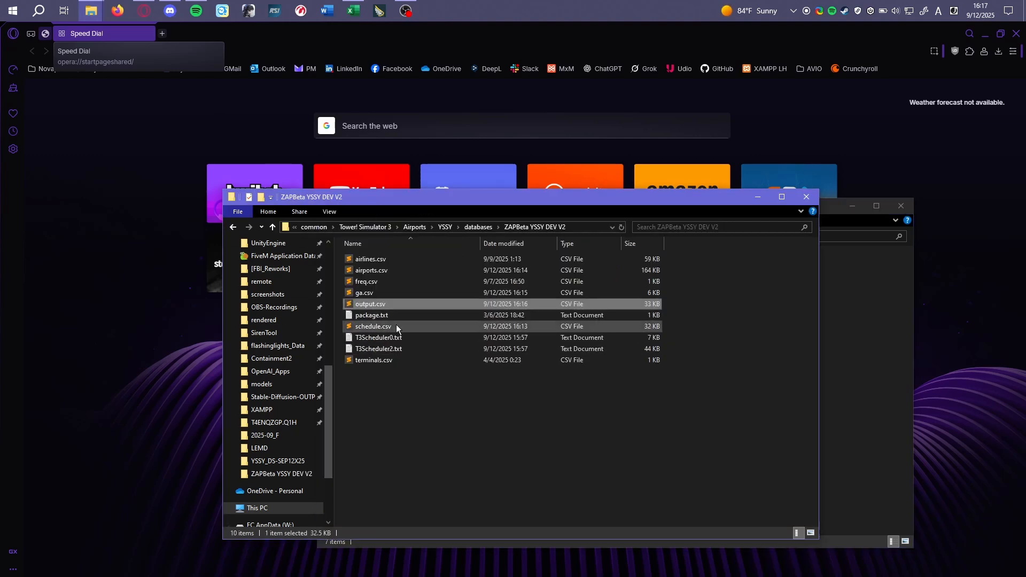
Delete the old schedule.csv from the ZAPBeta YSSY DEV V2 folder and rename output.csv to schedule.csv
key("Delete")
left_click(434, 304)
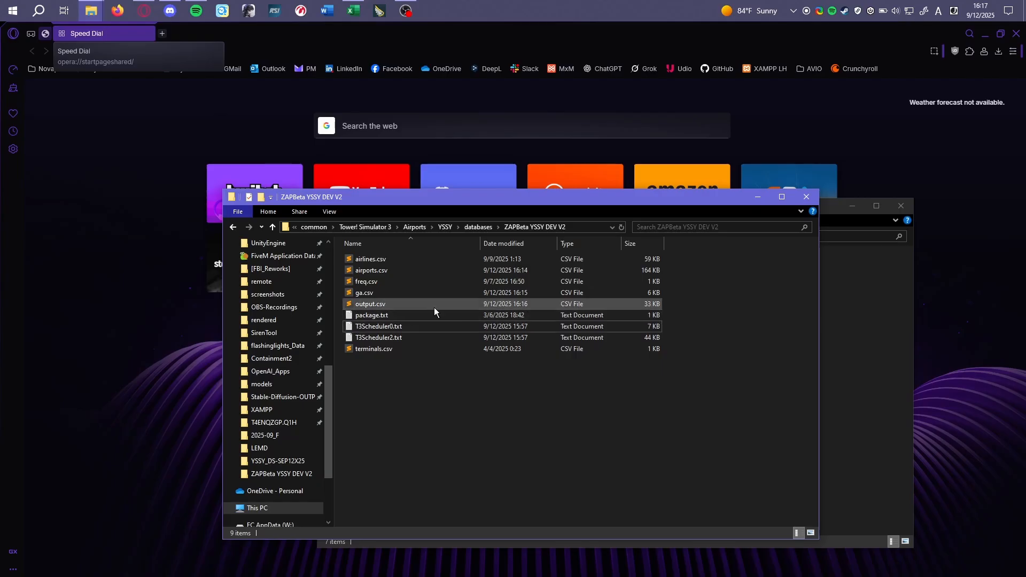
key("F2")
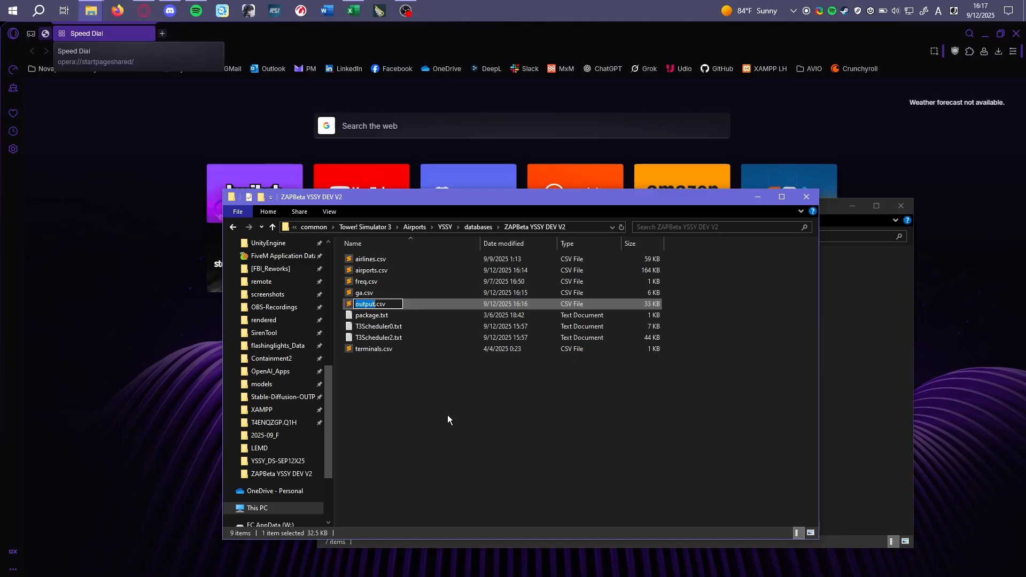
type("schedule")
key("Return")
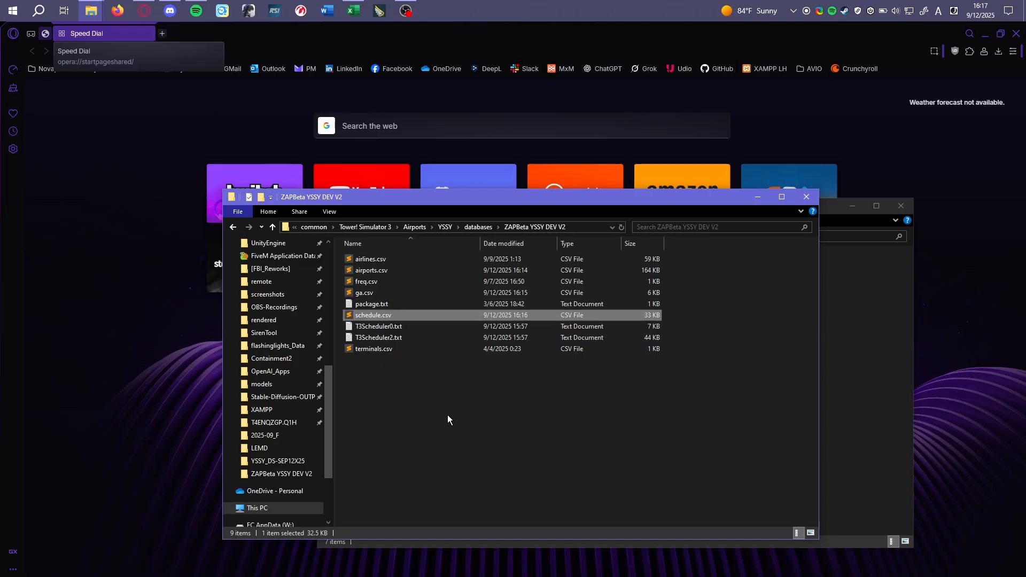
left_click(448, 416)
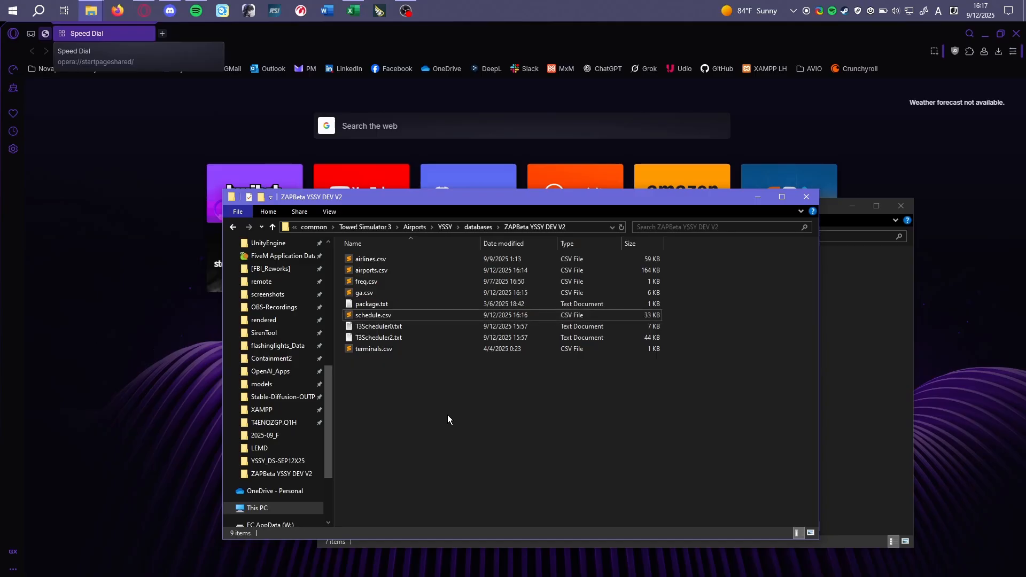
left_click(829, 358)
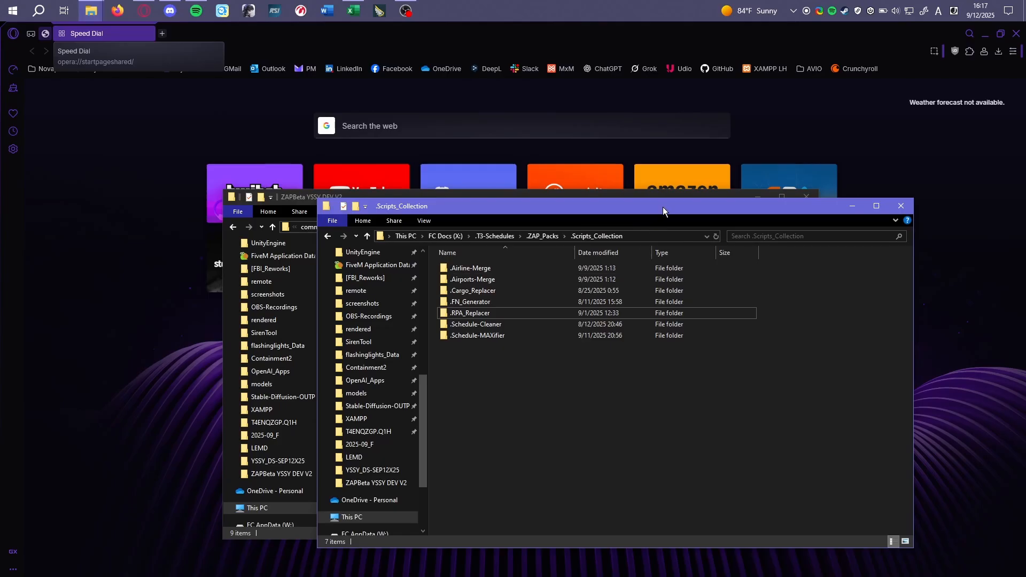
left_click_drag(663, 207, 687, 216)
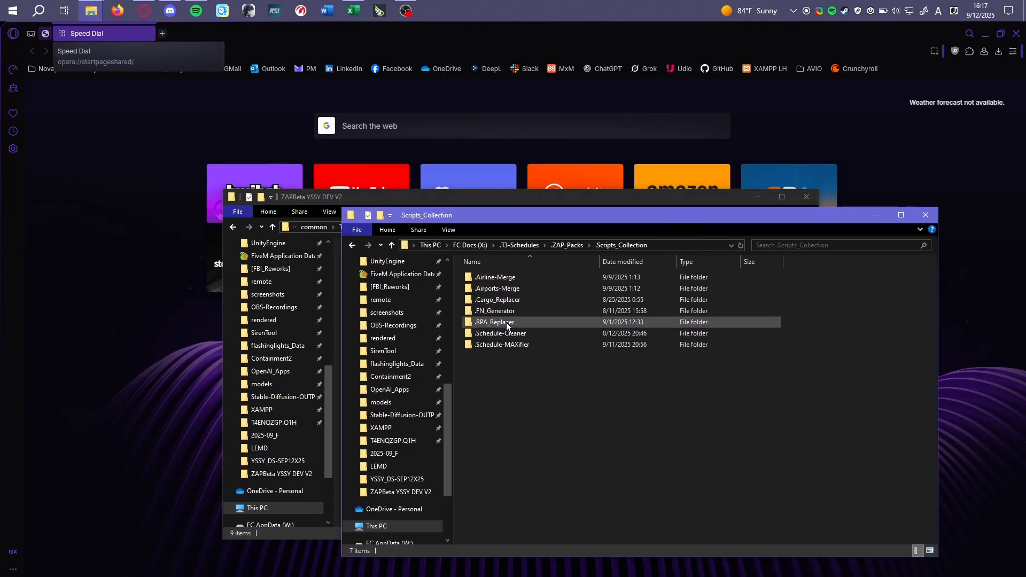
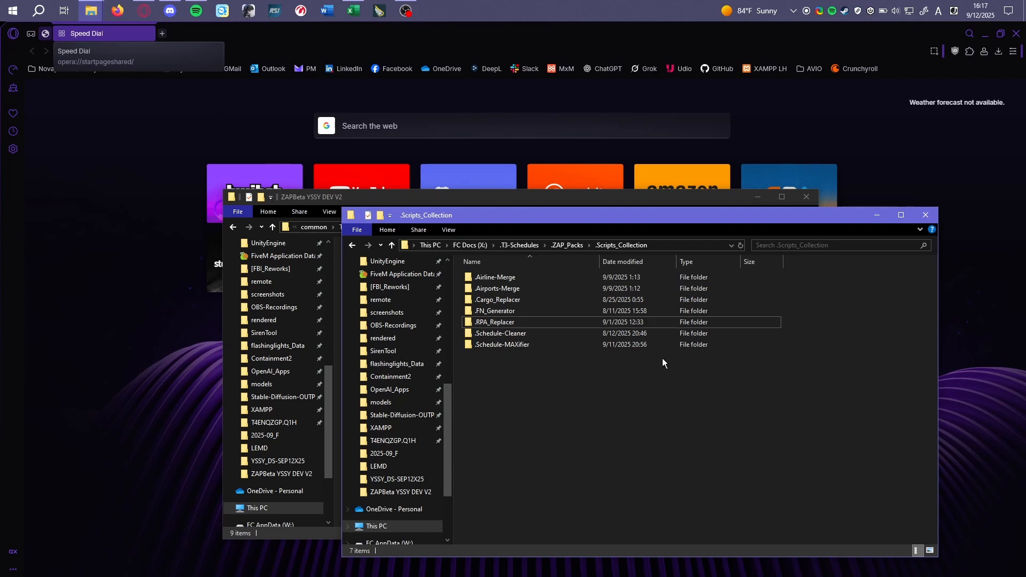
left_click(622, 198)
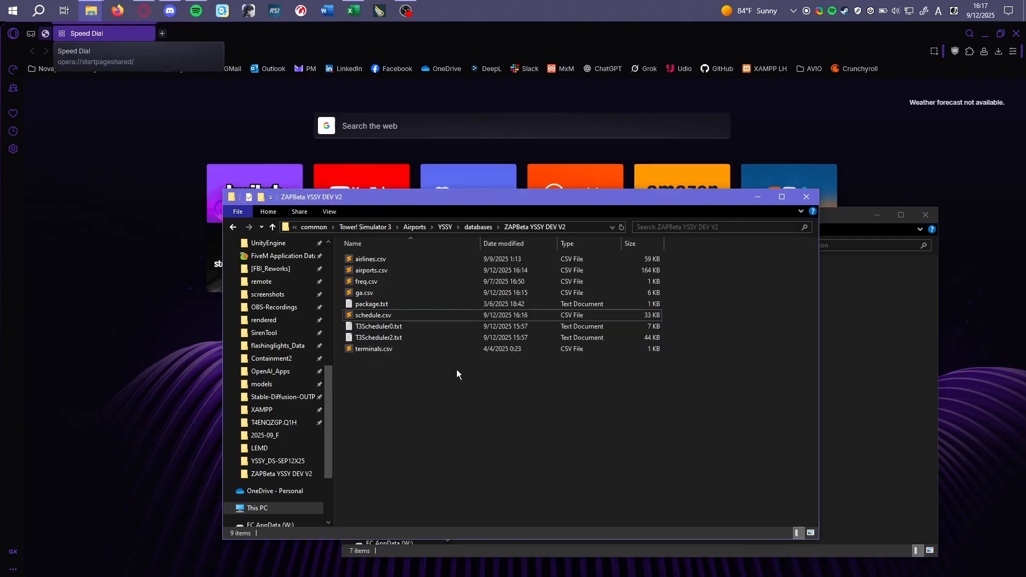
Switch to T3Scheduler by launching it again
left_click(13, 10)
left_click(147, 426)
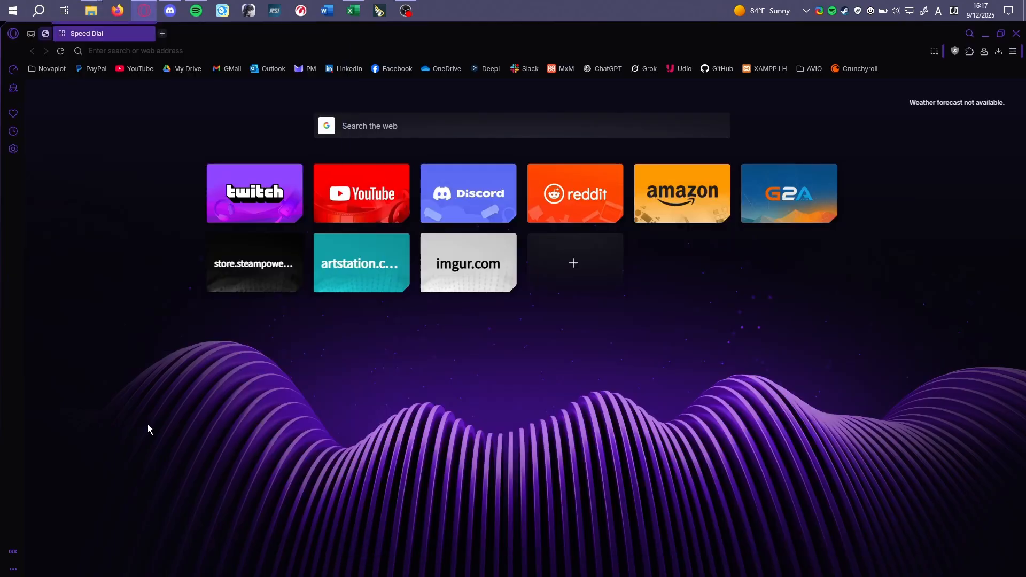
left_click(12, 6)
left_click(249, 263)
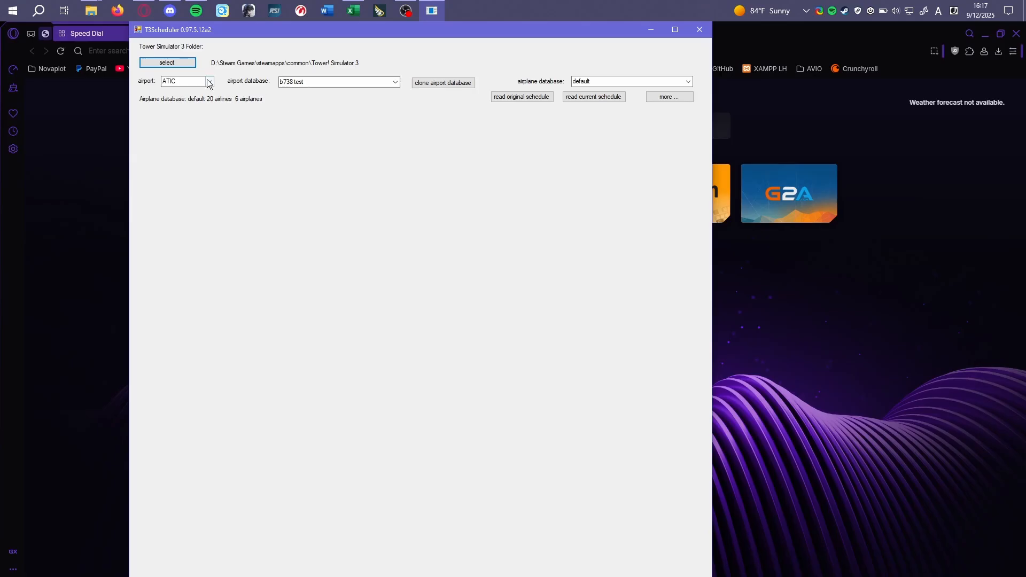
Choose airport YSSY with the ZAPBeta YSSY DEV V2 database and read its current schedule as the base
left_click(209, 81)
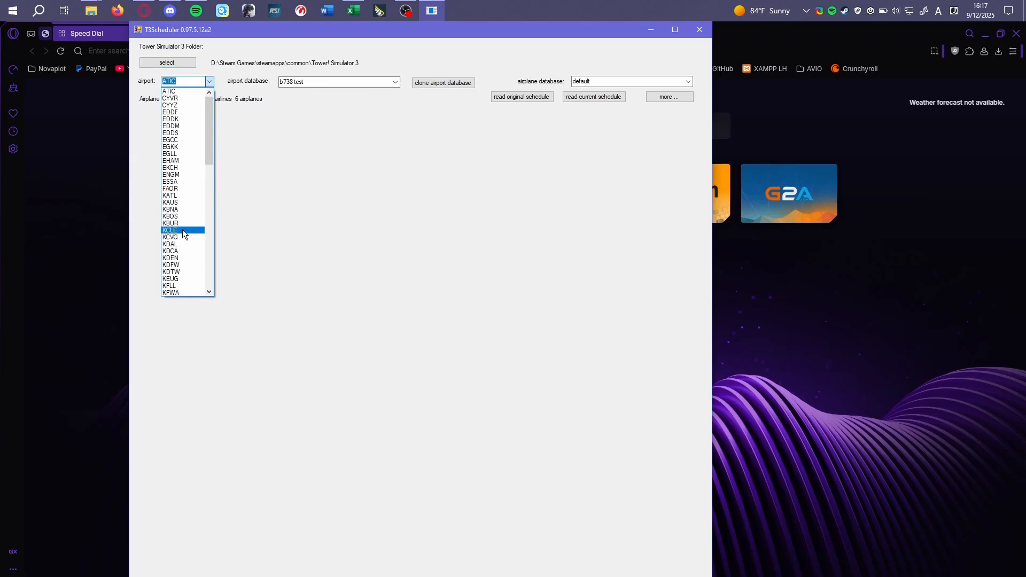
scroll(181, 233, "down", 10)
scroll(179, 240, "down", 8)
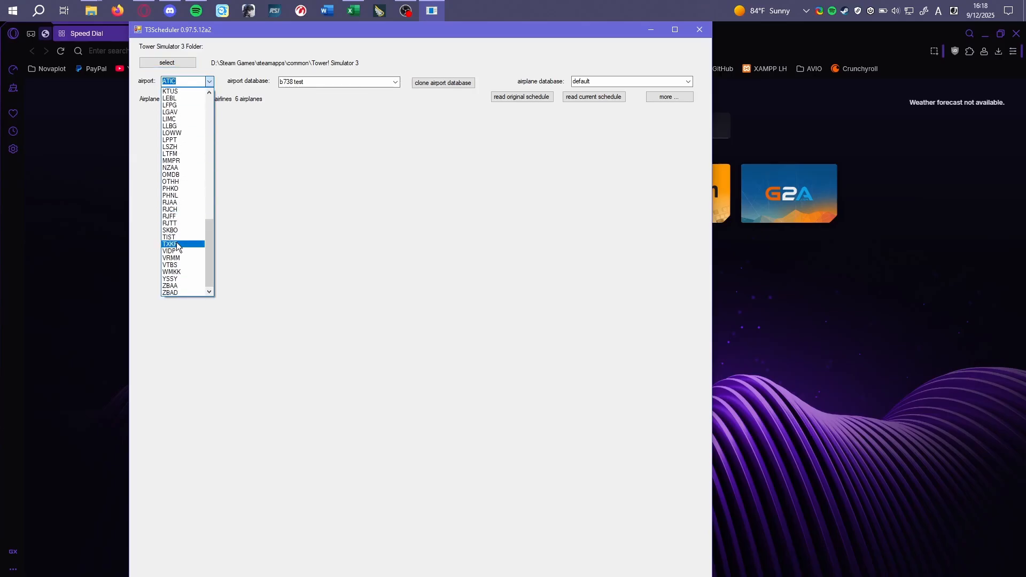
left_click(184, 278)
left_click(396, 81)
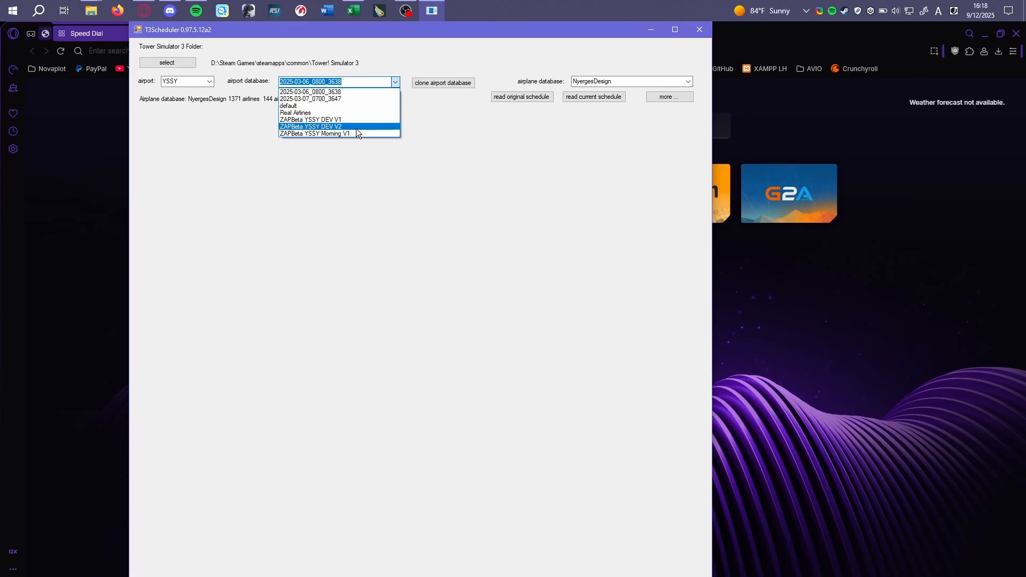
left_click(356, 128)
left_click(596, 97)
left_click(558, 349)
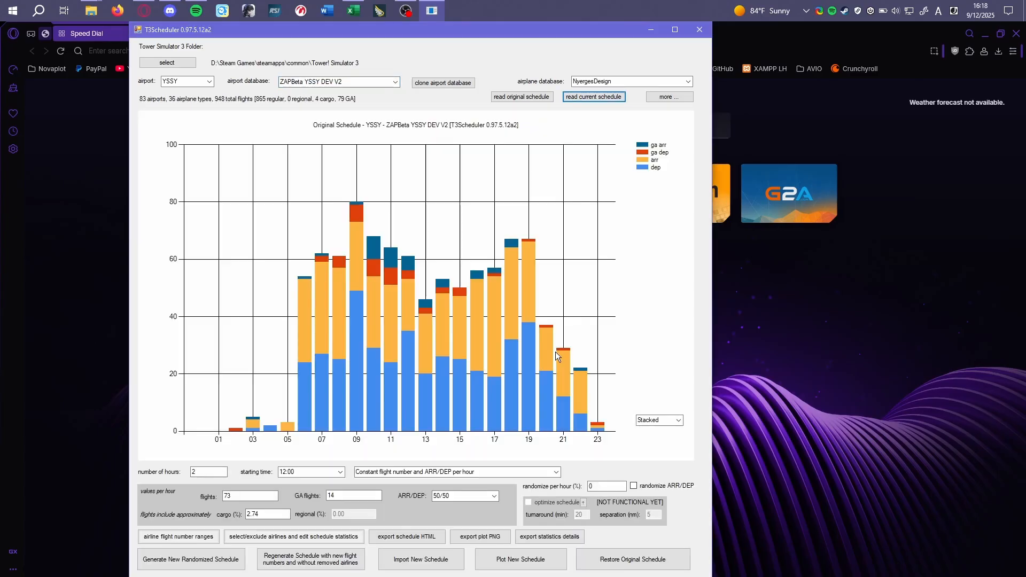
Examine the schedule statistics for regular, regional, cargo and GA airlines without applying any changes
left_click(323, 537)
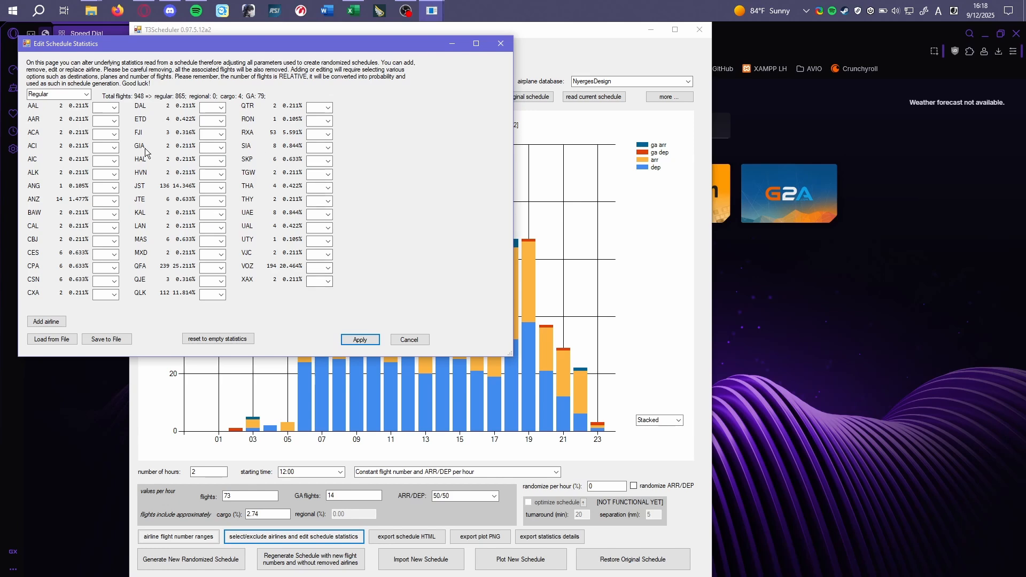
left_click(84, 95)
left_click(78, 114)
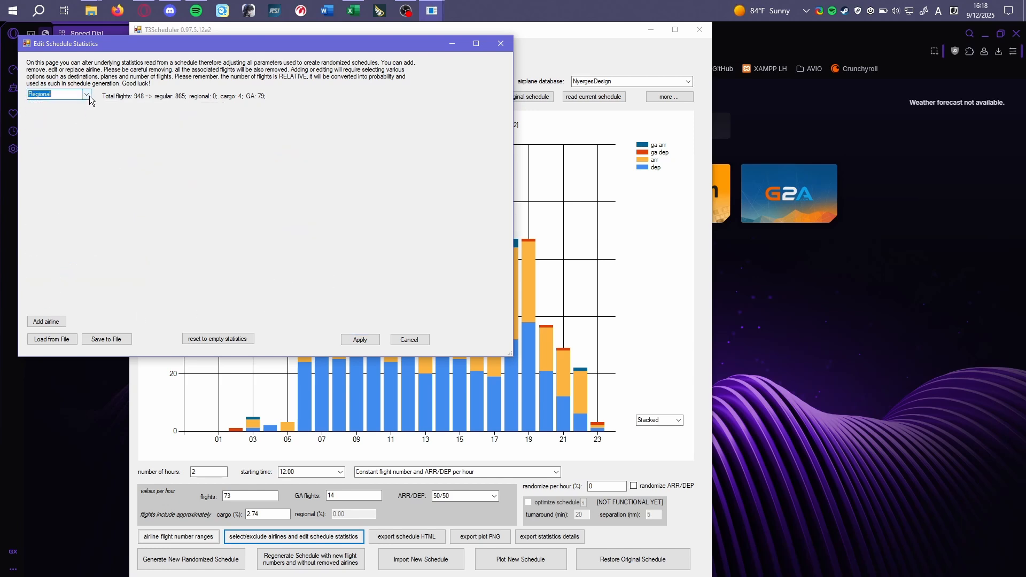
left_click(88, 95)
left_click(74, 118)
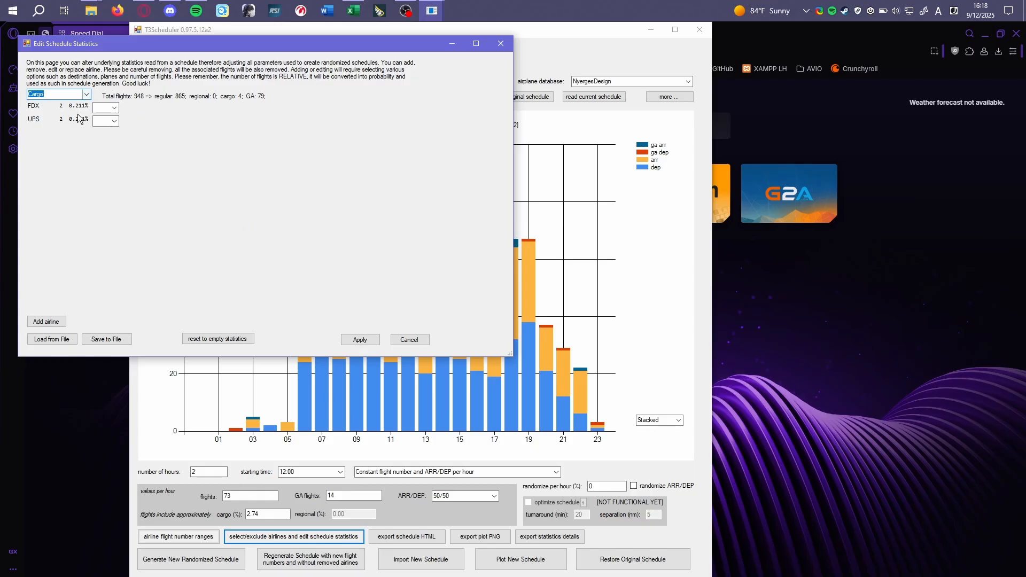
left_click(86, 94)
left_click(69, 125)
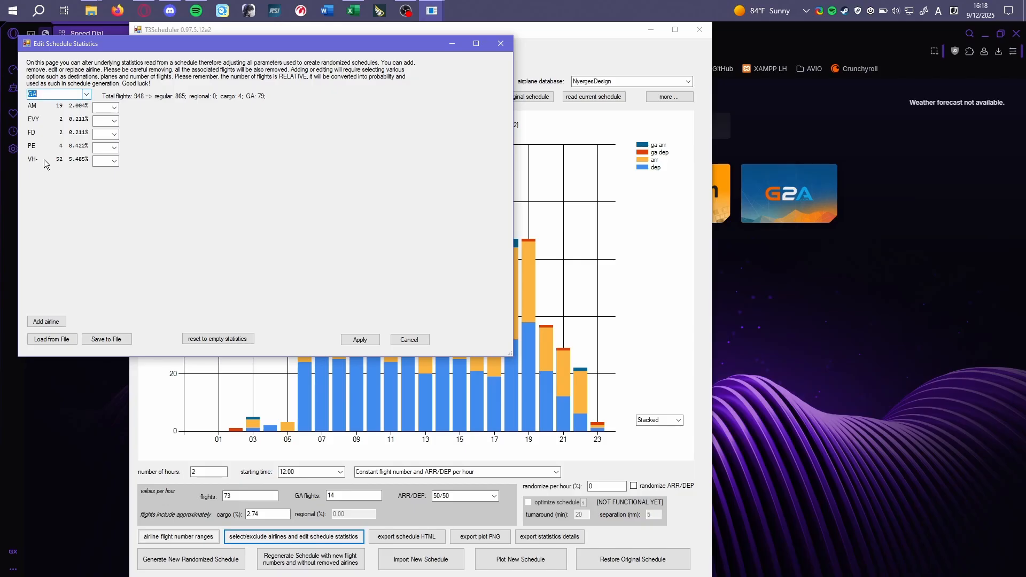
left_click(86, 95)
left_click(74, 103)
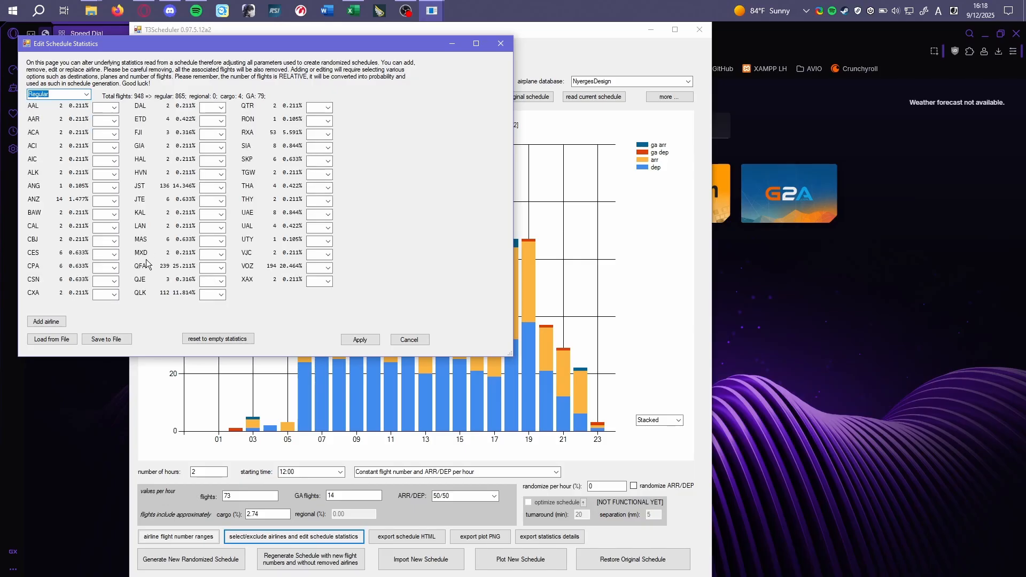
left_click(410, 341)
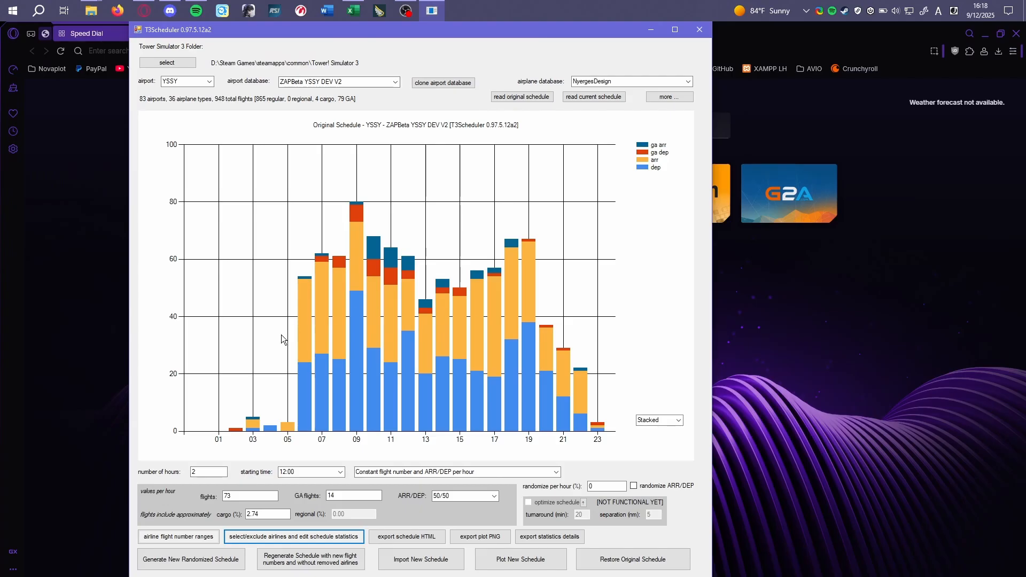
Clone the ZAPBeta YSSY DEV V2 airport database under the name ZAPBeta YSSY Morning V2
left_click(427, 83)
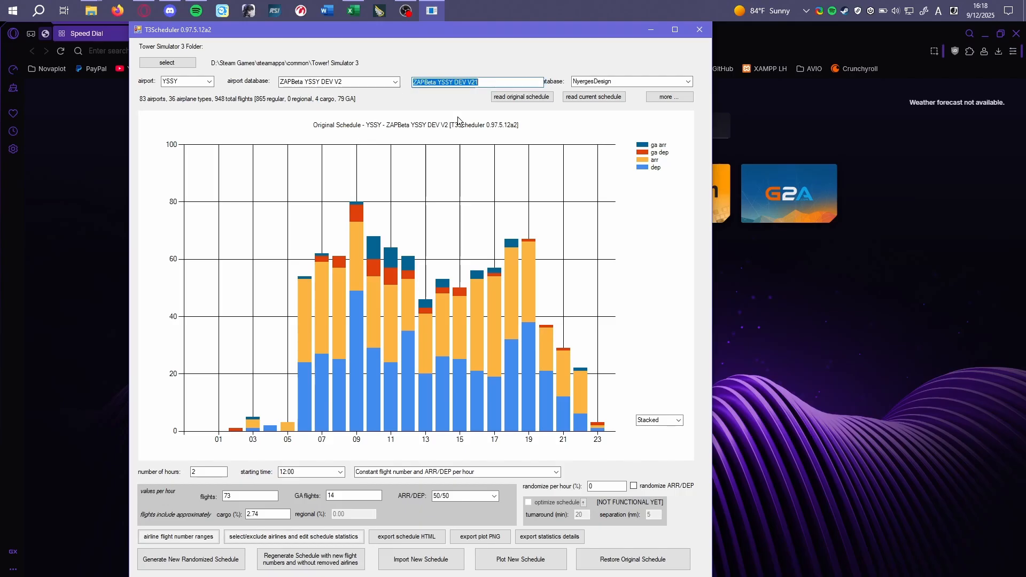
left_click_drag(484, 86, 454, 84)
key("BackSpace")
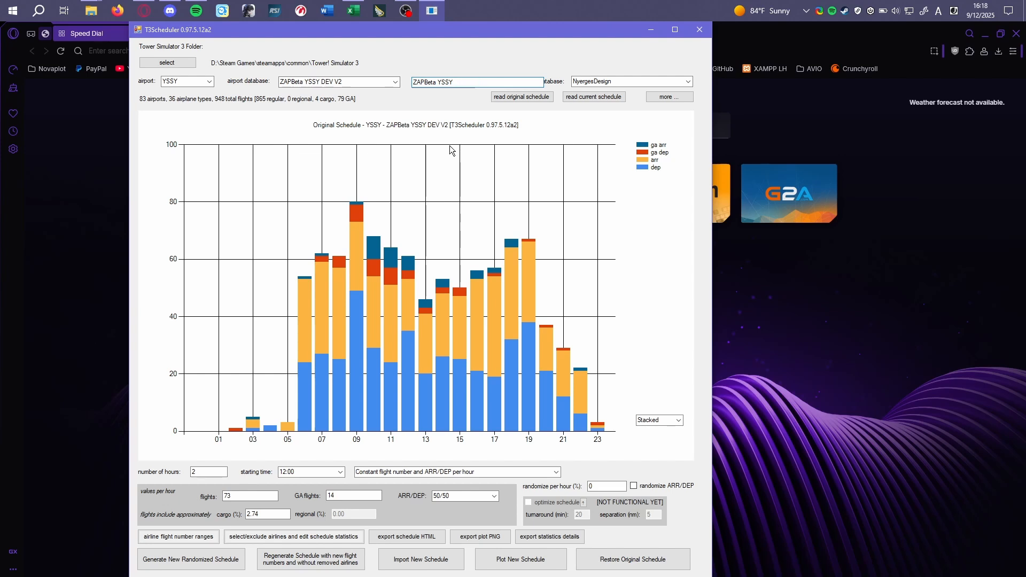
type("Morning V2")
key("Return")
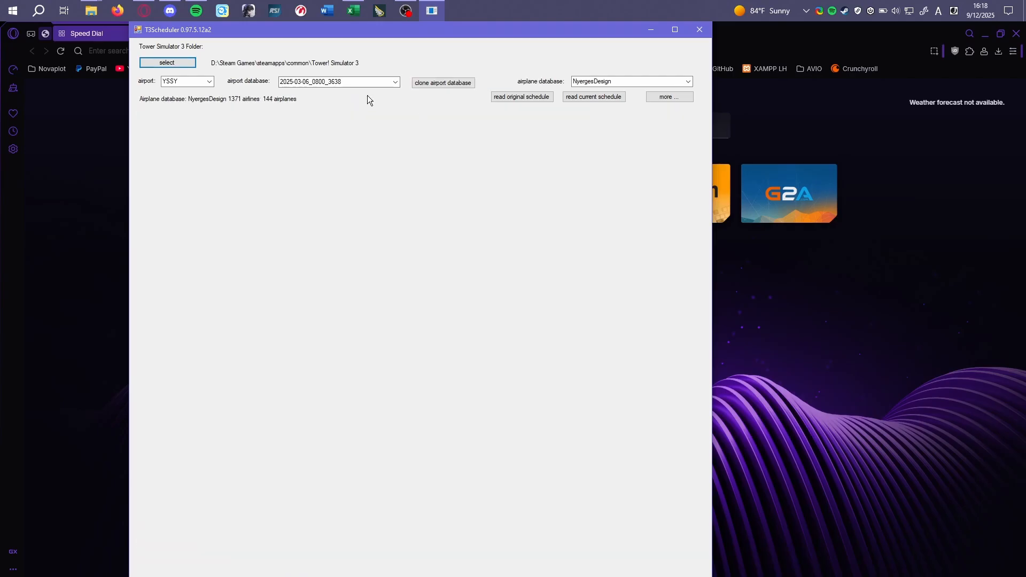
Select the ZAPBeta YSSY Morning V2 airport database and read its current schedule as the base
left_click(396, 82)
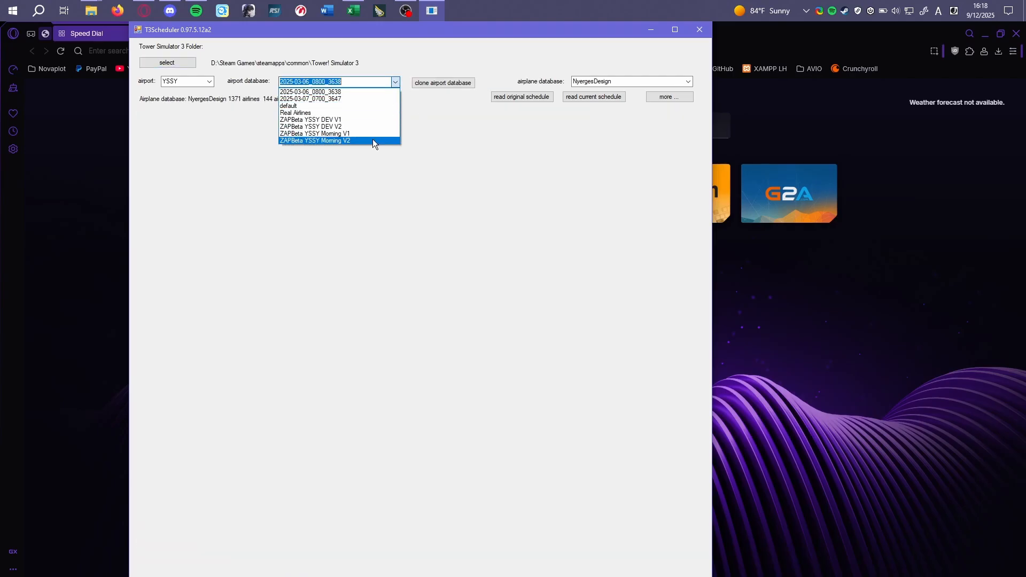
left_click(373, 140)
left_click(587, 98)
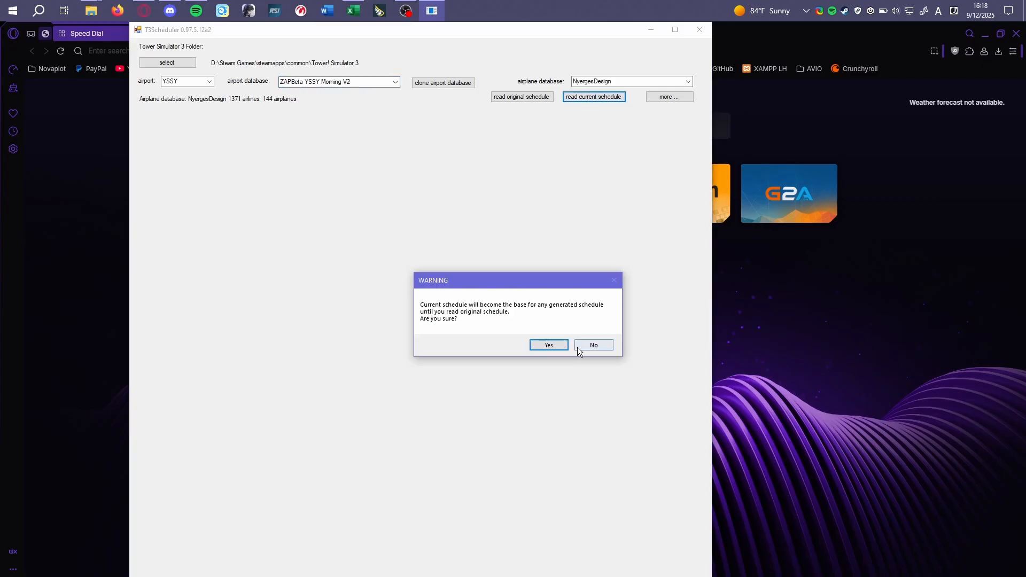
left_click(553, 349)
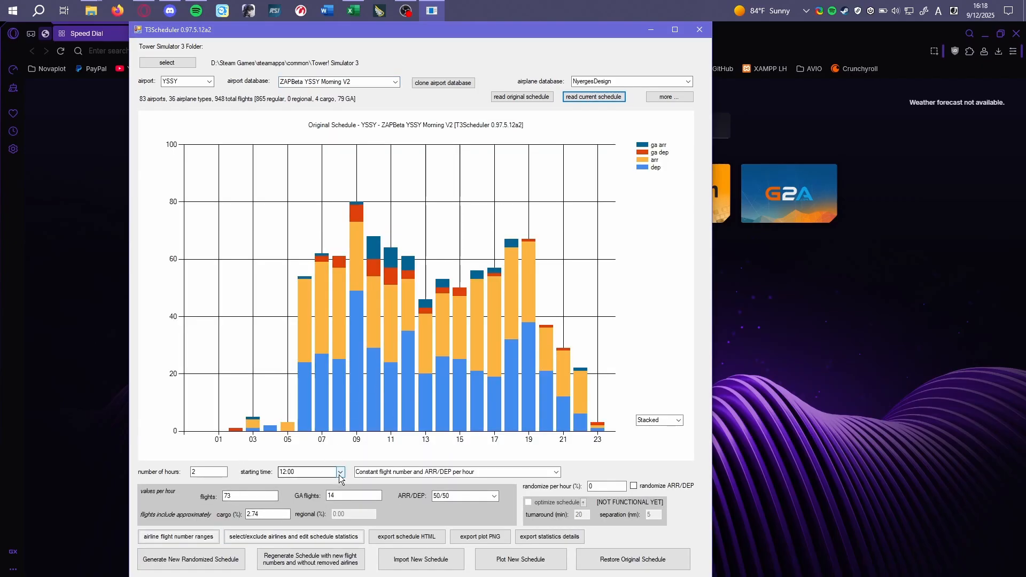
Add airline NVK to the cargo category of the schedule statistics
left_click(263, 540)
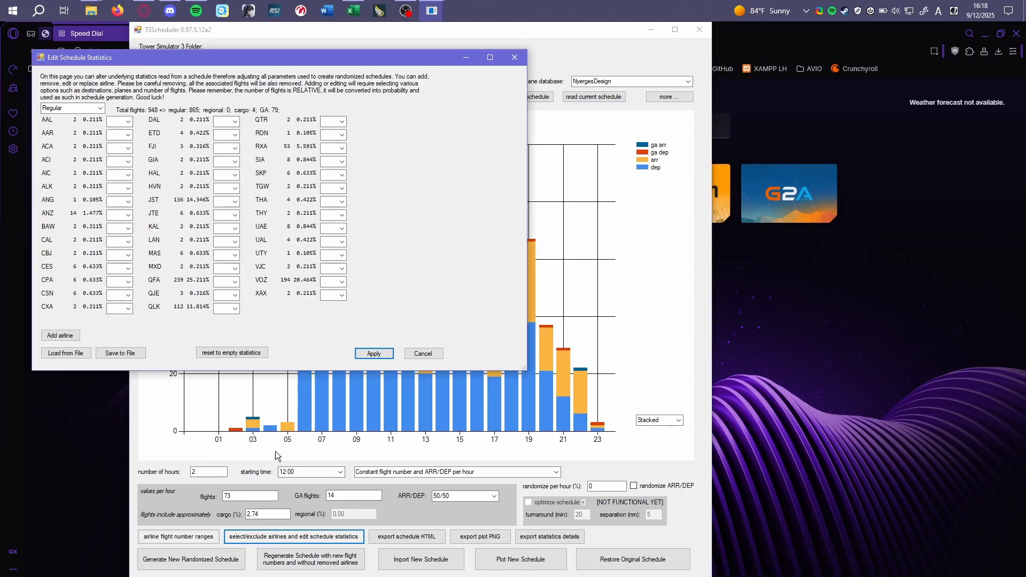
left_click_drag(131, 57, 168, 124)
left_click(137, 176)
left_click(120, 198)
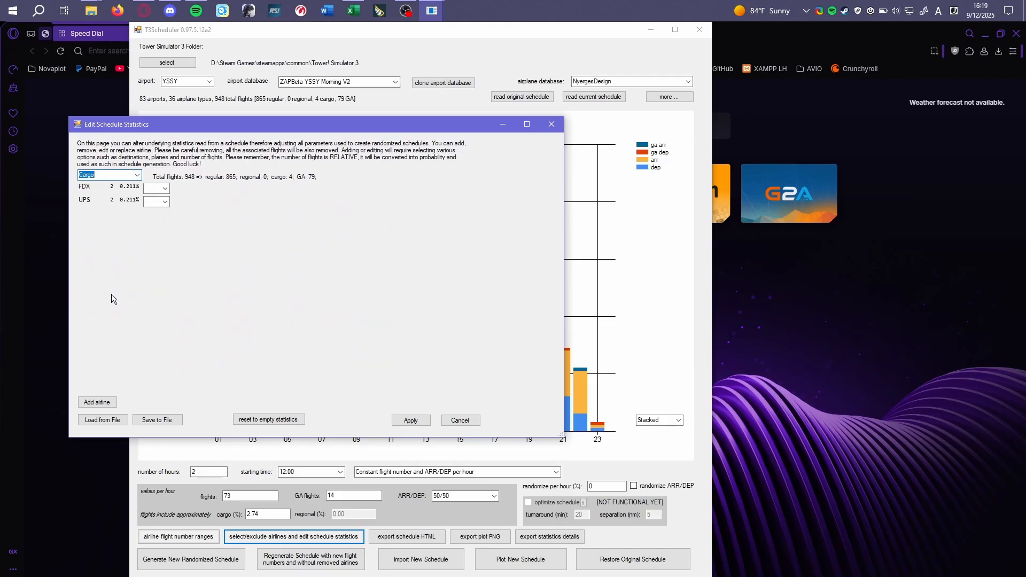
left_click(100, 400)
type("nvk")
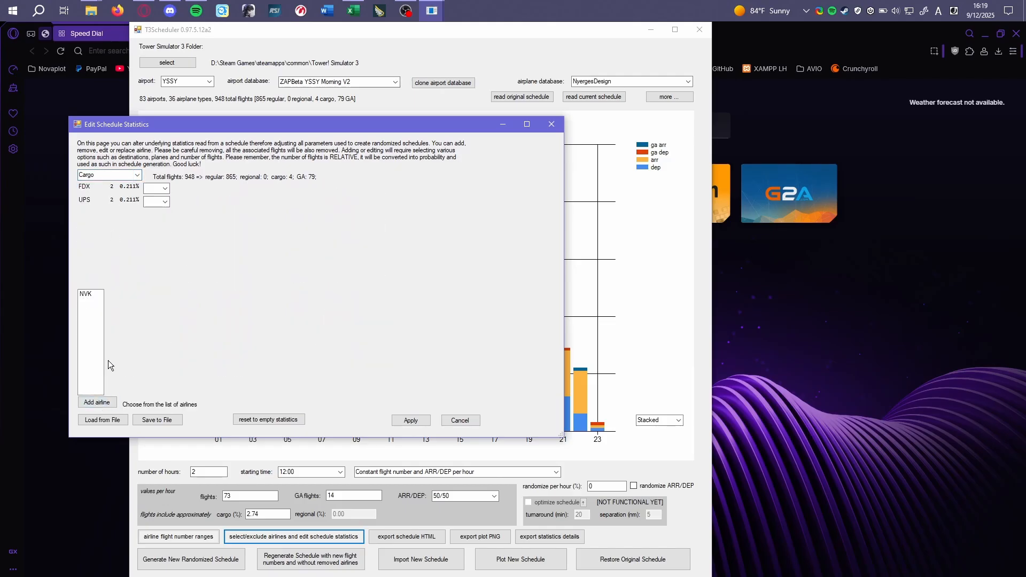
double_click(86, 294)
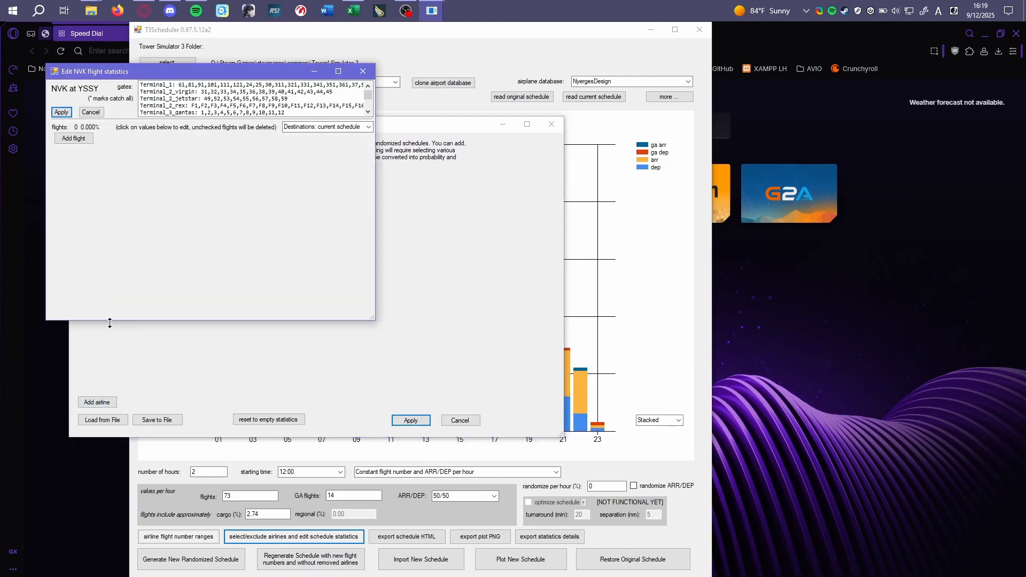
Add an NVK cargo entry with 2 flights to EHAM, picked from all destinations, then include and apply it
left_click(74, 139)
left_click(116, 137)
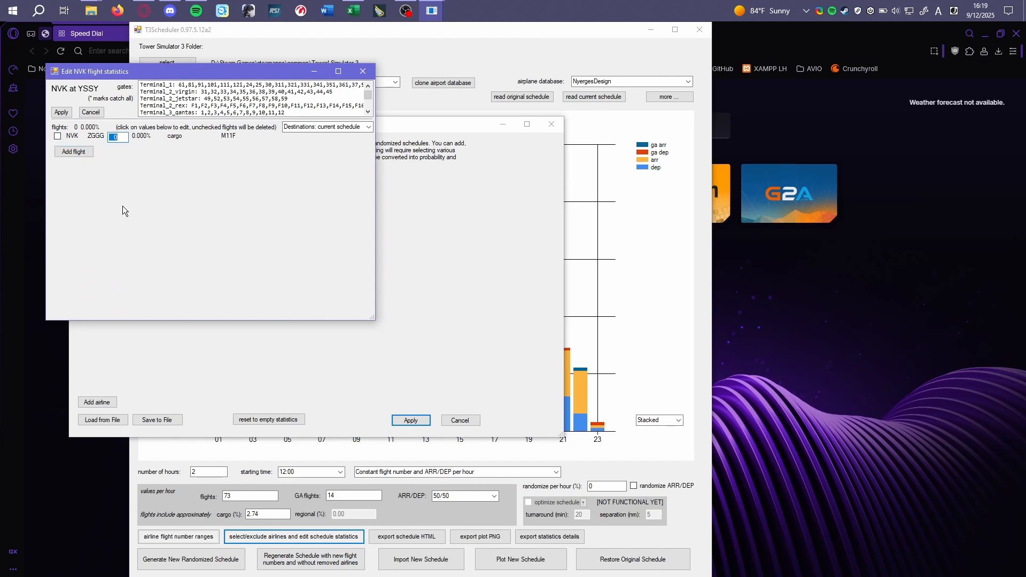
type("2")
key("Return")
left_click(344, 132)
left_click(341, 143)
left_click(96, 135)
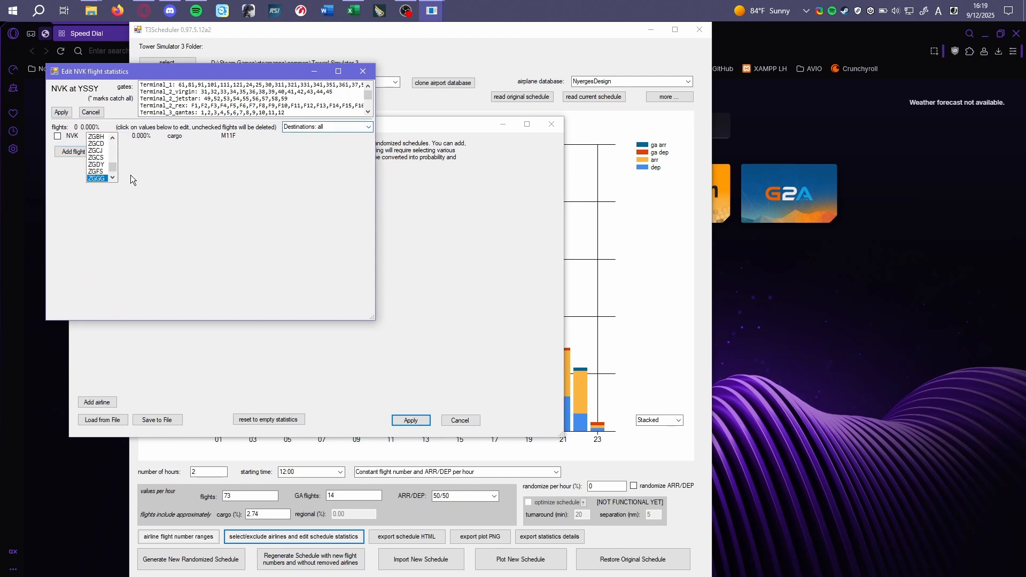
key("e")
left_click(100, 137)
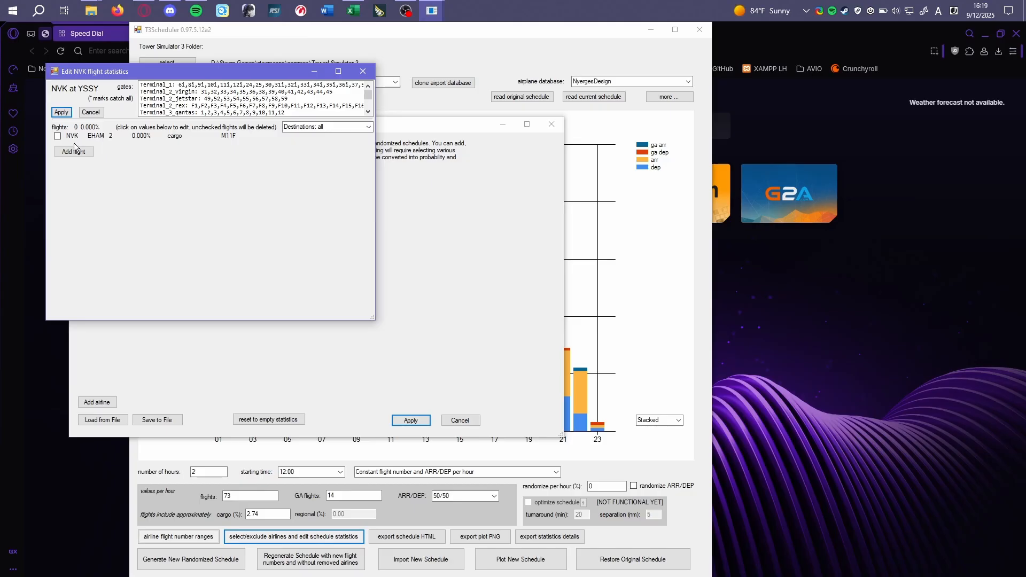
left_click(58, 136)
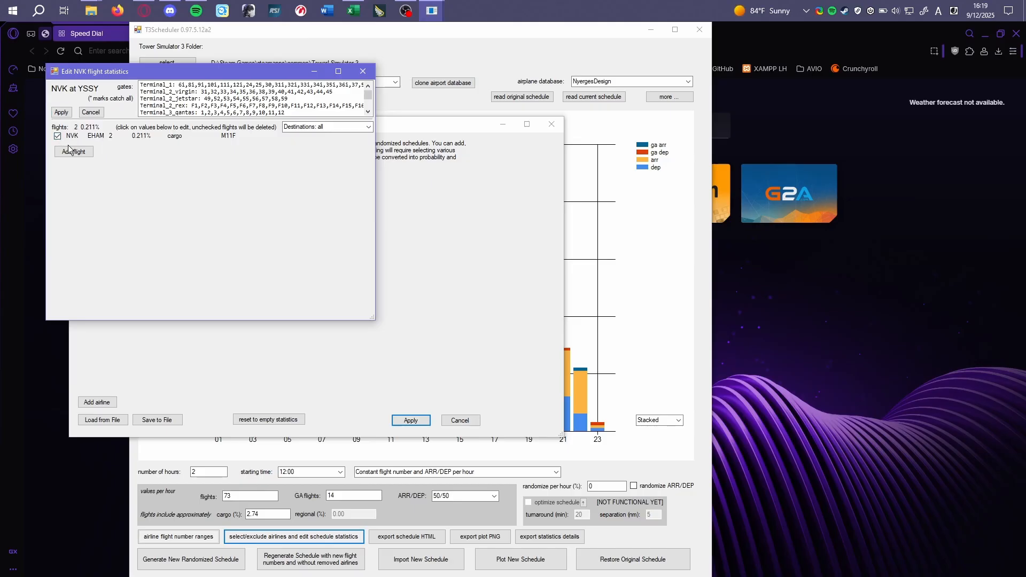
left_click(62, 113)
Add airline ARN to the regional category of the schedule statistics
left_click(132, 178)
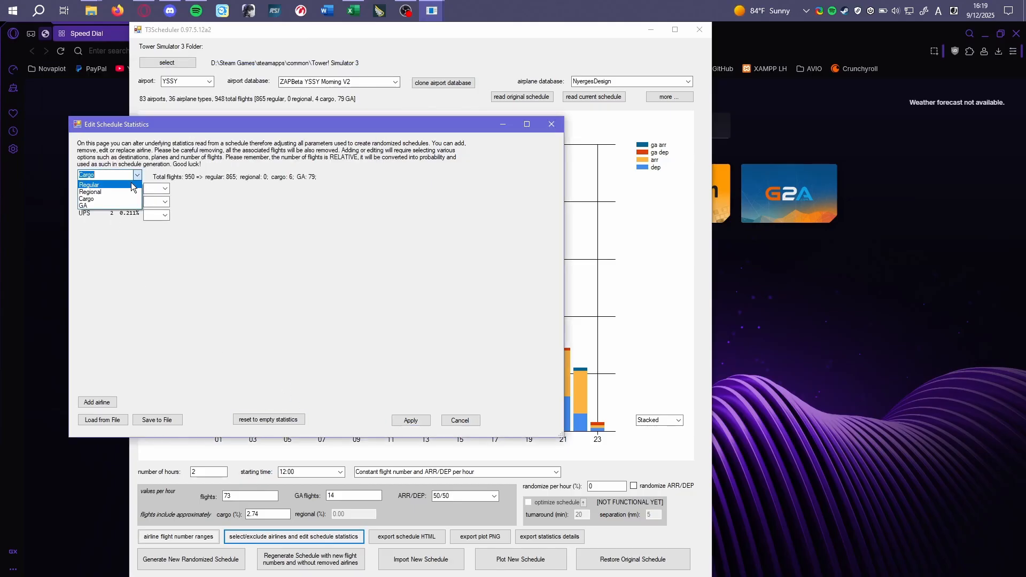
left_click(121, 192)
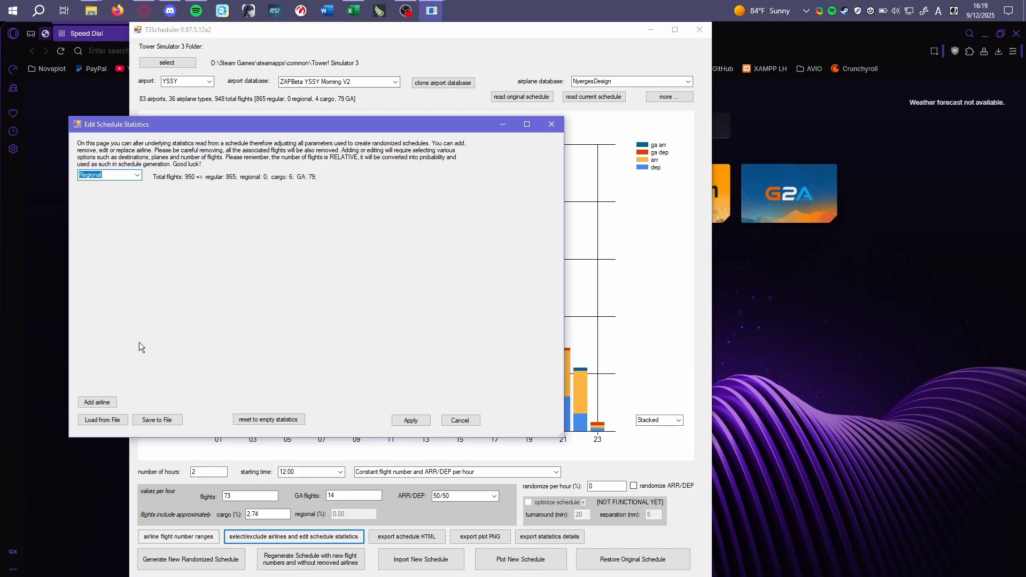
left_click(96, 403)
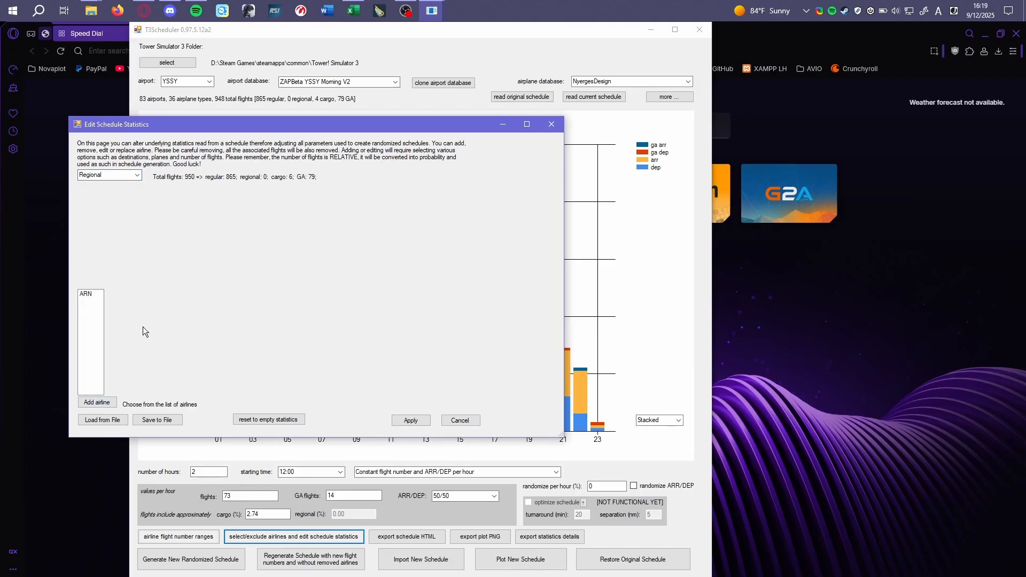
double_click(85, 294)
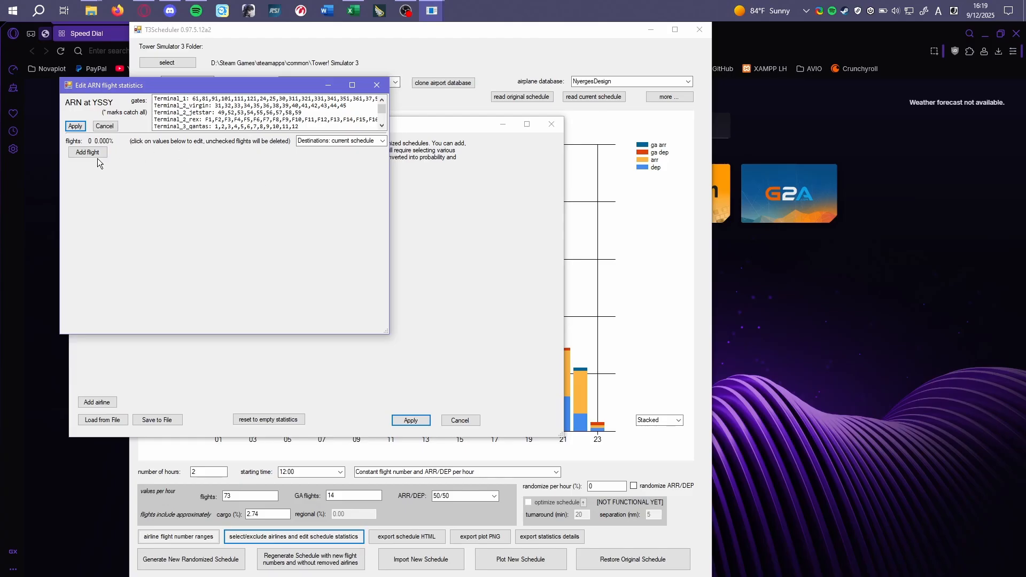
Create an ARN flight entry with all destinations available and set its number of flights to 2
left_click(98, 156)
left_click(356, 141)
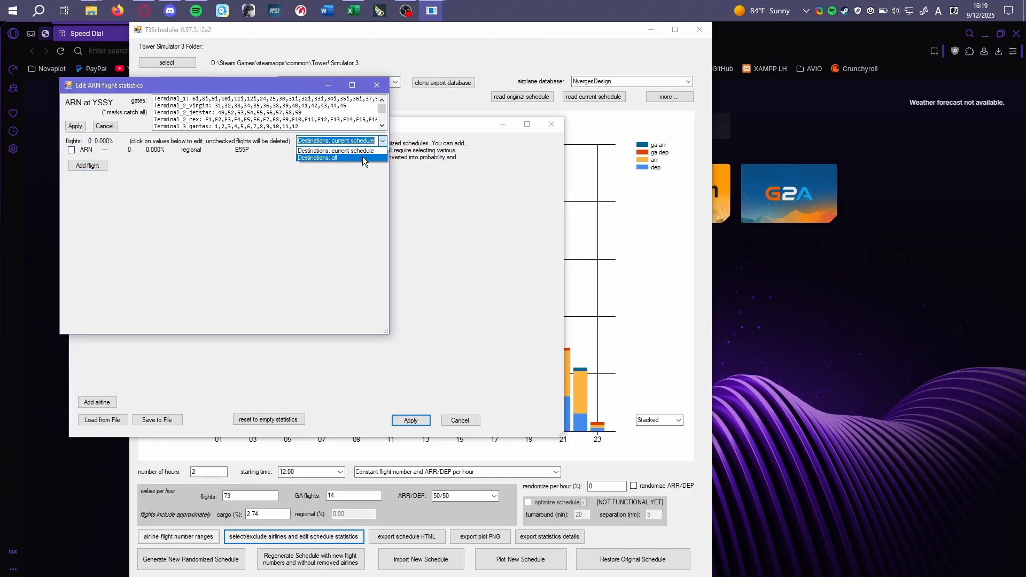
left_click(362, 157)
left_click(129, 150)
type("2")
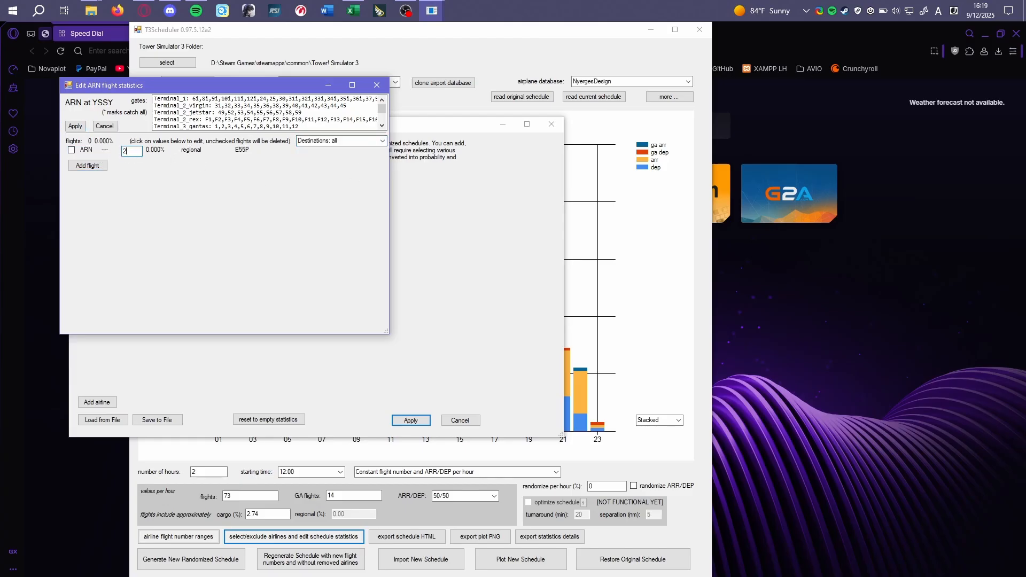
Set the ARN entry's destination to YMML and apply the airline's flight statistics
left_click(106, 152)
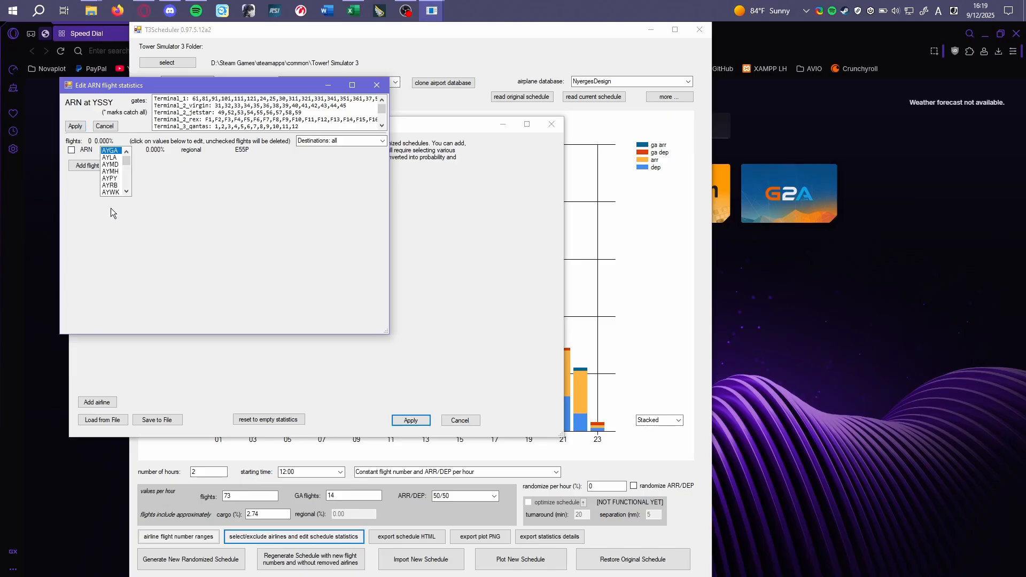
type("YS")
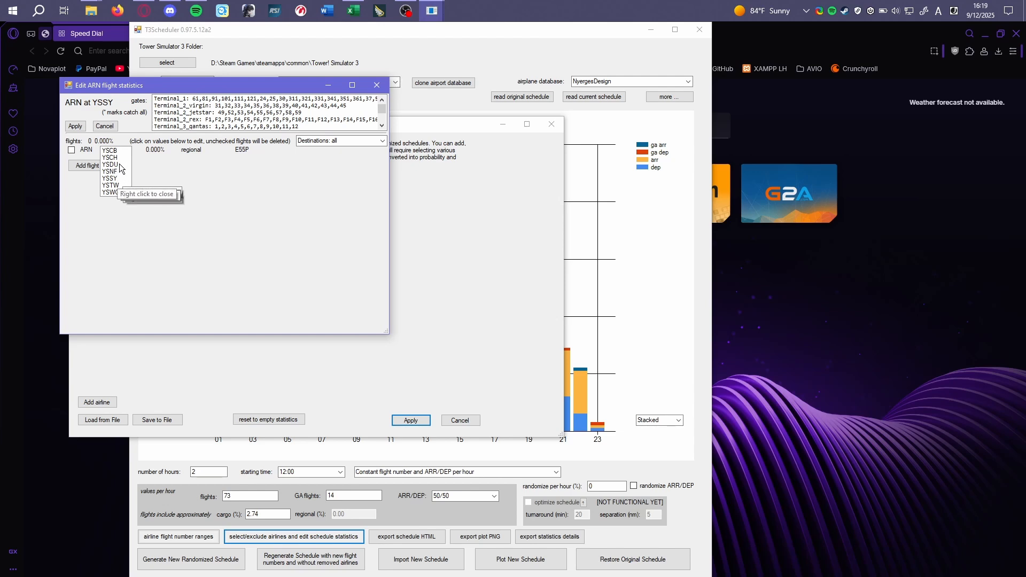
key("BackSpace")
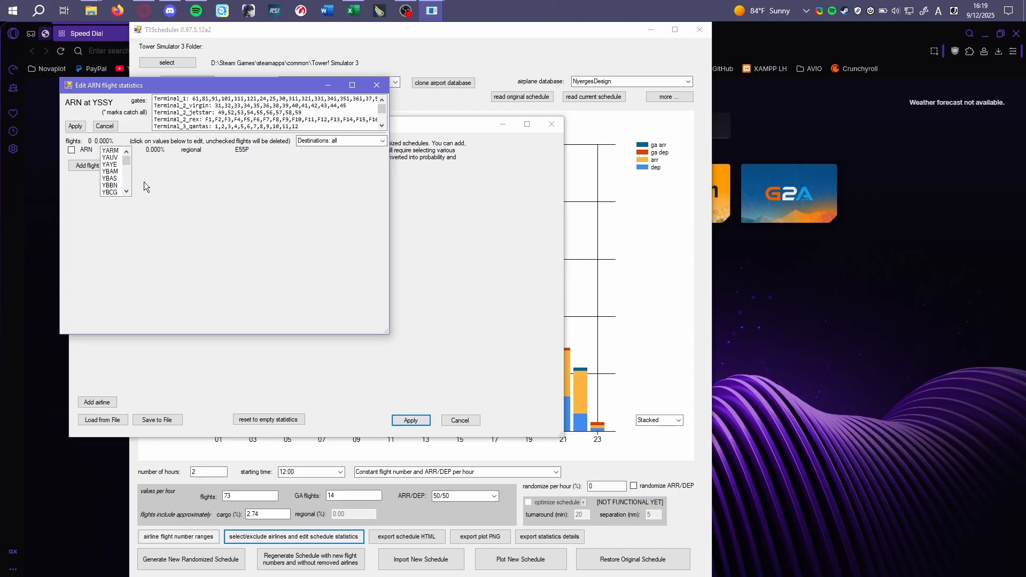
type("m")
left_click(117, 150)
left_click(75, 126)
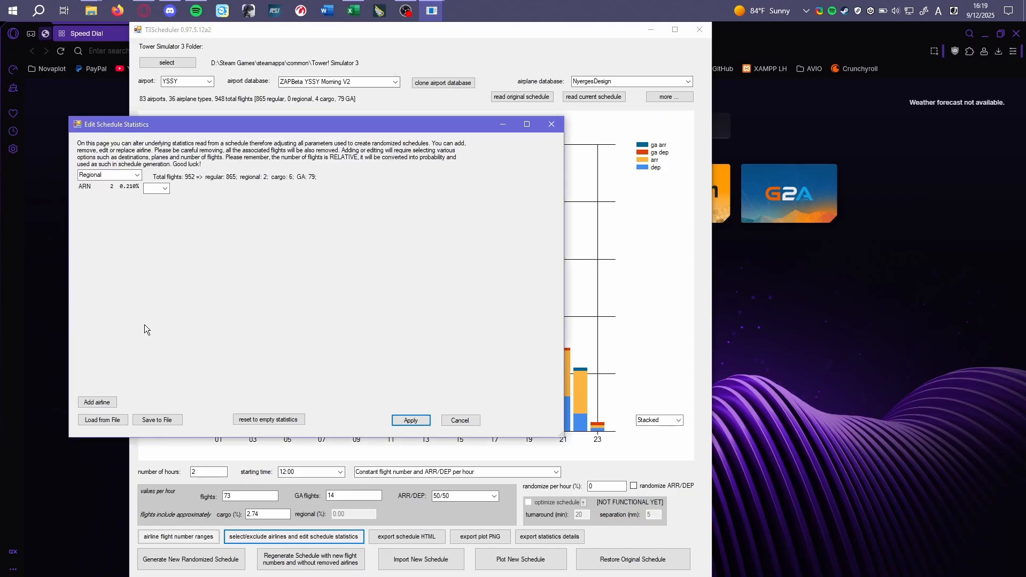
Add regional airline PAN with an entry of 2 flights to YMML, enabling all destinations, and apply it
left_click(100, 404)
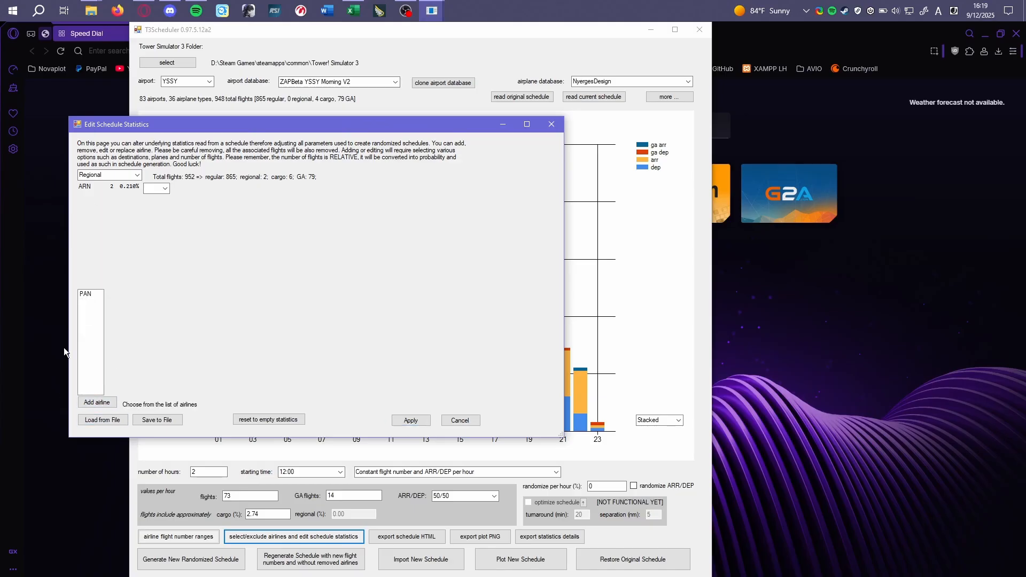
left_click(90, 298)
left_click(101, 166)
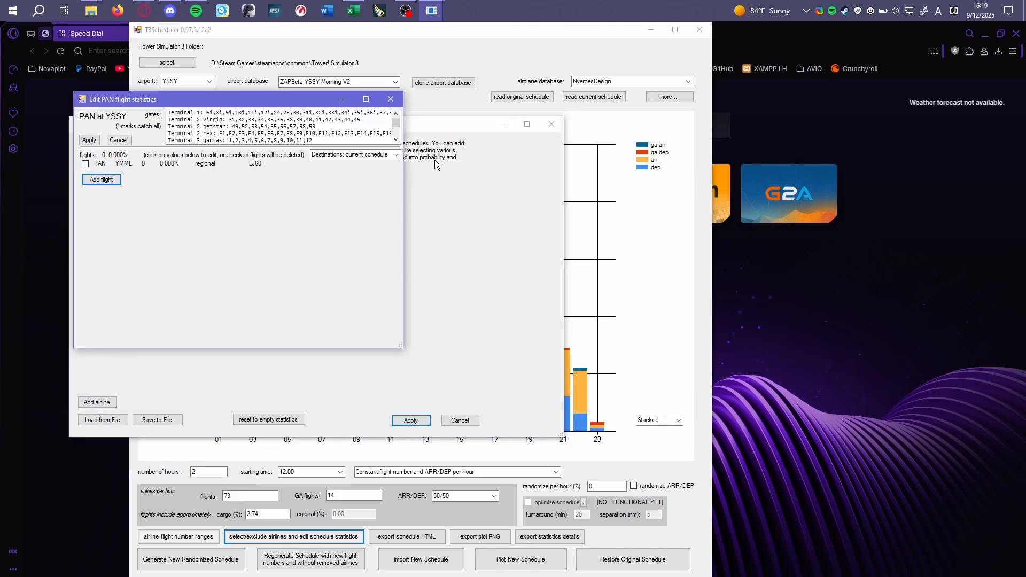
left_click(396, 155)
left_click(384, 168)
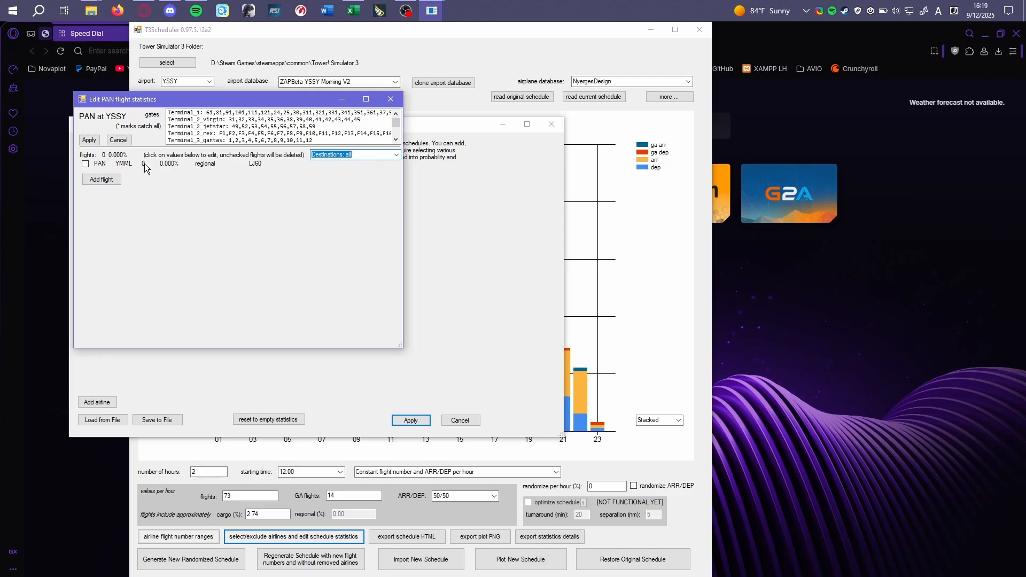
left_click(143, 164)
type("2")
key("Return")
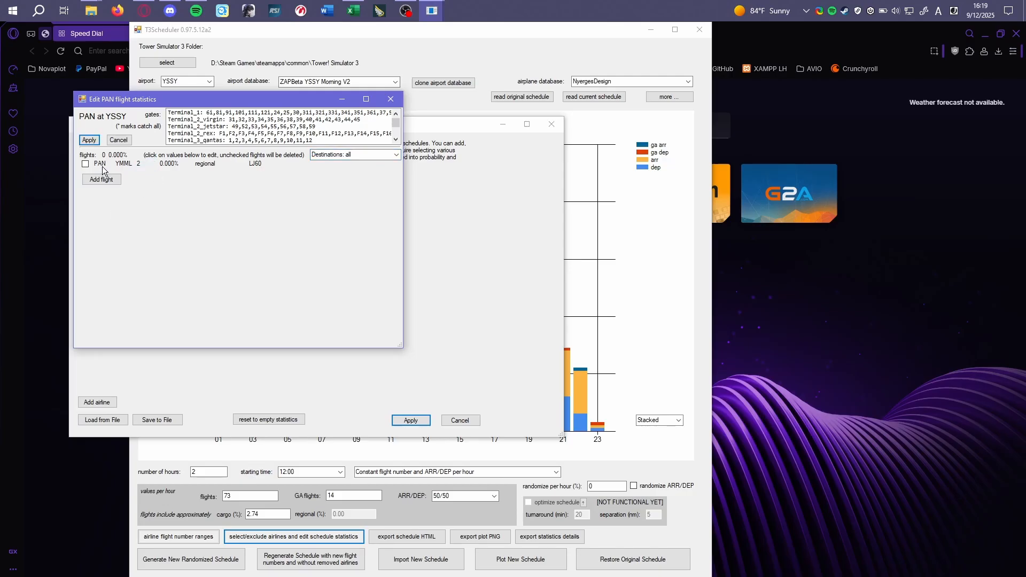
left_click(91, 141)
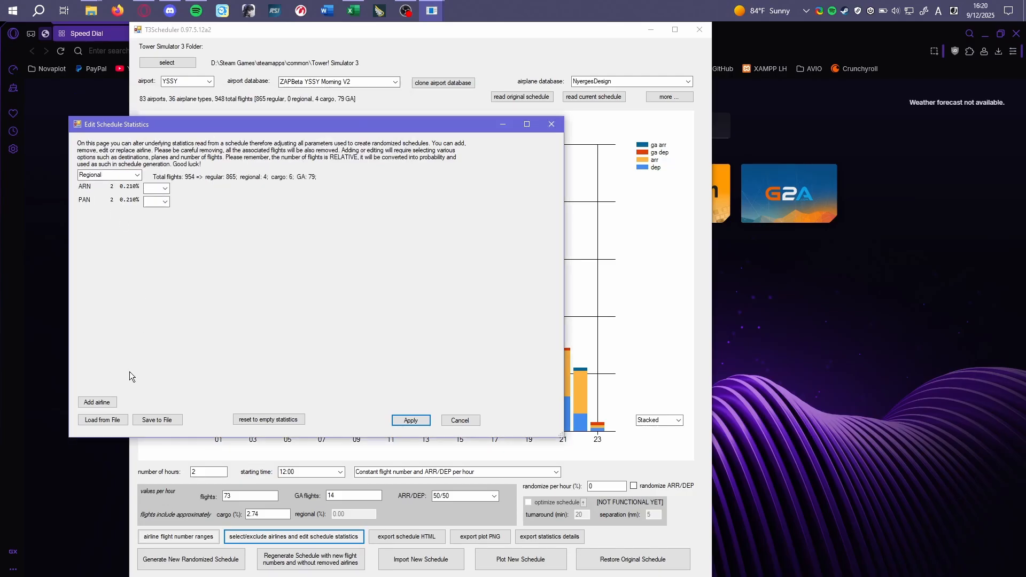
Add airline ZOW to the regional category with an entry of 2 flights to YMML
left_click(97, 402)
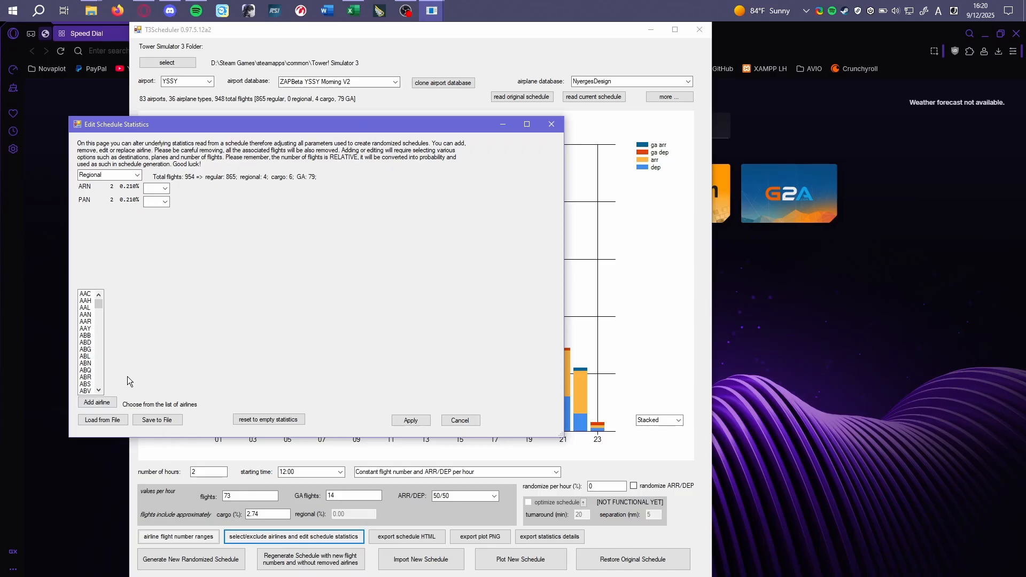
key("z")
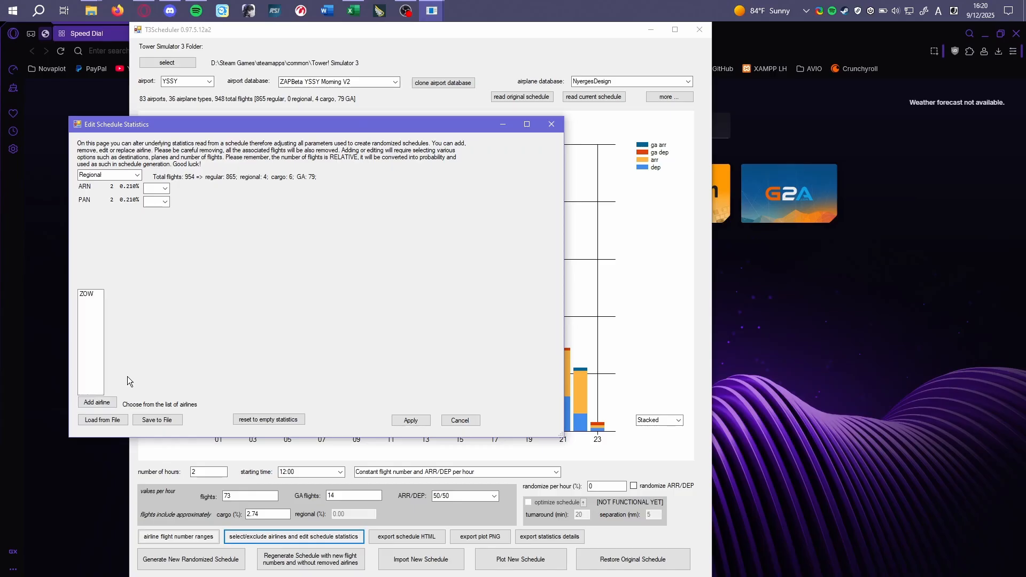
double_click(87, 295)
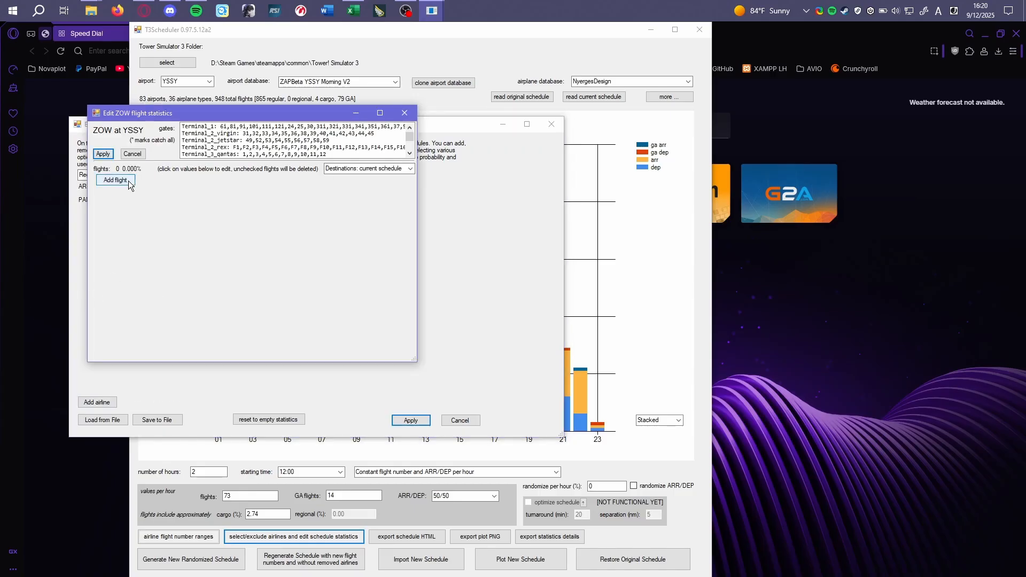
left_click(128, 180)
left_click(156, 178)
type("2")
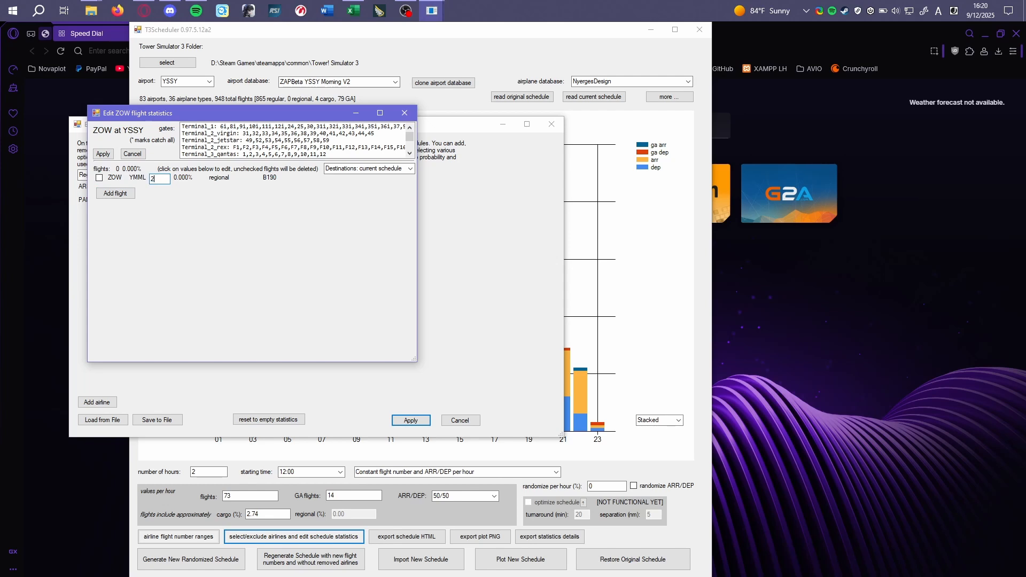
Include GLF4 alongside B190 as aircraft for the ZOW entry and apply the airline's flight statistics
left_click(270, 178)
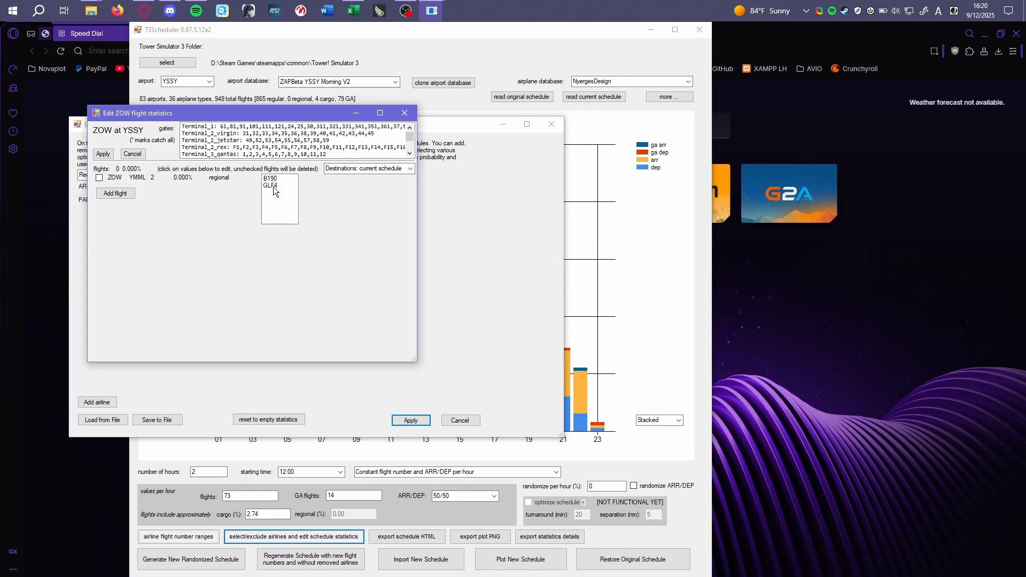
left_click(274, 187)
left_click(191, 234)
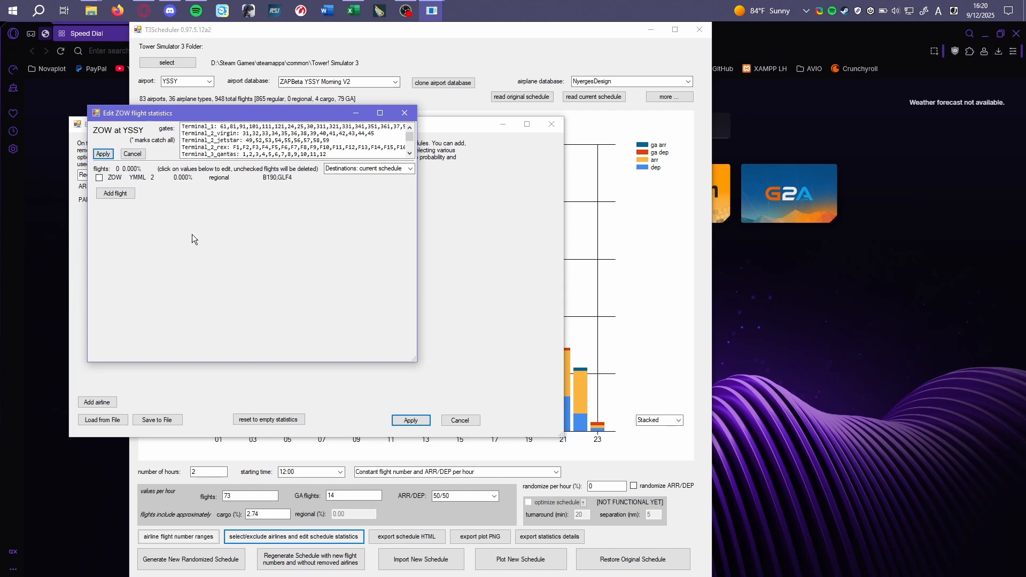
left_click(103, 154)
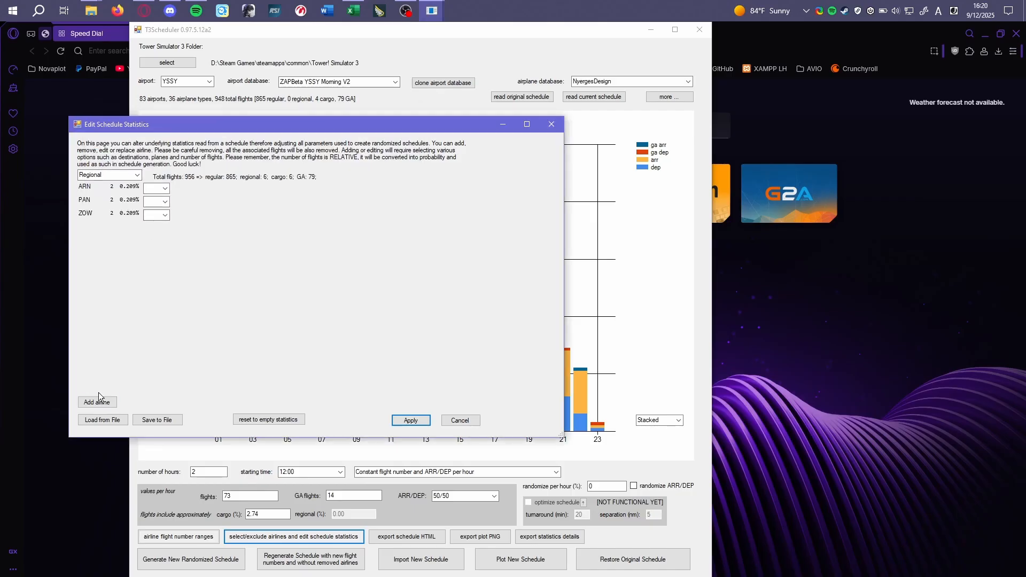
Add regional airline CDM with a flight entry of 2 flights, making all destinations available
left_click(102, 403)
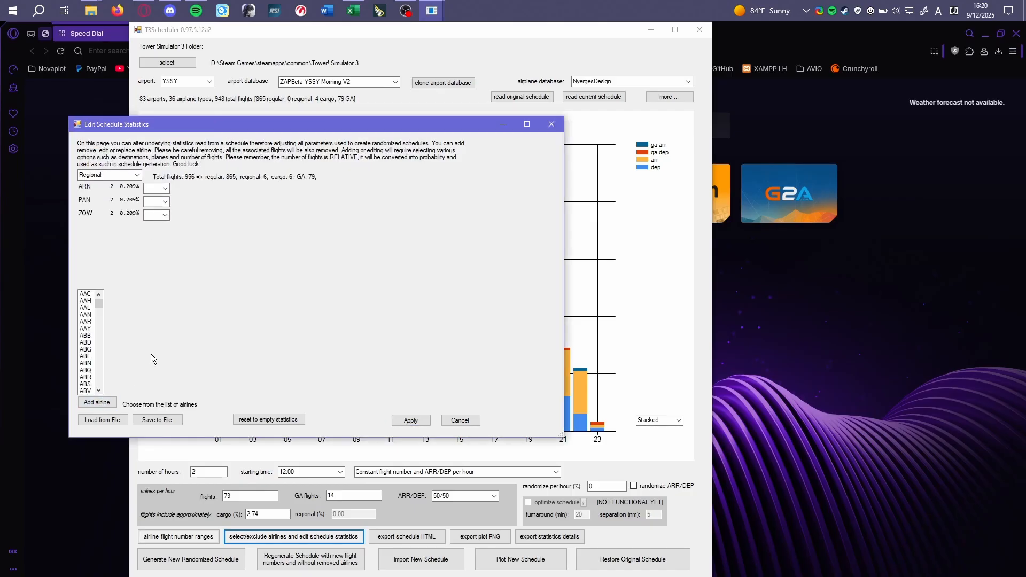
type("cdm")
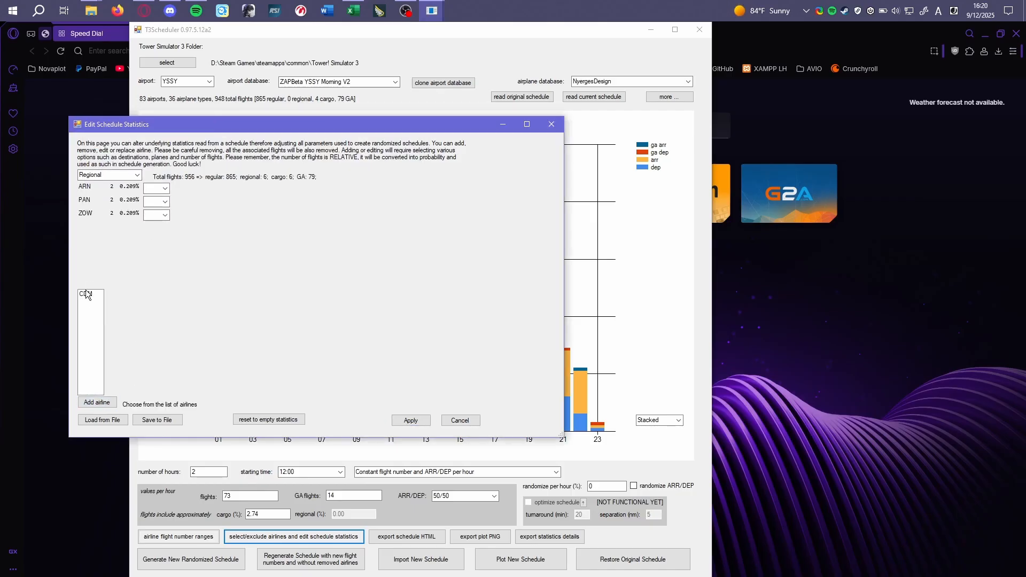
double_click(86, 294)
left_click(125, 194)
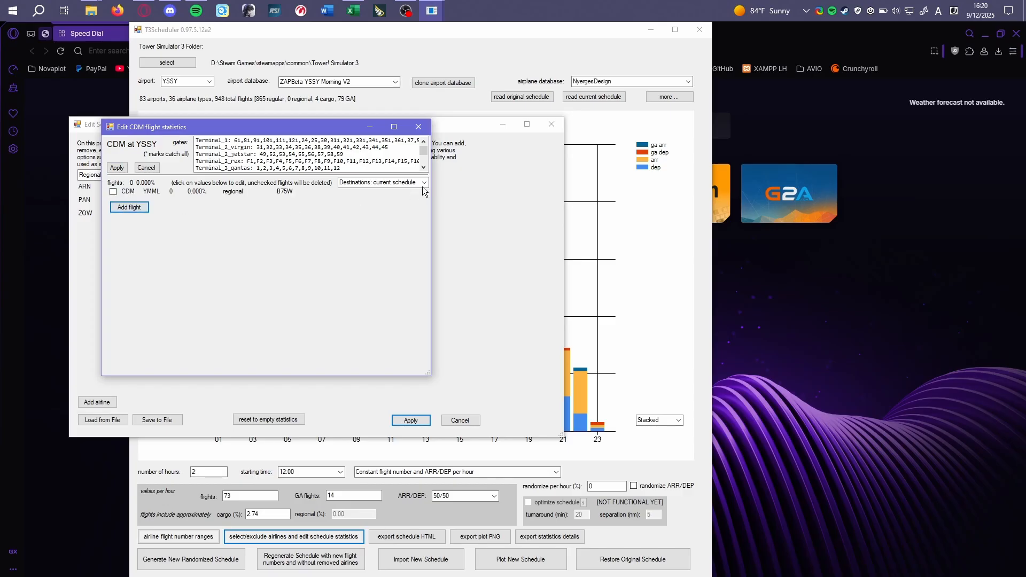
left_click(422, 184)
left_click(404, 199)
left_click(170, 192)
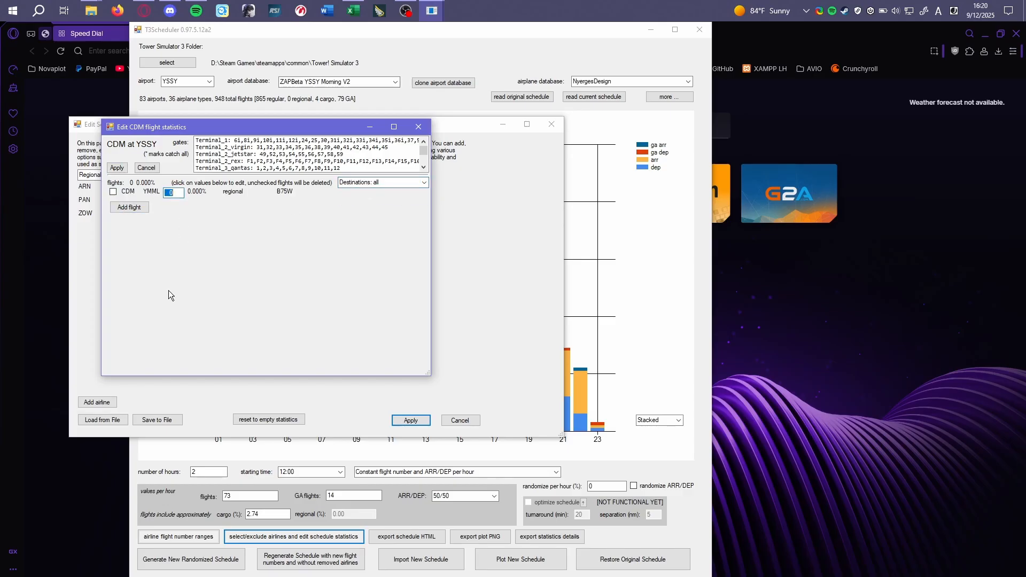
type("2")
key("Return")
Set the CDM entry's destination to EGCC and apply the airline's flight statistics
left_click(150, 192)
type("eg")
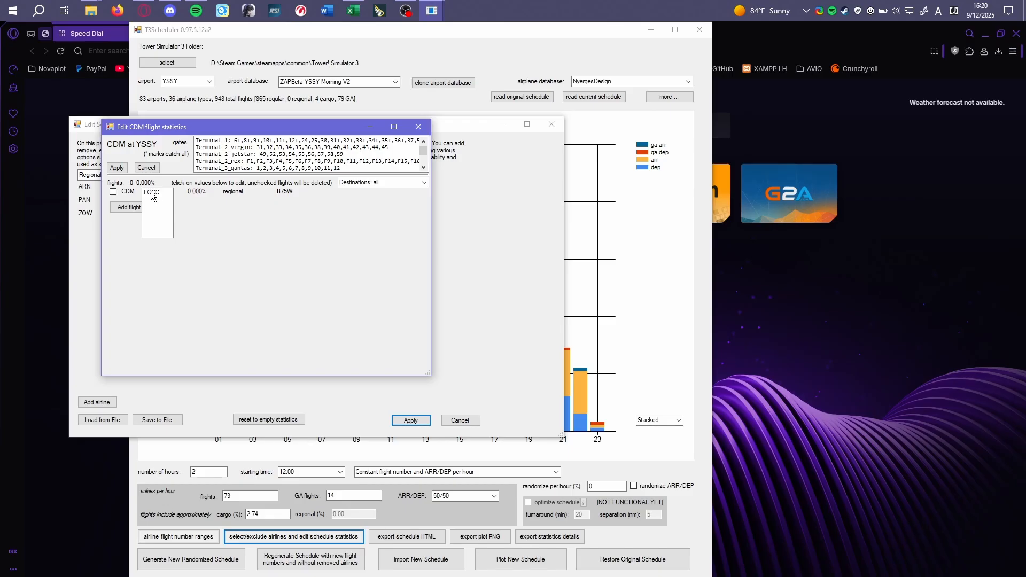
left_click(152, 193)
left_click(116, 167)
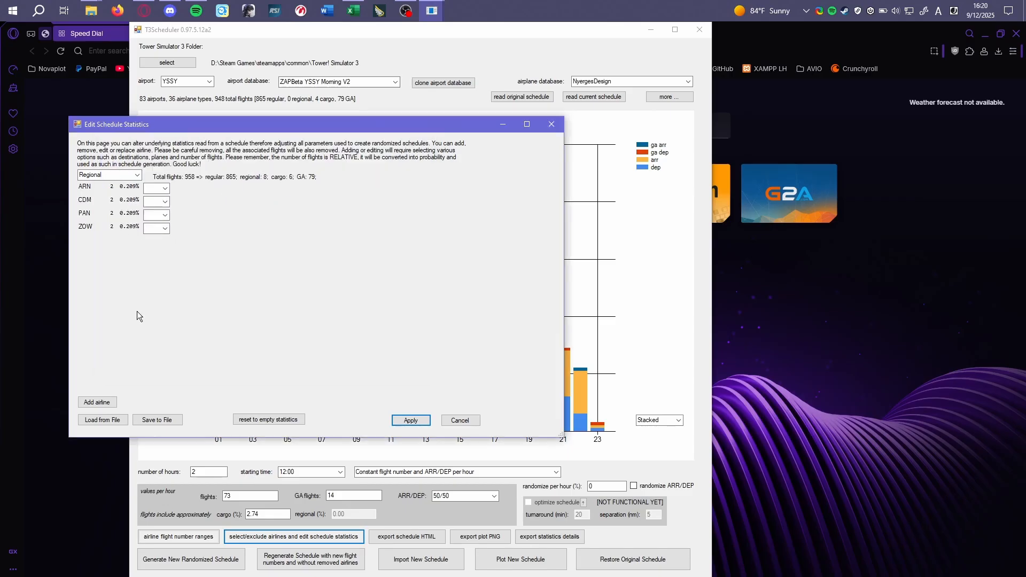
left_click(97, 402)
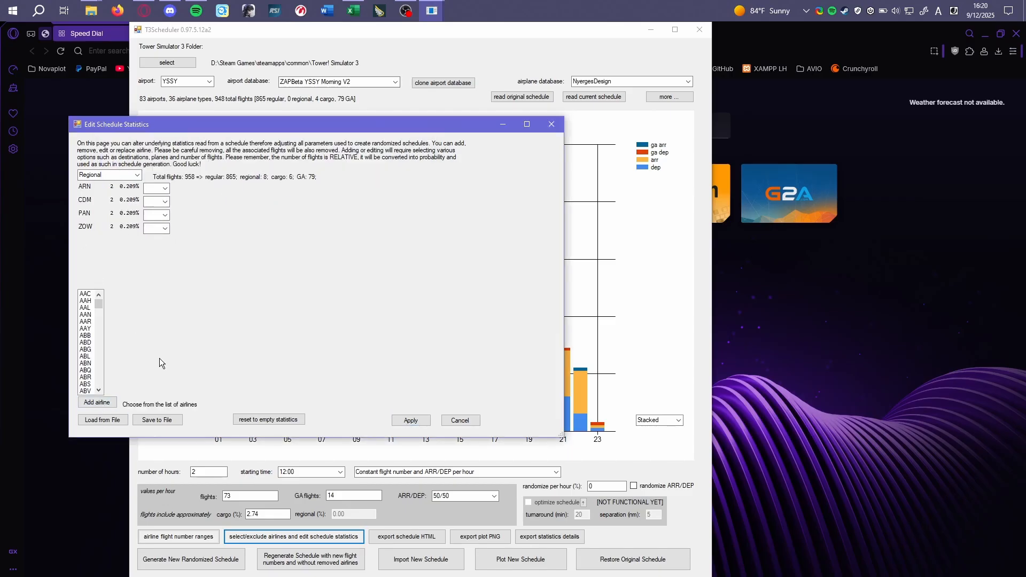
type("sk")
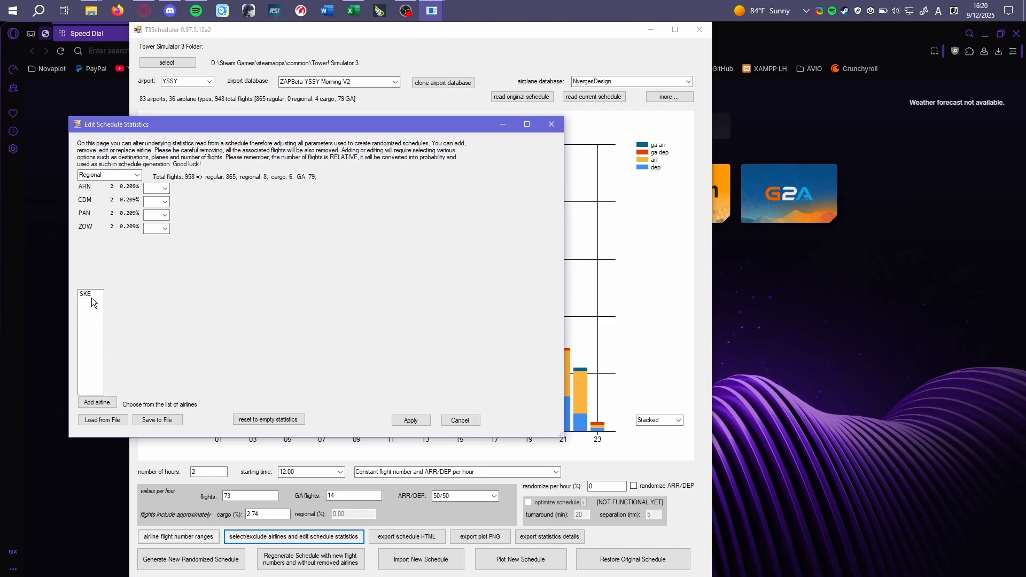
left_click(91, 298)
left_click(595, 416)
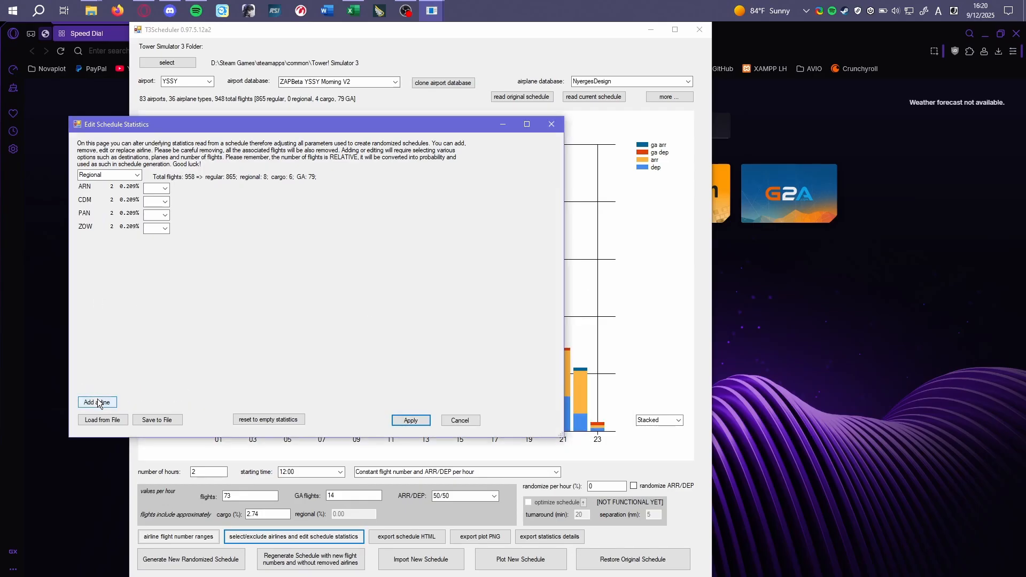
Add regional airline SKE with a flight entry of 2 flights, making all destinations available
left_click(97, 402)
type("ske")
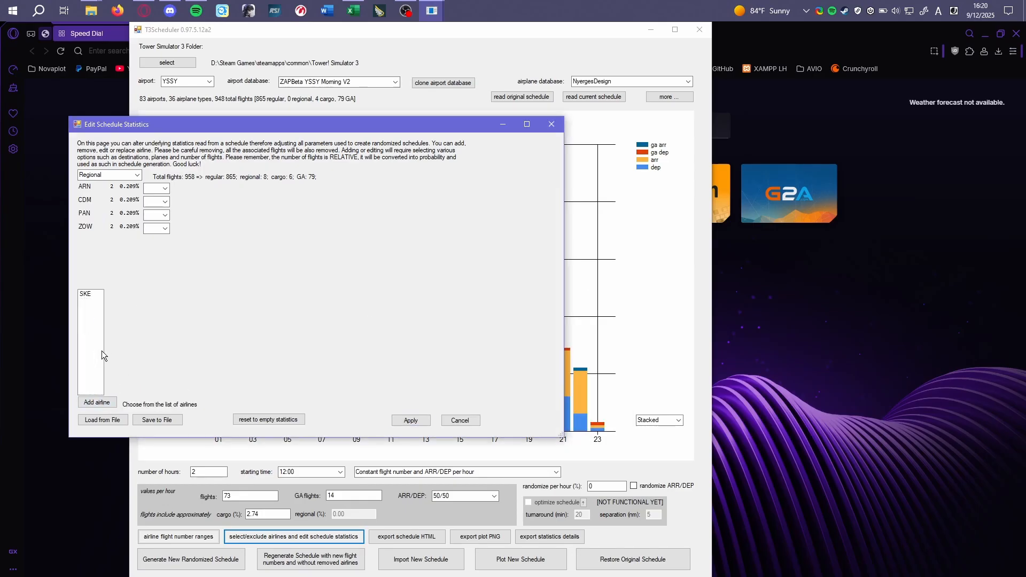
left_click(85, 294)
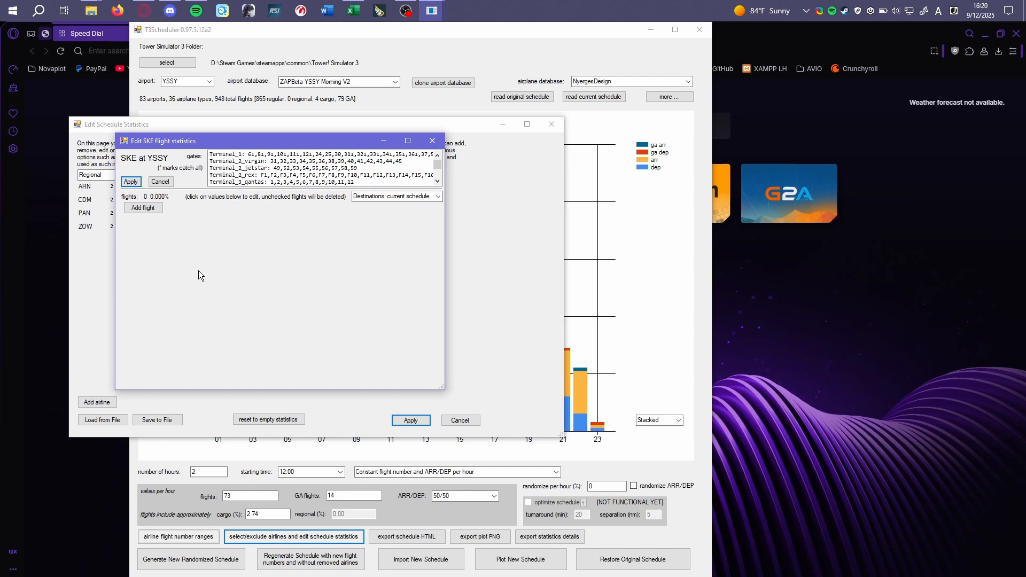
left_click(143, 209)
left_click(422, 196)
left_click(425, 210)
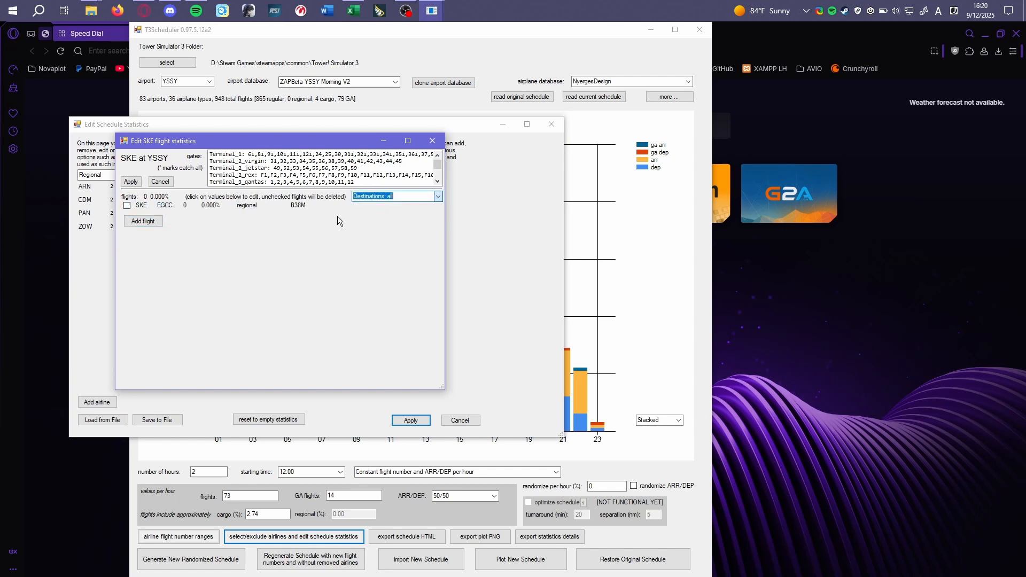
left_click(186, 205)
type("2")
key("Return")
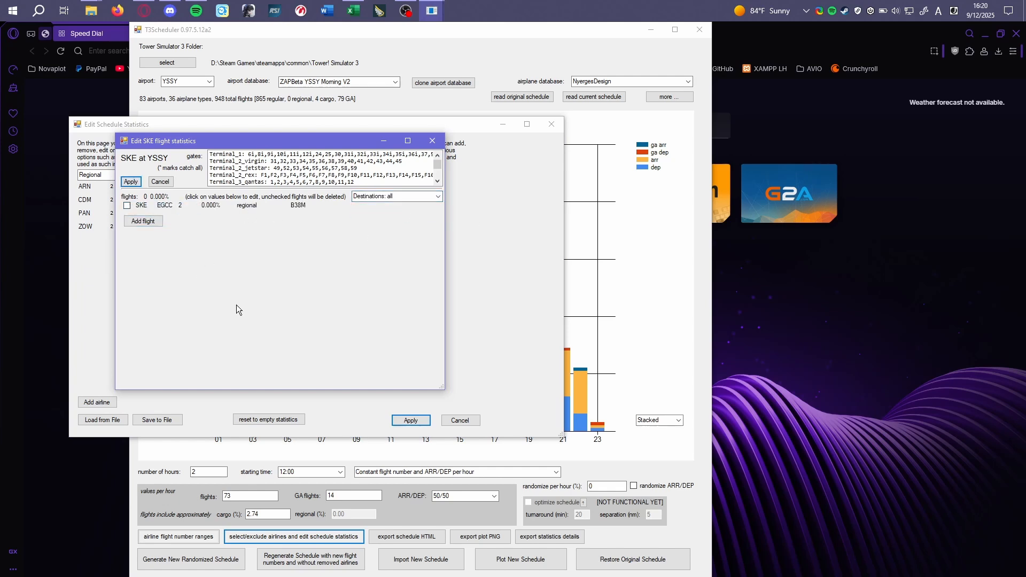
Set the SKE entry's destination to YGGN and apply the airline's flight statistics
left_click(167, 206)
scroll(189, 304, "down", 4)
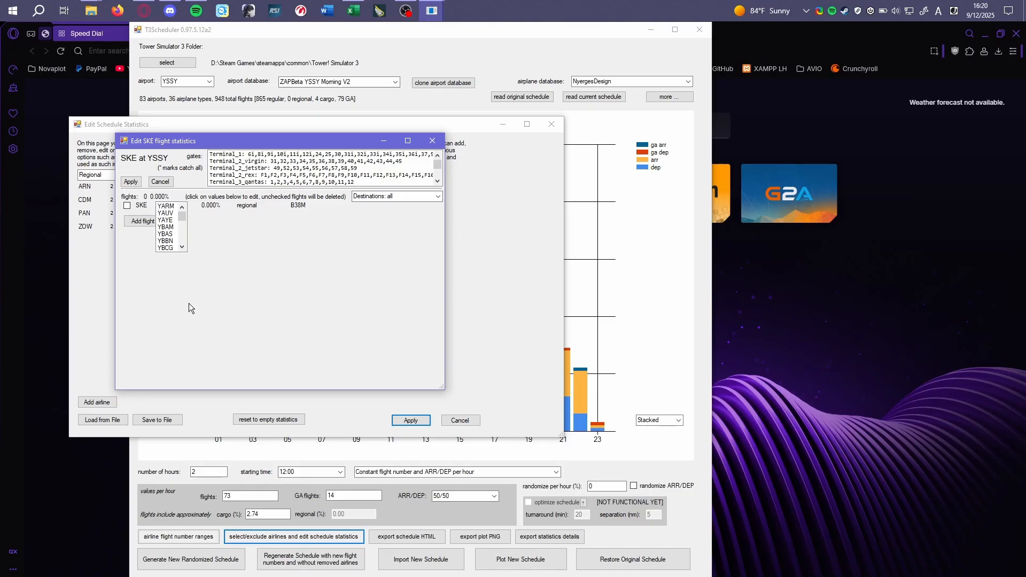
scroll(177, 234, "down", 3)
scroll(178, 234, "down", 4)
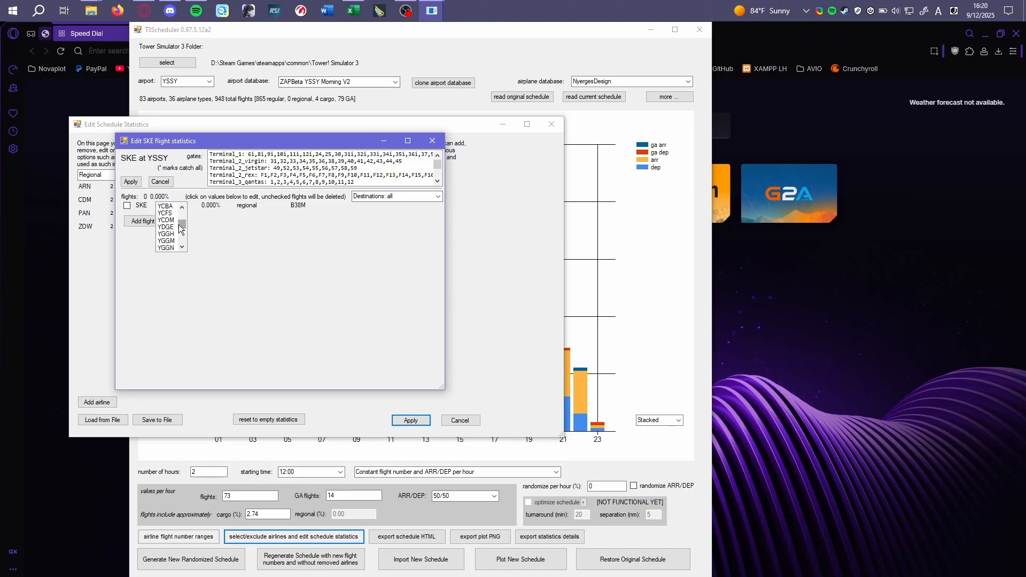
right_click(170, 249)
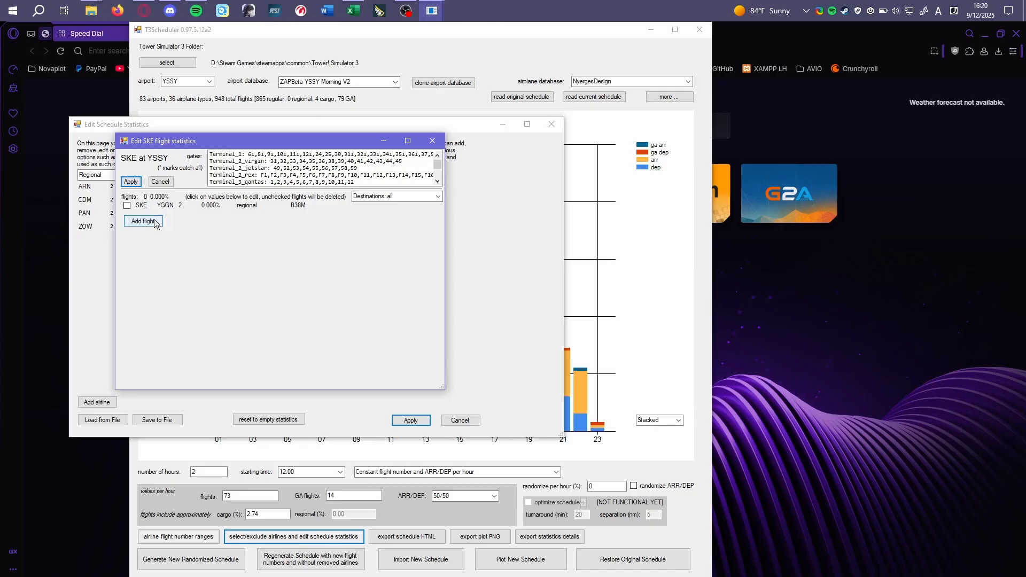
left_click(131, 182)
Add regional airline HWK with a flight entry of 2 flights, making all destinations available
left_click(107, 411)
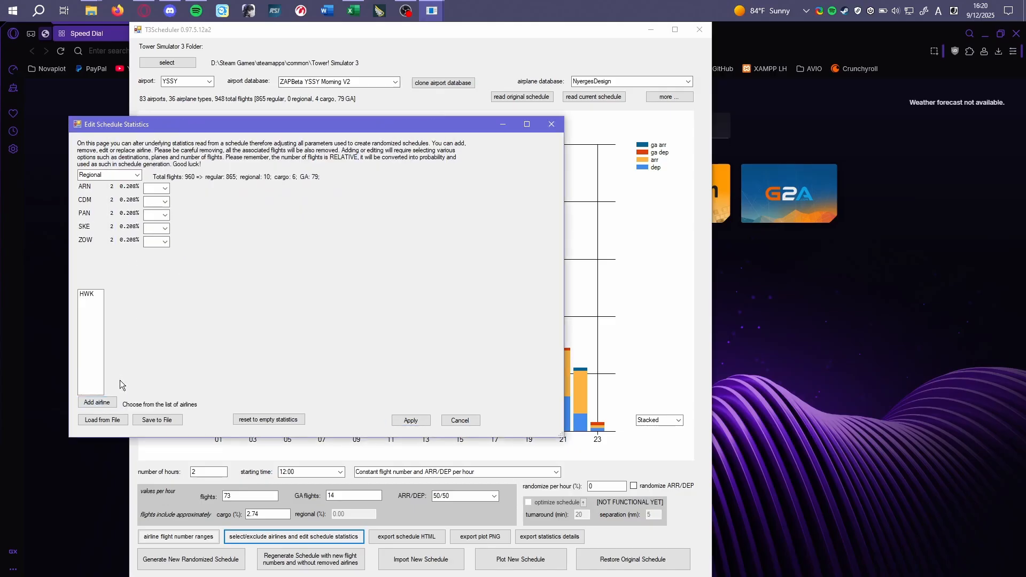
double_click(92, 294)
left_click(174, 222)
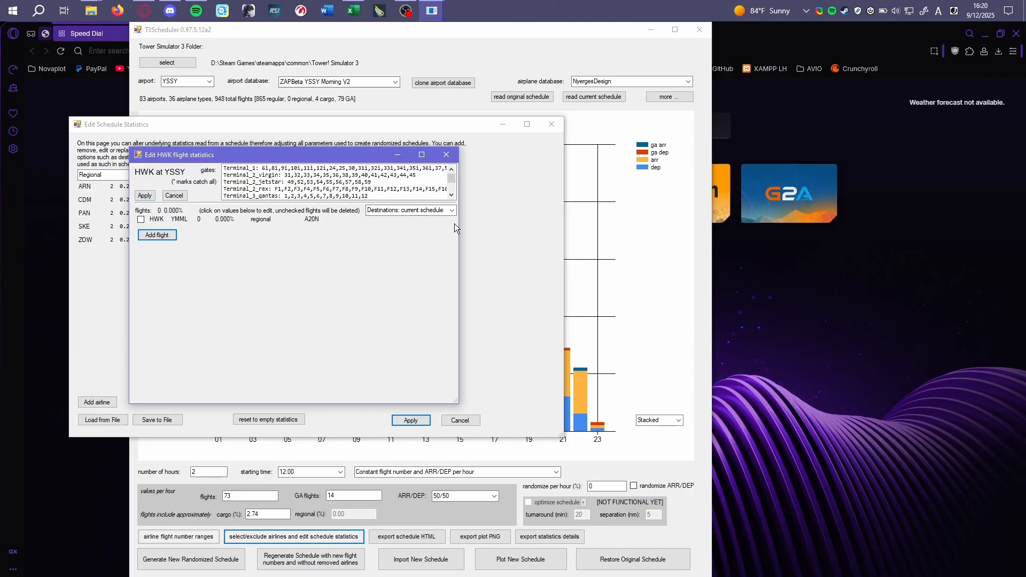
left_click(451, 210)
left_click(427, 227)
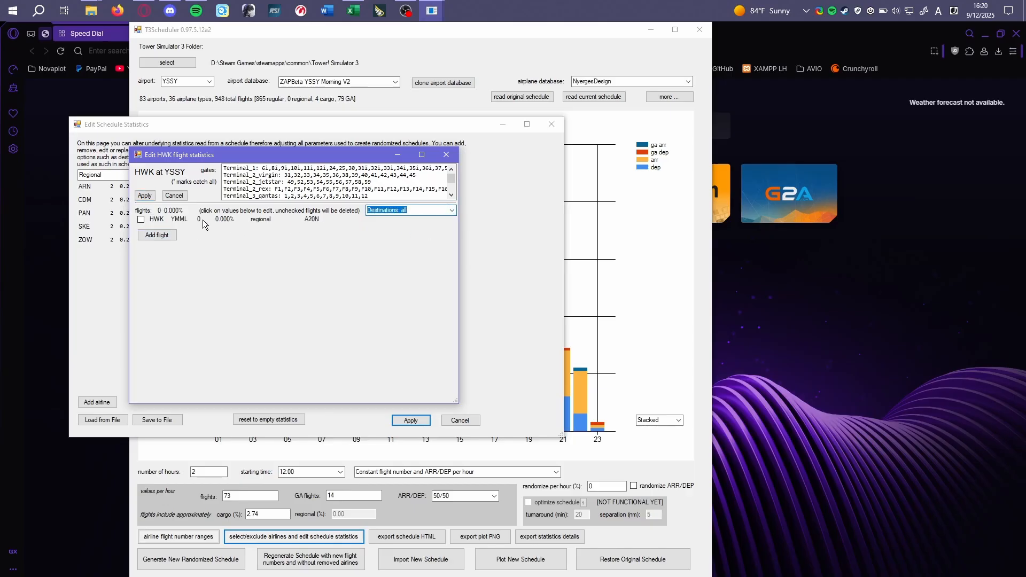
left_click(198, 219)
type("2")
key("Return")
Set the HWK entry's destination to KLAX and apply the airline's flight statistics
left_click(181, 220)
left_click(196, 261)
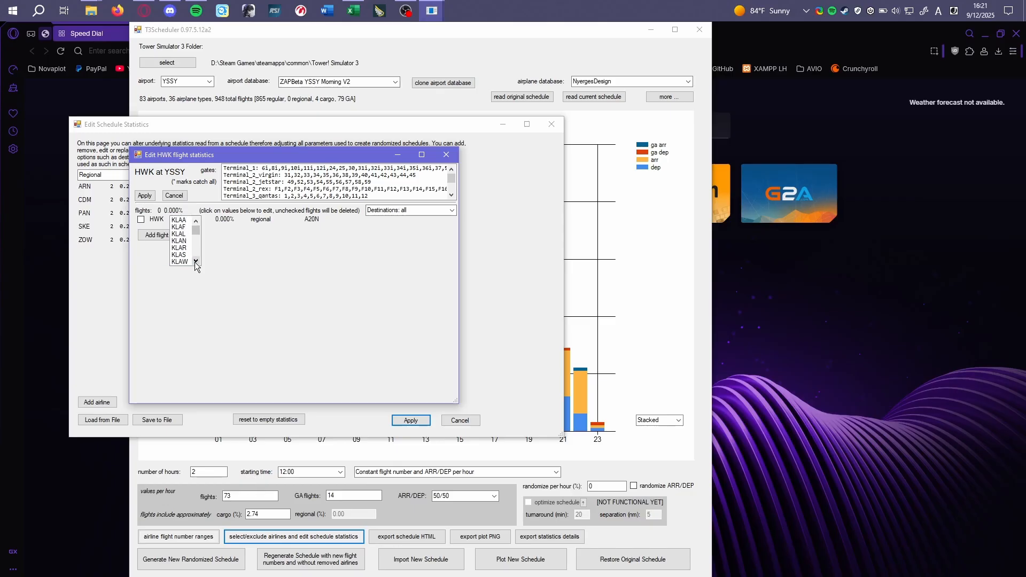
left_click(185, 234)
left_click(188, 223)
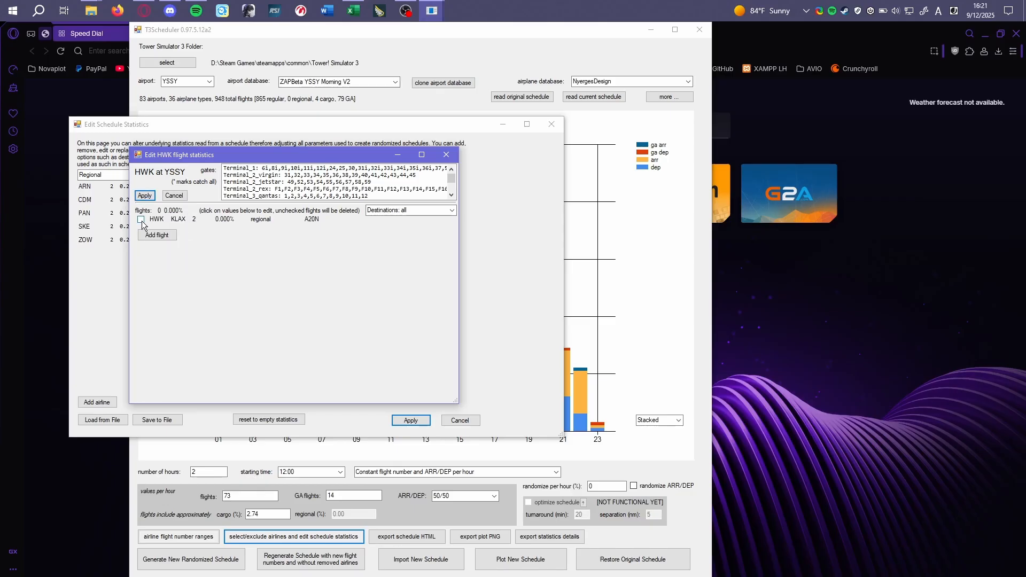
left_click(145, 195)
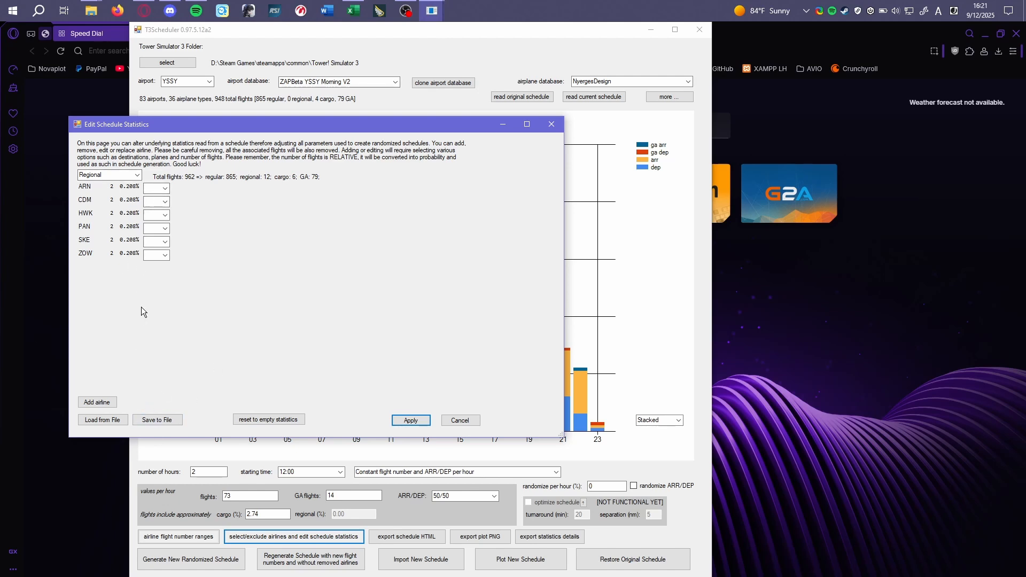
Save the edited statistics as T3Scheduler_YSSY_ZAPBeta YSSY Morning V2_STAT.txt and apply them to the schedule
left_click(137, 177)
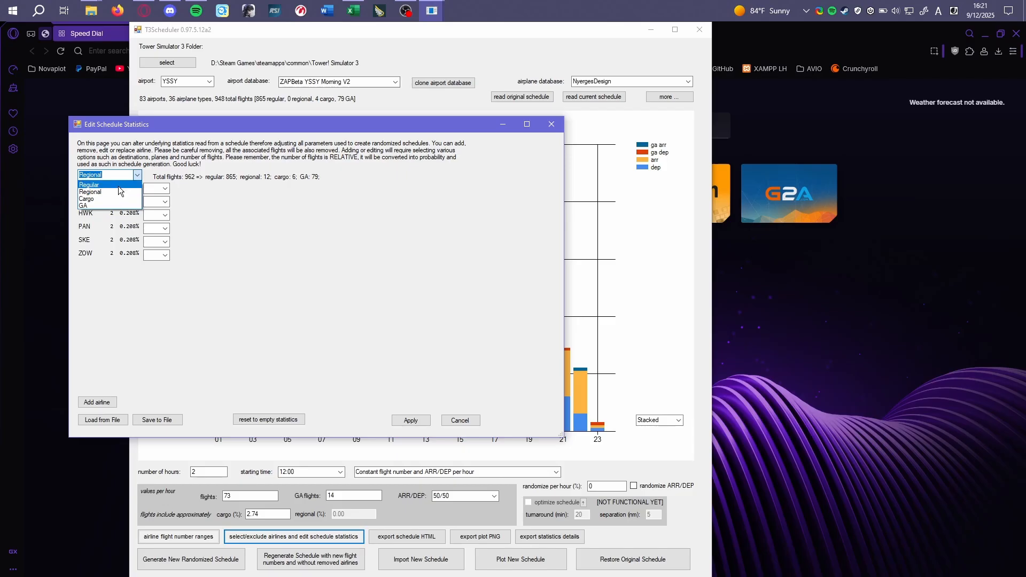
left_click(117, 186)
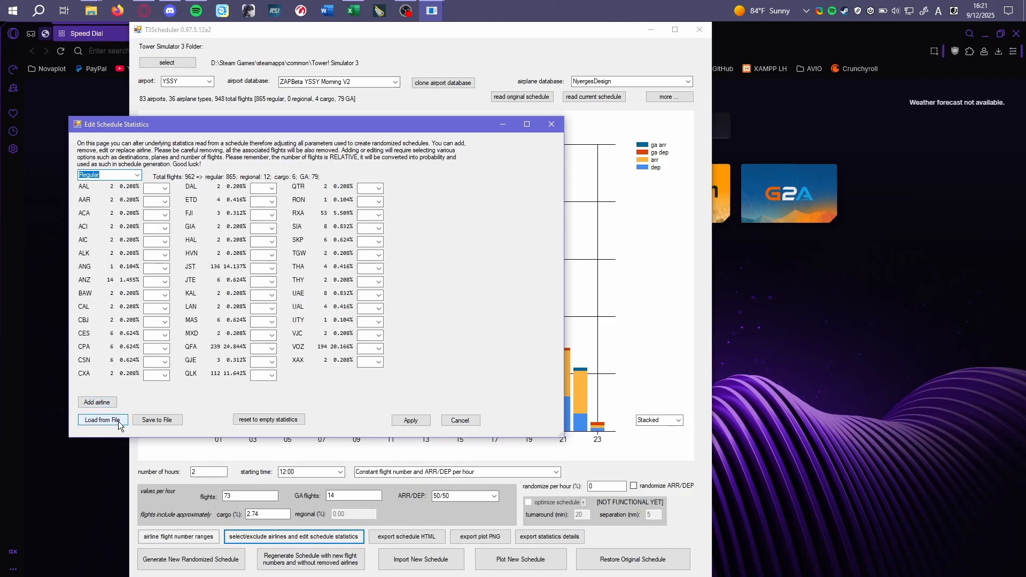
left_click(150, 420)
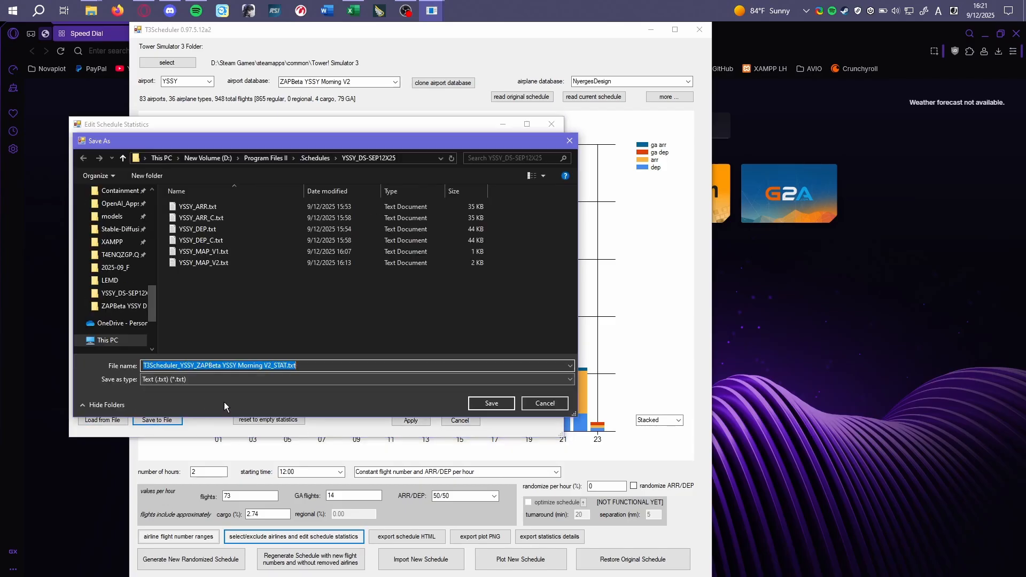
left_click(502, 405)
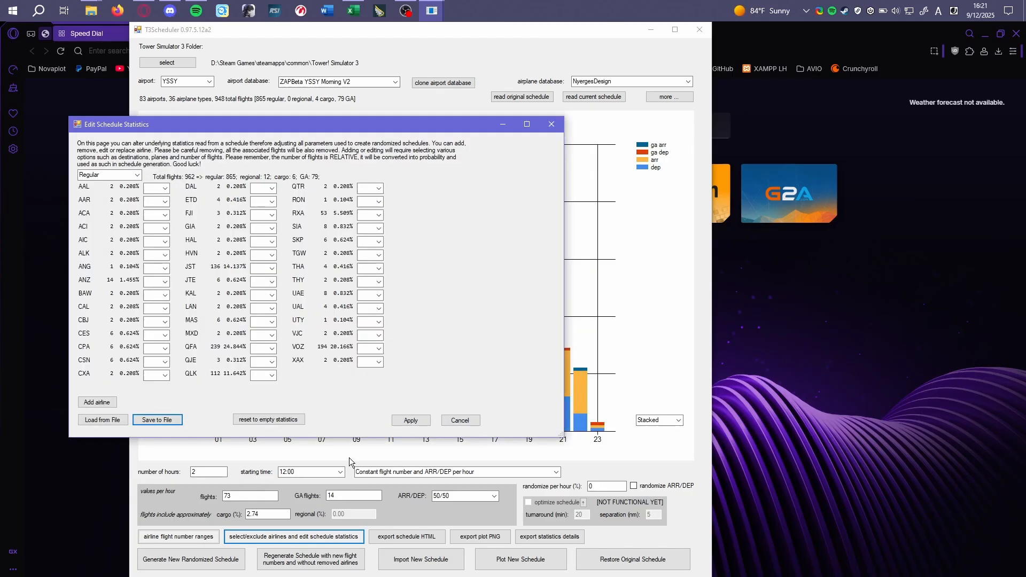
left_click(408, 420)
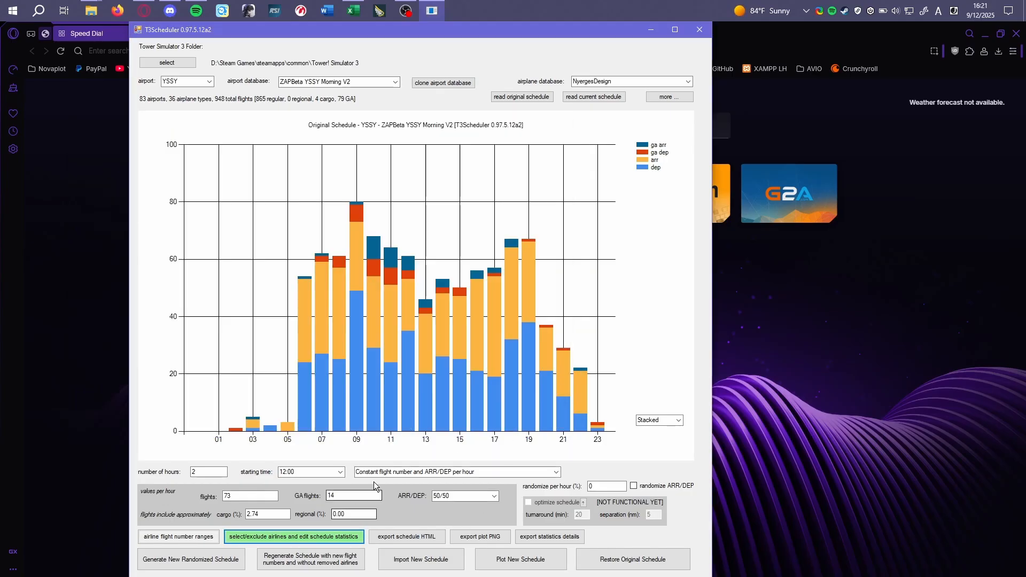
left_click(508, 473)
left_click(501, 489)
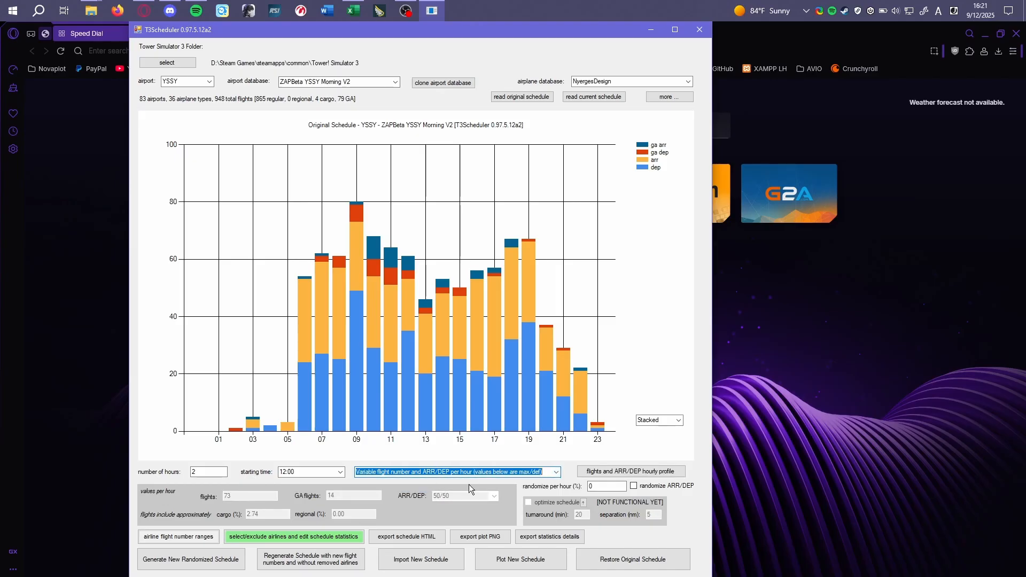
left_click(554, 474)
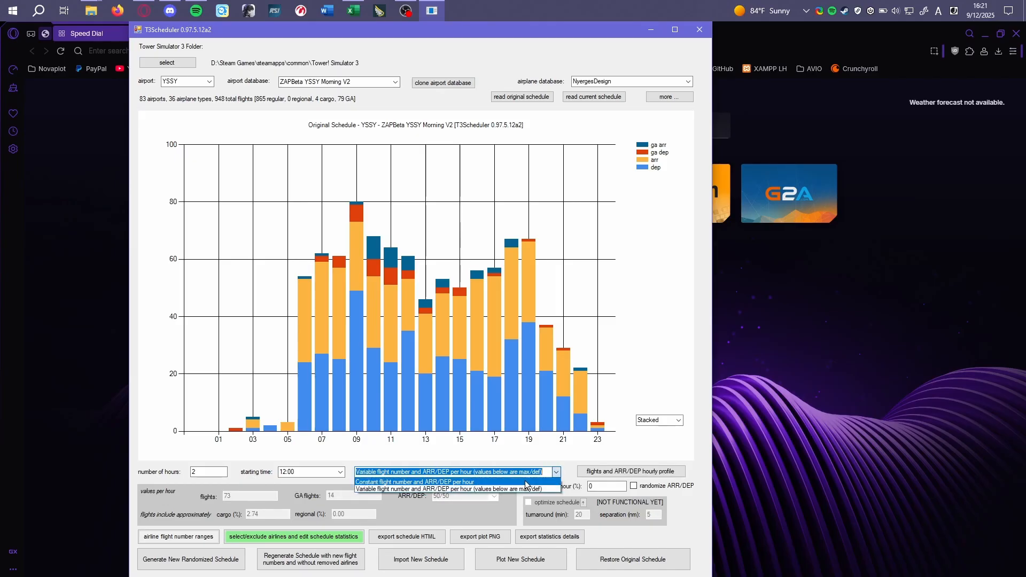
left_click(545, 482)
Set the hourly randomization to 8% and enable ARR/DEP randomization
double_click(608, 486)
left_click(634, 486)
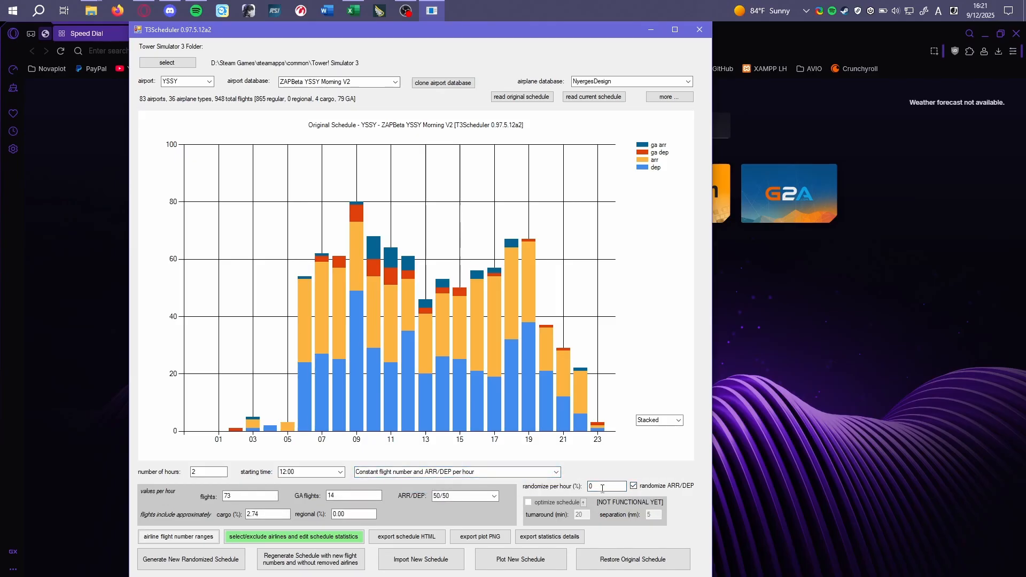
type("8")
Set the schedule to start at 06:00 and cover 3 hours
left_click(340, 473)
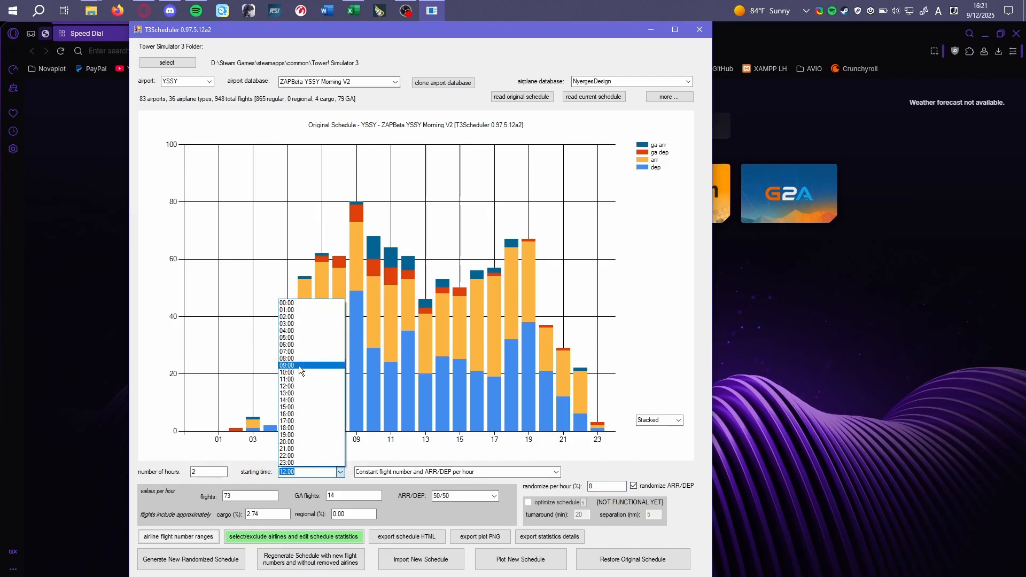
left_click(300, 345)
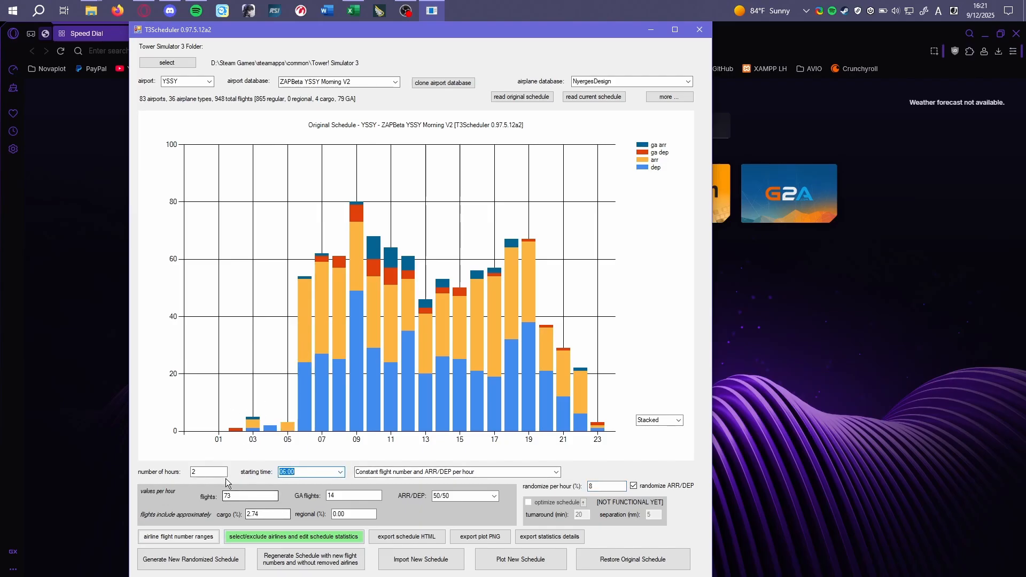
left_click_drag(213, 472, 144, 473)
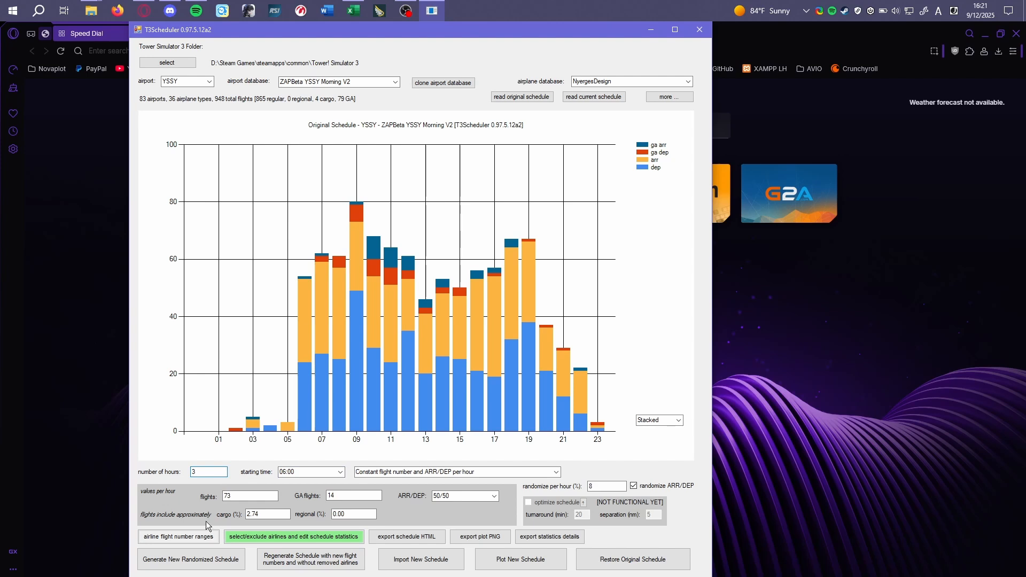
type("3")
Set the hourly values to 240 flights and 7 GA flights, with 4% cargo and 6% regional
key("Tab")
type("24")
left_click(257, 515)
type("4")
left_click(355, 517)
left_click(345, 500)
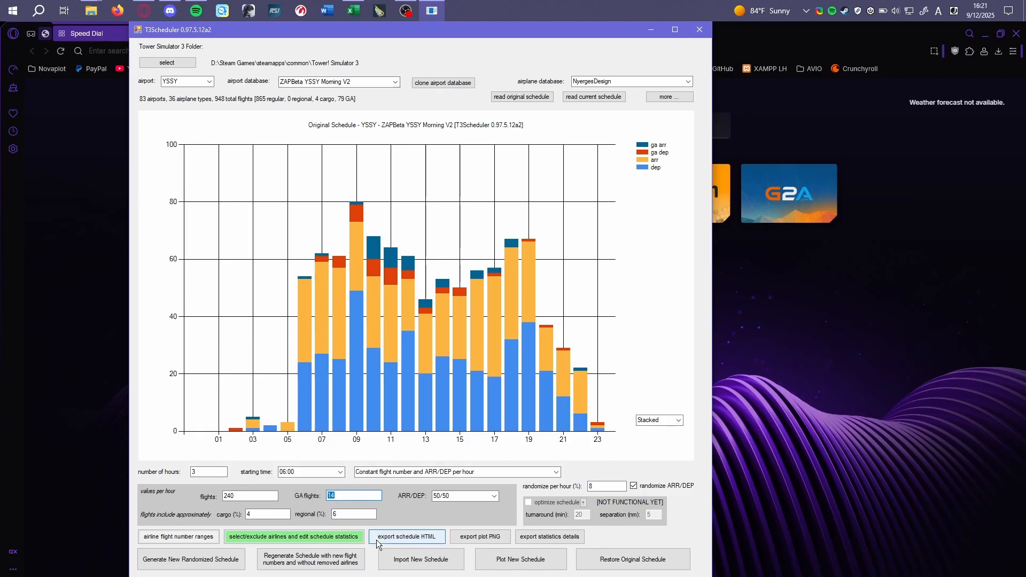
type("7")
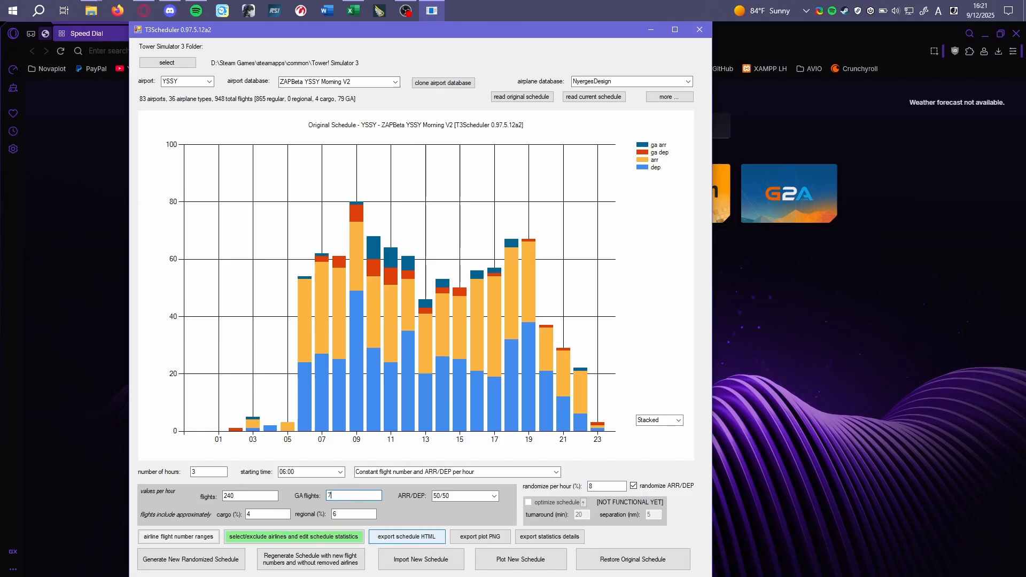
Set the hourly ARR/DEP ratio to 40/60
left_click(493, 497)
left_click(454, 527)
left_click(494, 497)
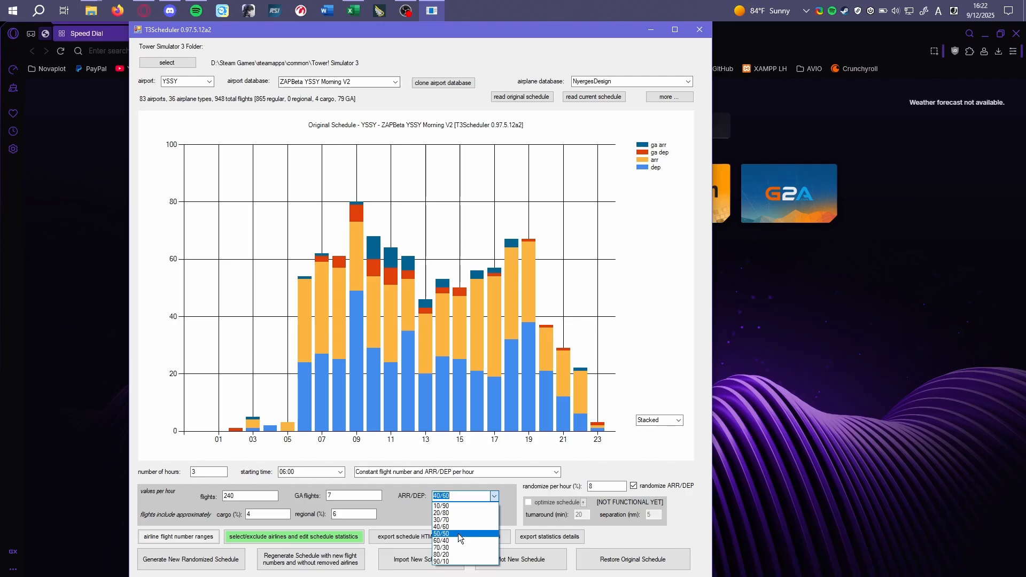
left_click(402, 501)
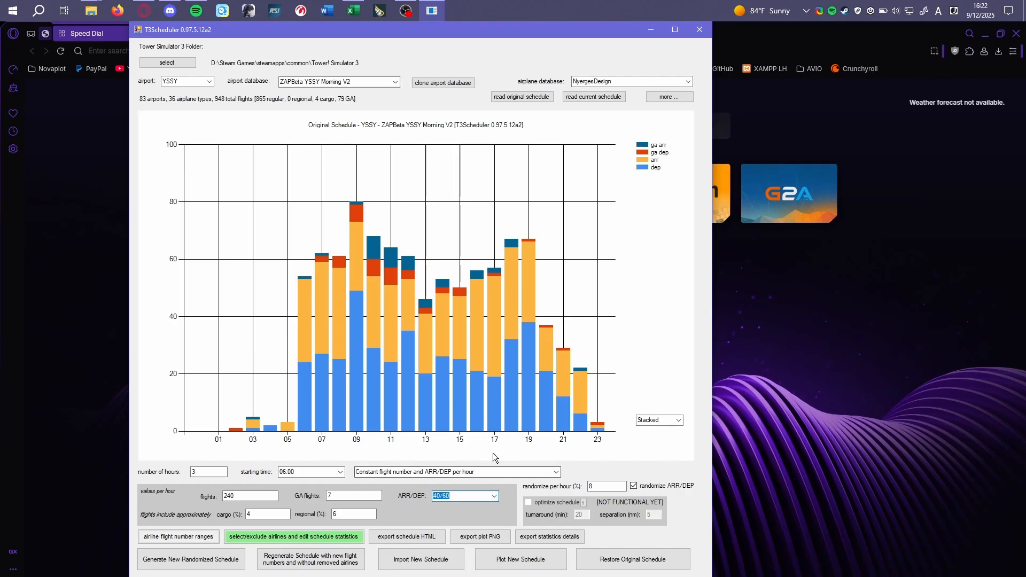
Generate a new randomized schedule for ZAPBeta YSSY Morning V2 and read it back as the current schedule
left_click(215, 565)
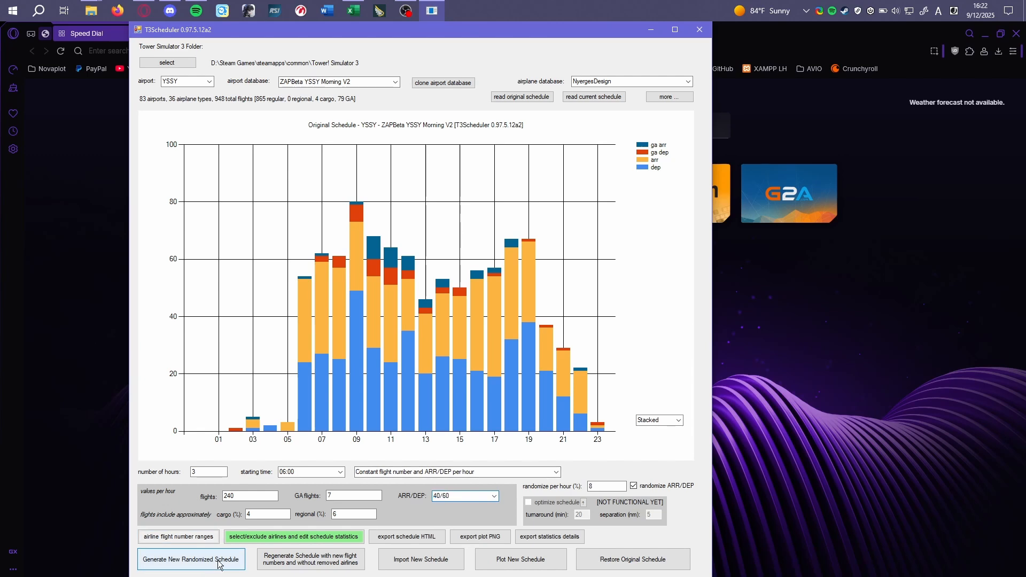
left_click(574, 98)
left_click(558, 336)
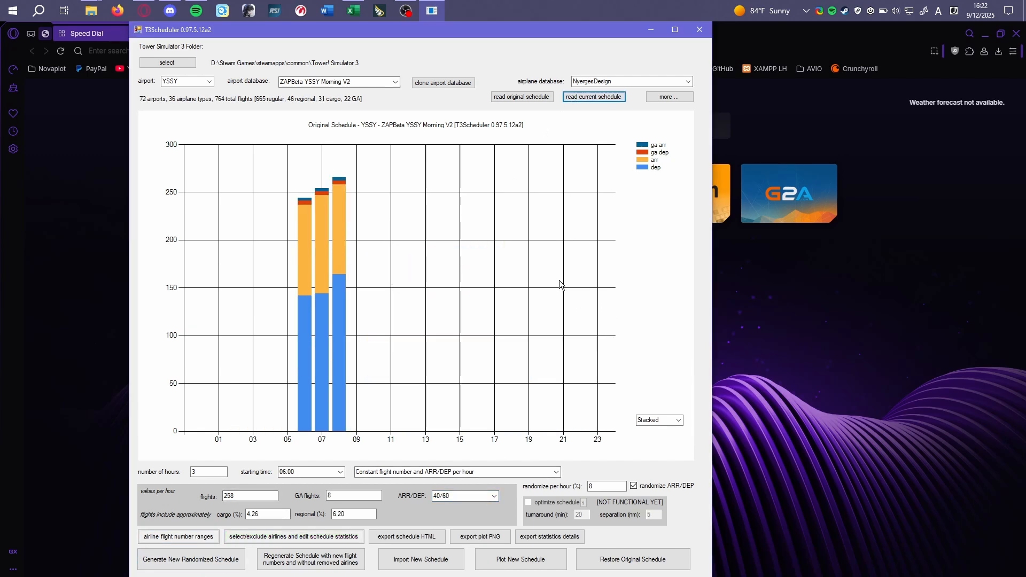
Clone the airport database under the name ZAPBeta YSSY Noon V2
left_click(443, 84)
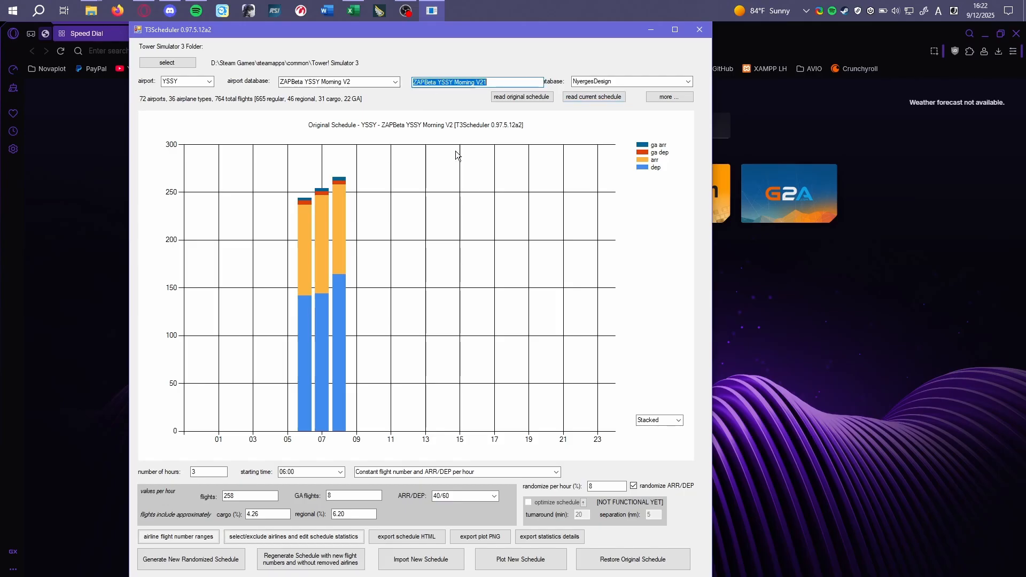
left_click_drag(491, 84, 454, 83)
type("Noon V2")
key("Return")
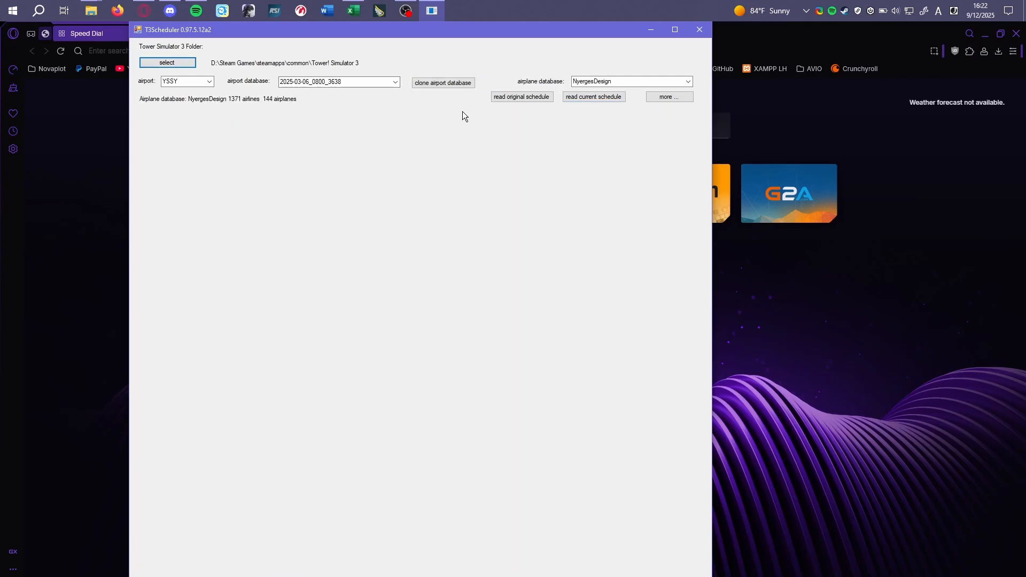
Switch to the ZAPBeta YSSY Noon V2 airport database and read its current schedule
left_click(395, 82)
left_click(342, 145)
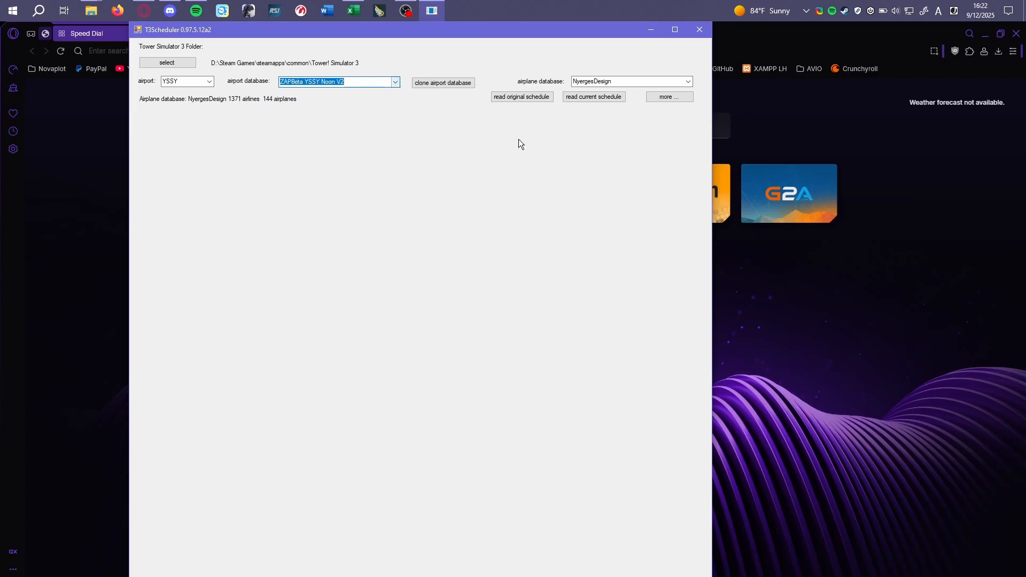
left_click(617, 100)
left_click(549, 345)
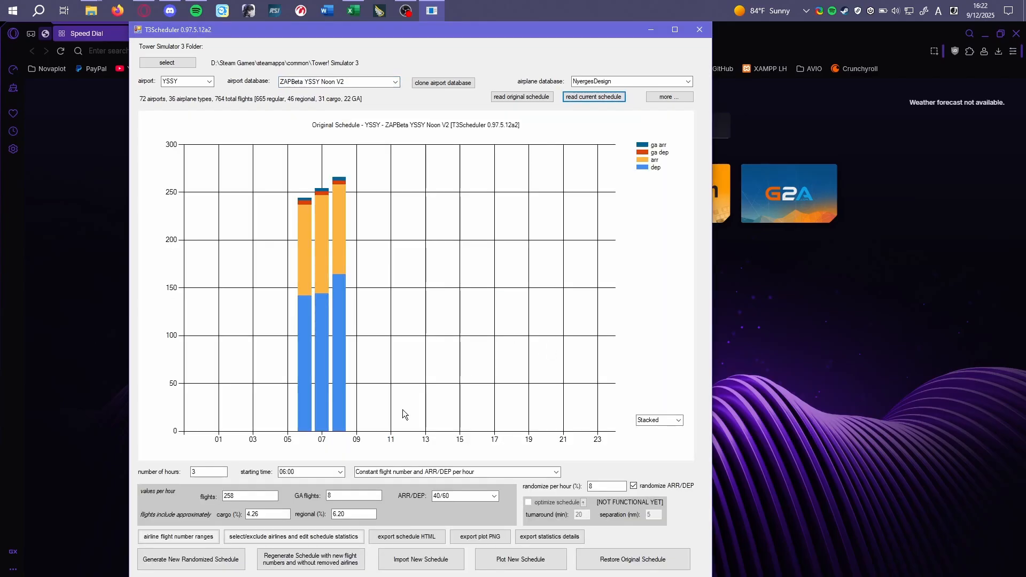
Load the saved ZAPBeta YSSY Morning V2 statistics file into the Noon V2 schedule statistics and apply it
left_click(293, 537)
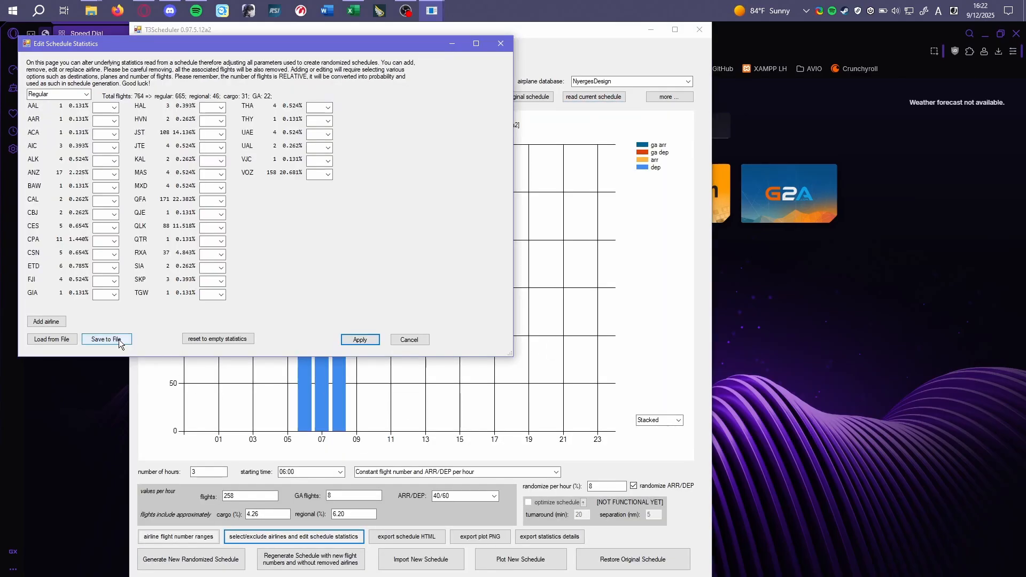
left_click(62, 342)
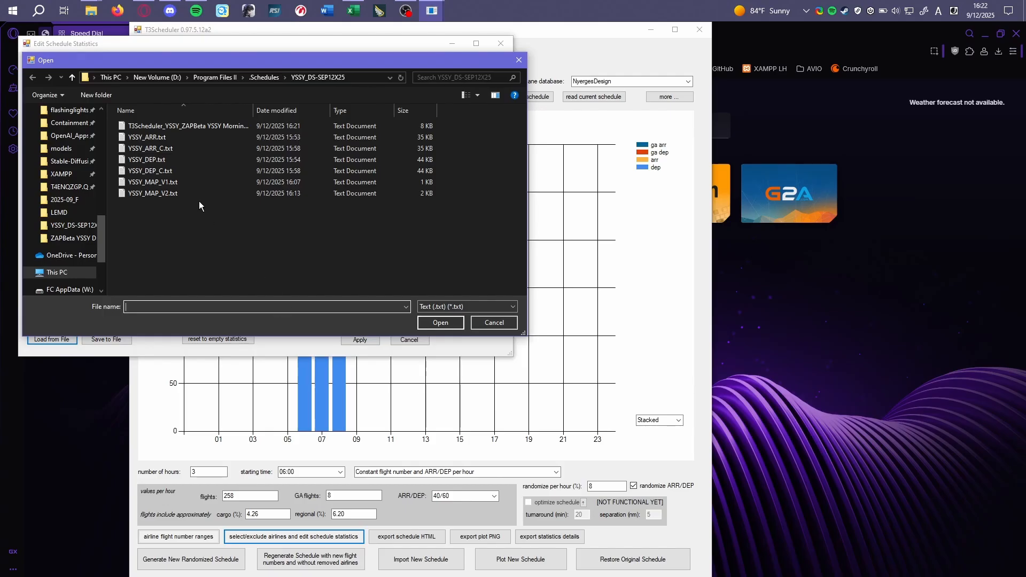
left_click(219, 126)
left_click(440, 322)
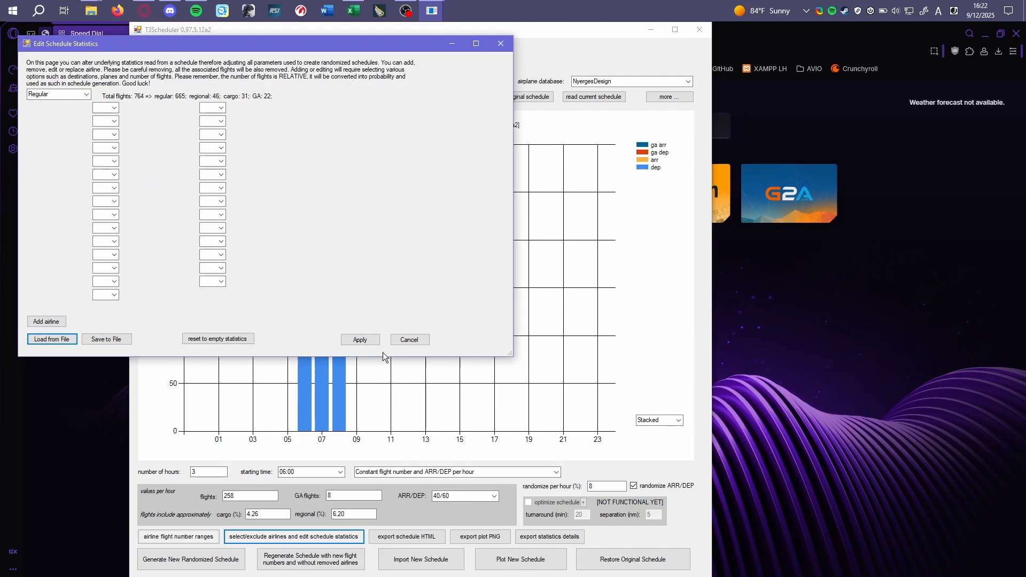
left_click(358, 341)
Set the Noon V2 starting time to 12:00 and the flights per hour to 240
left_click(341, 472)
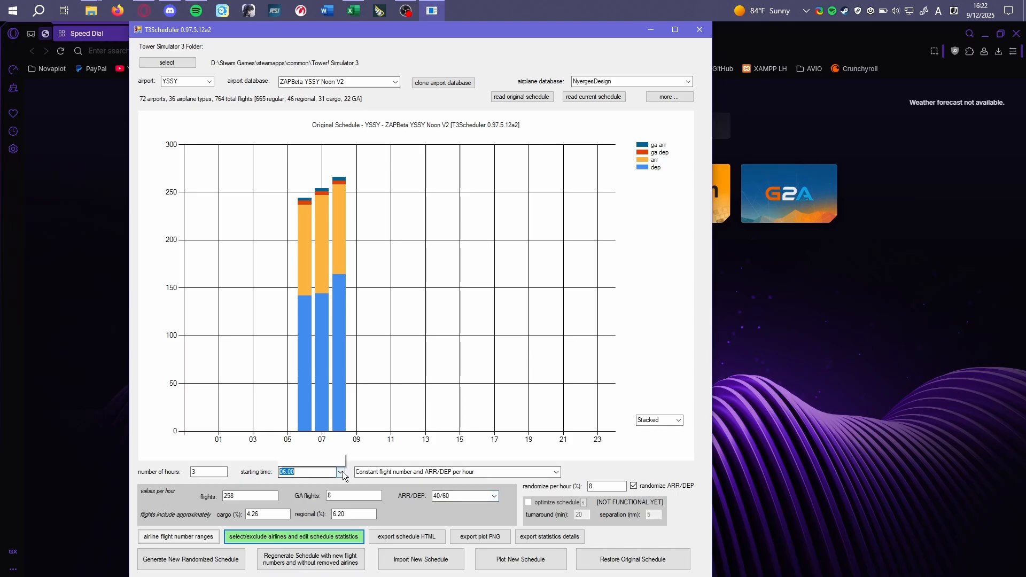
left_click(296, 378)
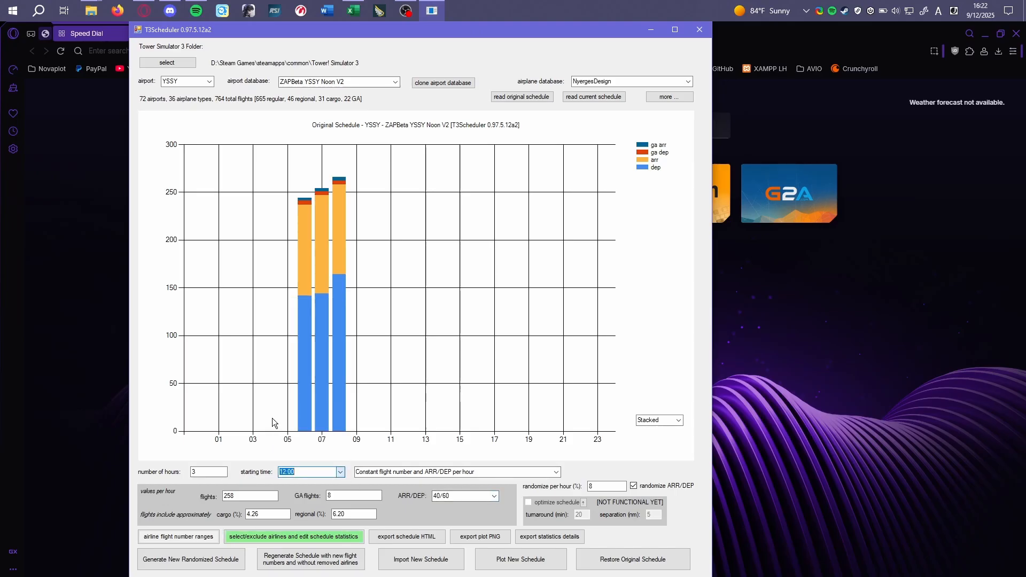
double_click(255, 494)
type("240")
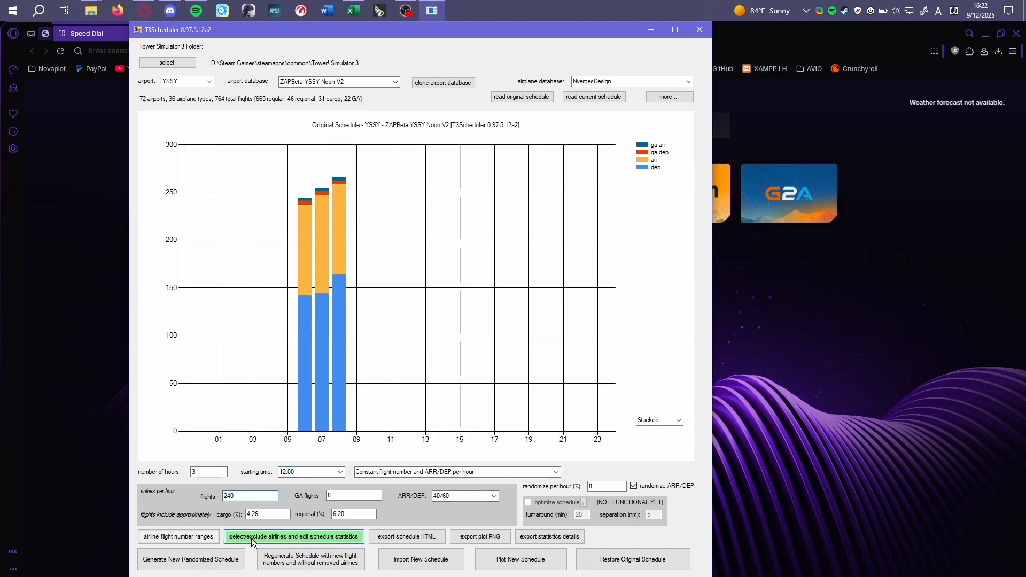
Set the Noon V2 cargo share to 3% and the regional share to 10%
double_click(253, 514)
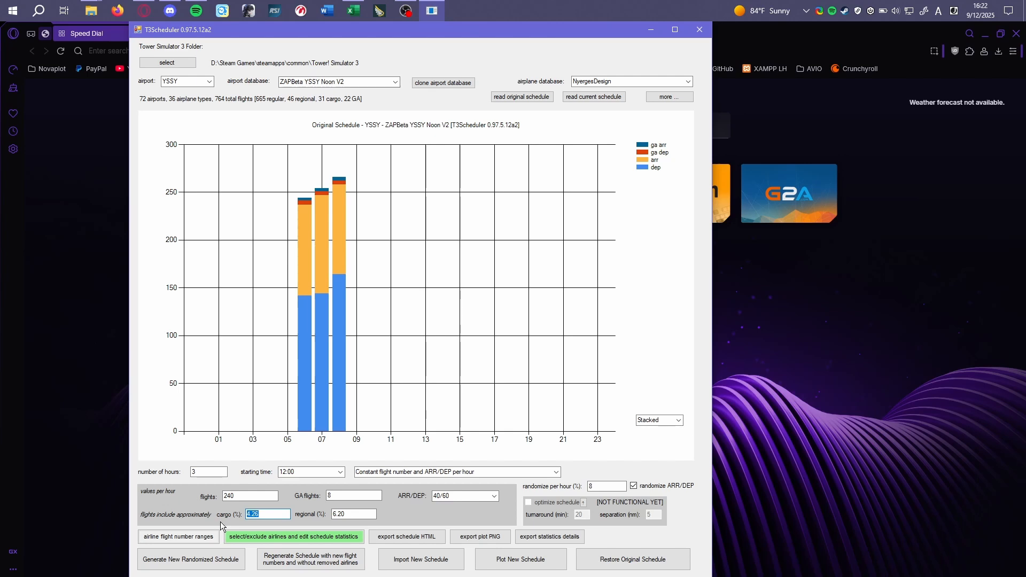
type("6")
left_click_drag(270, 516, 163, 511)
type("3")
key("Tab")
type("10")
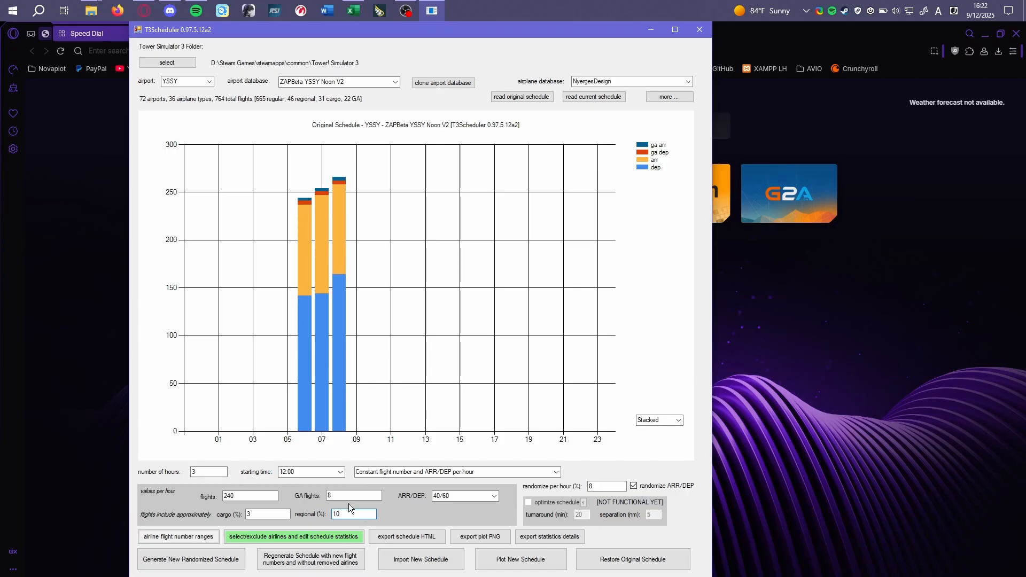
Generate the randomized Noon V2 schedule with 14 GA flights per hour and a 50/50 ARR/DEP ratio, and read it as the current schedule
key("Tab")
type("14")
left_click(488, 497)
left_click(463, 534)
left_click(593, 488)
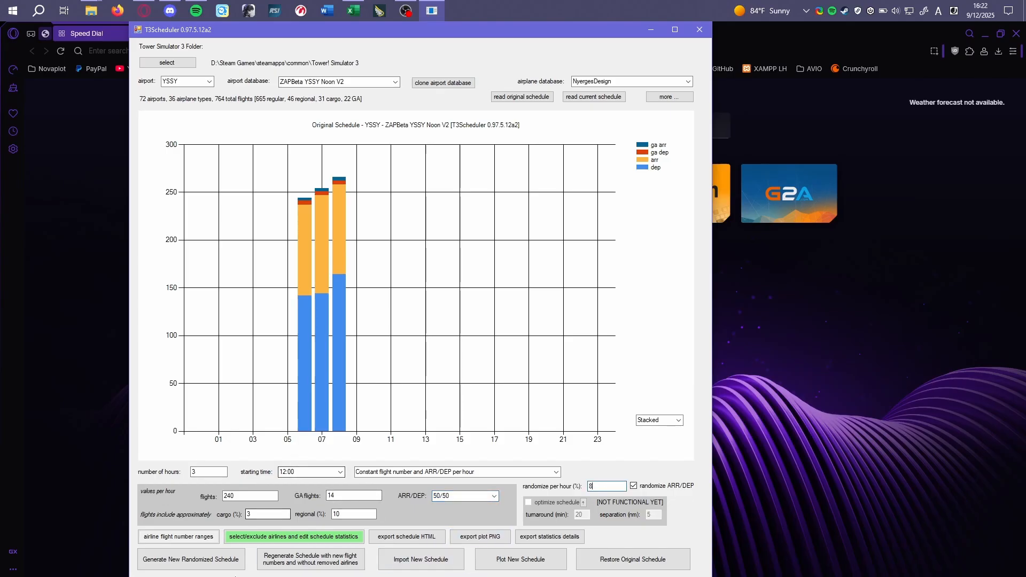
left_click(593, 97)
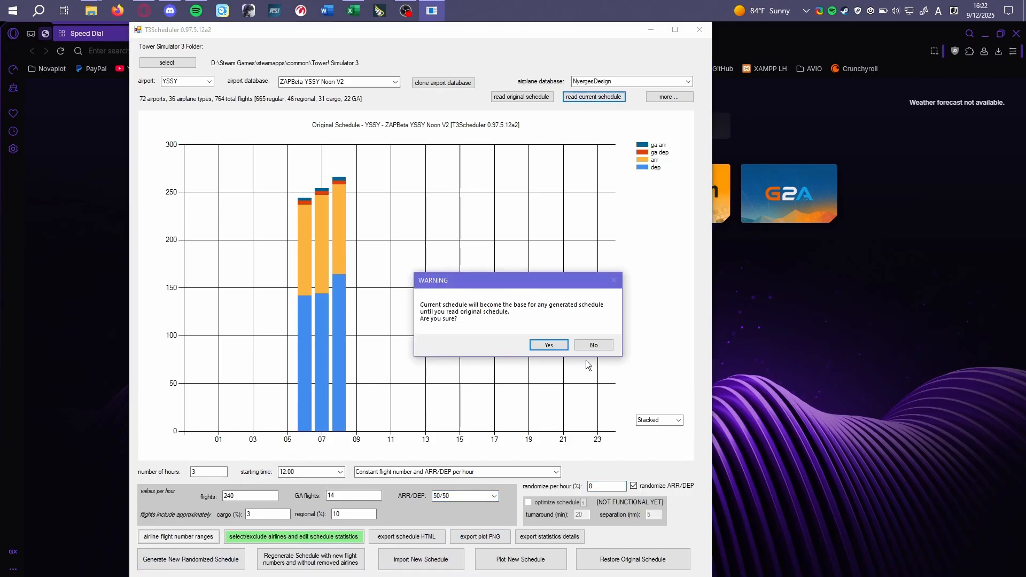
left_click(546, 345)
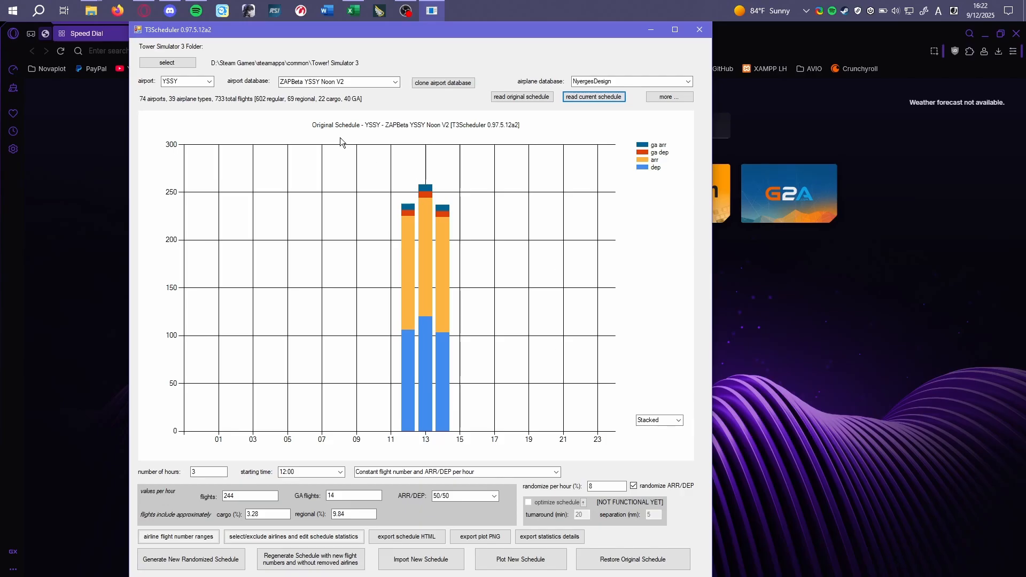
Clone the Noon V2 airport database under the name ZAPBeta YSSY Evening V2
left_click(434, 83)
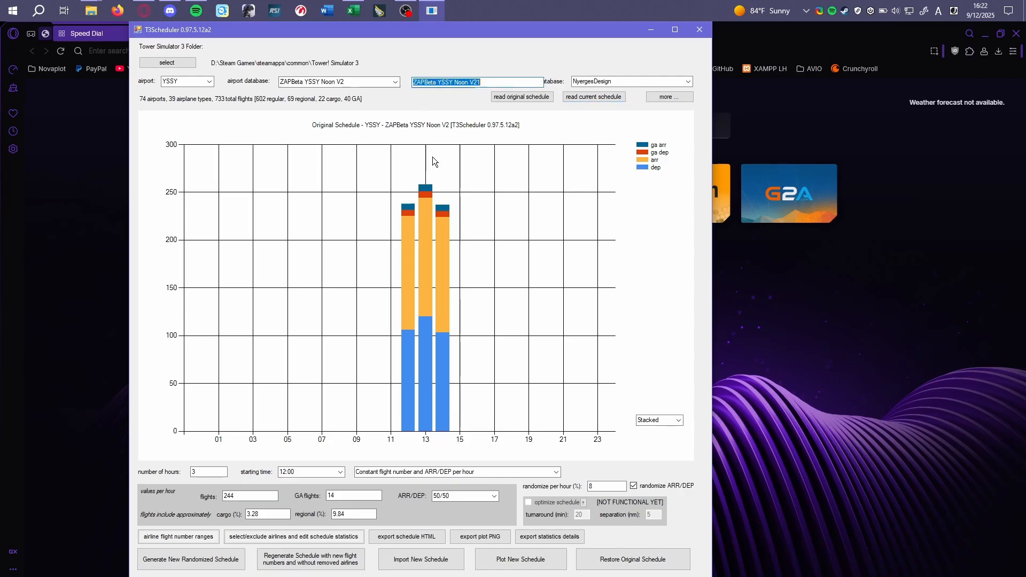
left_click_drag(484, 83, 457, 87)
type("Evening V2")
key("Return")
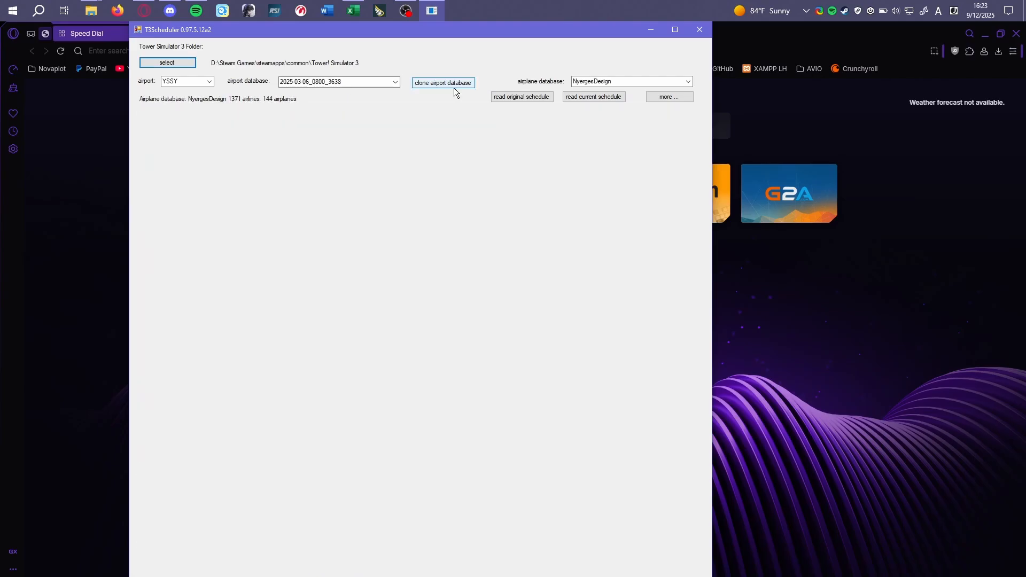
Switch to the ZAPBeta YSSY Evening V2 airport database and read its current schedule
left_click(396, 81)
left_click(355, 149)
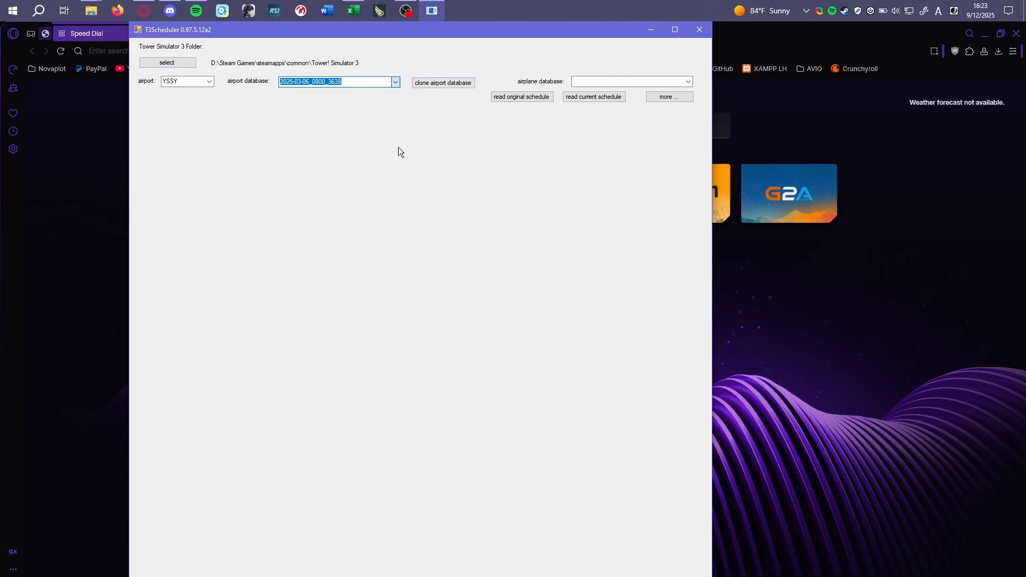
left_click(594, 97)
left_click(550, 345)
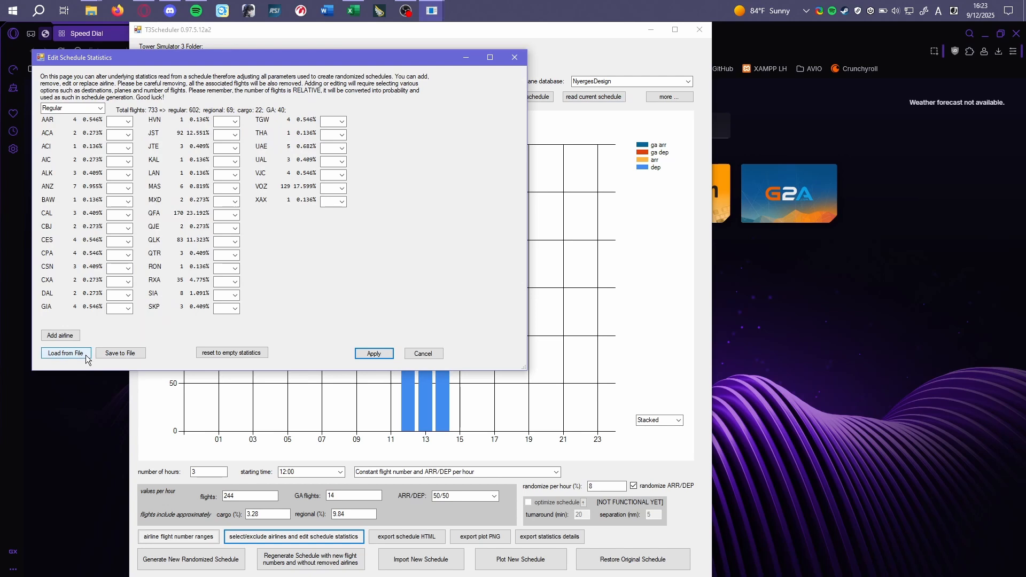
Load the saved statistics file into the Evening V2 schedule statistics and apply it
left_click(66, 353)
double_click(243, 139)
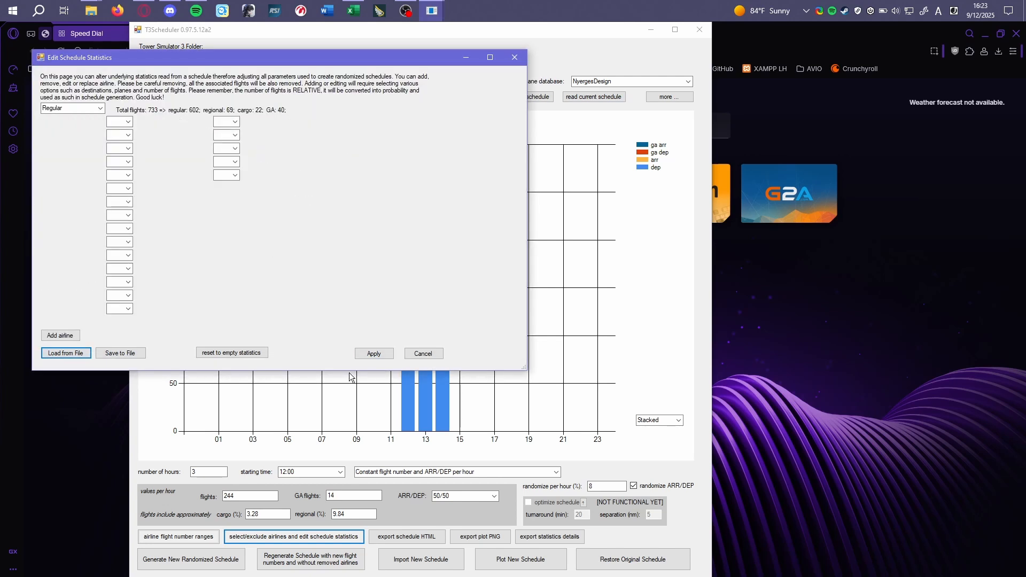
left_click(373, 353)
Set the Evening V2 starting time to 18:00 and the flights per hour to 240
left_click(339, 472)
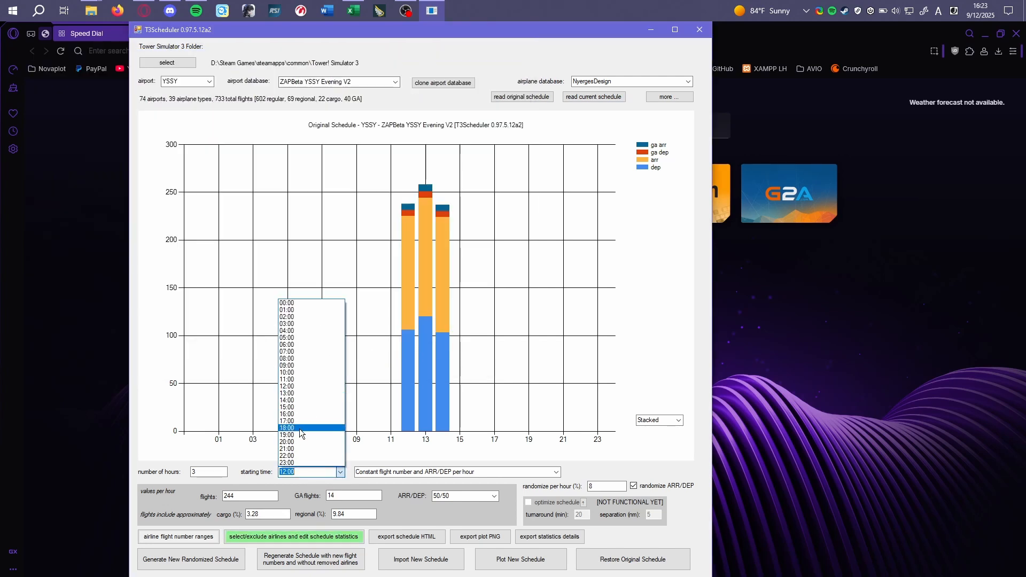
left_click(299, 431)
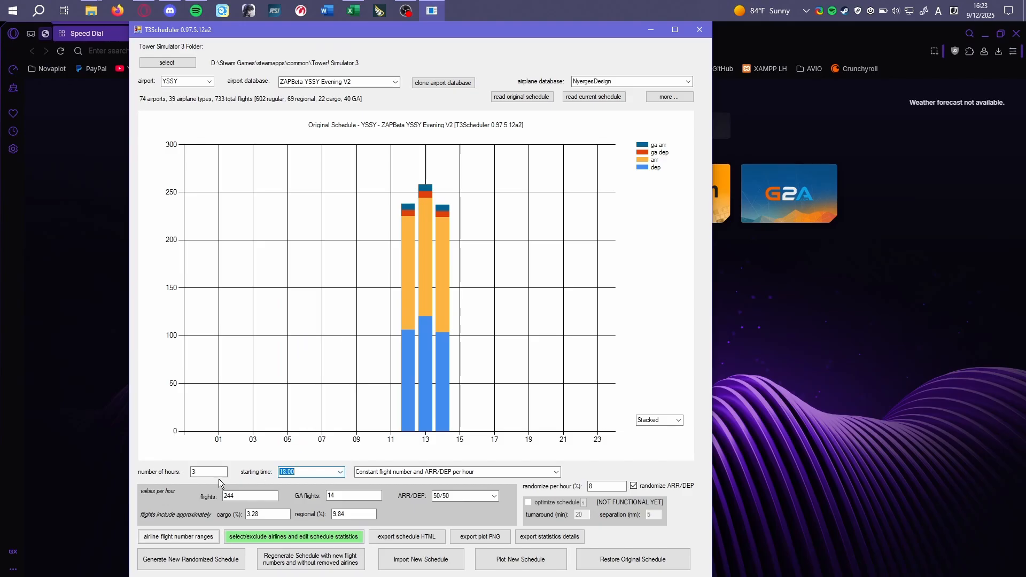
left_click_drag(237, 496, 193, 506)
type("240")
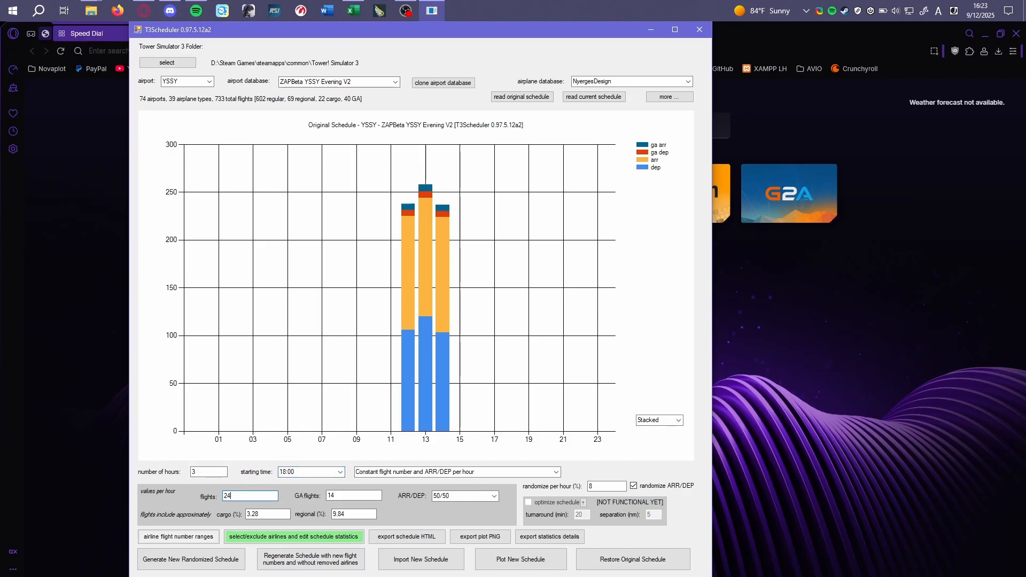
Set the Evening V2 cargo share to 20% and the regional share to 3%
key("Tab")
key("Tab")
type("2")
type("0")
key("Tab")
type("3")
key("Tab")
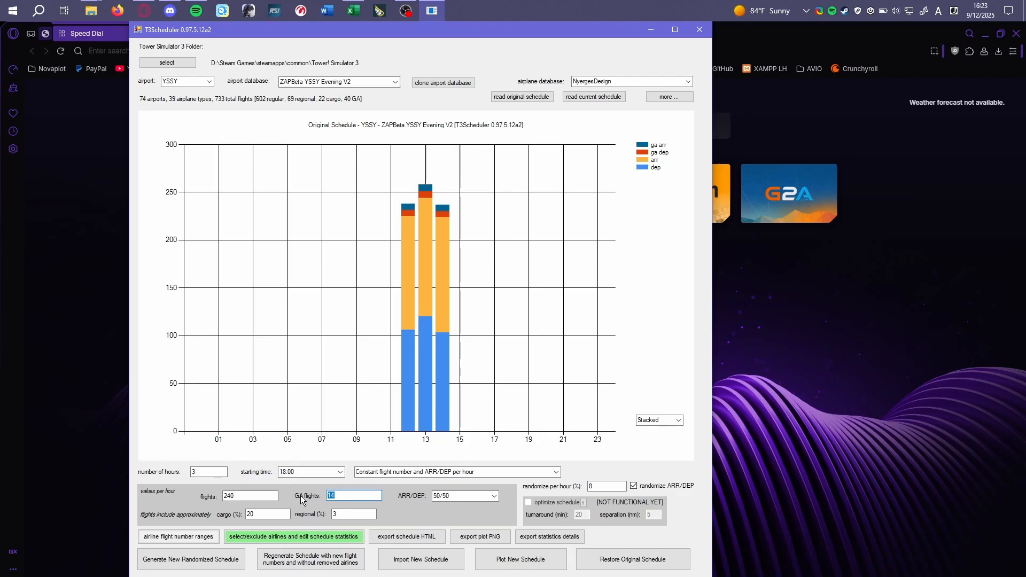
Generate the randomized Evening V2 schedule with 4 GA flights per hour and a 60/40 ARR/DEP ratio, and read it as the current schedule
type("4")
left_click(494, 497)
left_click(458, 537)
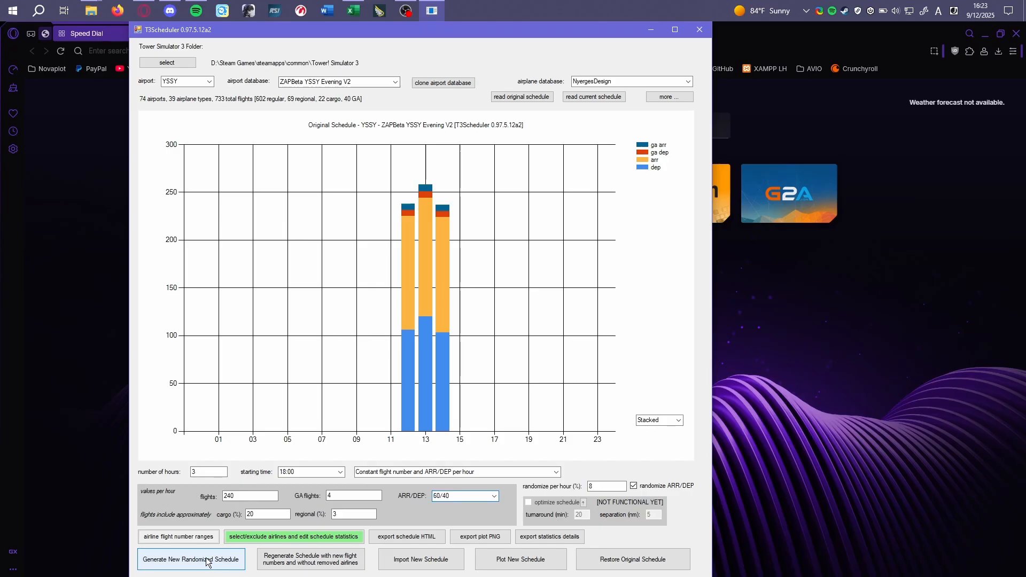
left_click(584, 97)
left_click(551, 344)
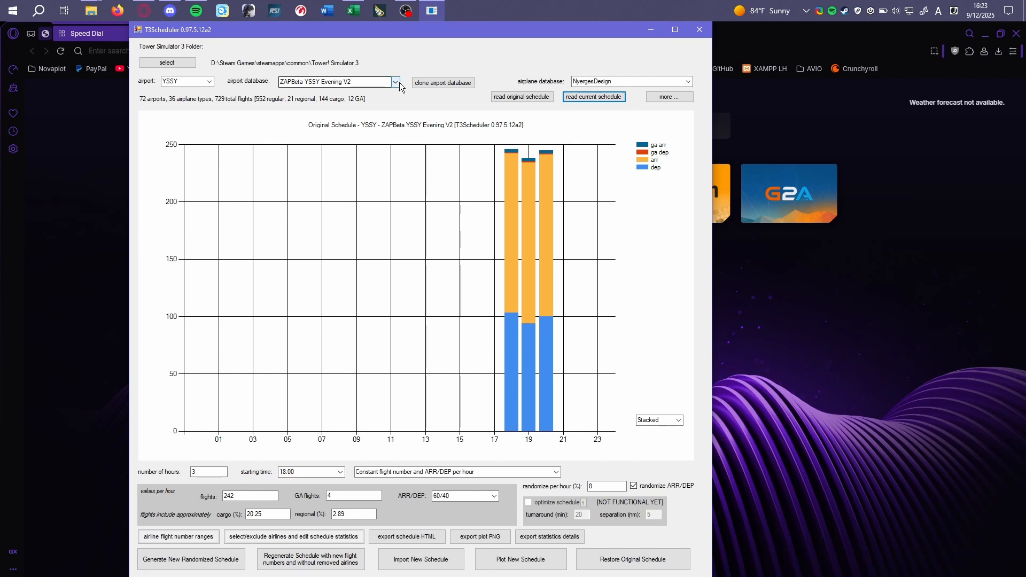
Switch to File Explorer, examine the ZAPBeta YSSY DEV V2 files, the YSSY databases and the Airports folder, and close the window
mouse_move(98, 14)
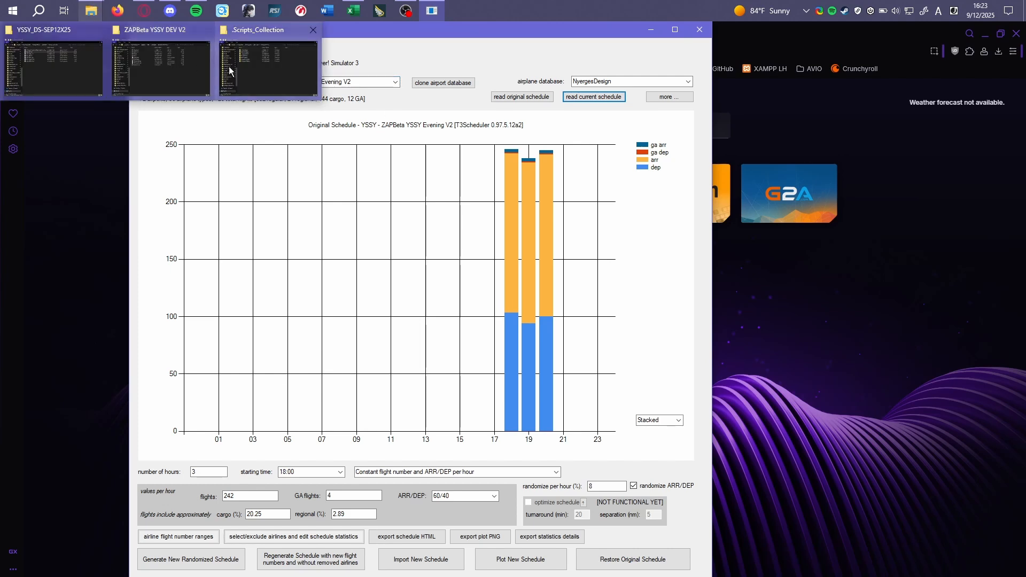
left_click(174, 81)
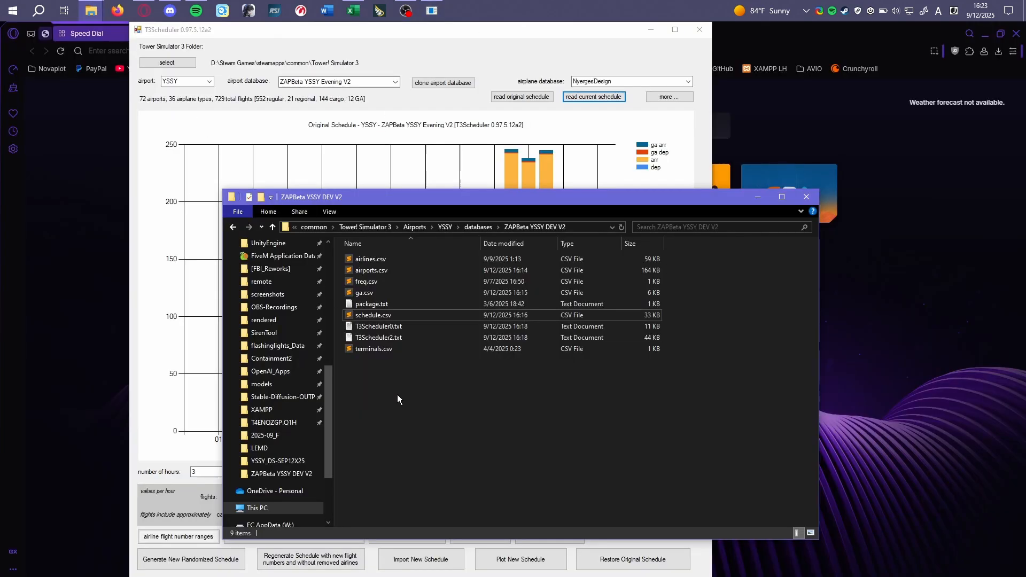
left_click(485, 228)
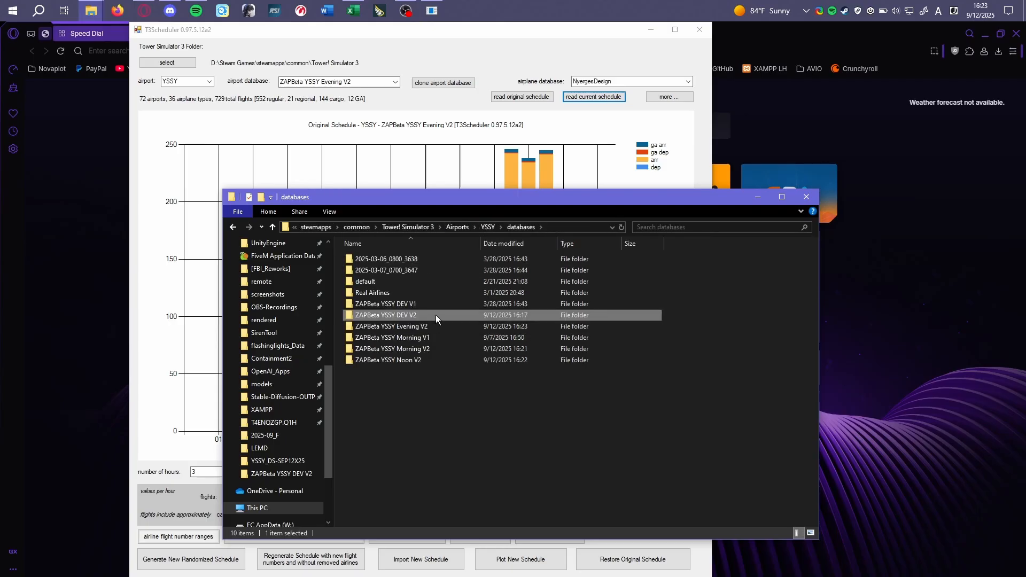
double_click(435, 315)
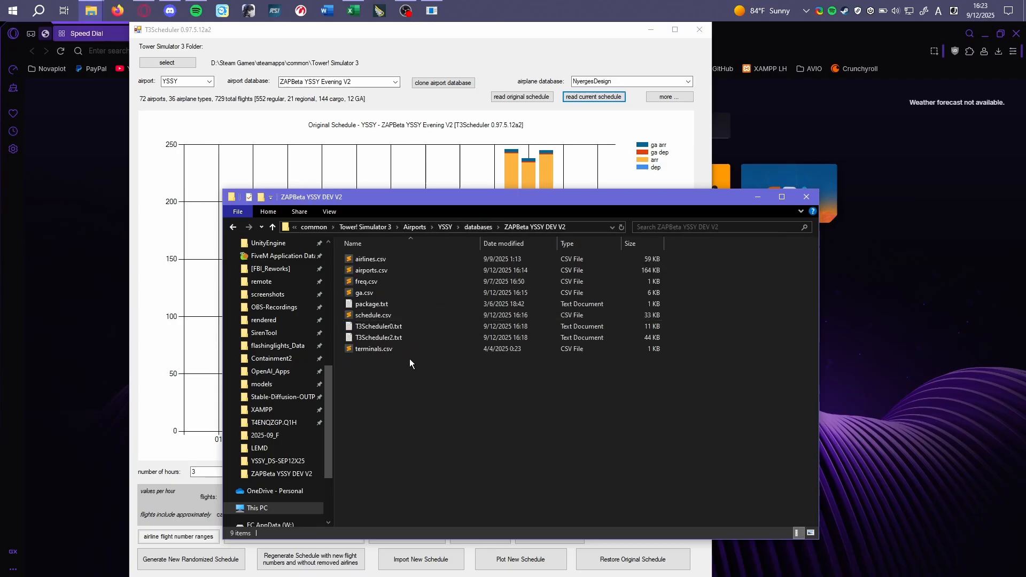
left_click(396, 282)
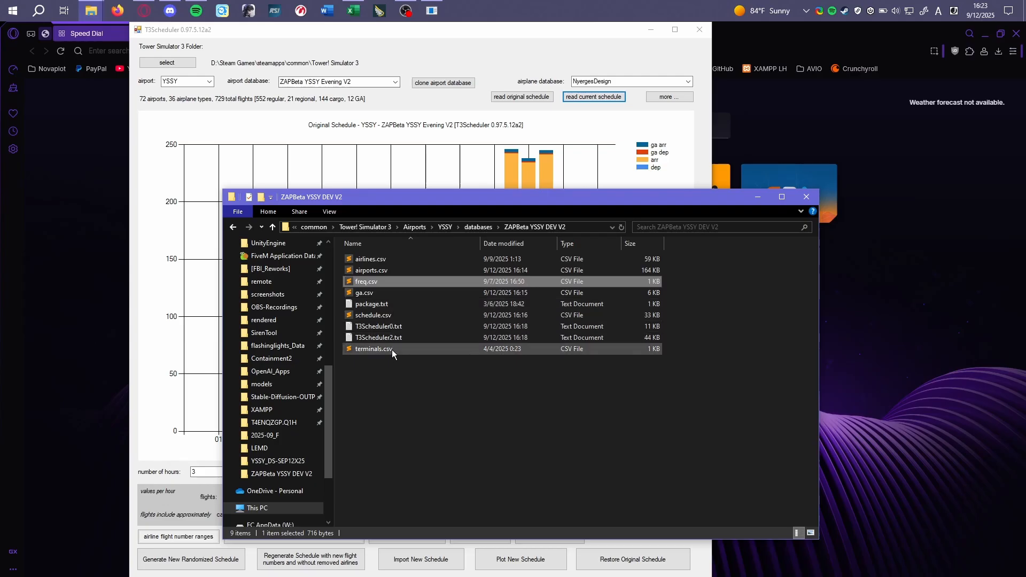
left_click(398, 393)
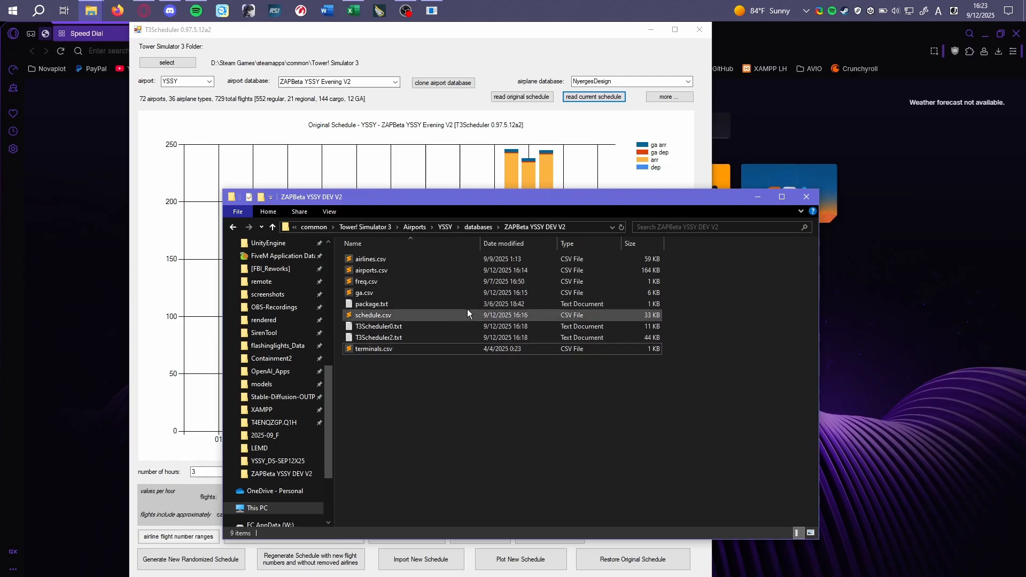
left_click(474, 232)
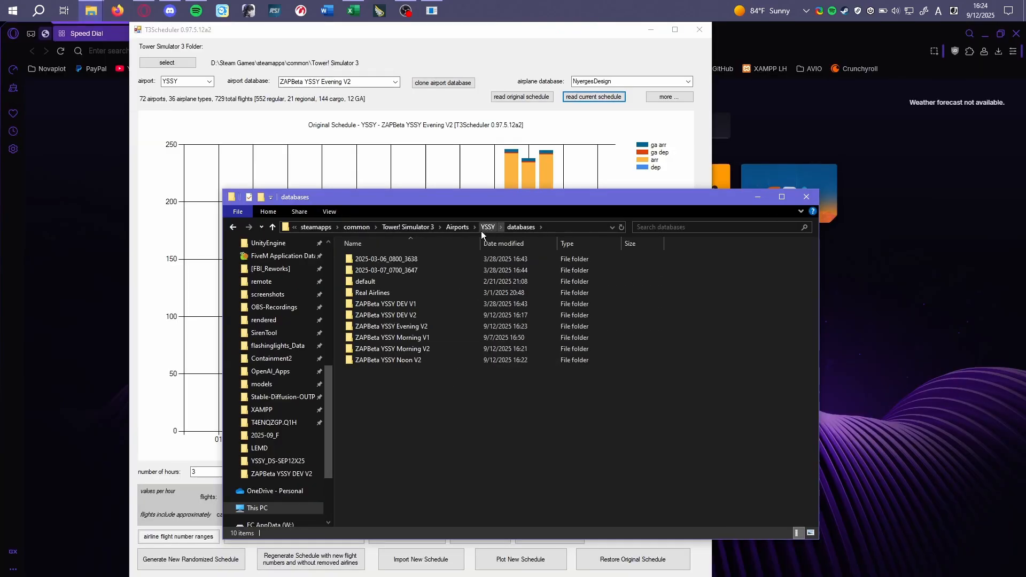
left_click(458, 227)
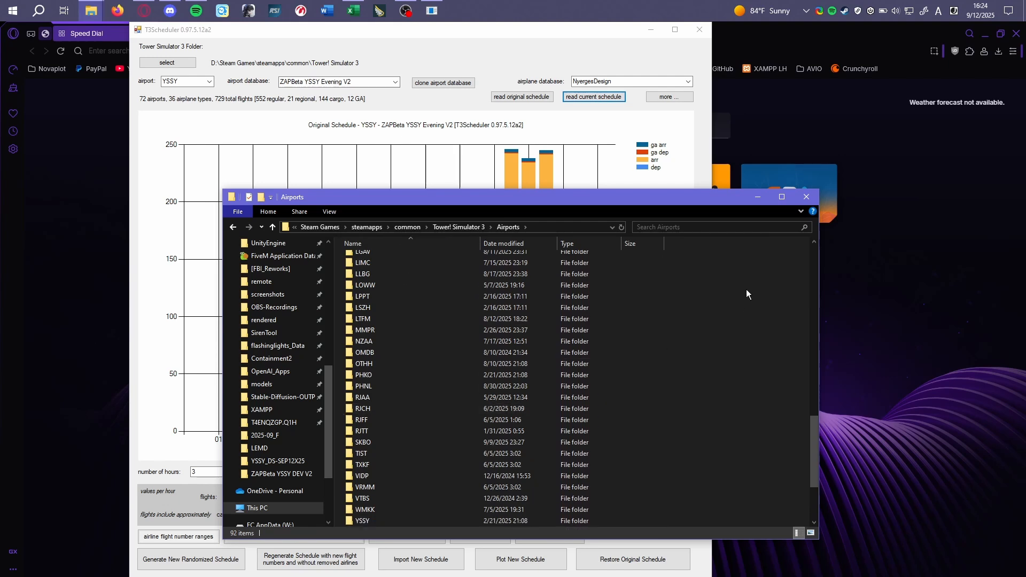
left_click(807, 197)
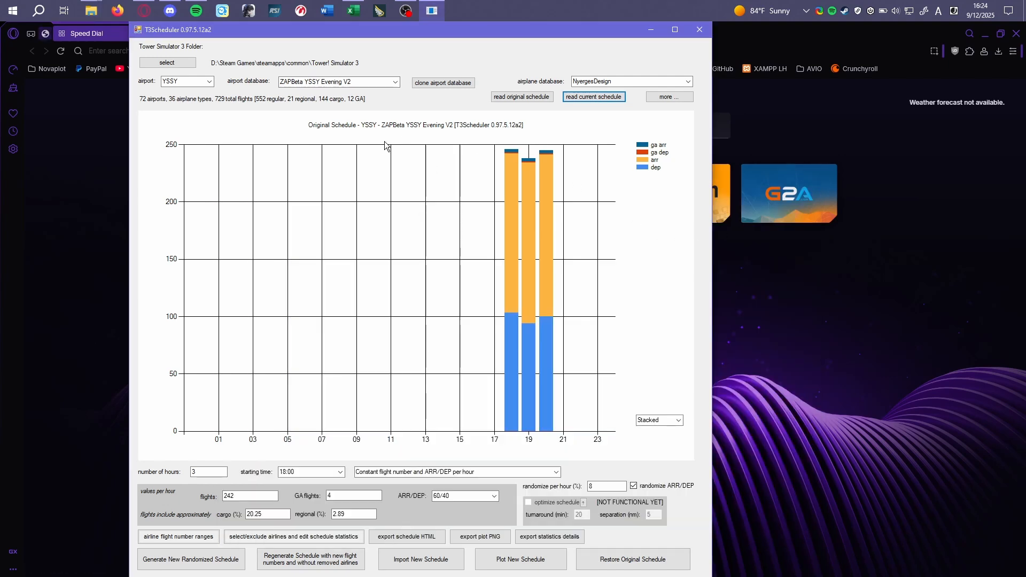